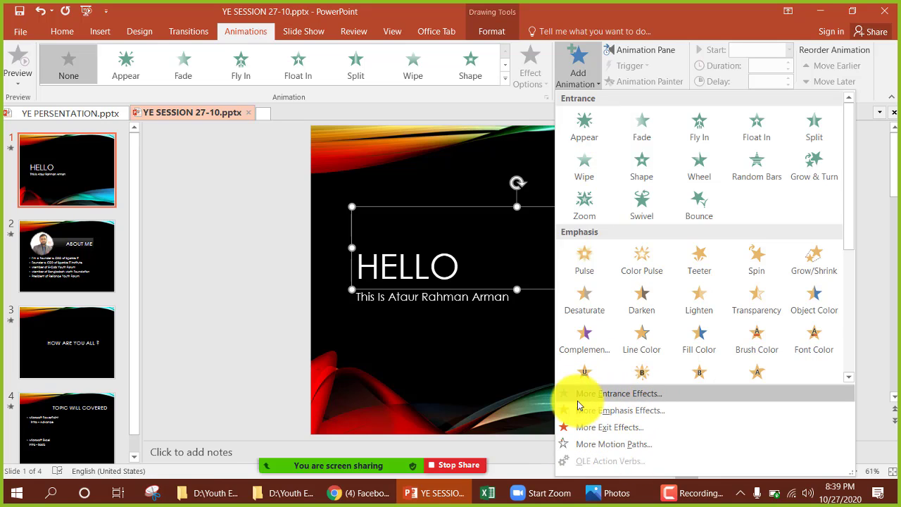
- Preview the Expand, Compress, Basic Zoom, Center Revolve, Grow & Turn and Boomerang entrance effects on the HELLO title
click(622, 397)
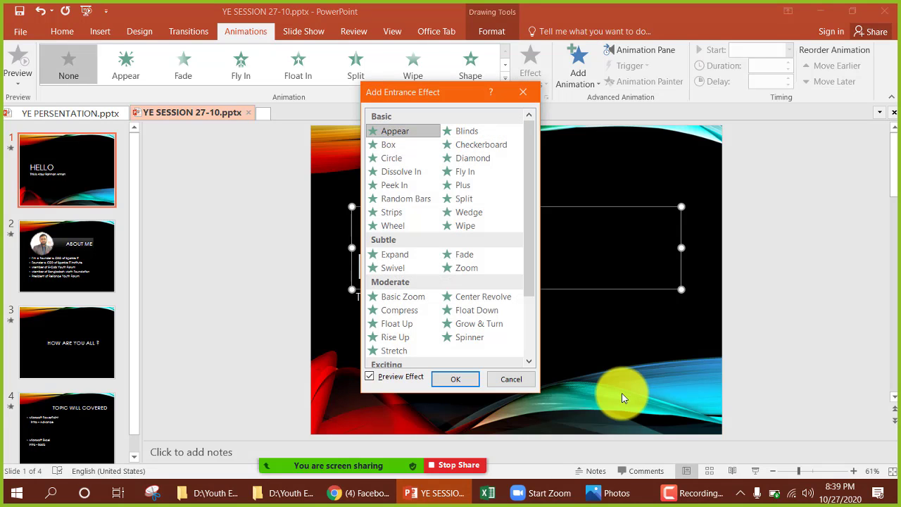
drag(530, 178, 524, 150)
drag(459, 101, 547, 102)
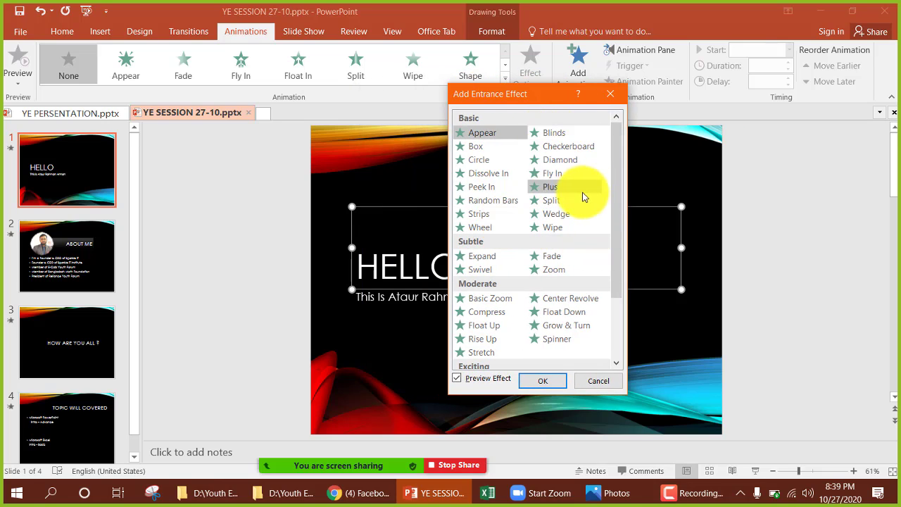
drag(615, 192, 616, 244)
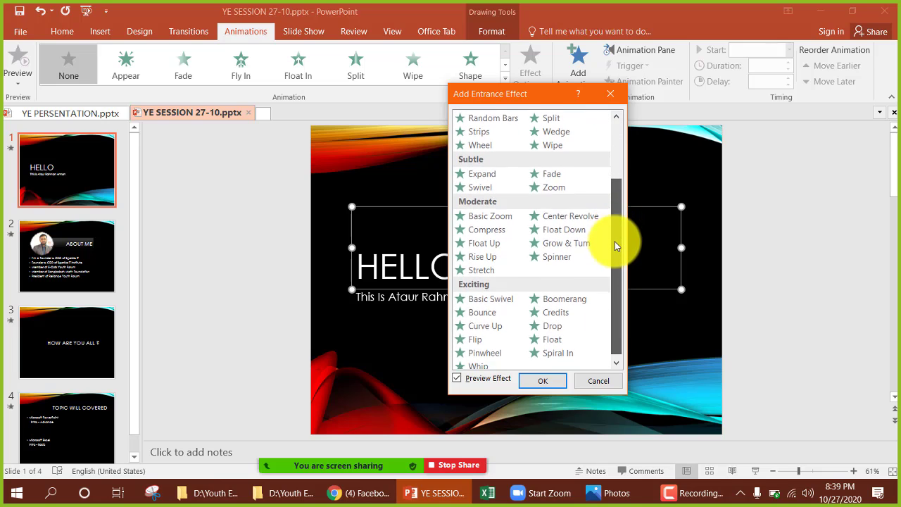
click(489, 172)
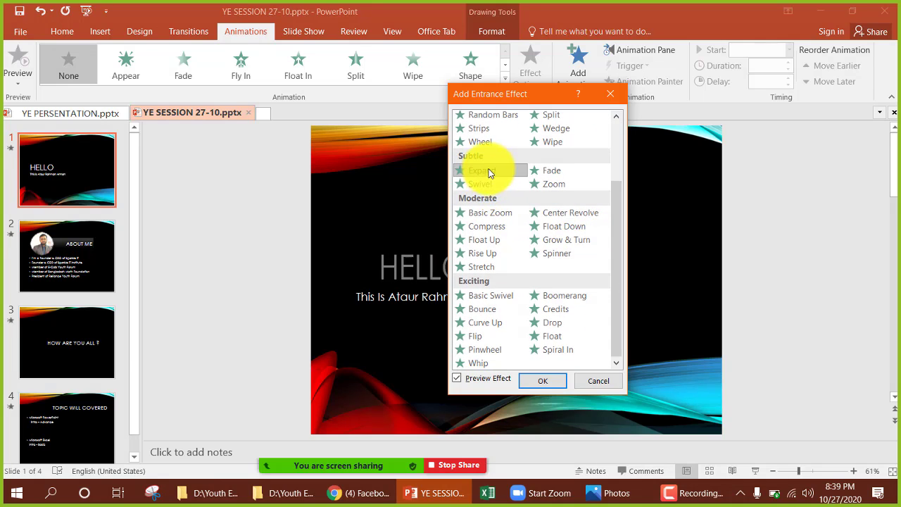
click(493, 226)
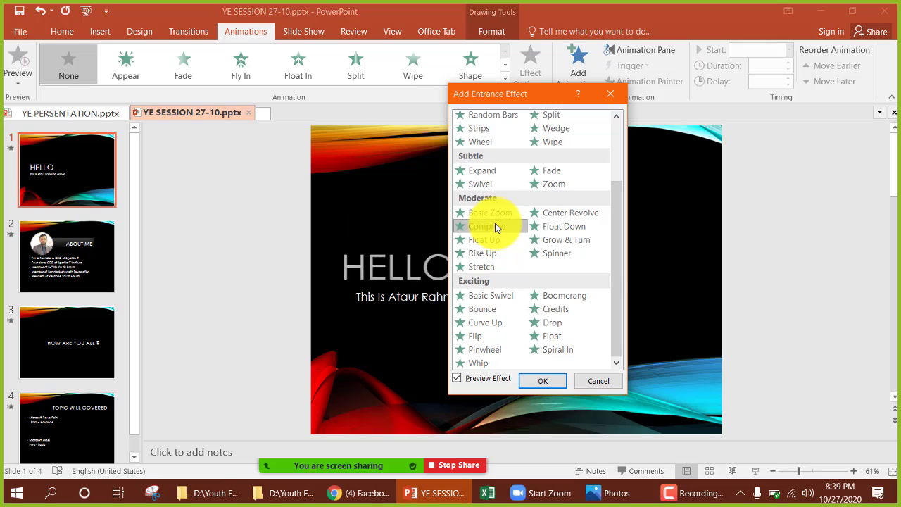
click(504, 211)
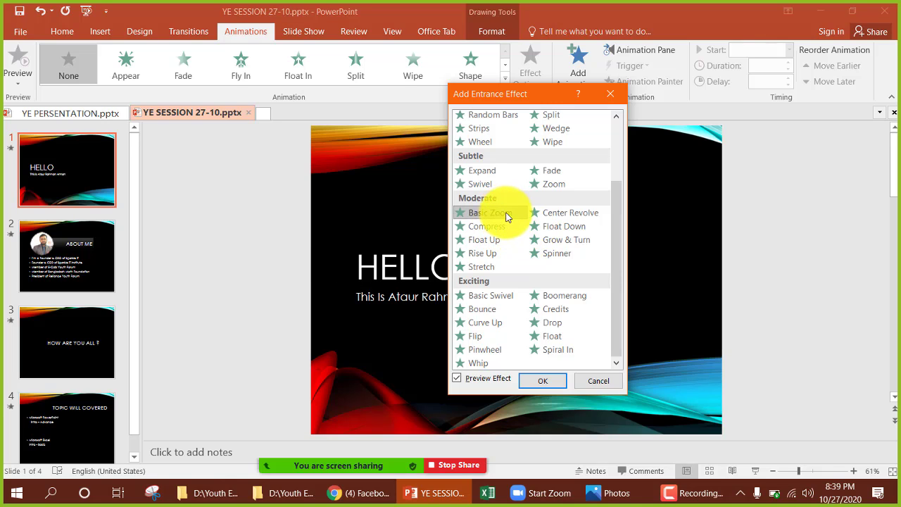
click(568, 214)
click(569, 241)
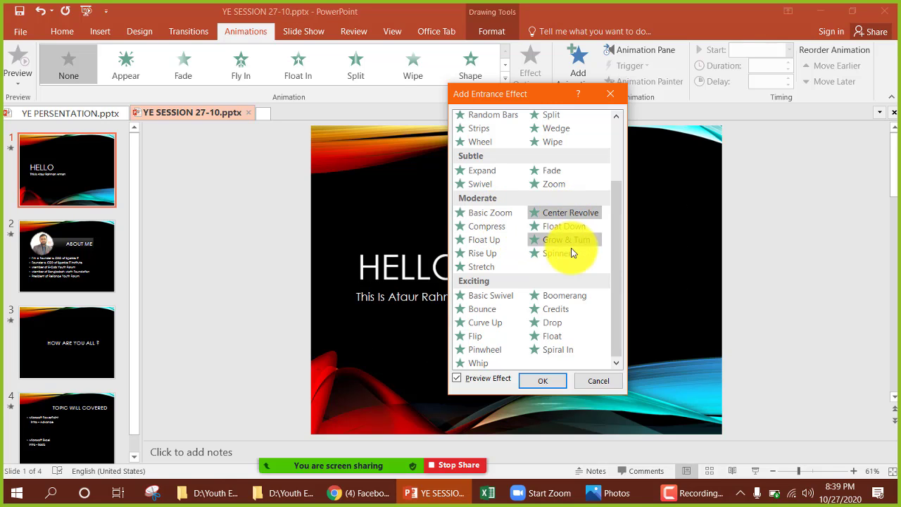
drag(551, 95, 714, 84)
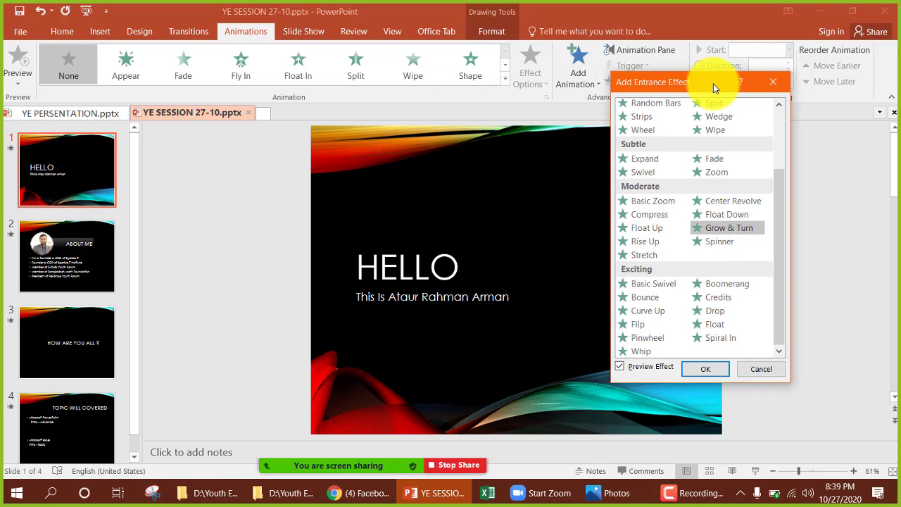
click(729, 287)
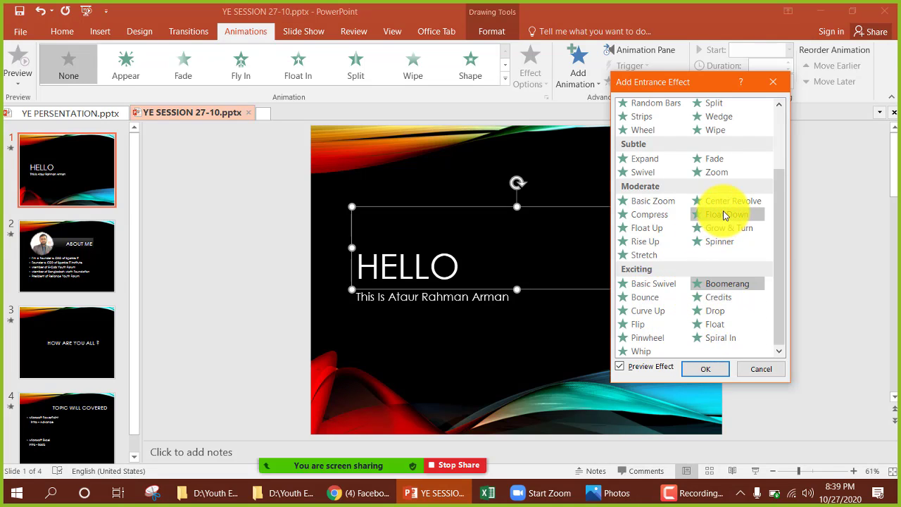
- Add the Basic Zoom entrance effect to the HELLO title and show the Animation Pane at a reduced width
click(651, 205)
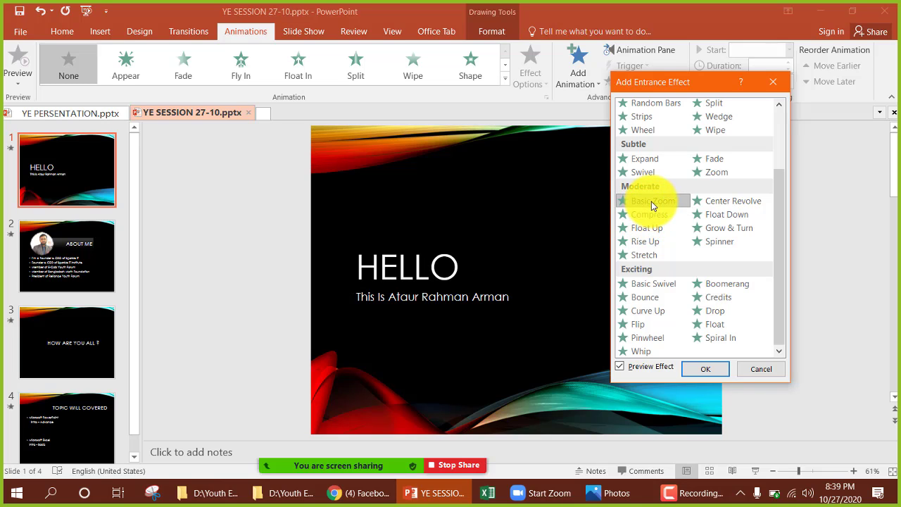
click(716, 367)
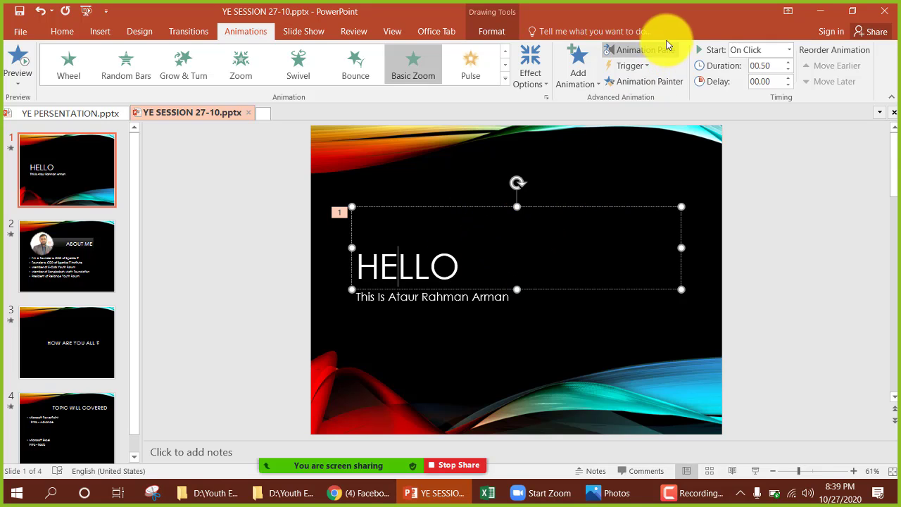
click(643, 51)
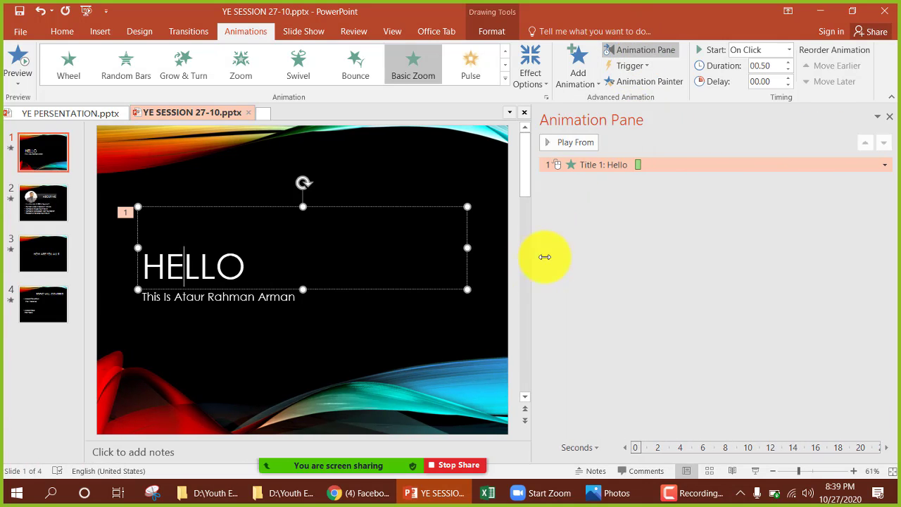
drag(545, 257, 615, 243)
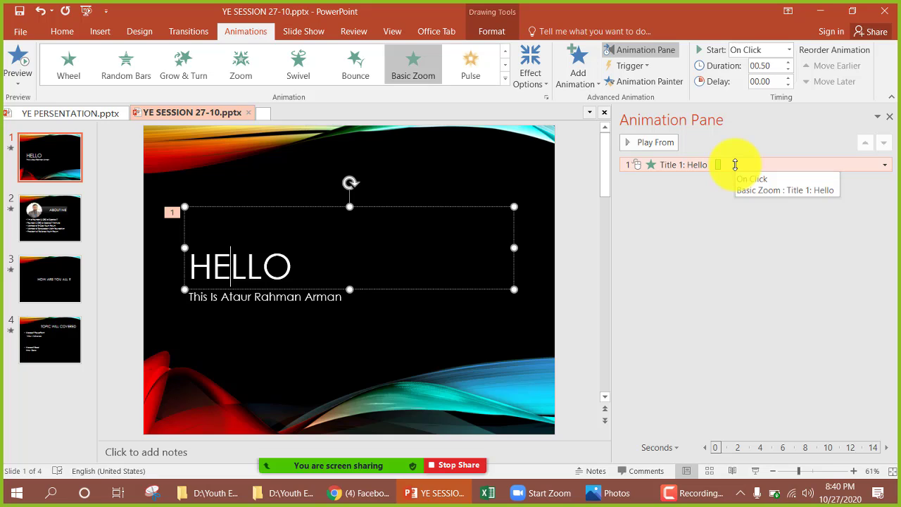
- Add the Swivel entrance effect to the subtitle and play the slide's animations starting from the title
click(296, 303)
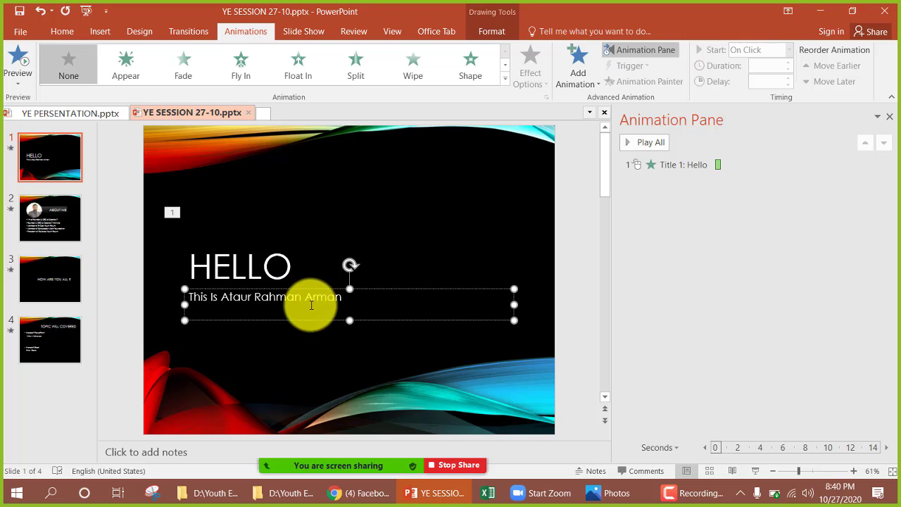
click(585, 63)
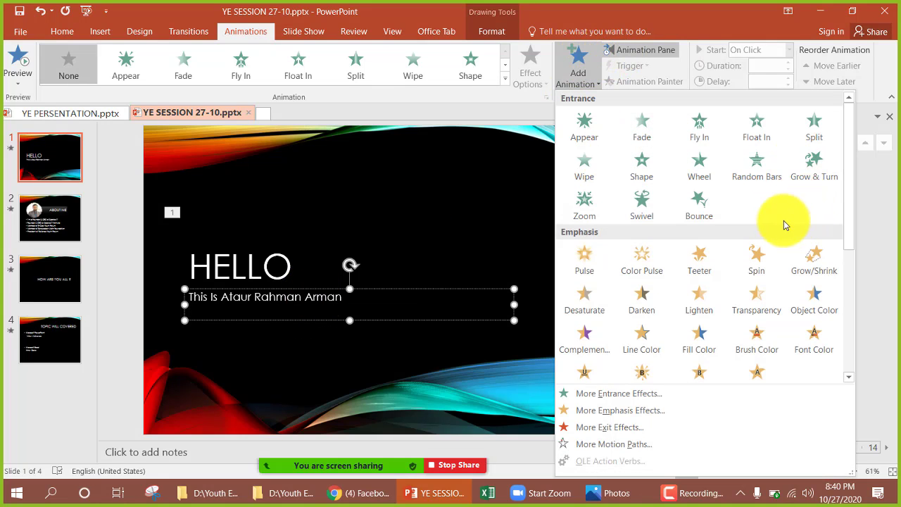
click(641, 206)
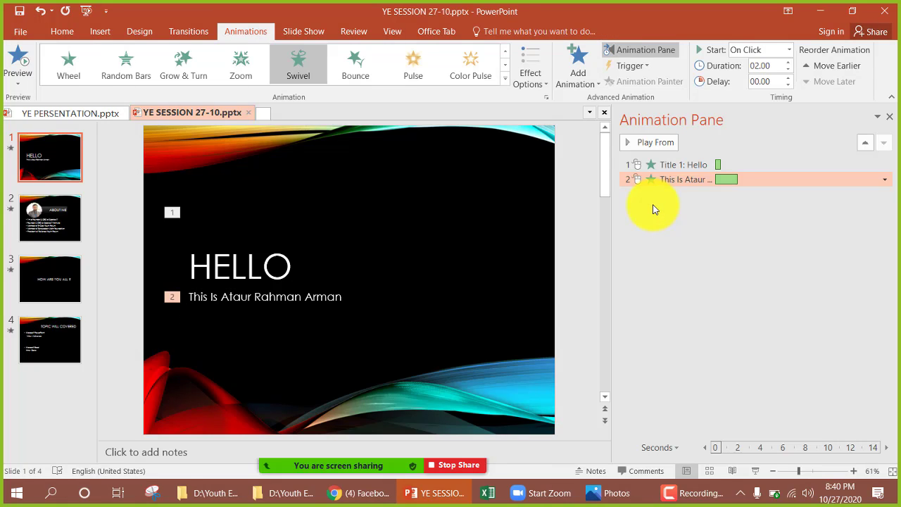
click(661, 165)
click(652, 141)
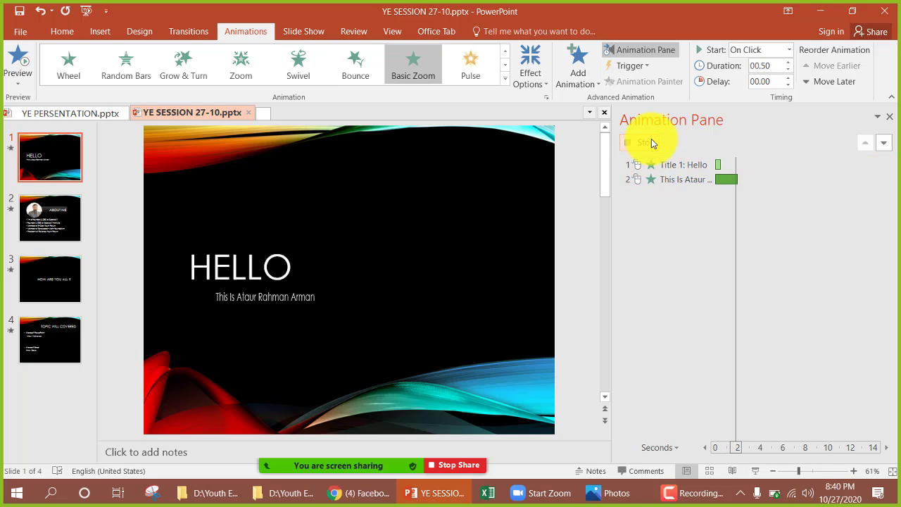
- Delete the subtitle's Swivel animation
click(662, 179)
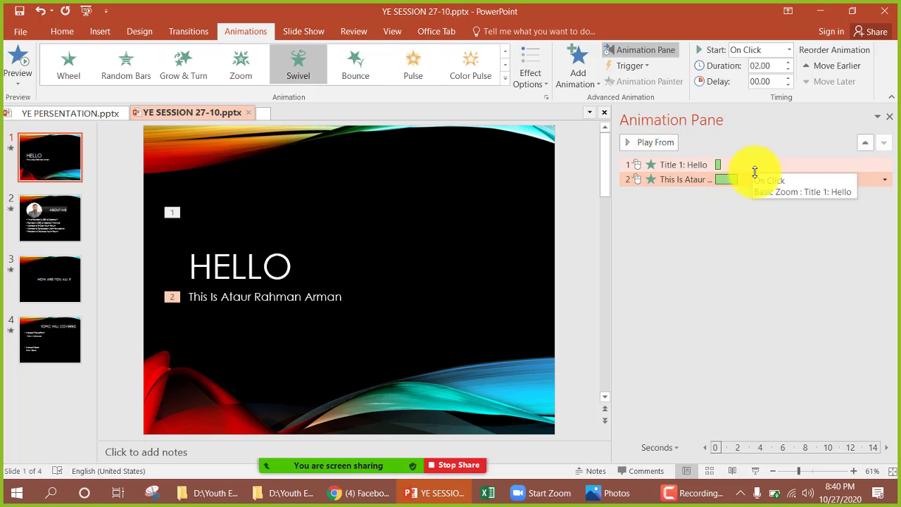
key(Delete)
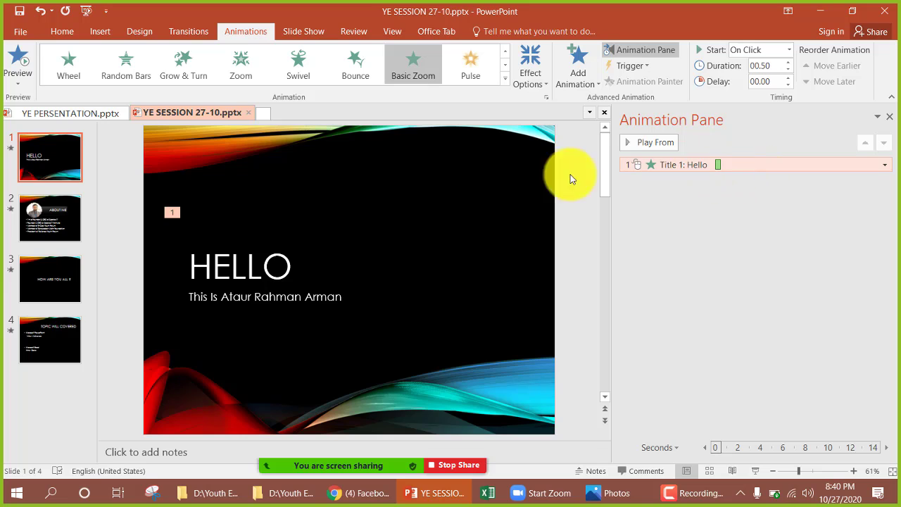
- Add the Float In entrance effect to the subtitle and play the animations starting from the title
click(268, 298)
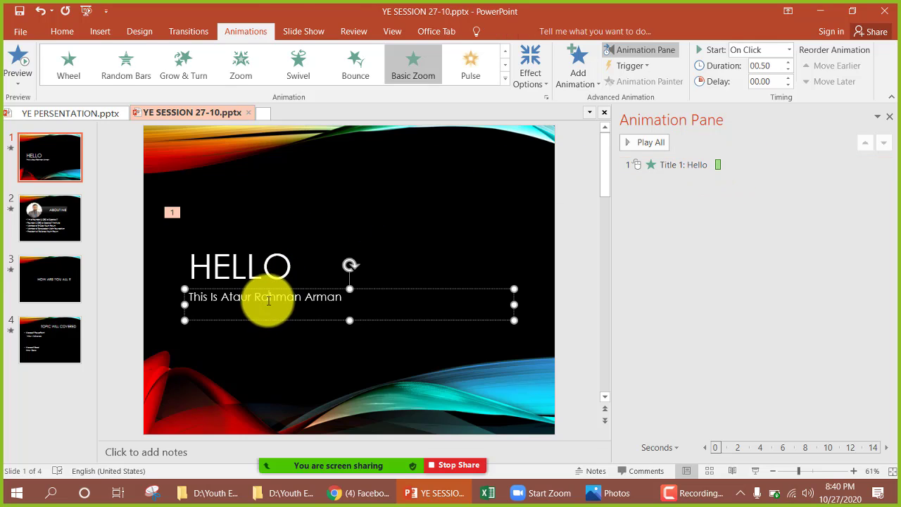
click(584, 64)
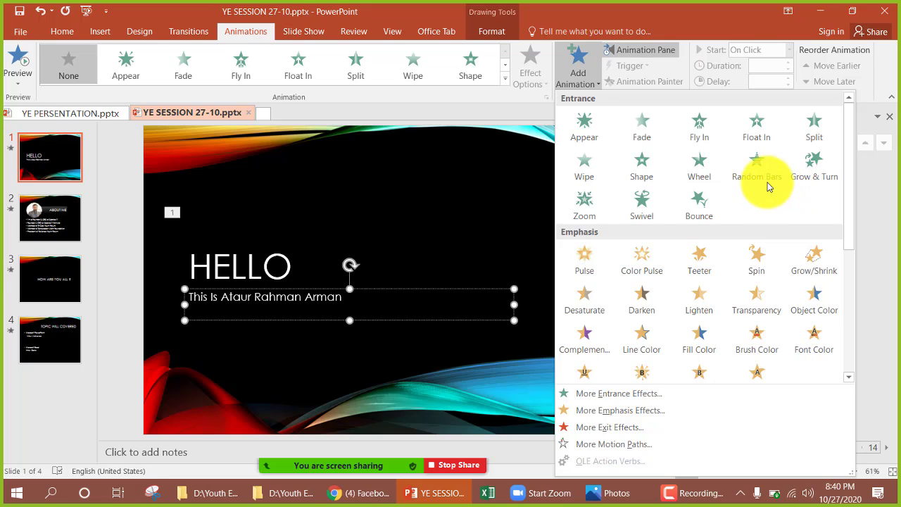
click(765, 131)
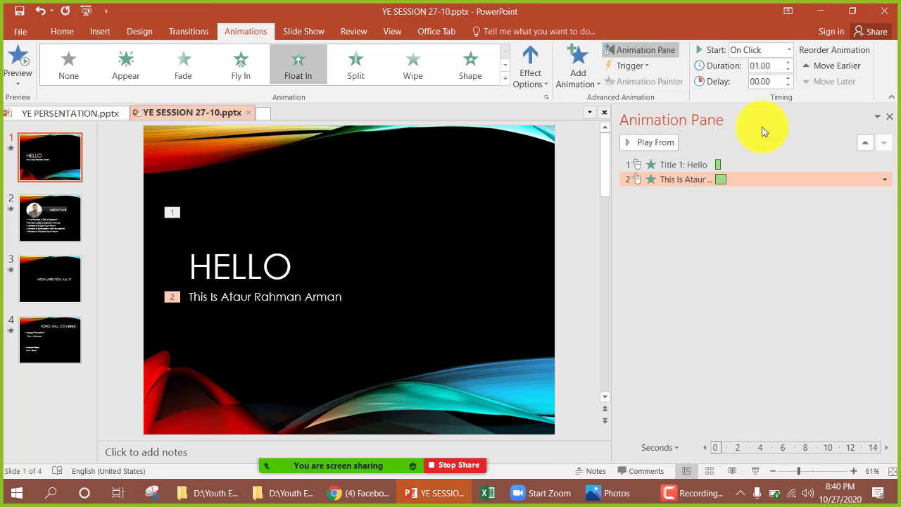
click(659, 163)
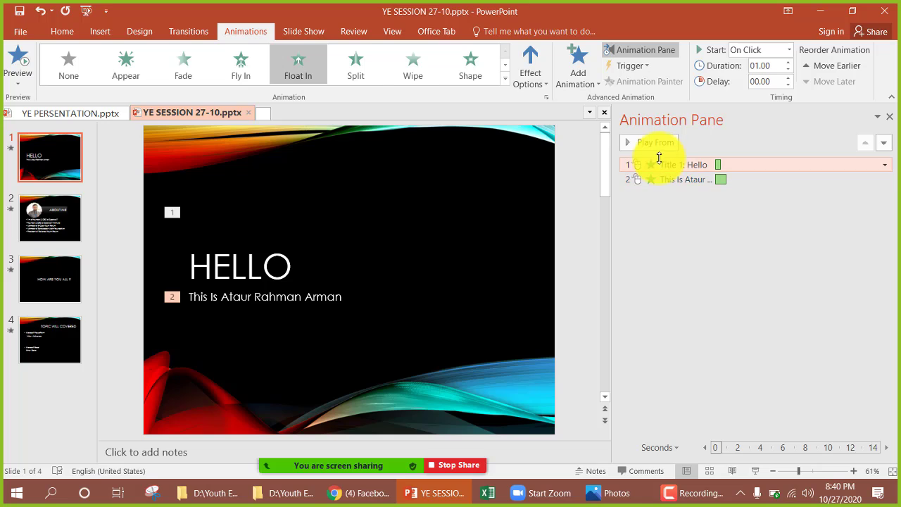
click(658, 142)
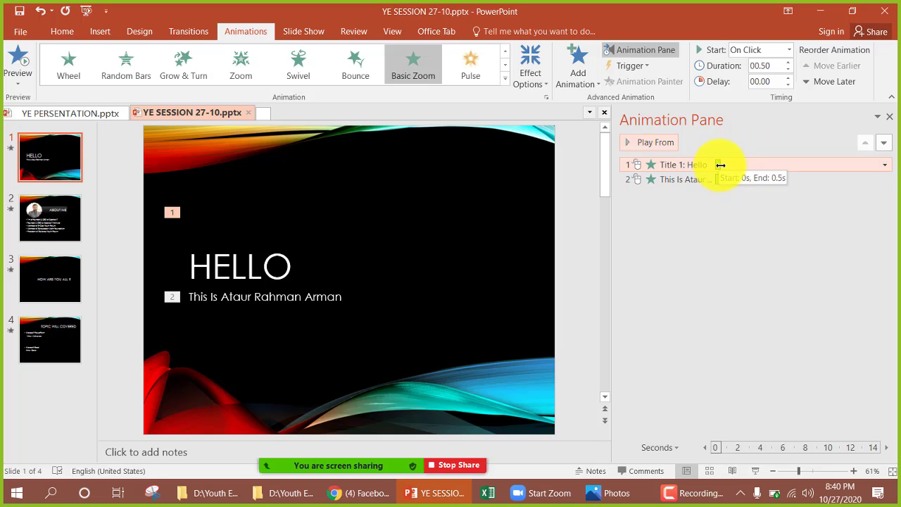
- Try to adjust the duration of the title's Basic Zoom animation, stretching its timeline bar to end at 1.1 s
drag(721, 164, 726, 164)
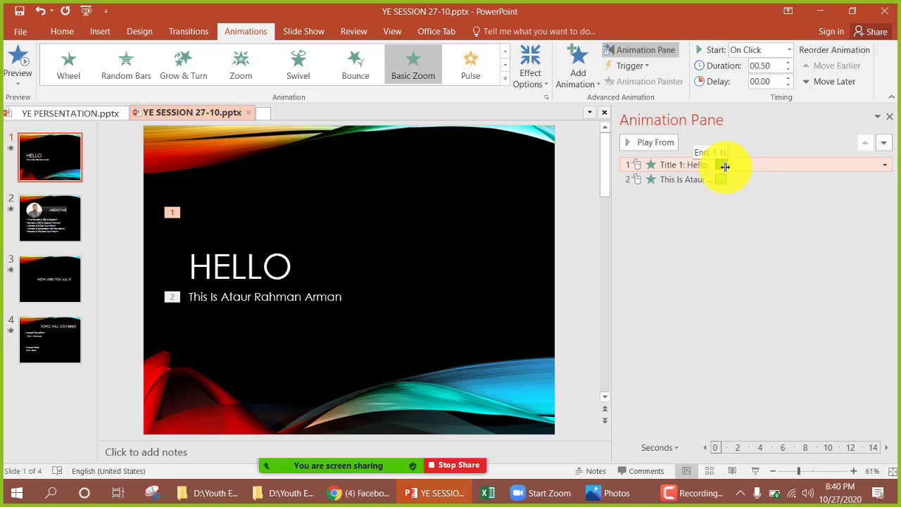
mouse_move(722, 166)
mouse_down()
mouse_move(854, 169)
mouse_move(725, 173)
mouse_up()
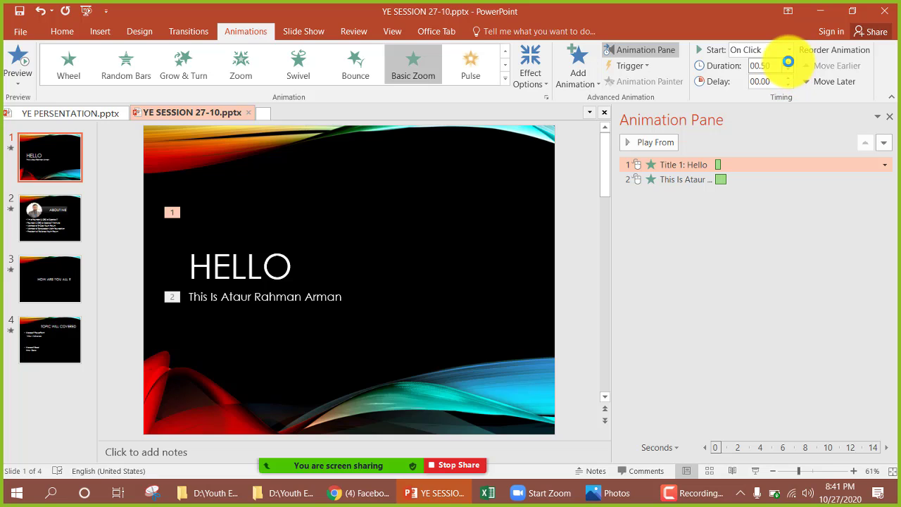
click(788, 70)
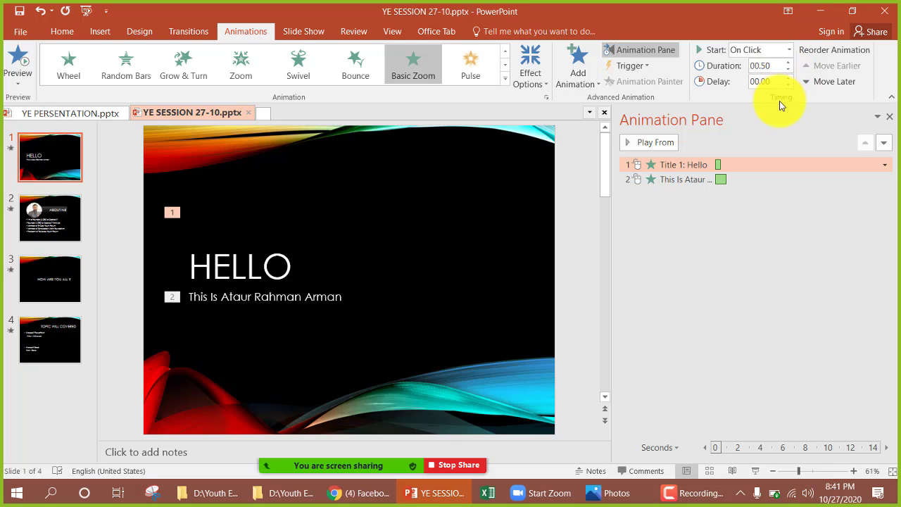
- Add the Wave emphasis effect to the HELLO title as an additional animation
click(236, 298)
click(236, 264)
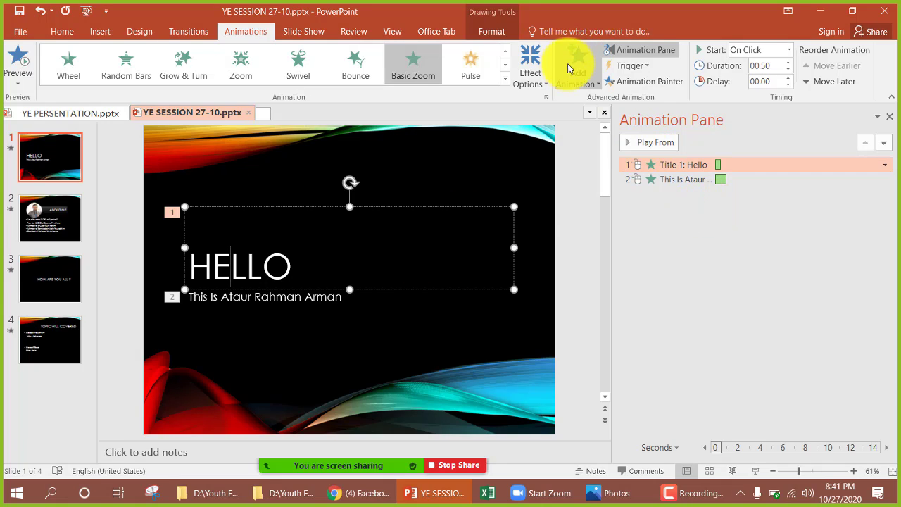
click(572, 65)
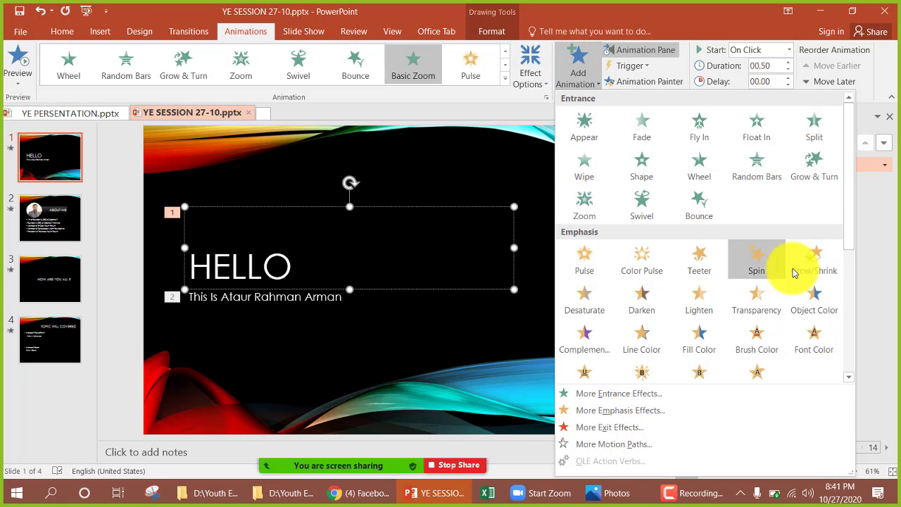
scroll(852, 243, down, 3)
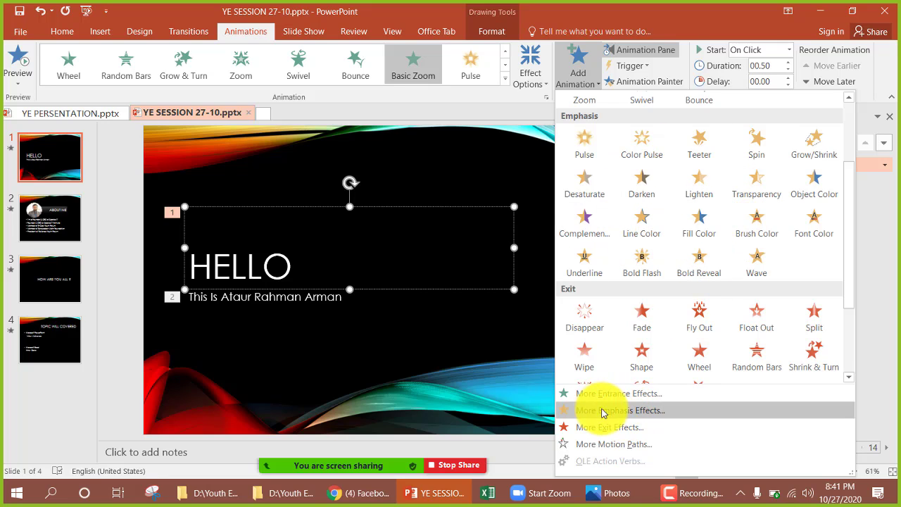
click(597, 412)
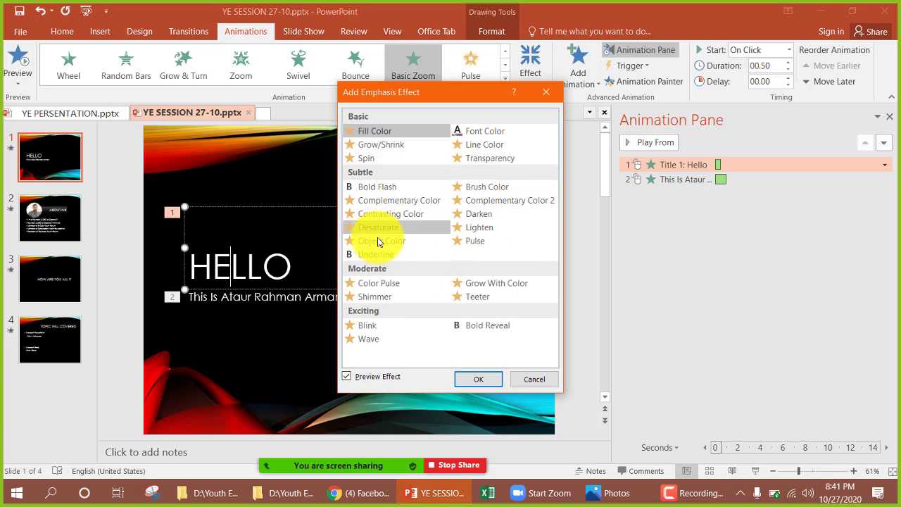
click(367, 340)
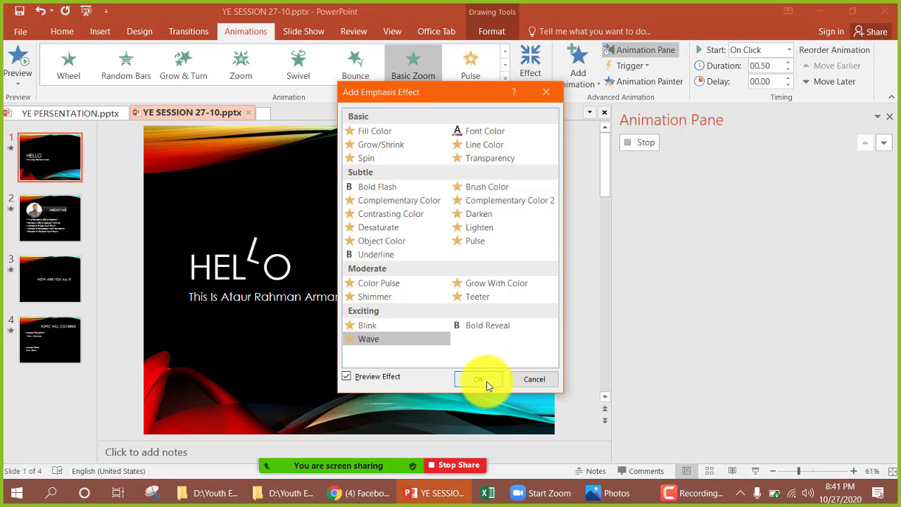
click(479, 379)
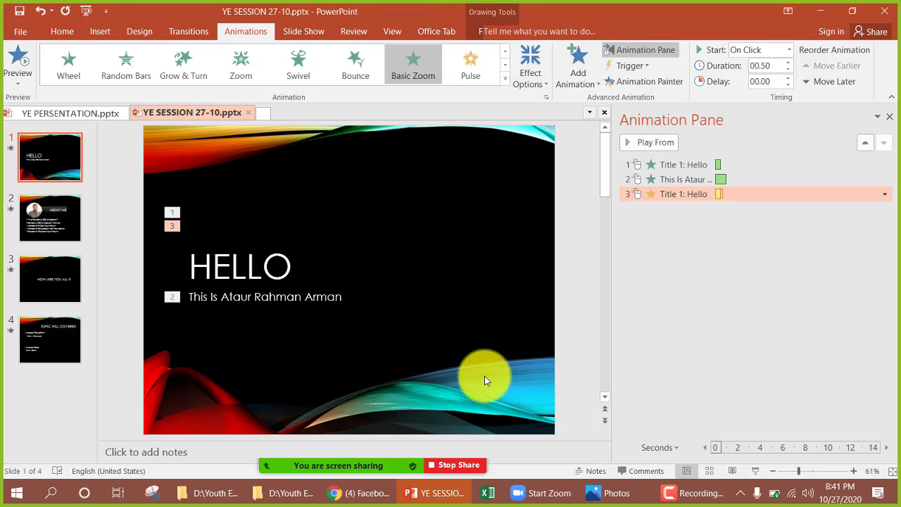
- Add the Teeter emphasis effect to the subtitle as an additional animation and preview the slide's animations
click(271, 296)
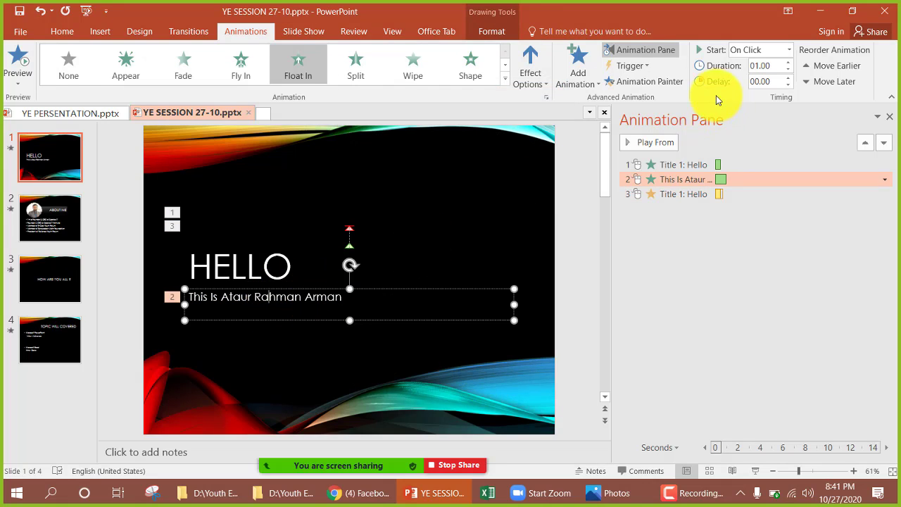
click(582, 64)
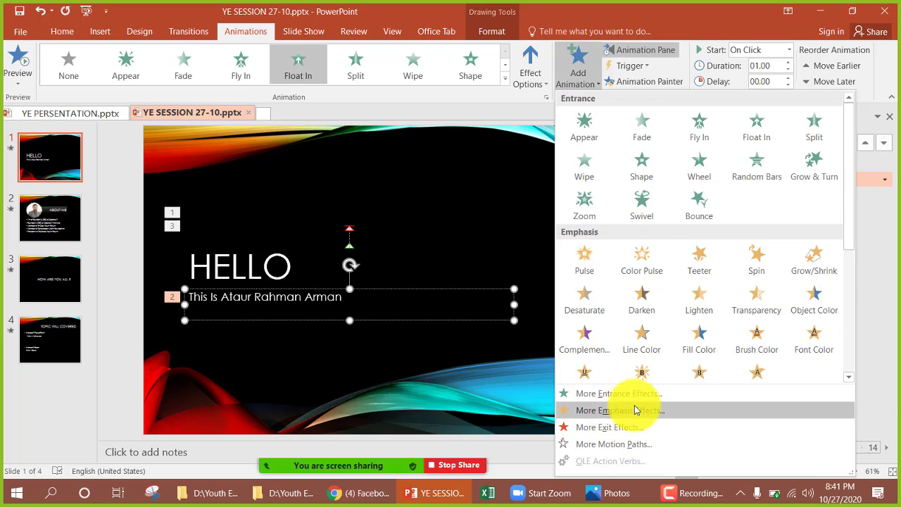
click(614, 413)
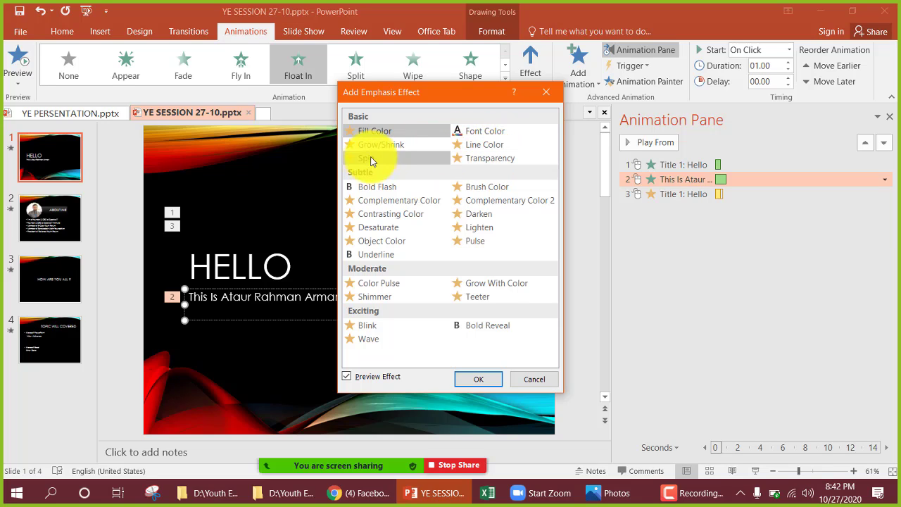
click(398, 146)
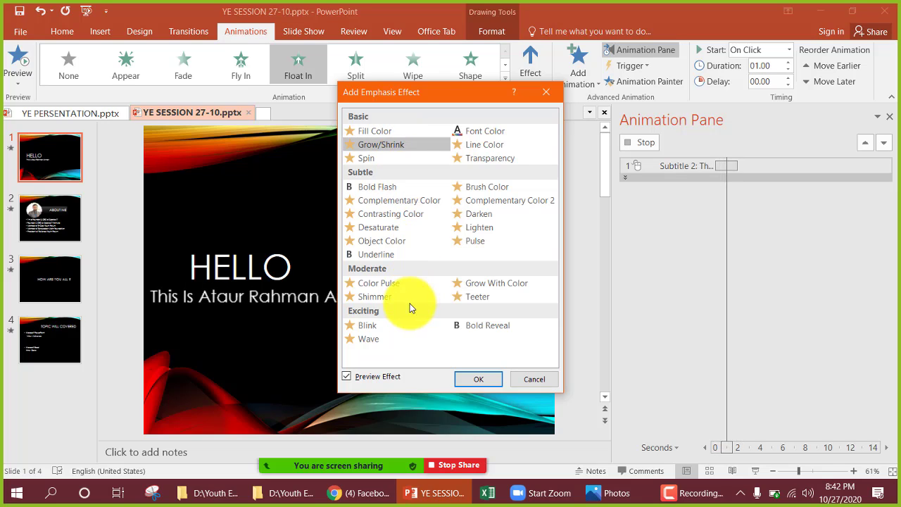
click(474, 298)
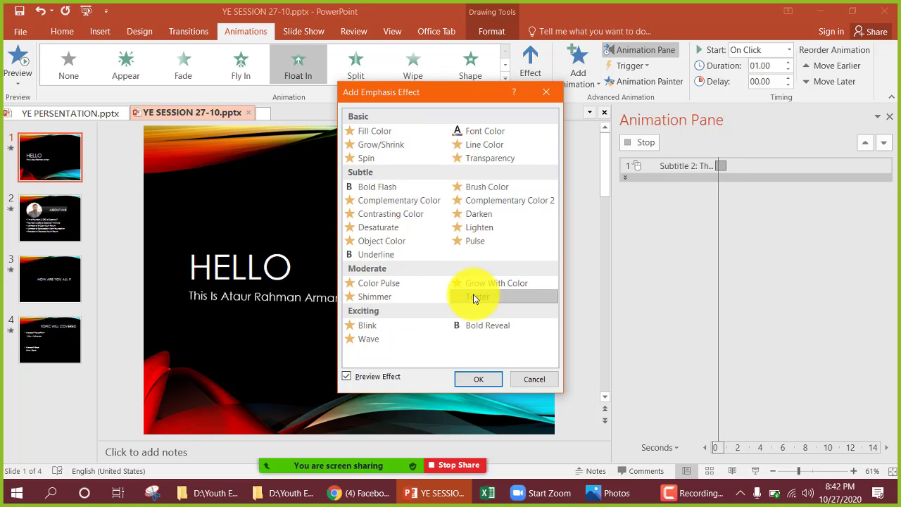
click(477, 378)
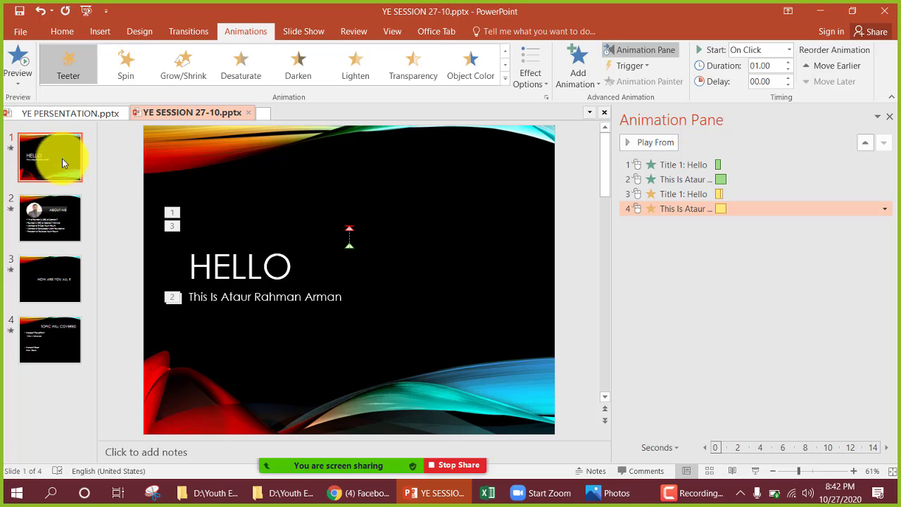
click(18, 58)
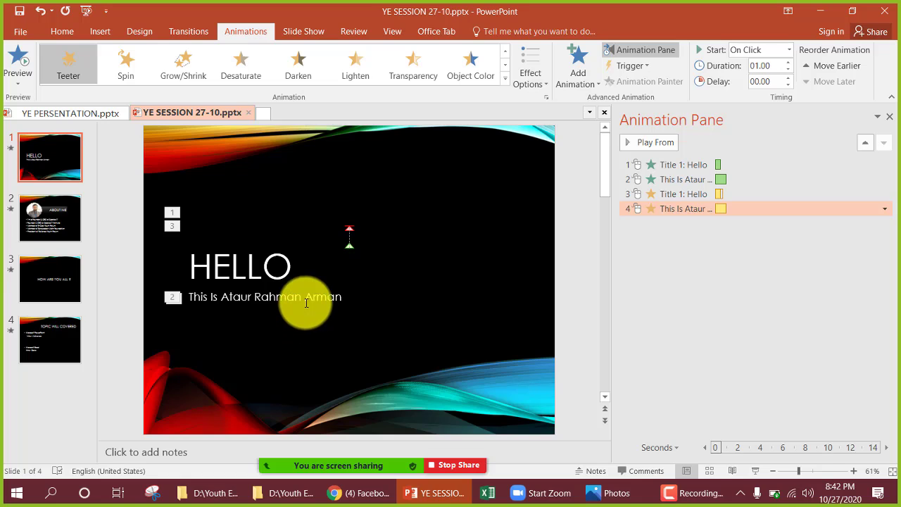
click(273, 260)
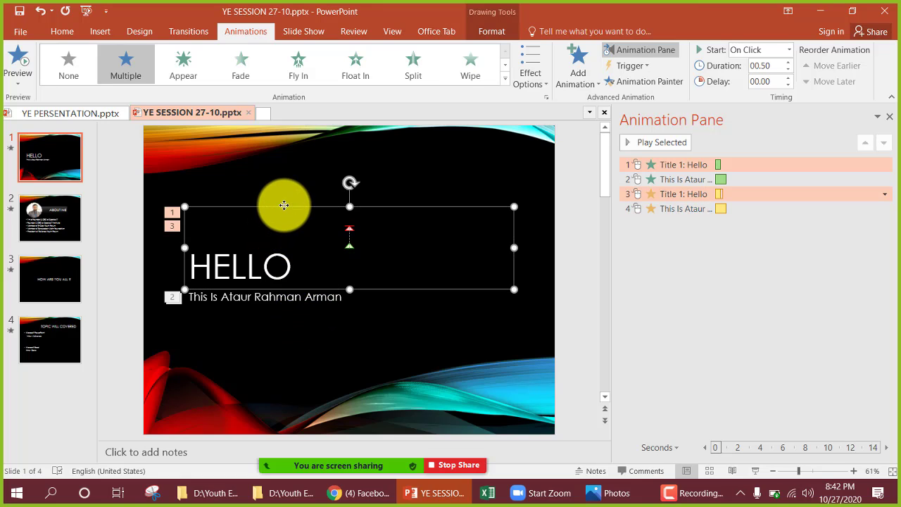
click(250, 337)
click(263, 262)
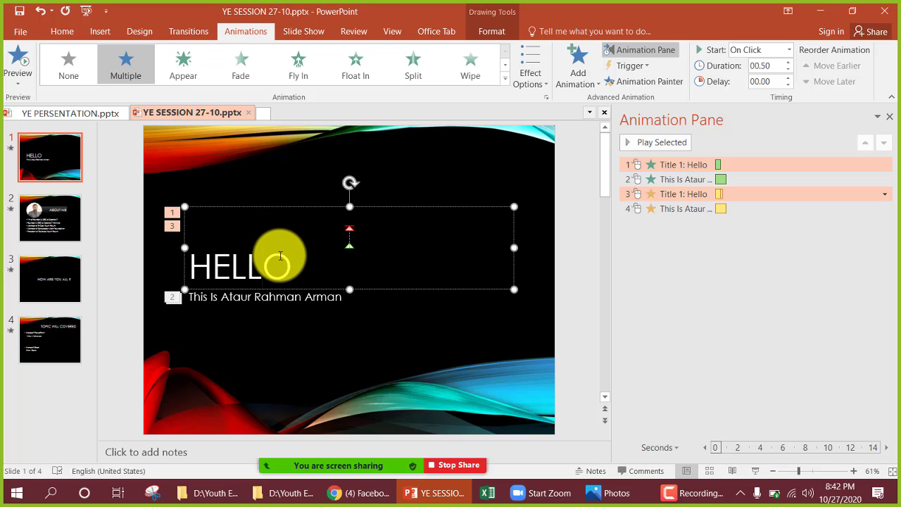
click(243, 300)
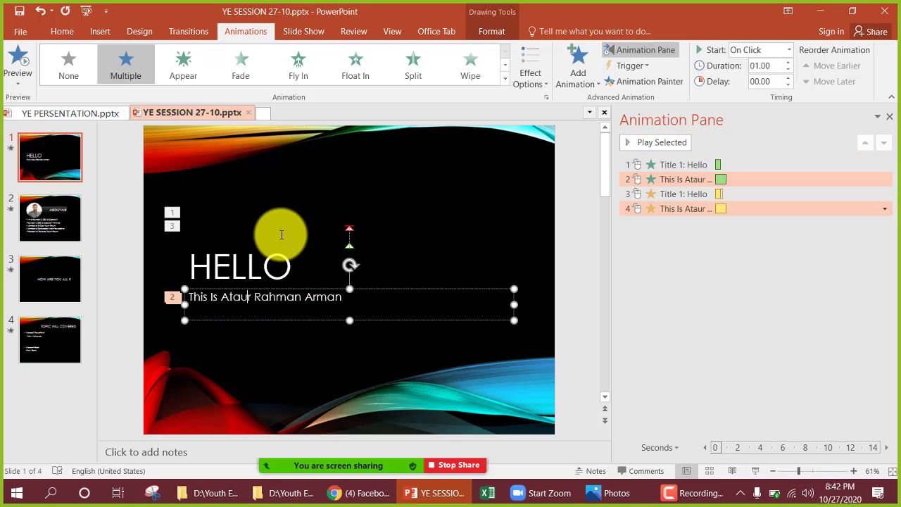
click(267, 257)
click(260, 298)
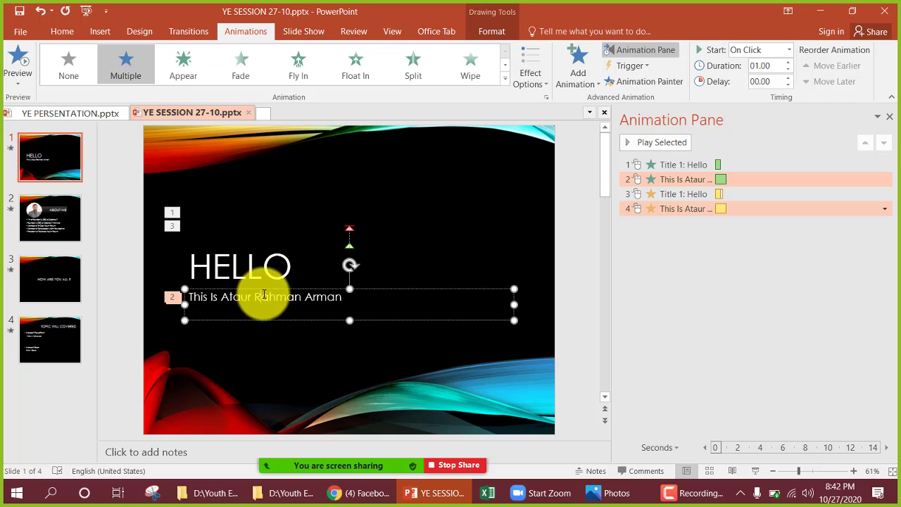
- Admit the participant from the meeting's waiting room and add the Spinner exit effect to the HELLO title as an additional animation
click(282, 271)
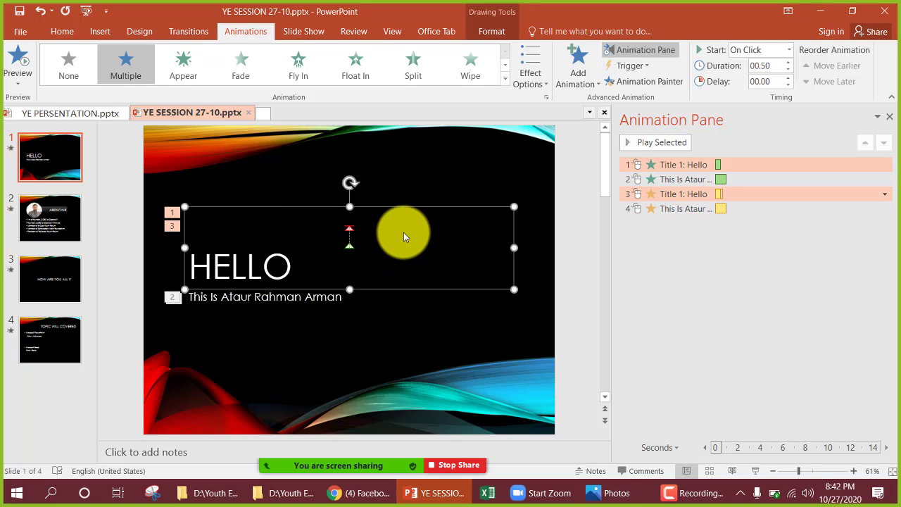
click(578, 64)
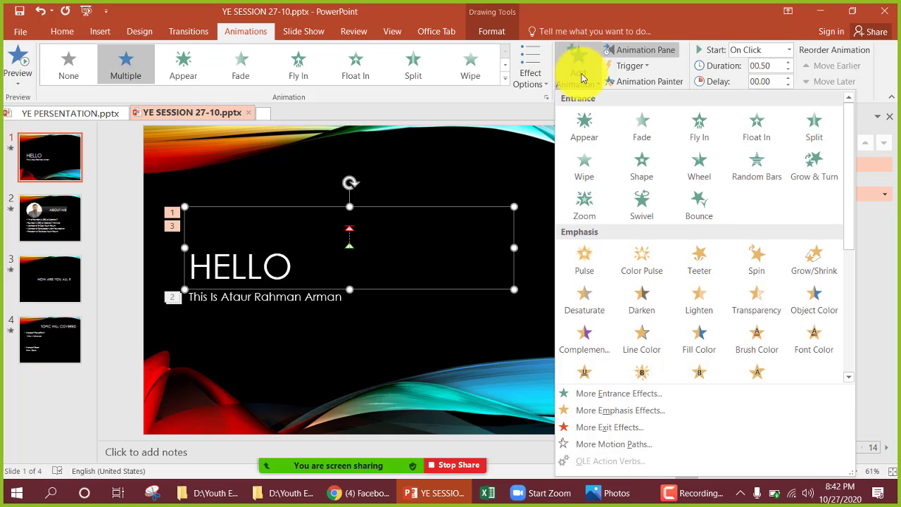
drag(850, 167, 849, 312)
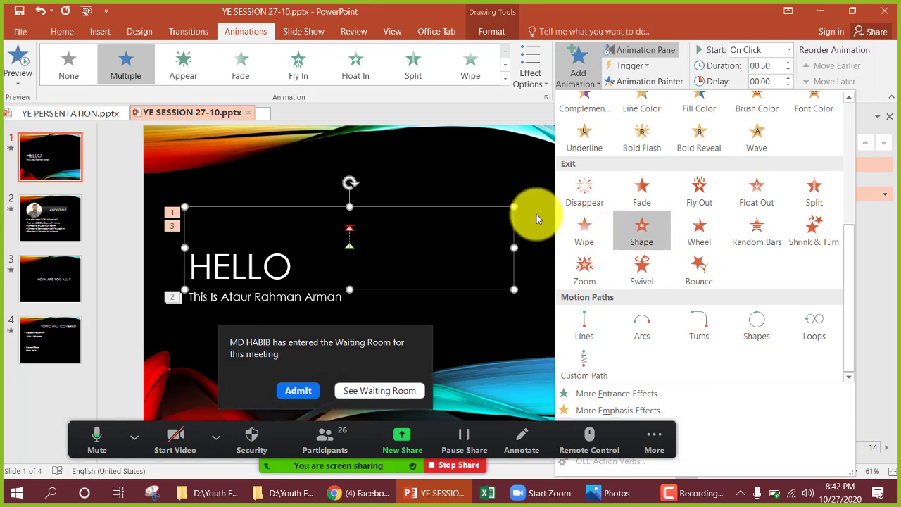
click(296, 389)
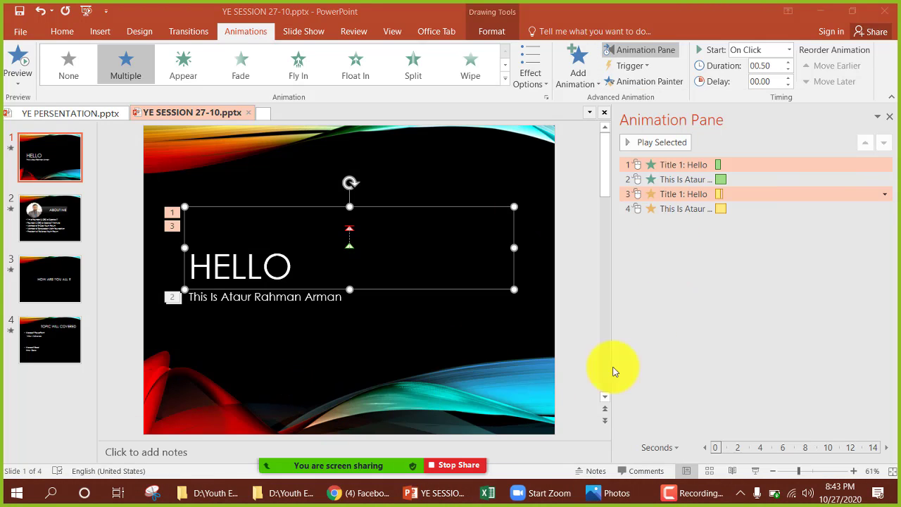
click(578, 69)
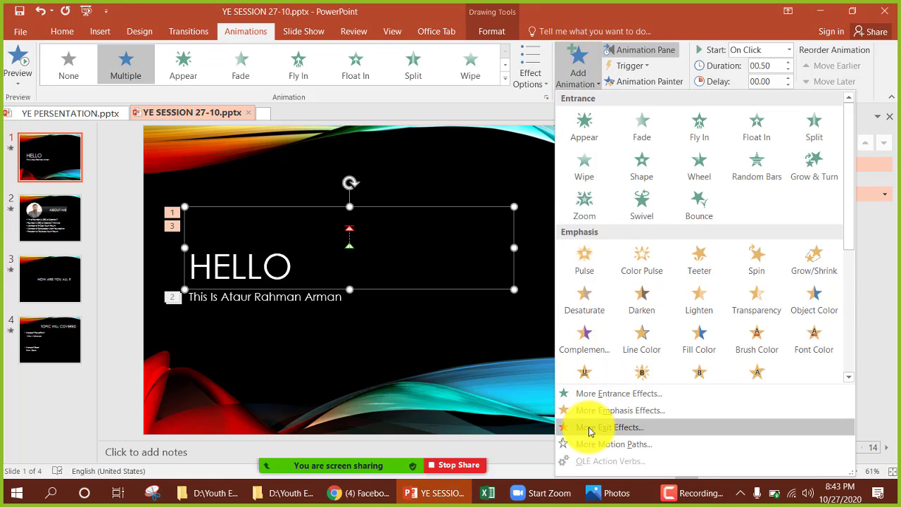
click(620, 430)
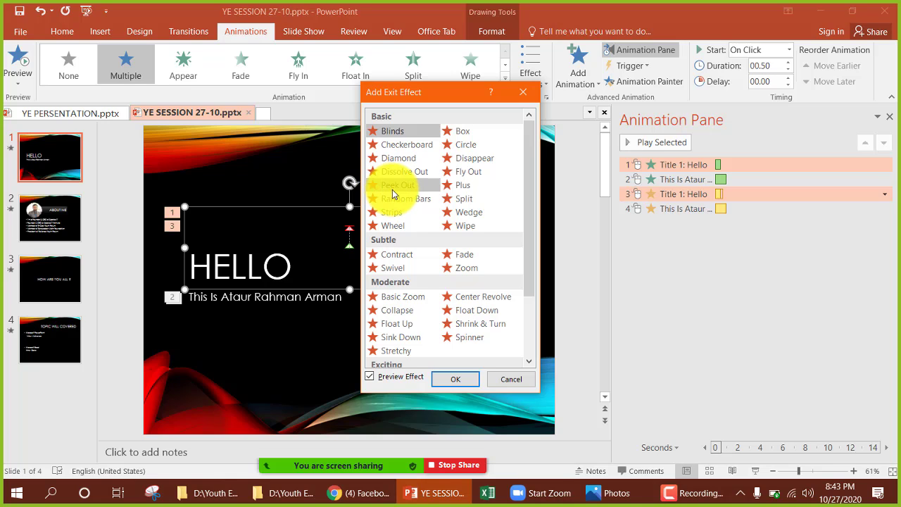
click(472, 340)
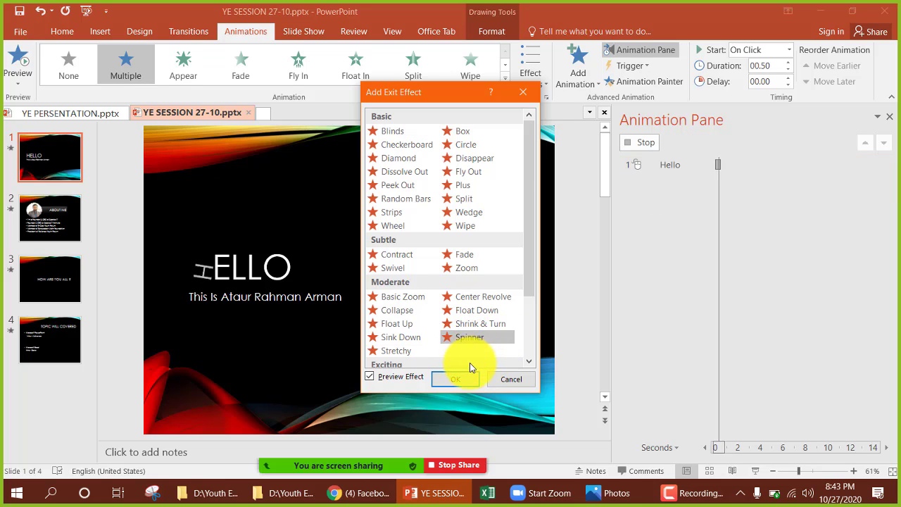
click(458, 380)
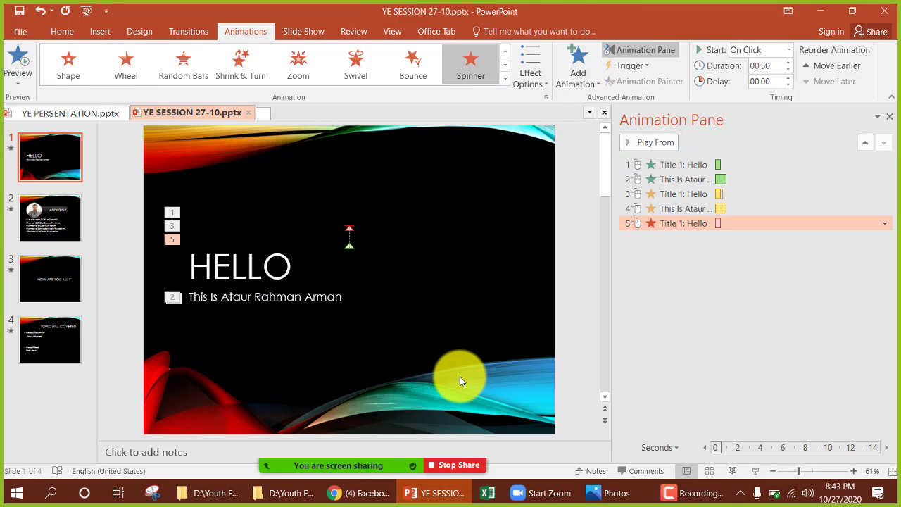
- Choose the Split exit effect as an additional animation for the subtitle and preview it
click(257, 300)
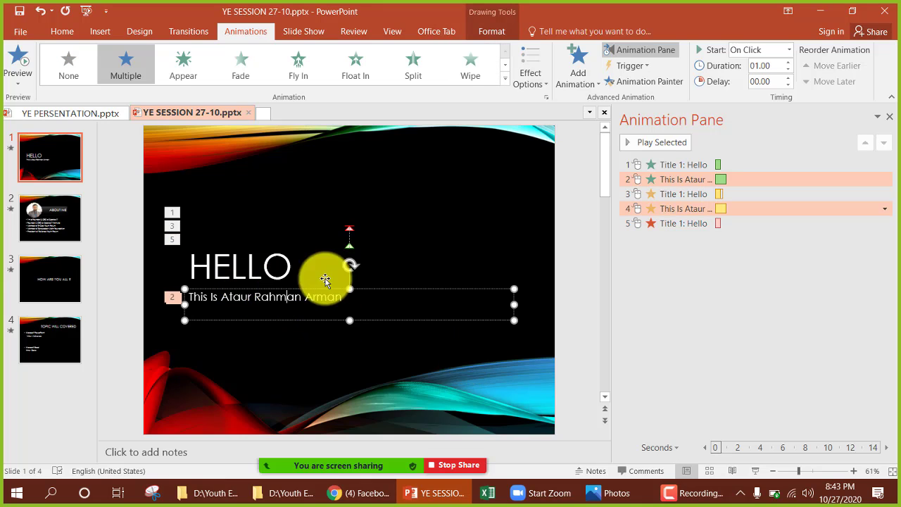
click(584, 69)
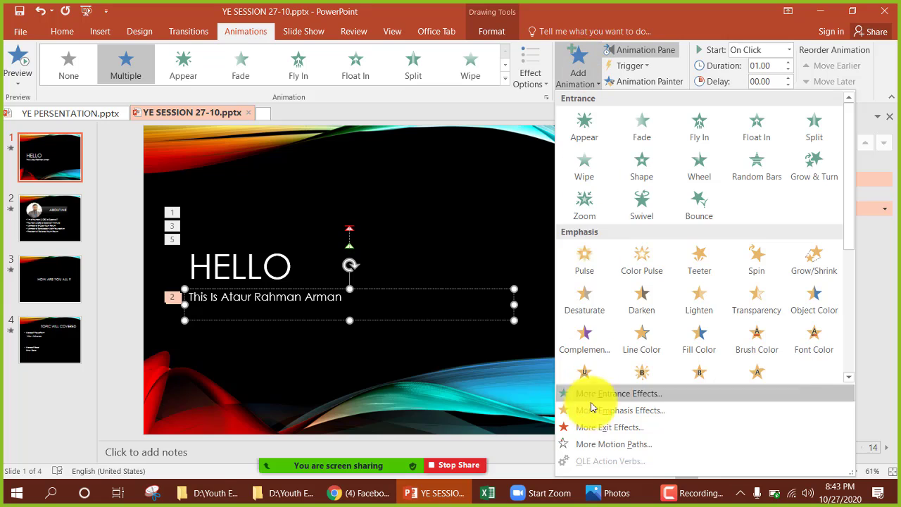
click(584, 426)
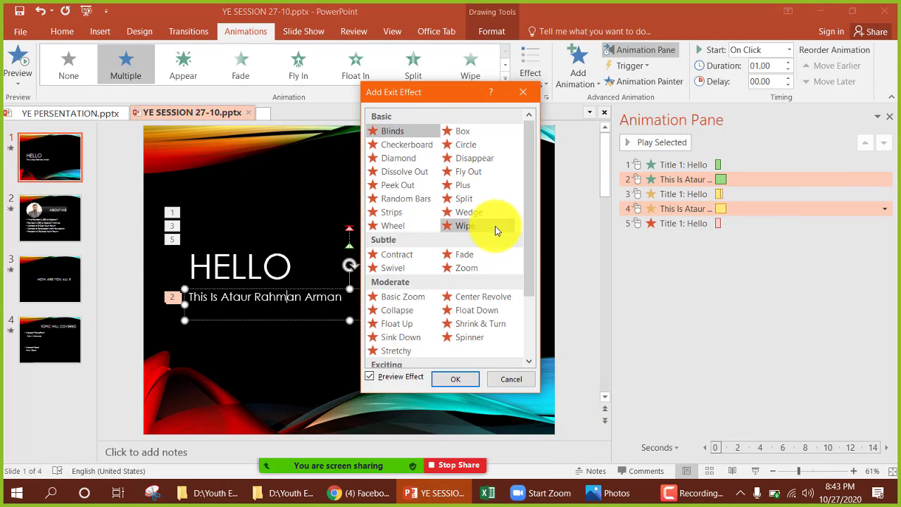
click(505, 197)
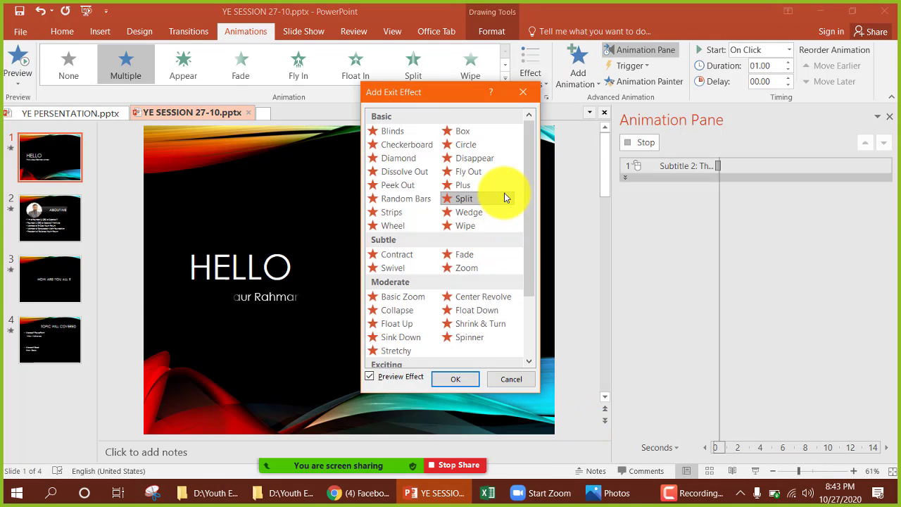
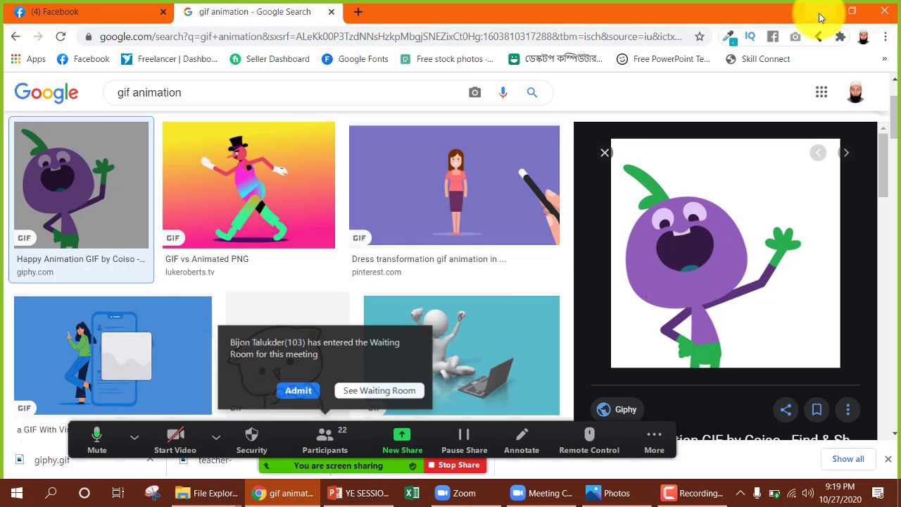
- Admit the participant from the waiting room and minimize the presentation and folder windows to show the desktop
key(alt+Tab)
click(298, 391)
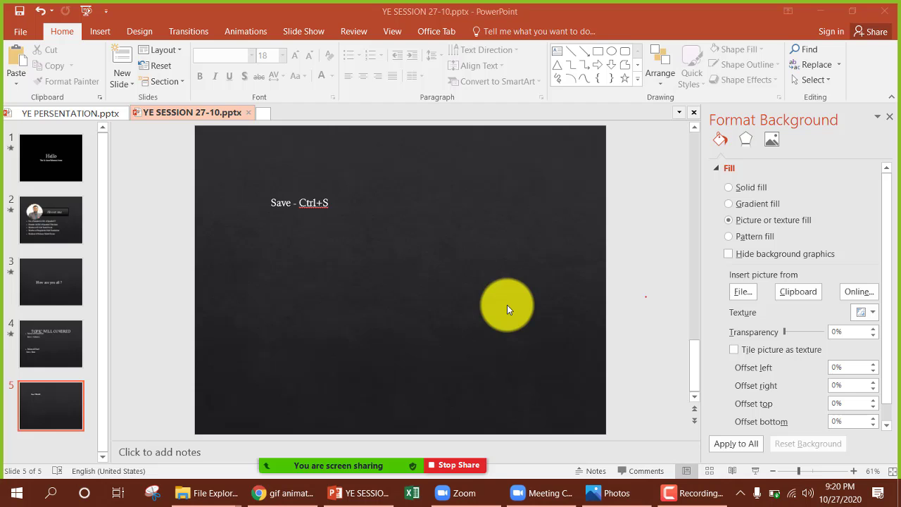
click(822, 9)
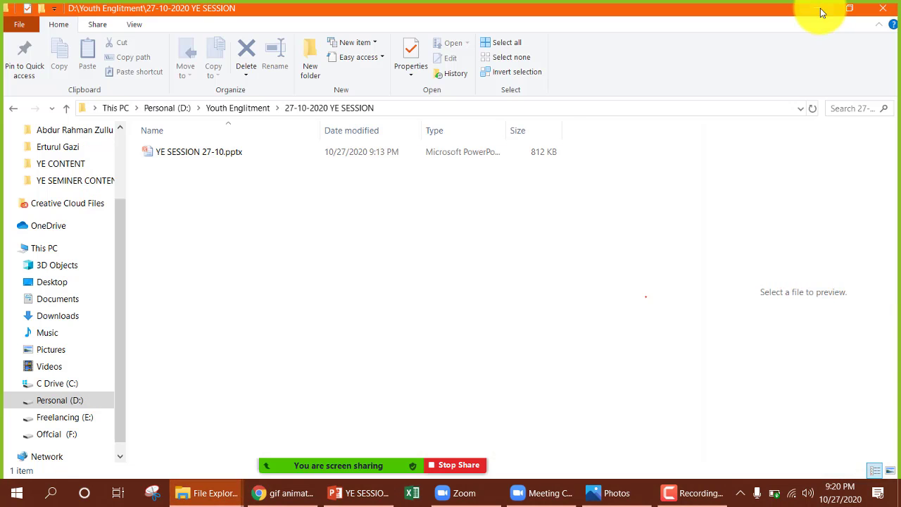
click(820, 8)
- Check the Zoom meeting's participant list and minimize it
mouse_move(419, 461)
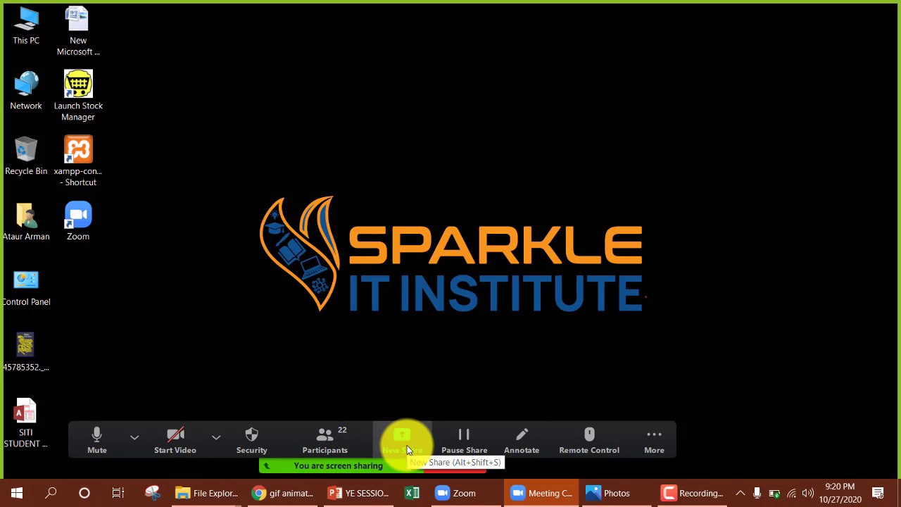
click(322, 437)
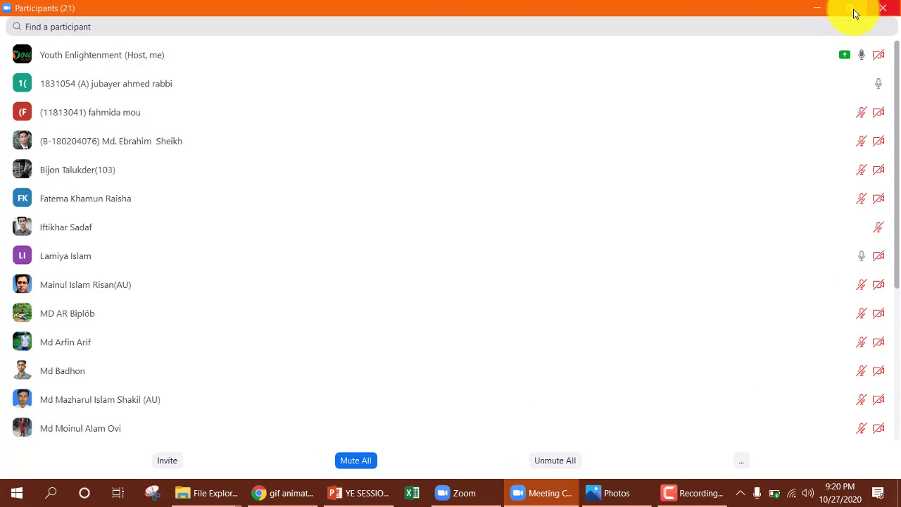
click(817, 7)
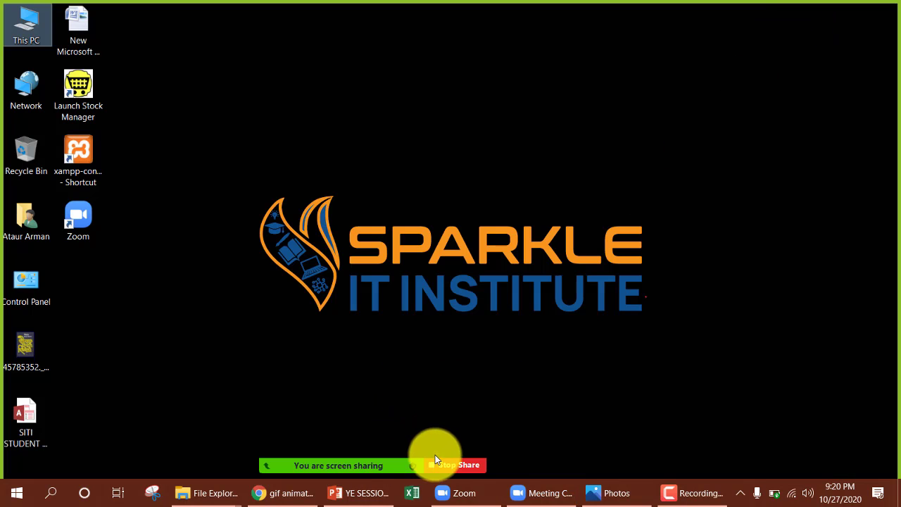
- Switch to Chrome and replace the gif animation search tab with a new empty tab
click(262, 493)
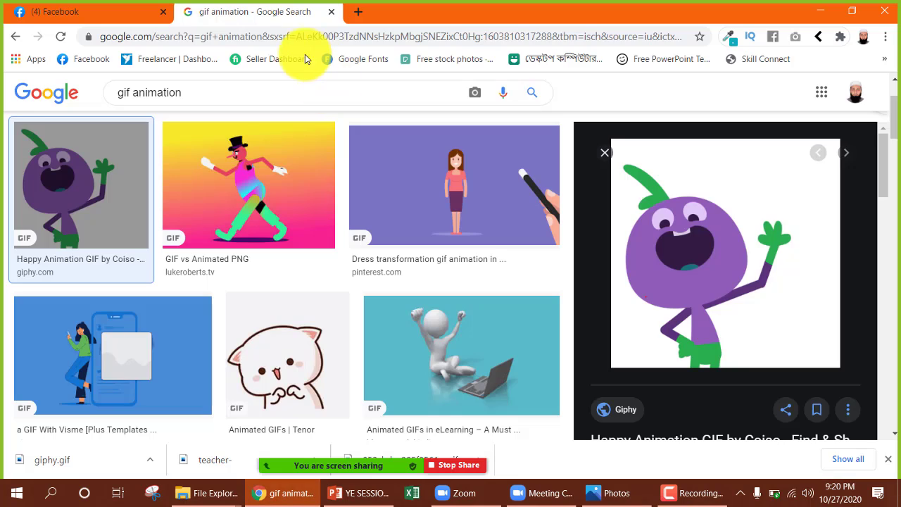
click(354, 13)
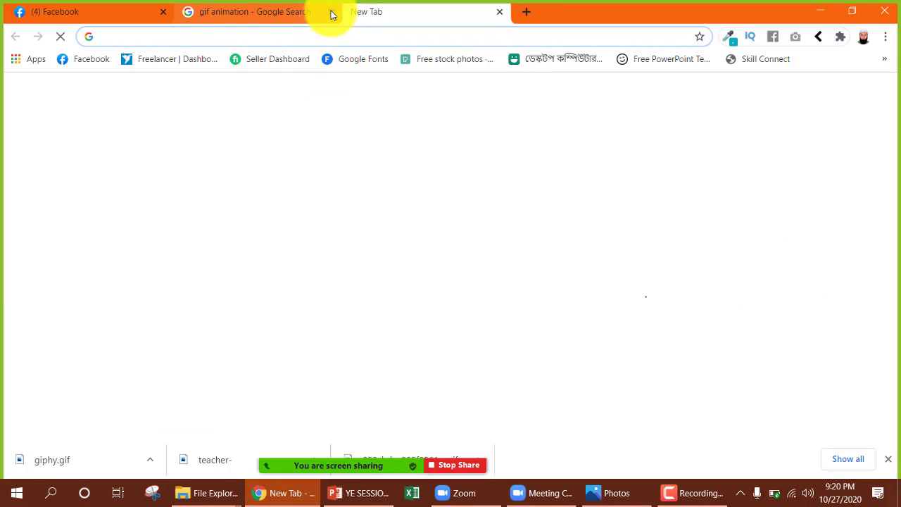
click(331, 15)
click(260, 31)
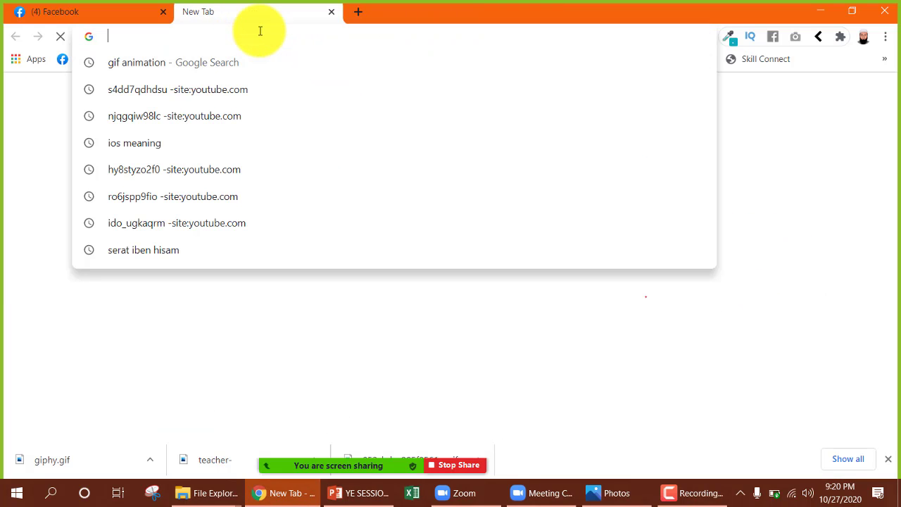
text(sl)
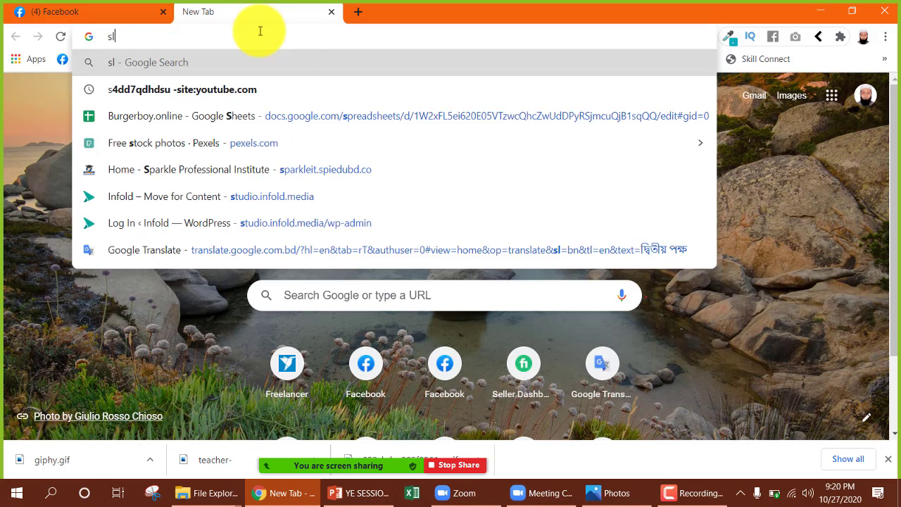
text(i)
key(BackSpace)
key(BackSpace)
key(BackSpace)
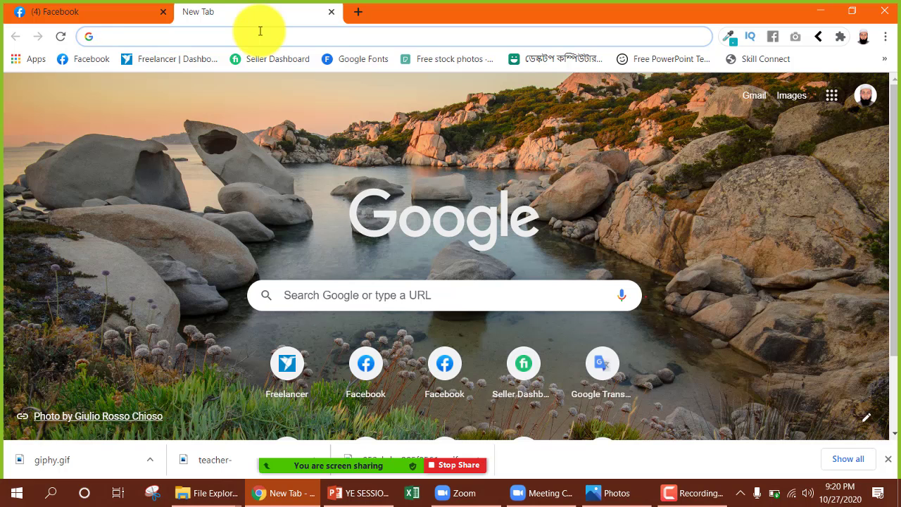
text(sl)
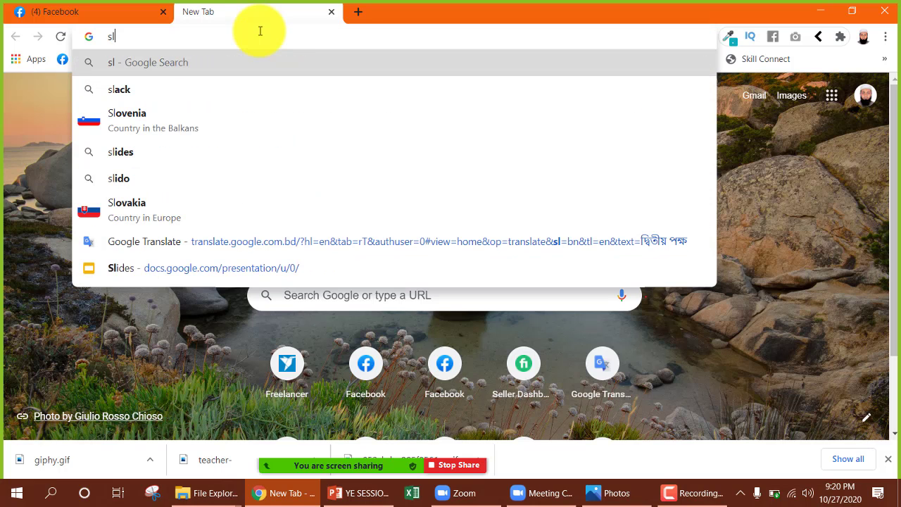
key(BackSpace)
key(BackSpace)
- Look up "google" in the address bar and open the suggested Google Slides home page
text(go)
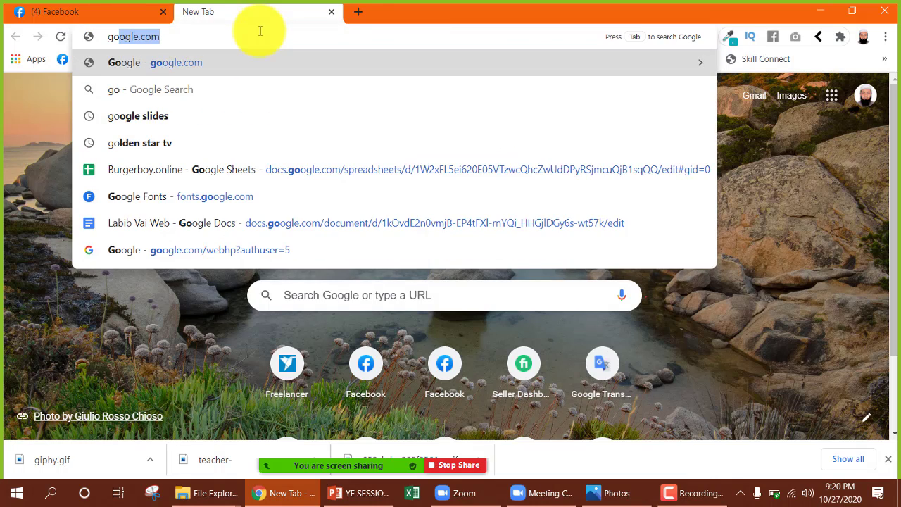
text(gg)
key(BackSpace)
text(oge)
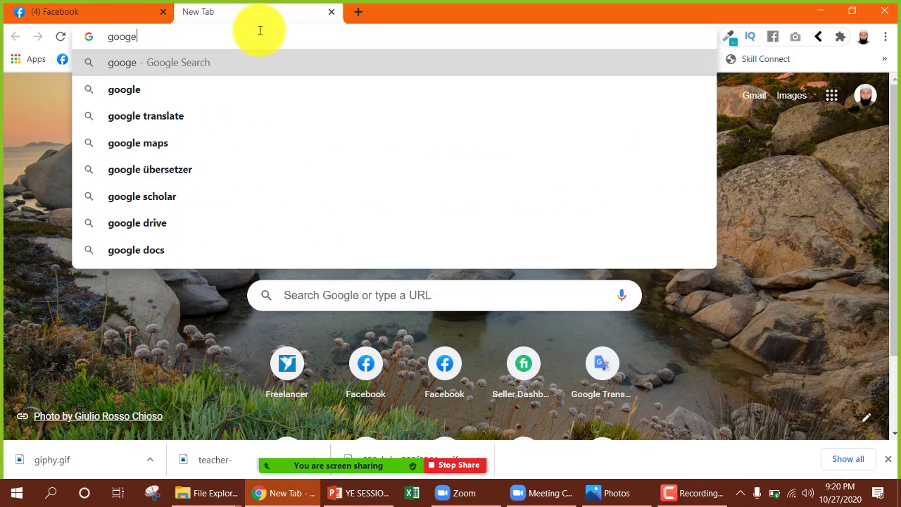
key(BackSpace)
text(le)
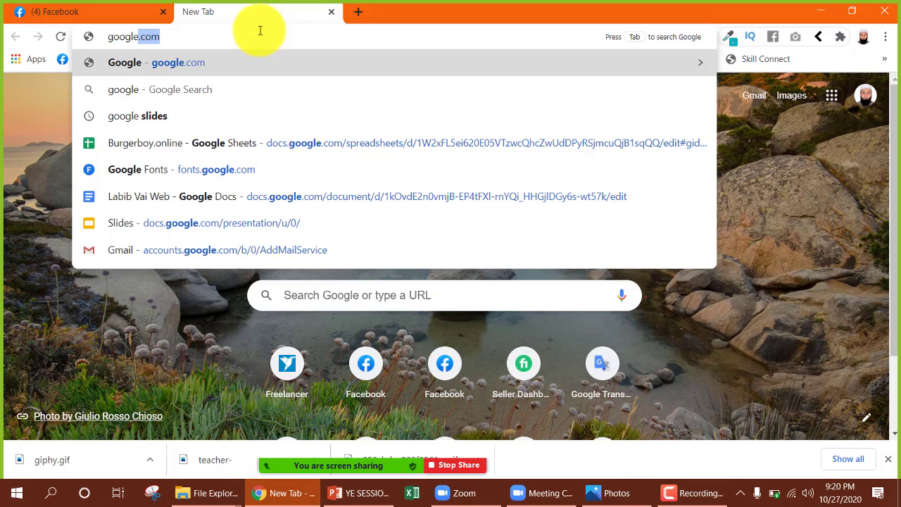
click(230, 225)
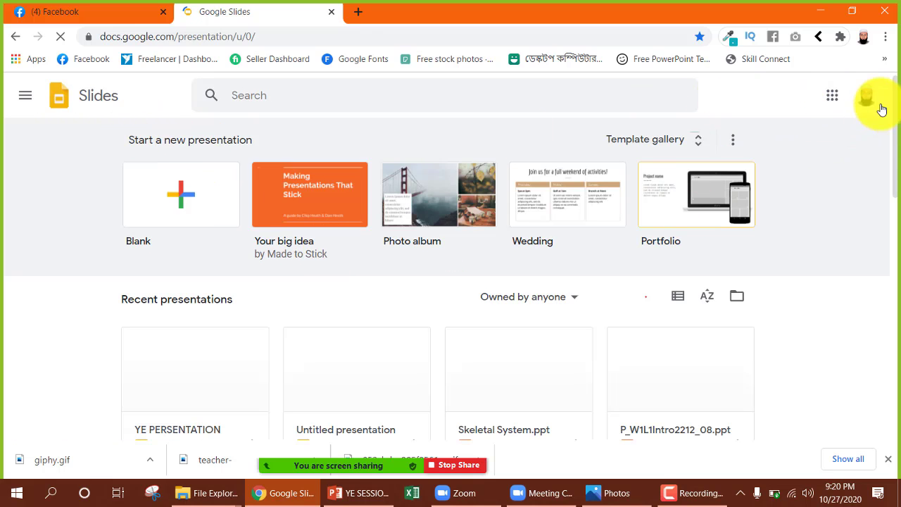
- Look over the recent presentations in Google Slides and admit the waiting participant to the Zoom meeting
scroll(887, 211, down, 4)
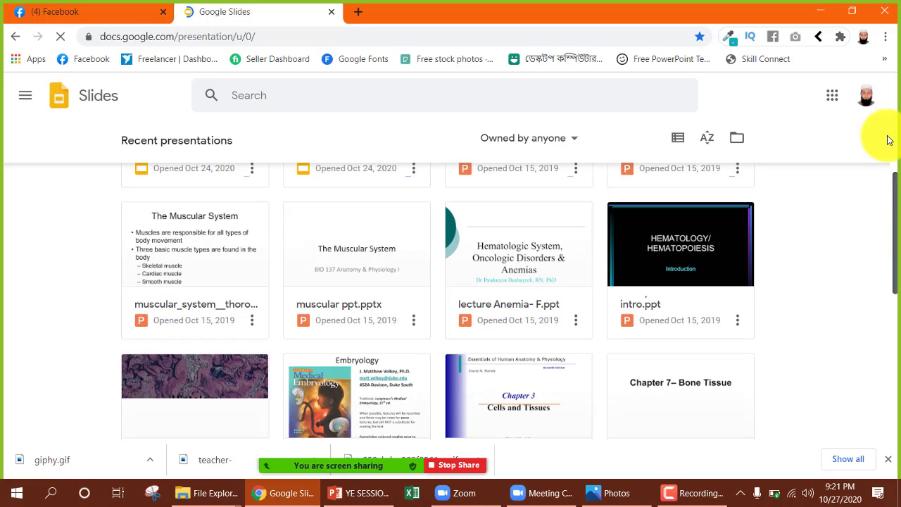
scroll(896, 110, up, 4)
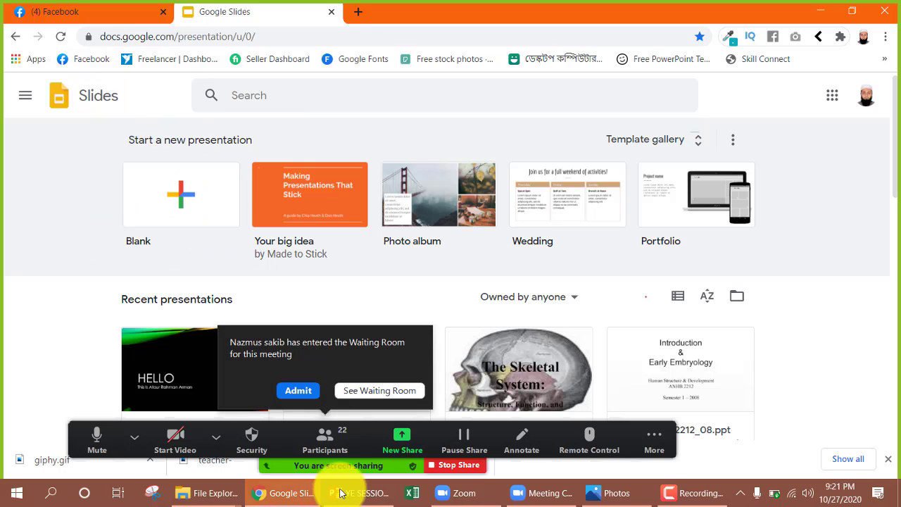
click(301, 391)
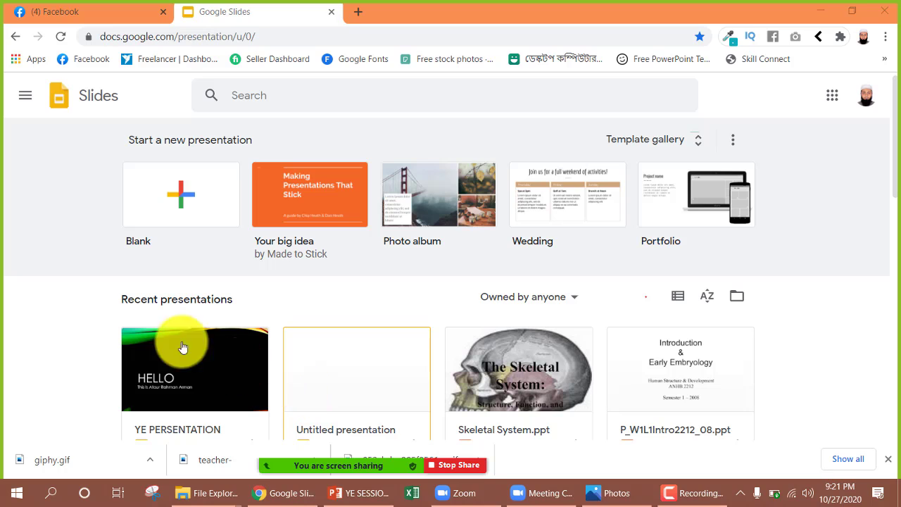
click(51, 224)
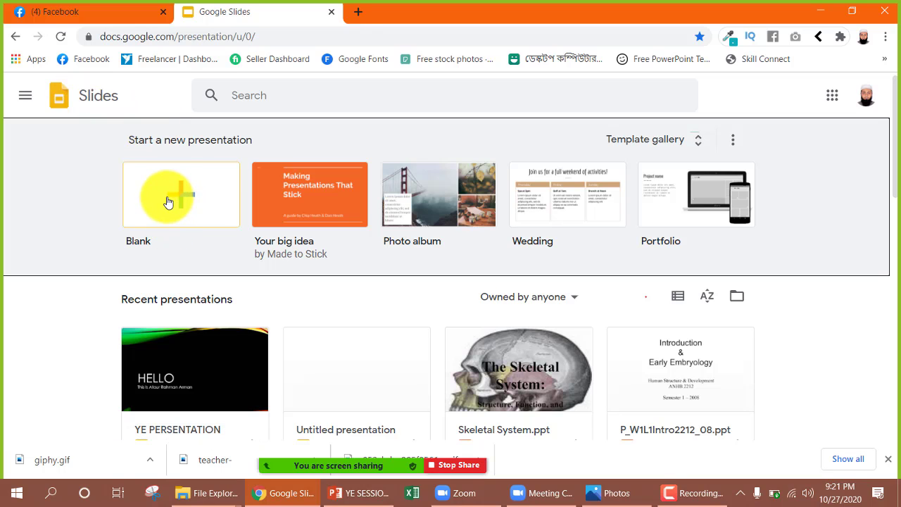
- Switch to PowerPoint, save the YE SESSION 27-10.pptx presentation and minimize it
mouse_move(313, 483)
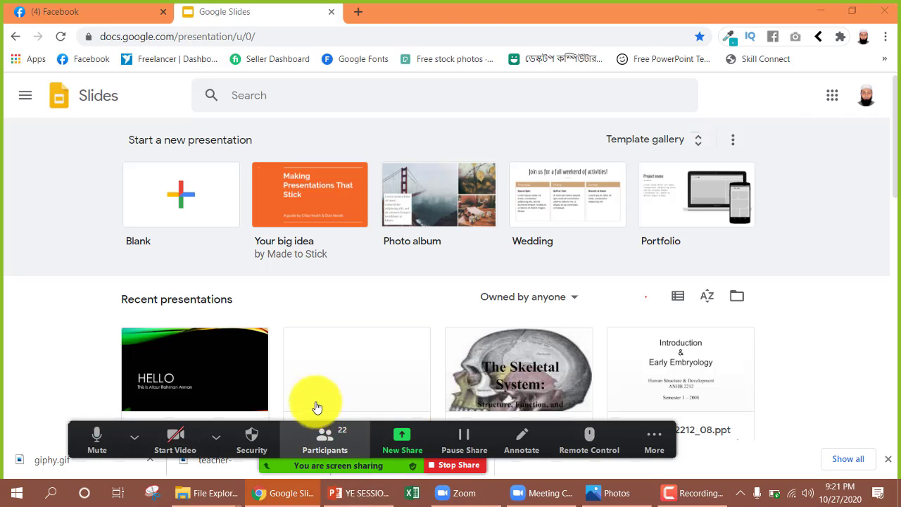
click(360, 492)
key(ctrl+s)
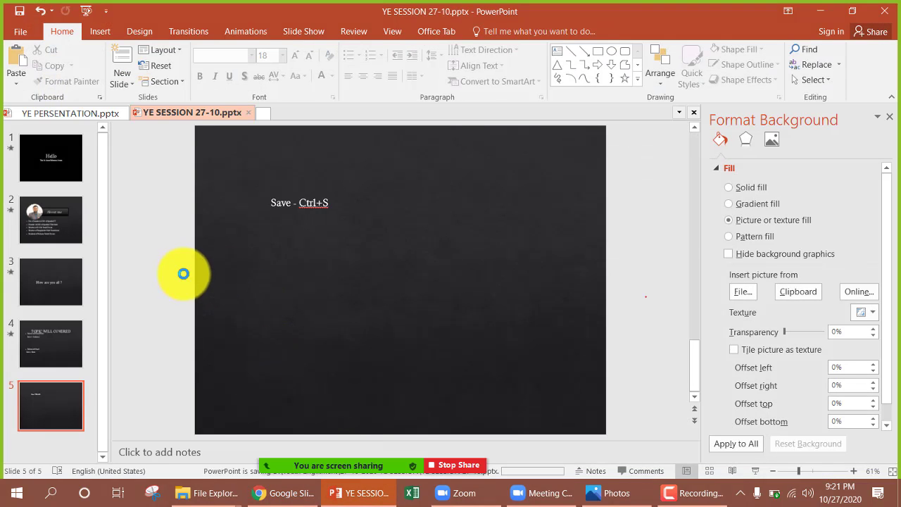
click(823, 11)
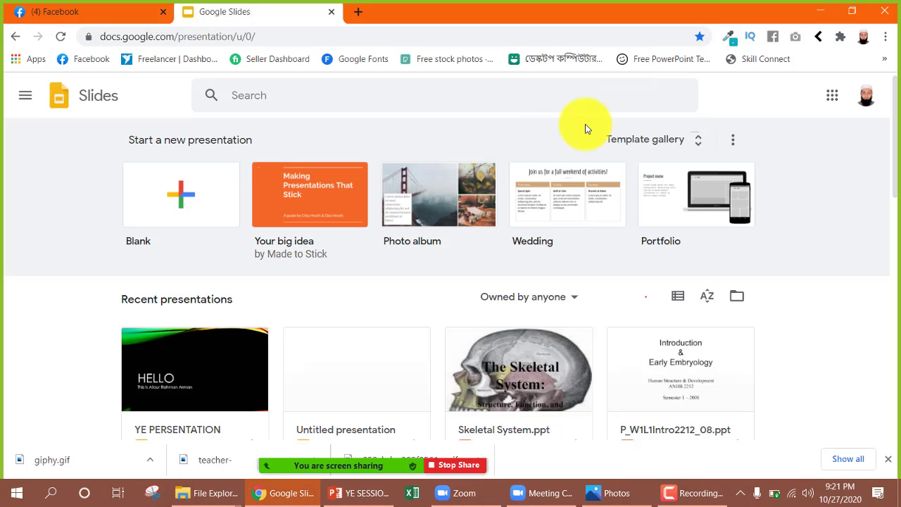
- Try to bring YE SESSION 27-10.pptx from its File Explorer folder into the Google Slides page in Chrome
click(817, 14)
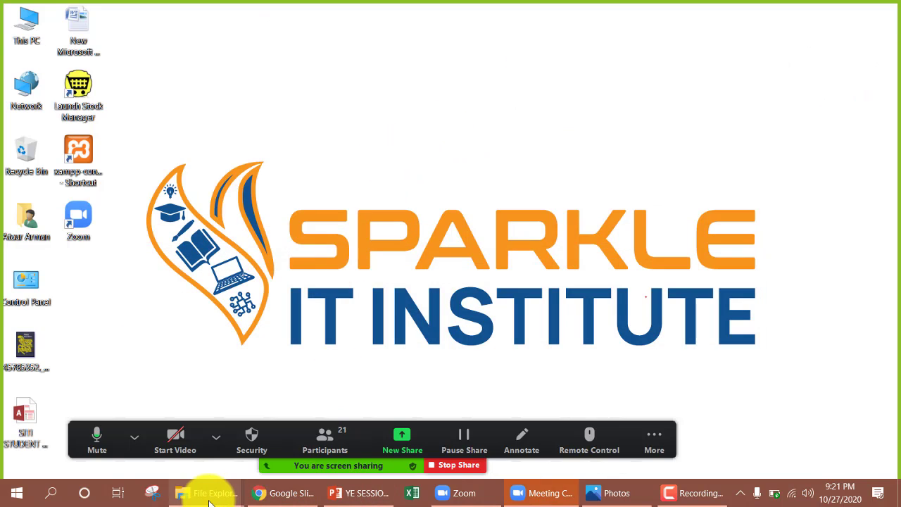
mouse_move(235, 497)
click(227, 440)
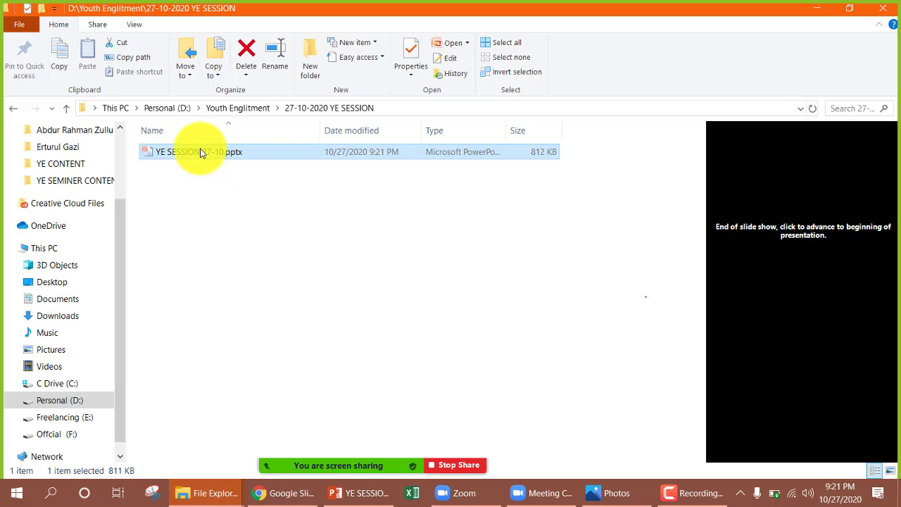
drag(200, 154, 187, 221)
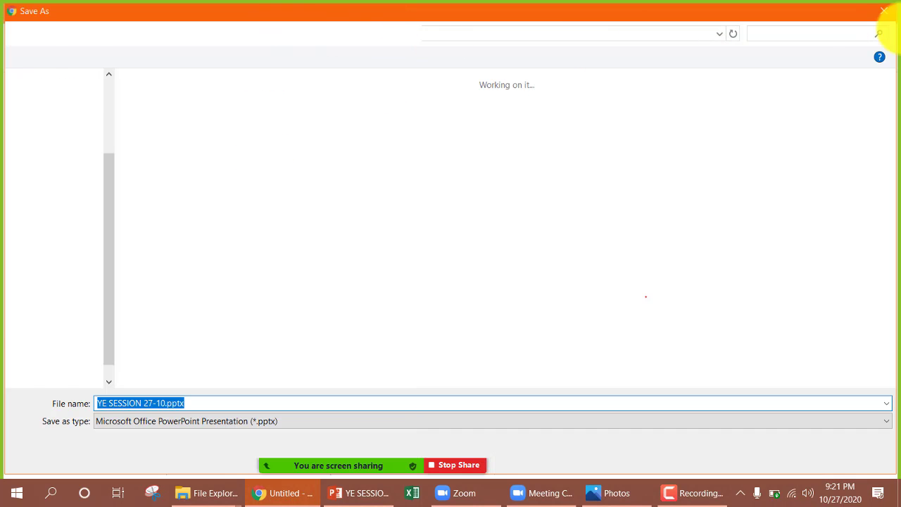
click(884, 11)
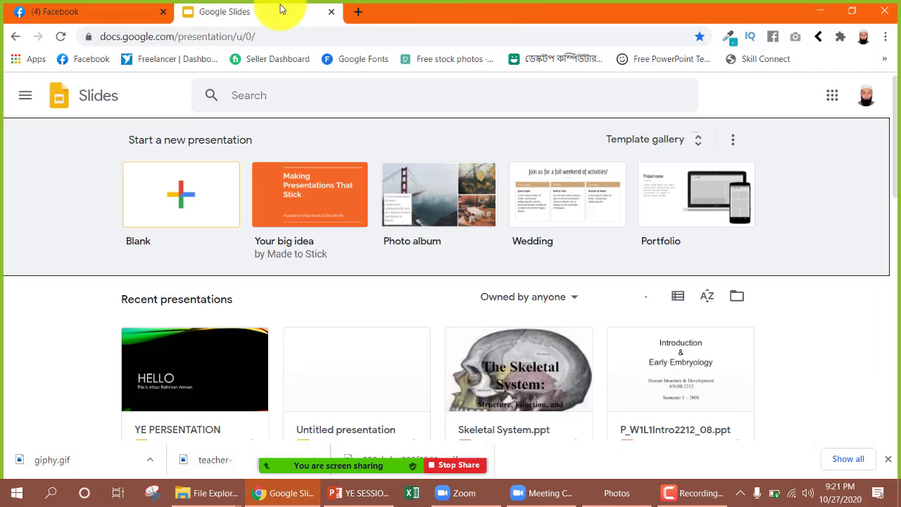
- Create a blank presentation in Google Slides and start importing slides from a file on the device
click(176, 206)
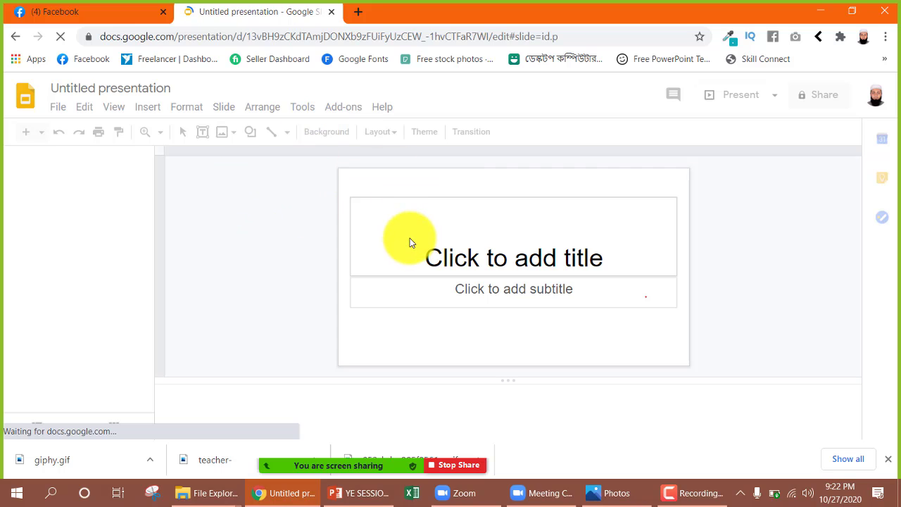
click(60, 109)
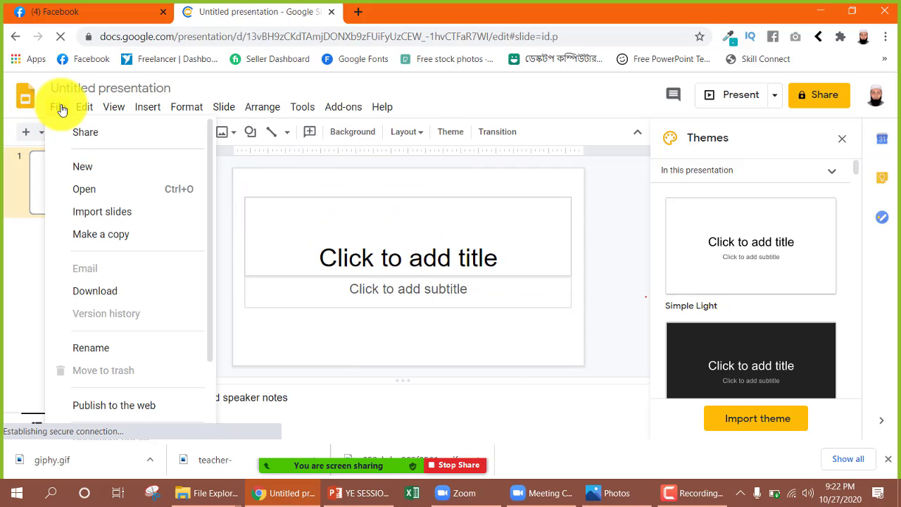
click(87, 213)
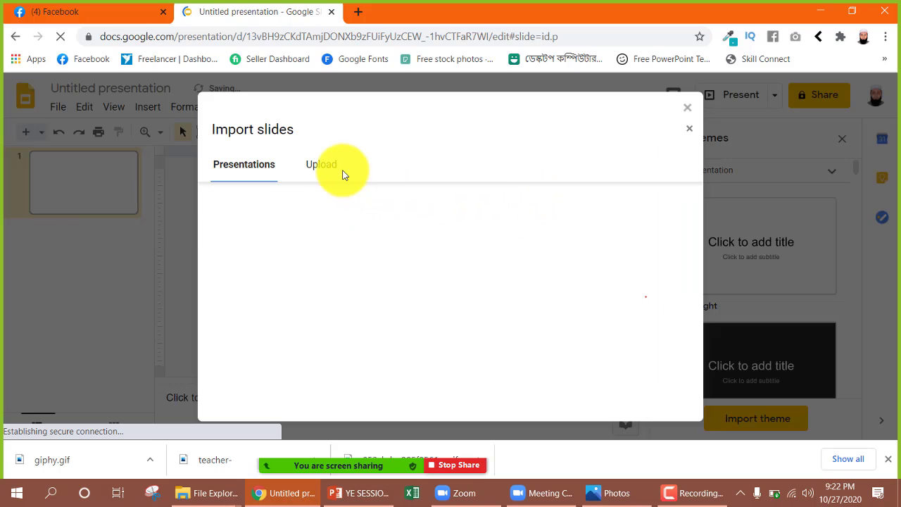
click(324, 166)
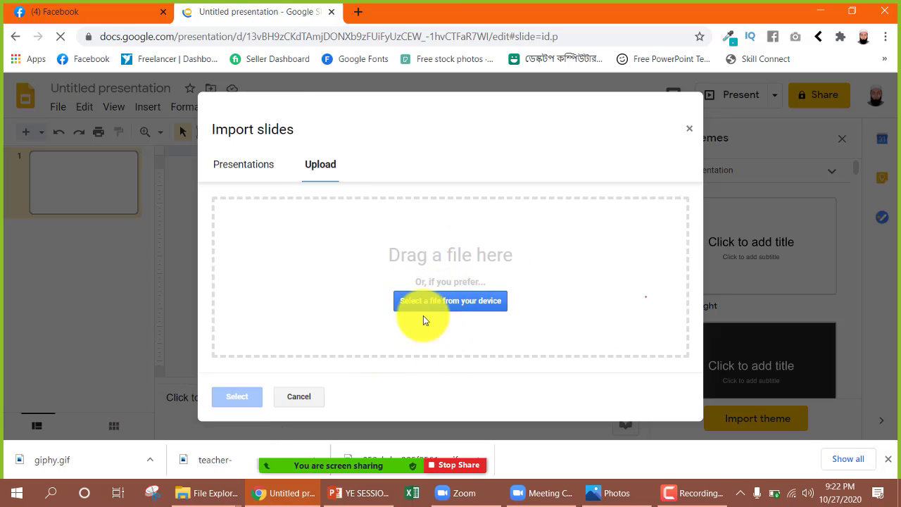
click(444, 302)
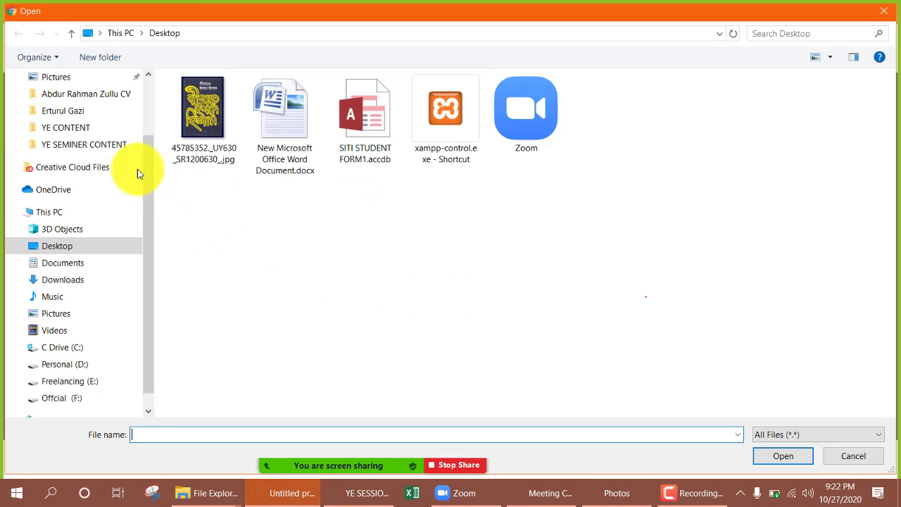
- Look through the YE SEMINER CONTENT and YE CONTENT folders for the presentation and admit the waiting participant
click(78, 143)
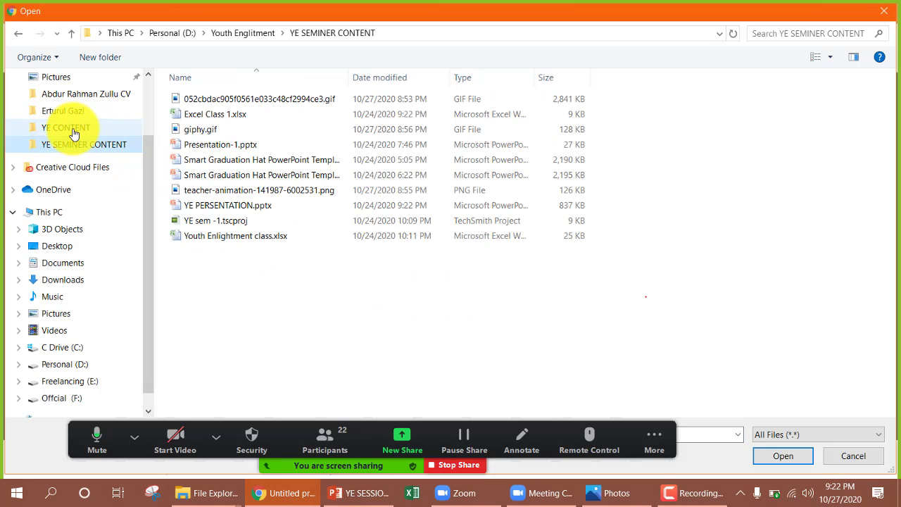
click(74, 129)
click(298, 387)
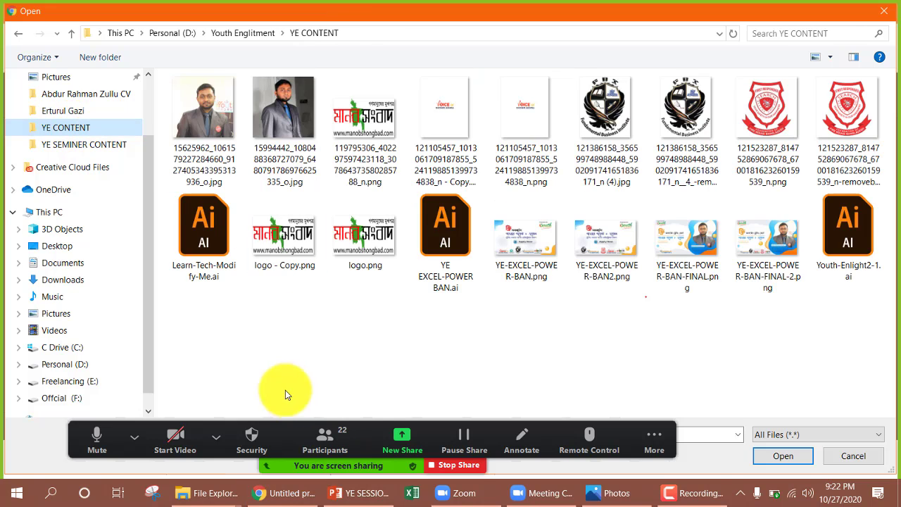
click(109, 144)
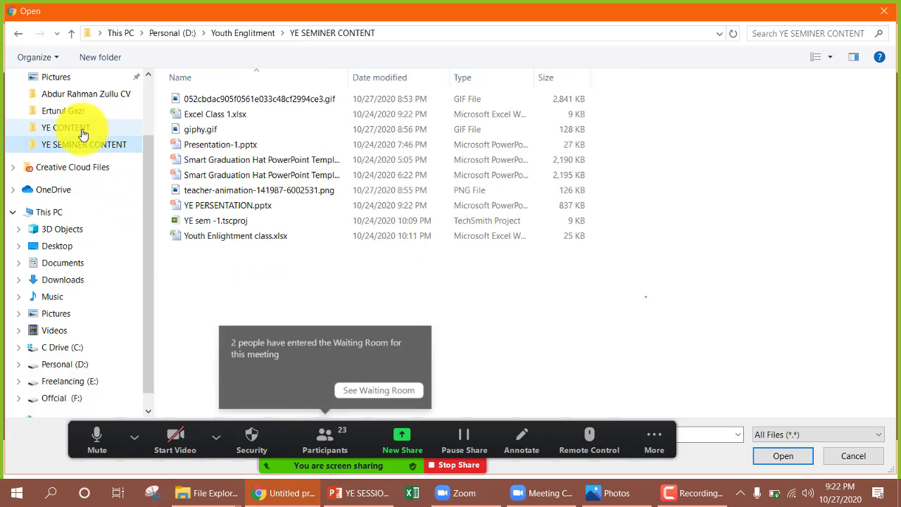
click(77, 127)
- Check the Zoom waiting room in the participant list and minimize it
click(376, 389)
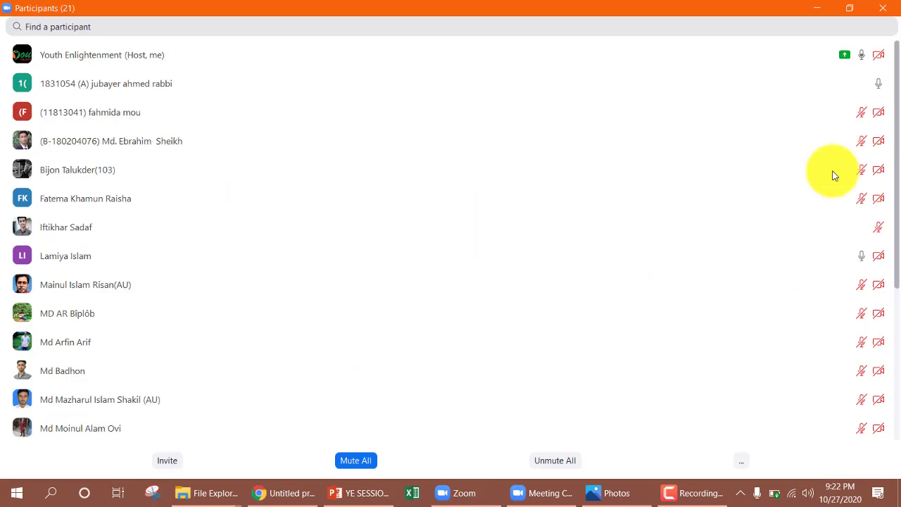
click(817, 9)
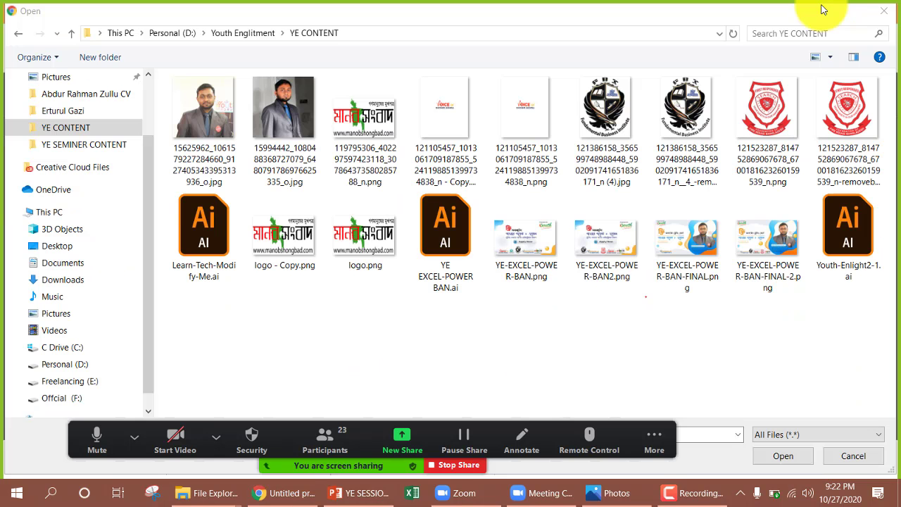
- Upload YE SESSION 27-10.pptx from the Youth Englitment folder's 27-10-2020 YE SESSION subfolder for slide import
click(73, 145)
click(51, 134)
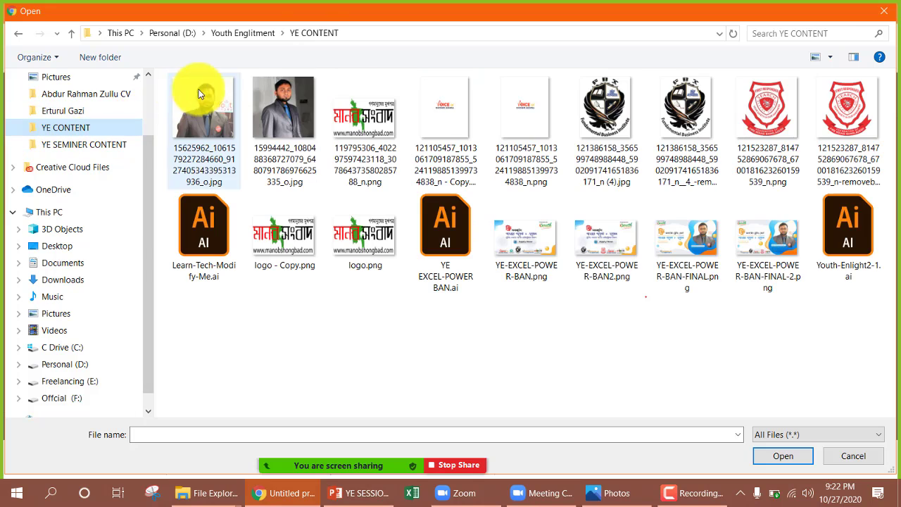
click(248, 34)
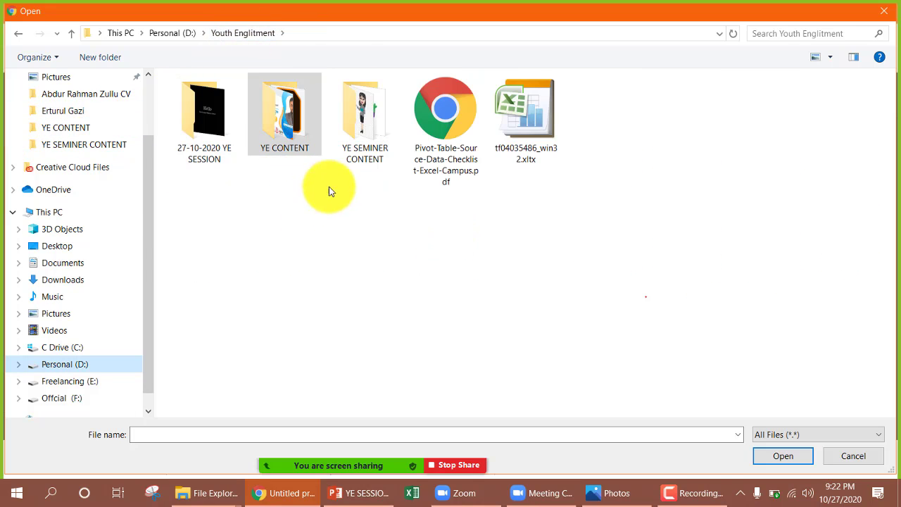
double_click(195, 131)
click(206, 103)
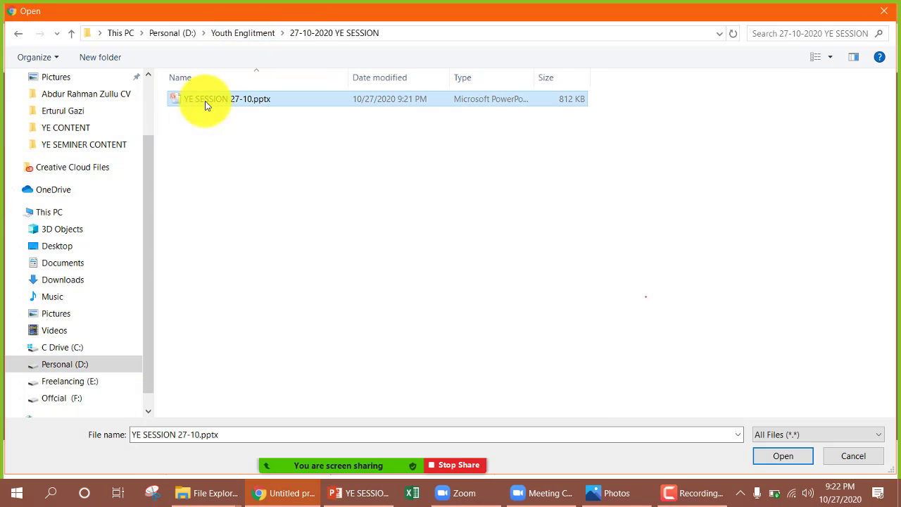
click(769, 457)
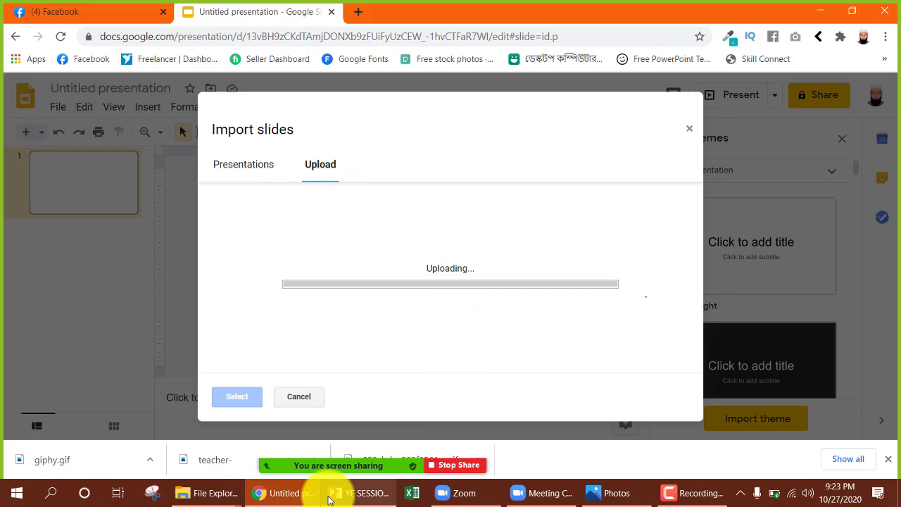
- Switch to the File Explorer window showing the 27-10-2020 YE SESSION folder
mouse_move(202, 491)
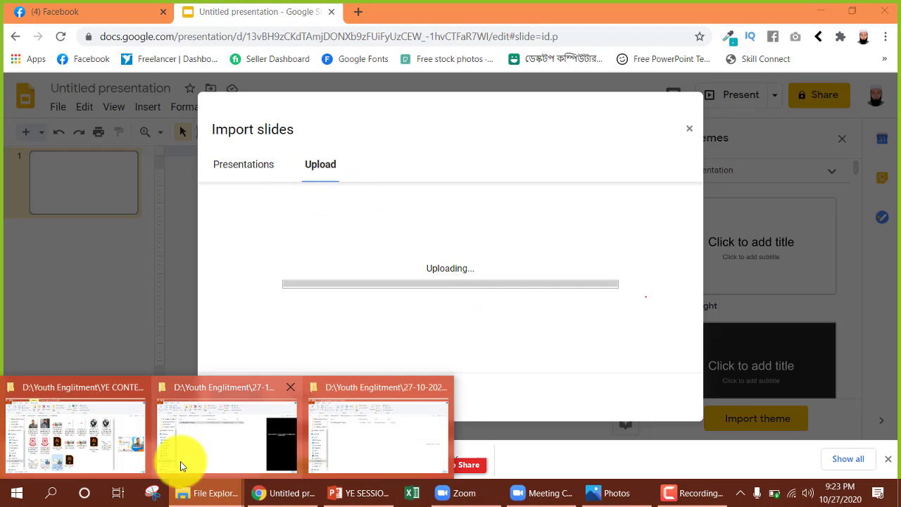
click(219, 441)
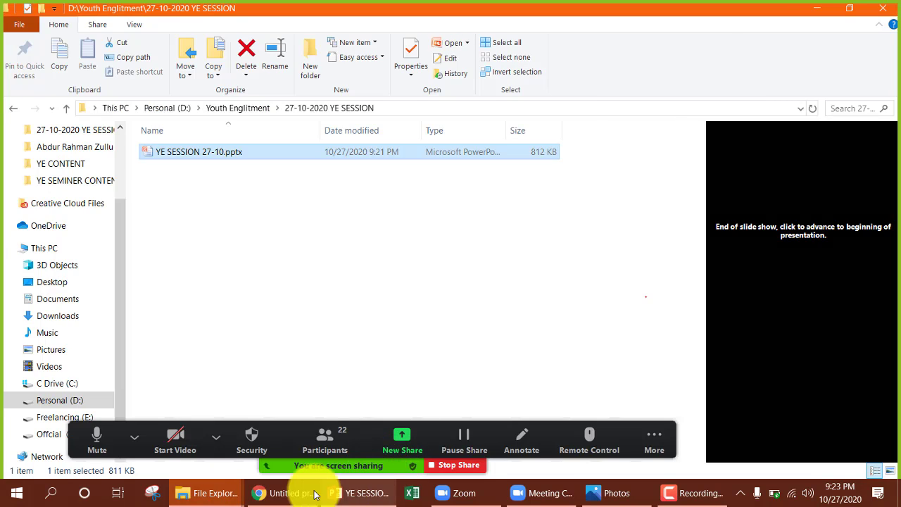
- Switch back to the untitled Google Slides presentation in Chrome to check the slide import
click(278, 494)
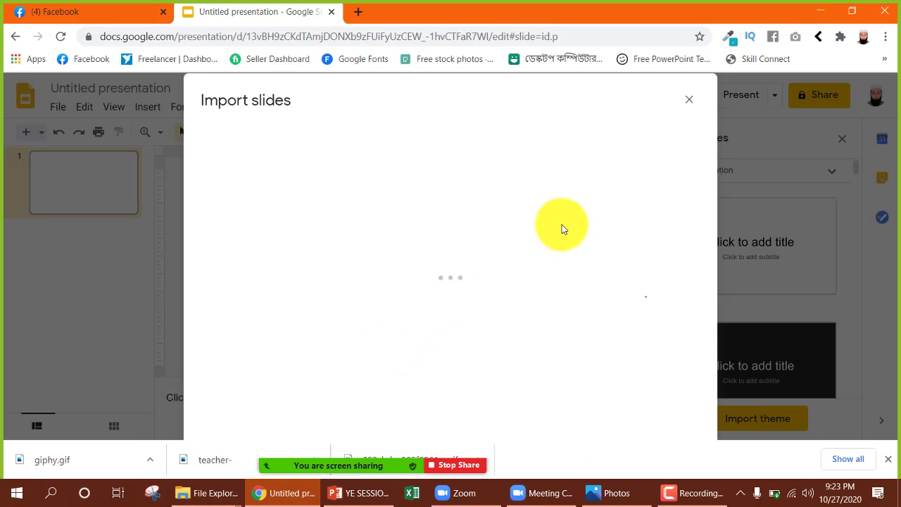
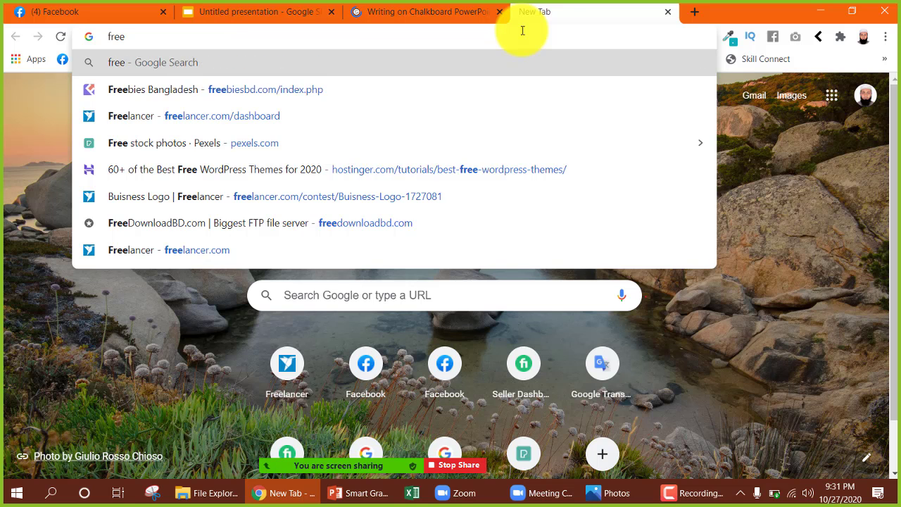
- Search Google for "free powerpoint templates" and open the Download Free PowerPoint Templates Design result
text(power)
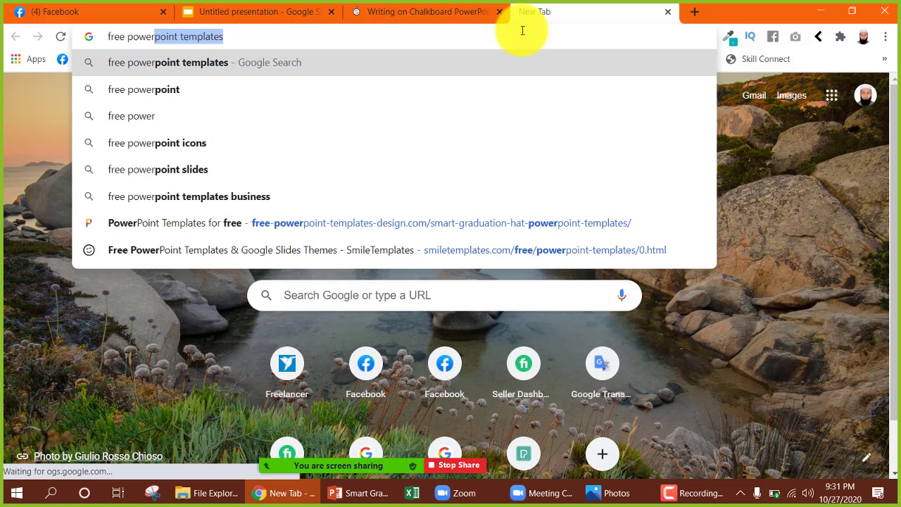
key(Return)
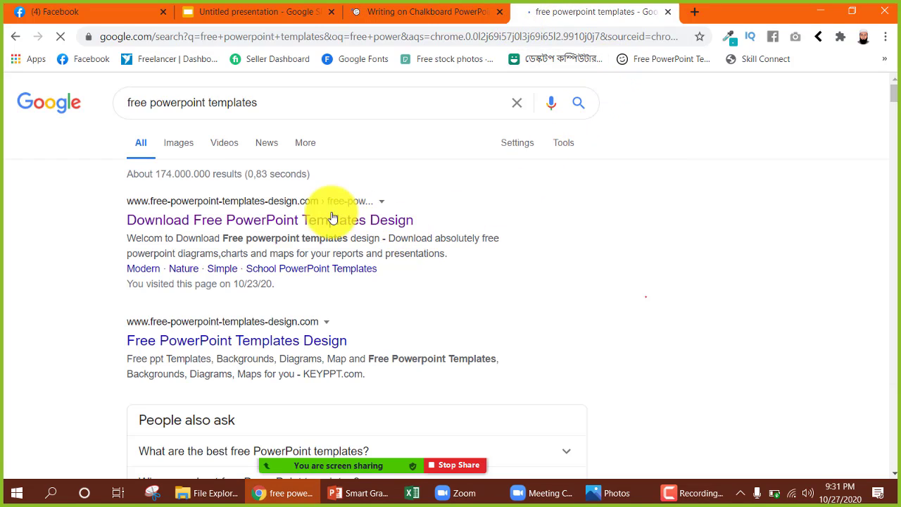
click(432, 14)
click(583, 15)
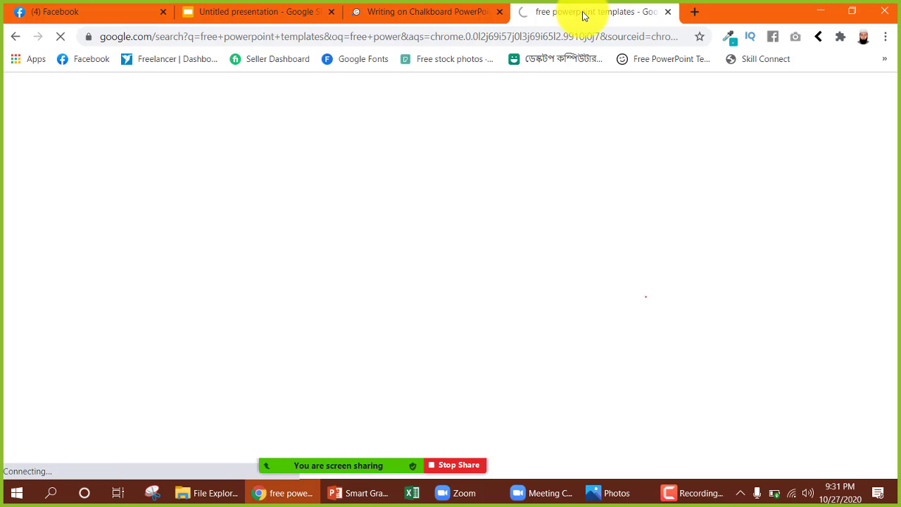
- Check the loading free PowerPoint templates page and return to the Writing on Chalkboard template page
click(442, 14)
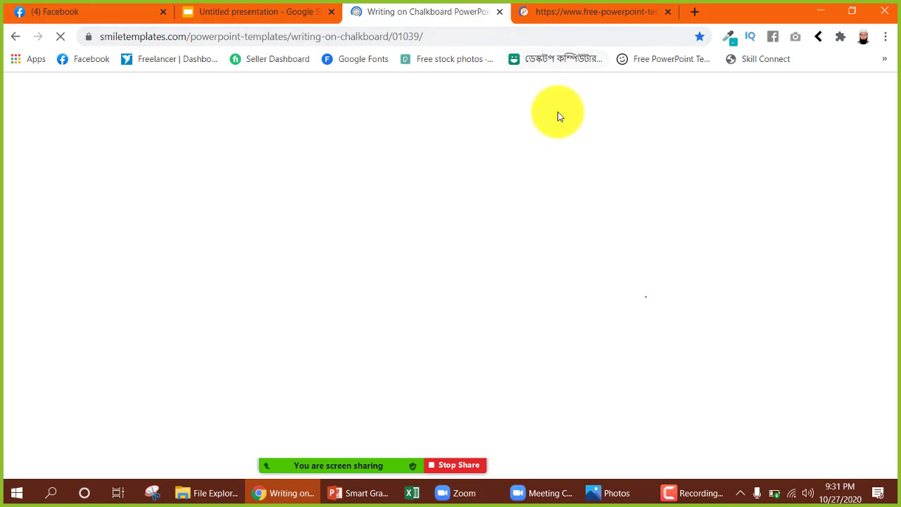
click(580, 13)
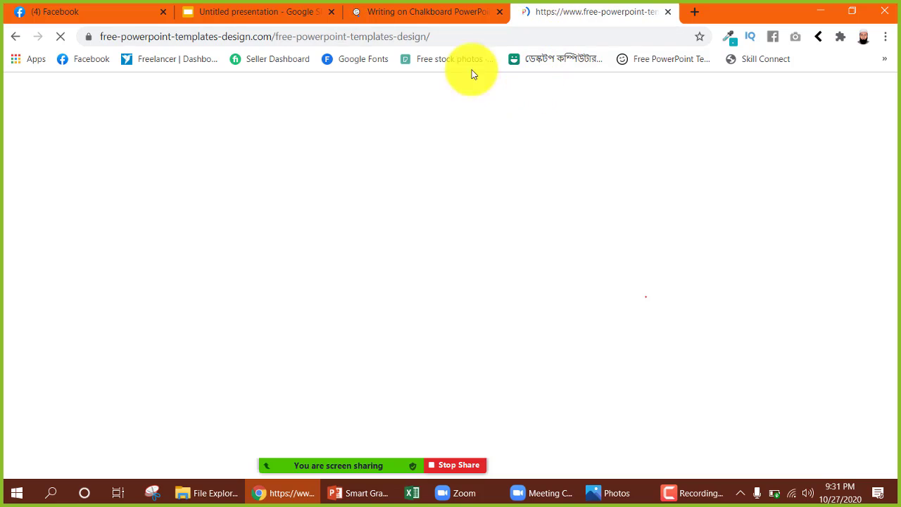
click(409, 12)
click(584, 6)
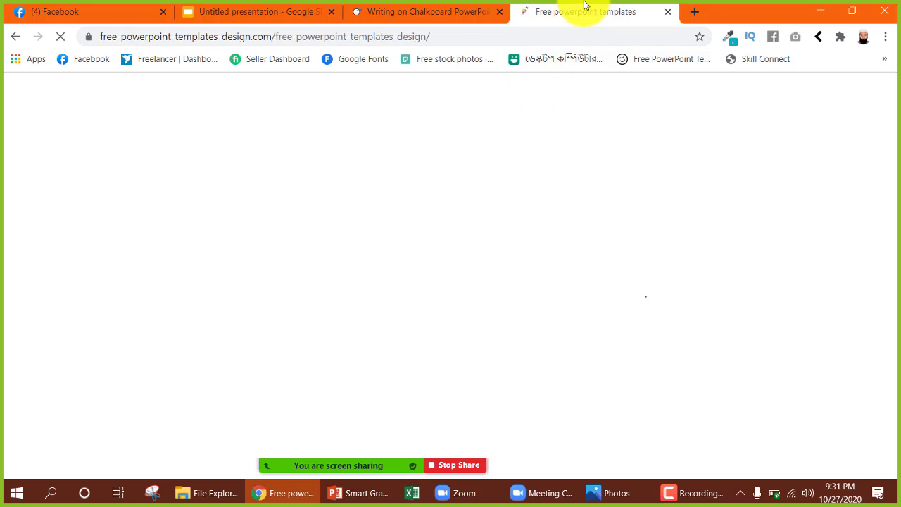
click(430, 11)
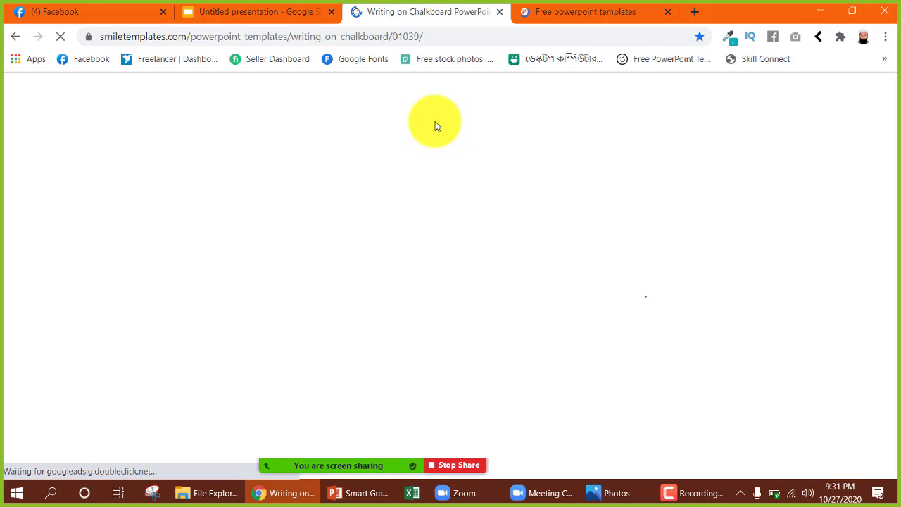
- Look through the whole Zoom participant list and minimize its window
mouse_move(388, 461)
click(328, 442)
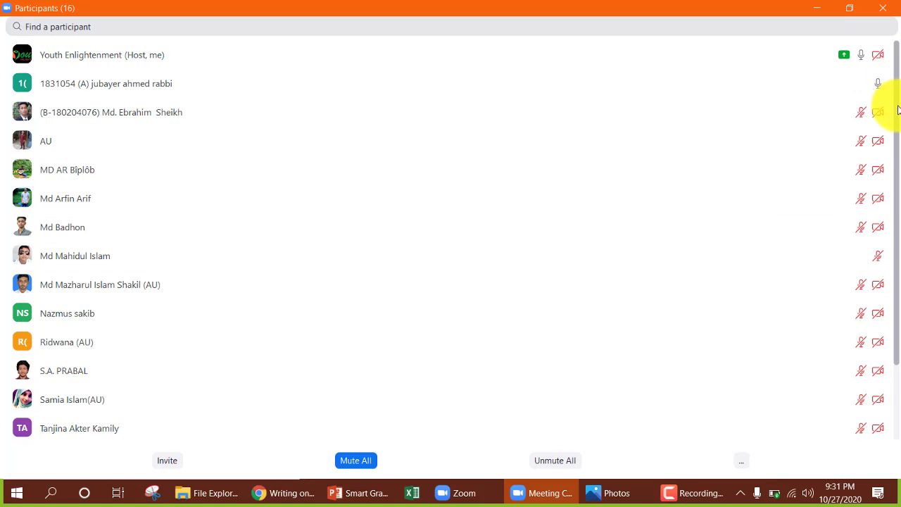
drag(898, 109, 899, 184)
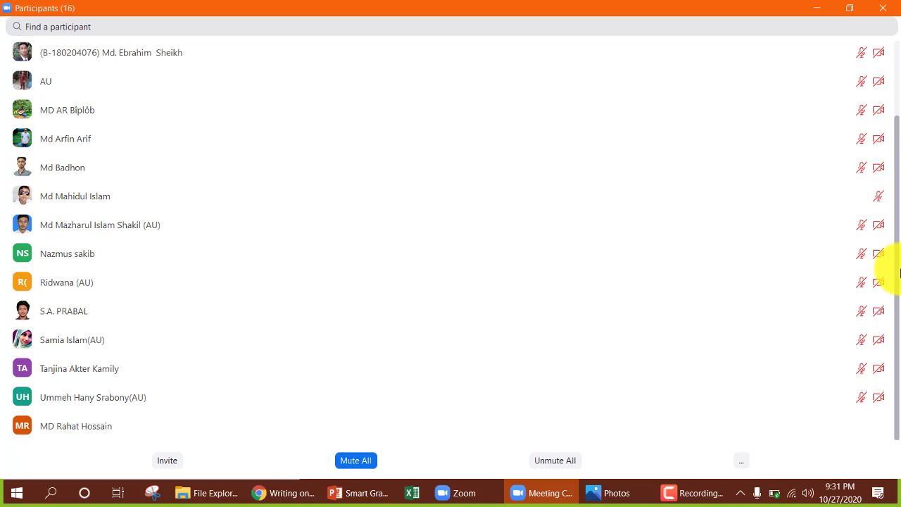
scroll(895, 54, up, 2)
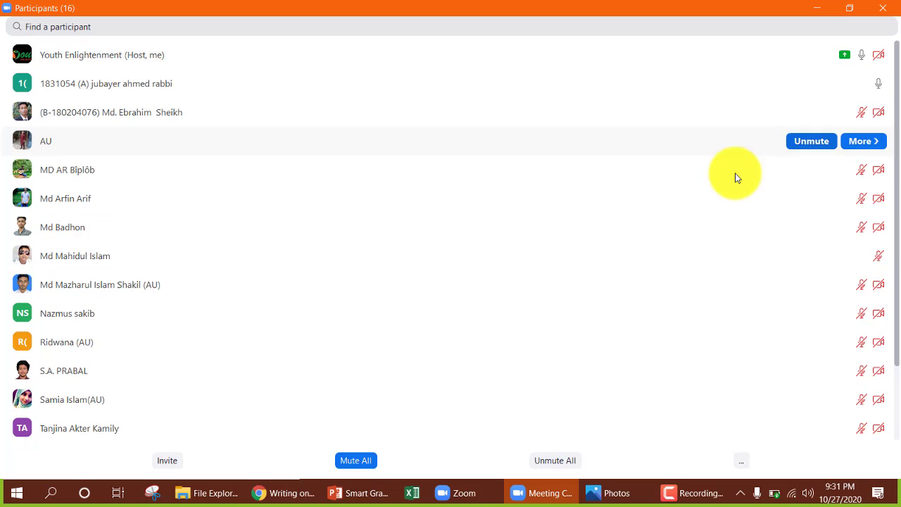
click(818, 9)
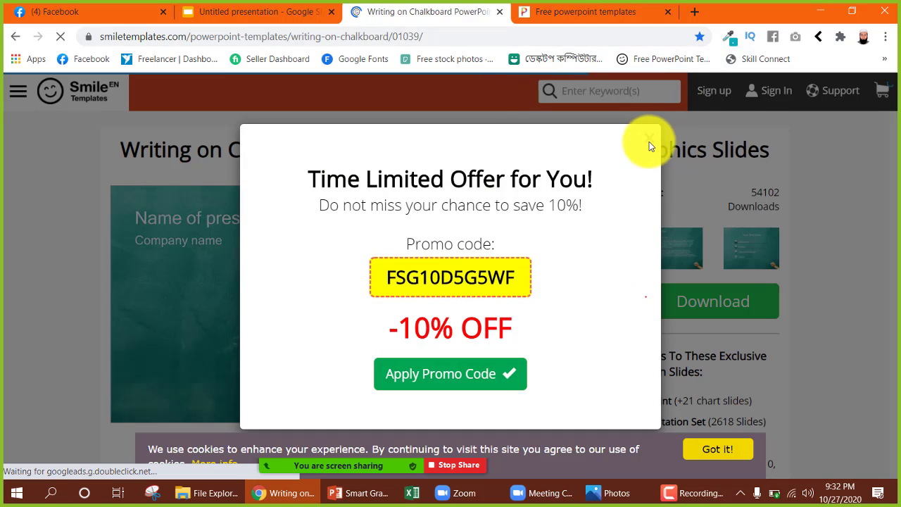
- Dismiss the limited-time offer and look through the Writing on Chalkboard template page down to the Light background slides
click(649, 137)
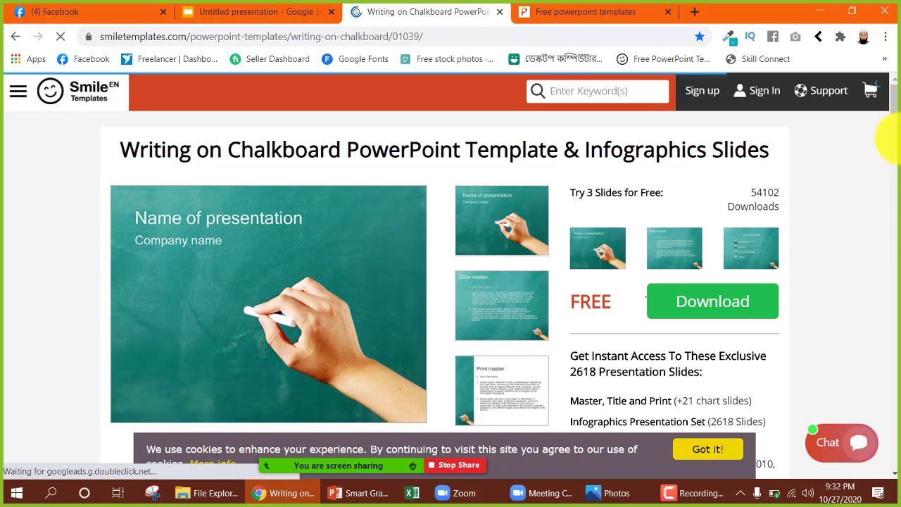
scroll(885, 109, down, 1)
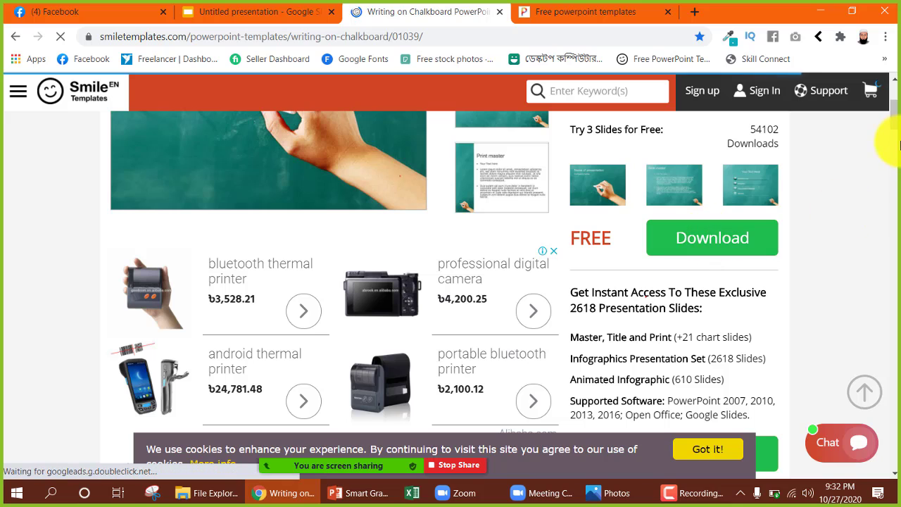
drag(898, 121, 883, 195)
scroll(881, 195, down, 1)
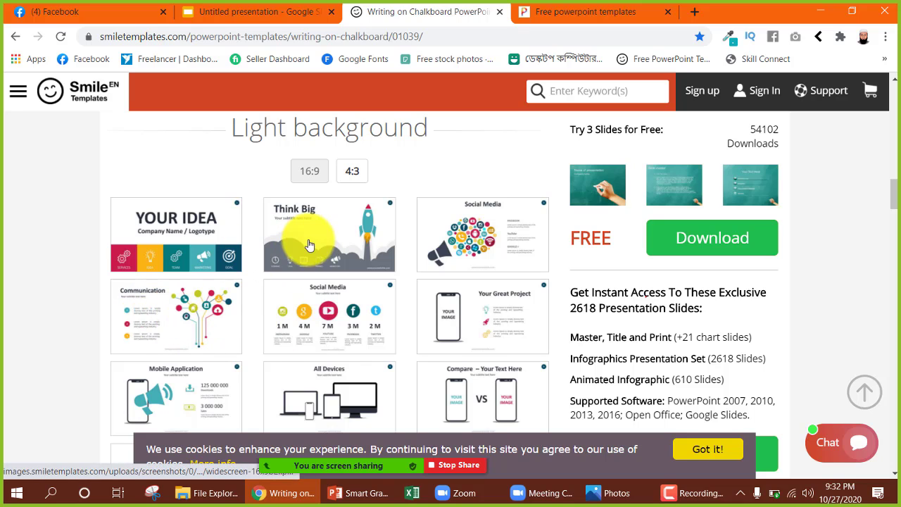
- Preview the Think Big sample slide at full size and close the preview
click(331, 239)
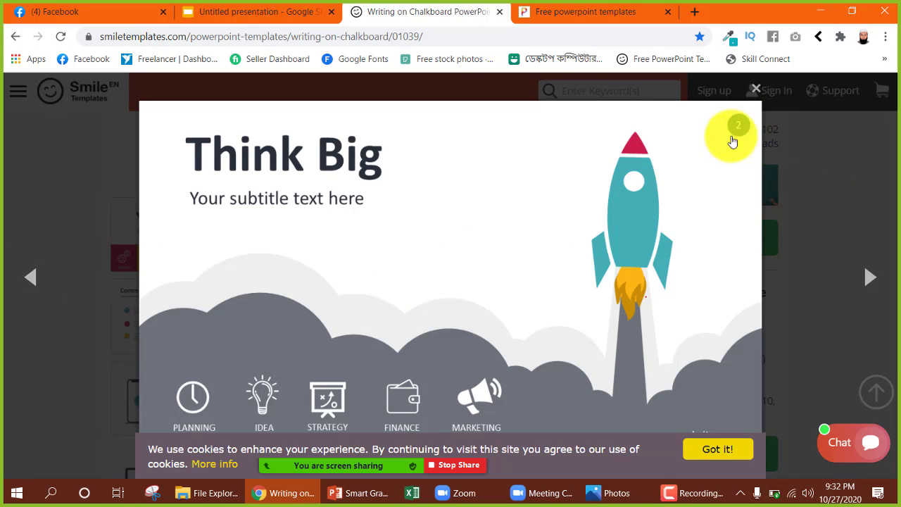
right_click(508, 238)
click(763, 90)
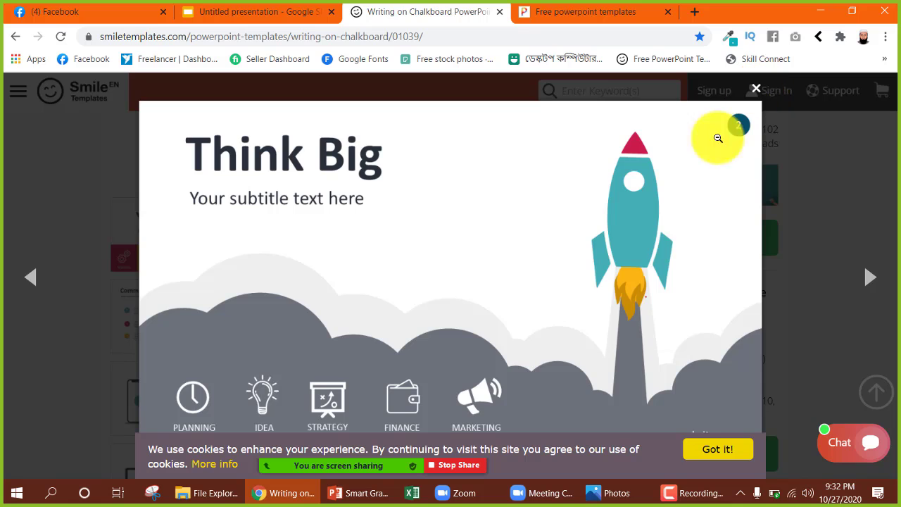
click(769, 116)
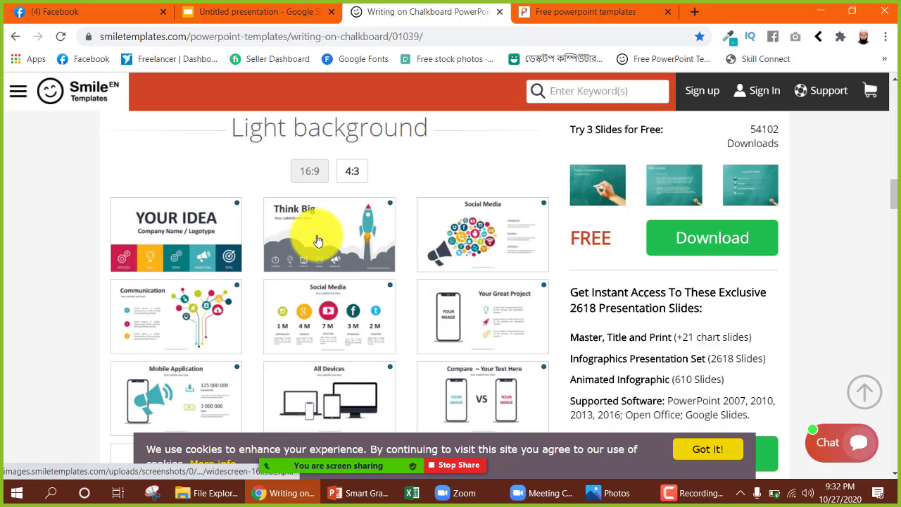
- Look through the remaining sample slides and open the SmileTemplates product menu to view its template categories
scroll(894, 190, down, 10)
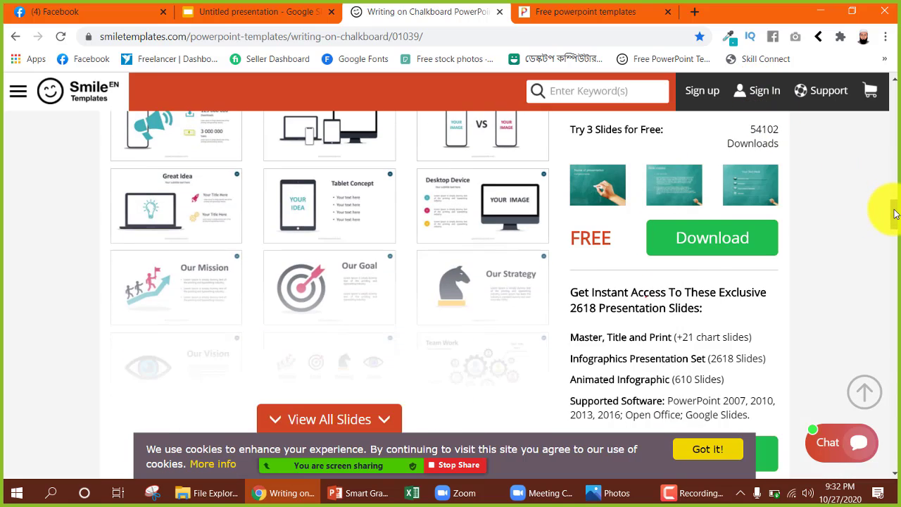
drag(896, 160, 893, 205)
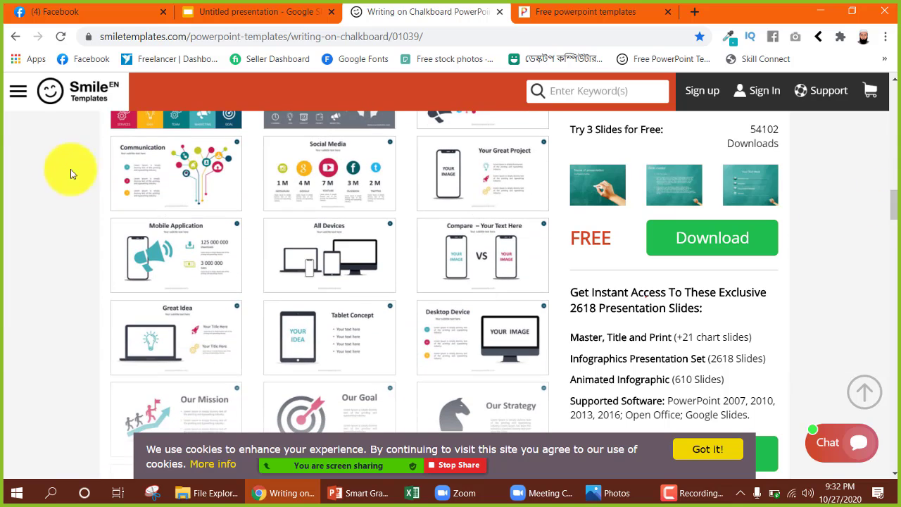
click(19, 92)
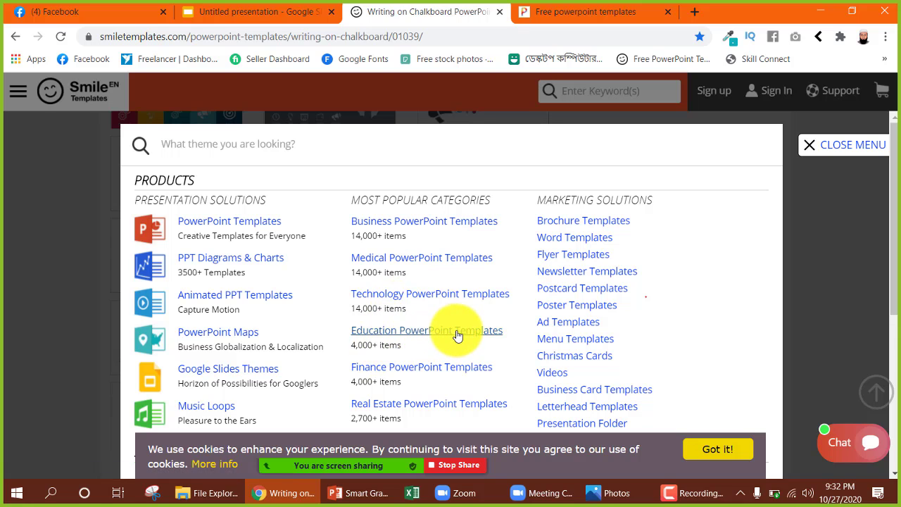
- Check the Zoom participants again and return to the SmileTemplates product menu
mouse_move(364, 460)
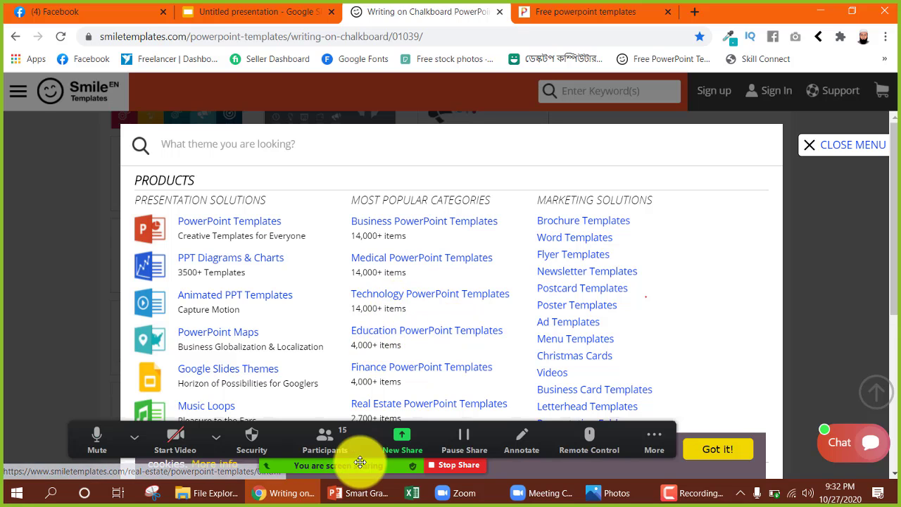
click(327, 442)
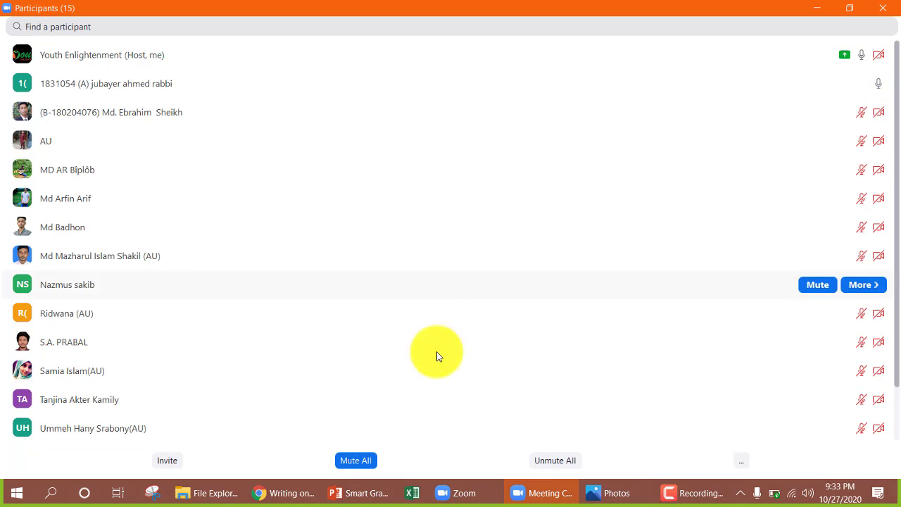
click(822, 10)
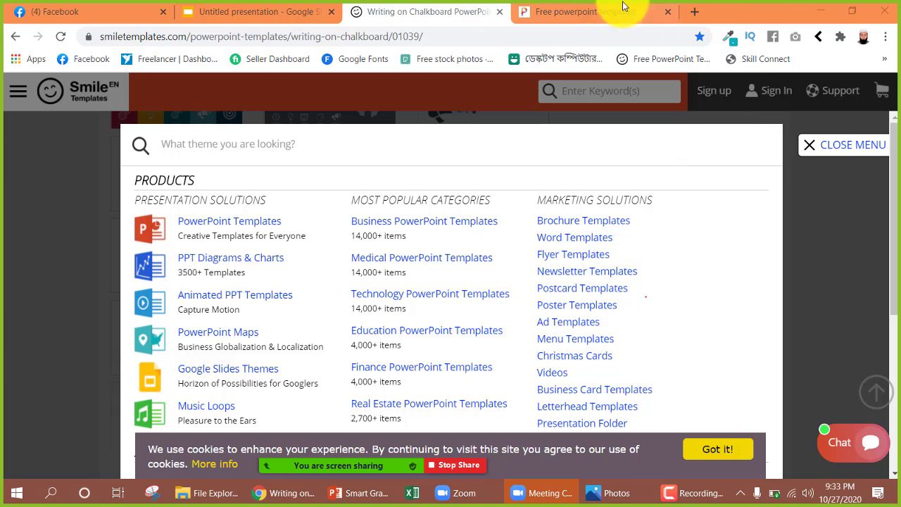
- Look through the ALLPPT free template categories and listings down to the Smart Graduation Hat PowerPoint Templates
click(588, 13)
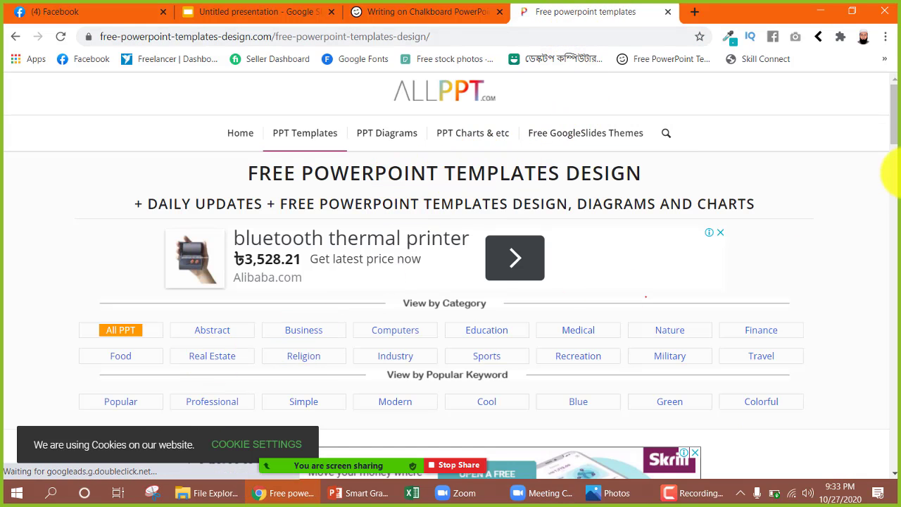
scroll(897, 131, down, 2)
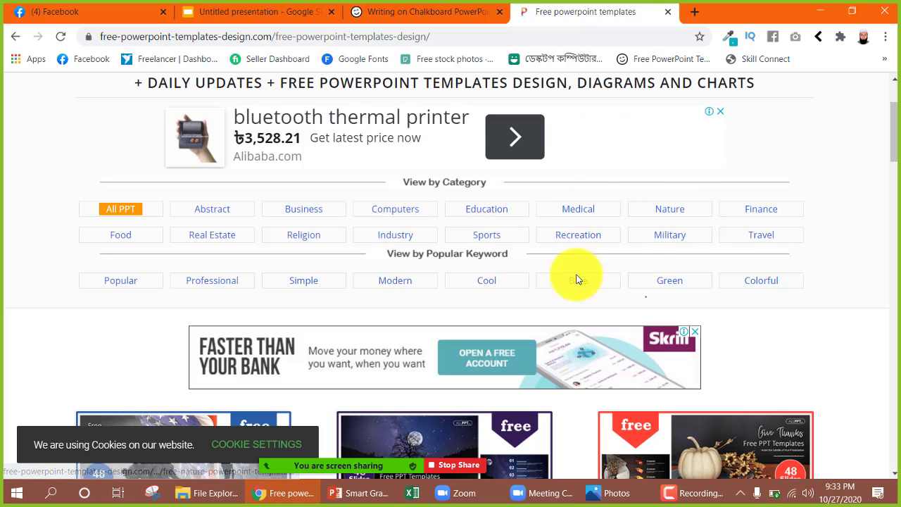
mouse_move(898, 153)
mouse_down()
mouse_move(885, 191)
mouse_move(885, 264)
mouse_move(843, 278)
mouse_up()
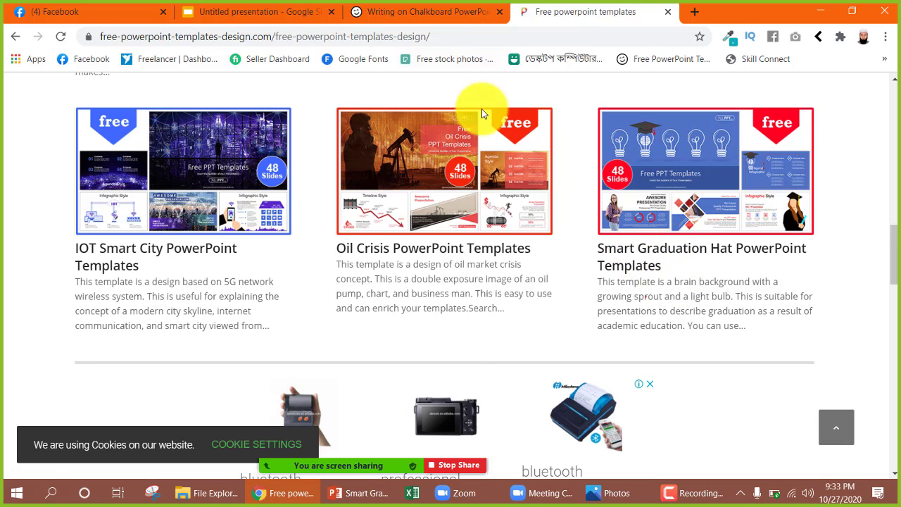
- Switch to the Smart Graduation Hat presentation in PowerPoint and select the middle bulb's picture placeholder on the Our Team Style slide
click(357, 493)
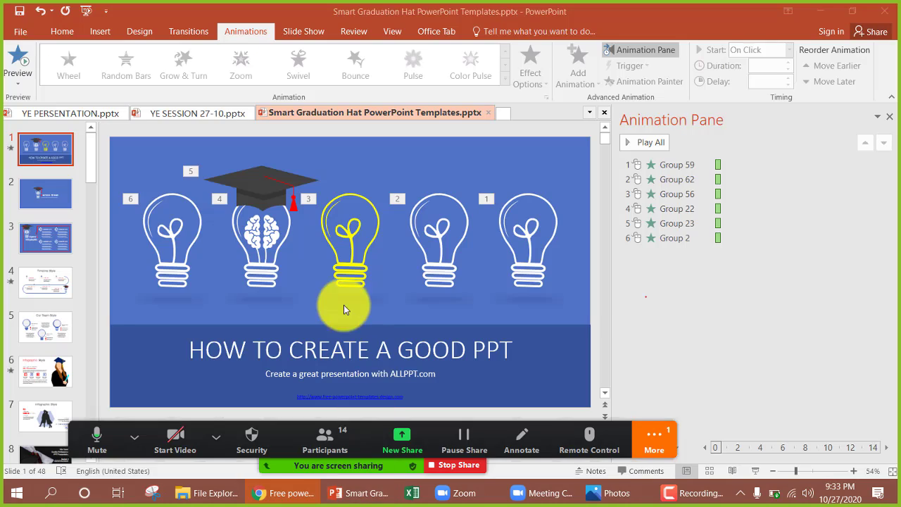
click(184, 352)
click(45, 283)
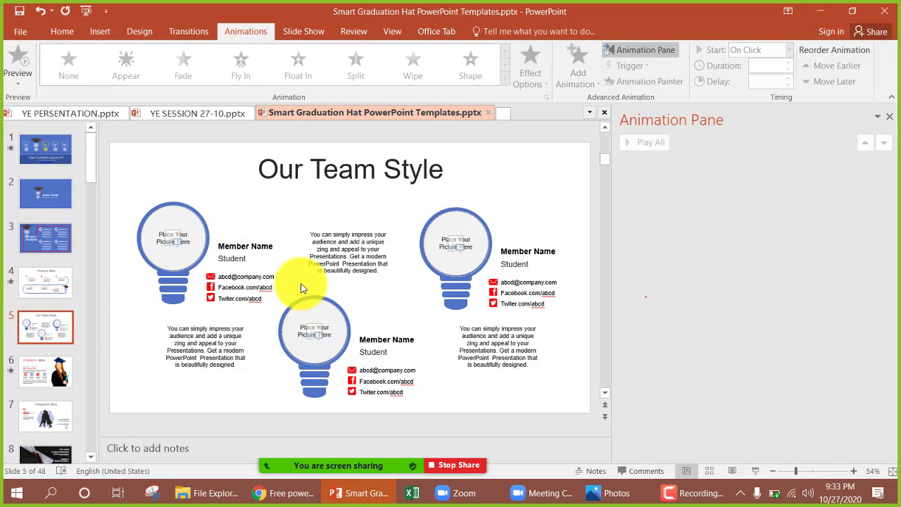
click(315, 373)
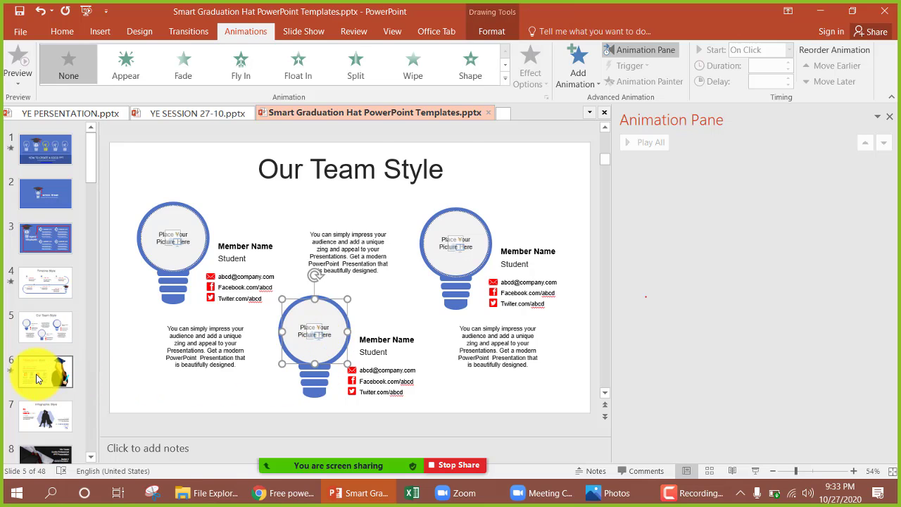
- Go to the Infographic Style slide 7 and move the graduates' silhouette slightly upward
click(42, 370)
click(45, 416)
mouse_move(377, 297)
mouse_down()
mouse_move(416, 261)
mouse_move(358, 302)
mouse_move(356, 270)
mouse_move(376, 270)
mouse_up()
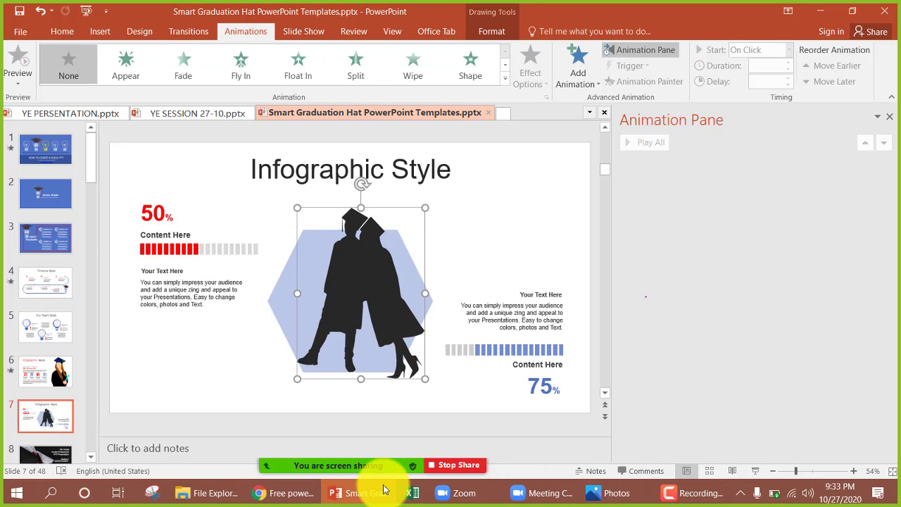
- Switch back to Chrome and bring up the untitled Google Slides presentation with the imported slides
click(279, 496)
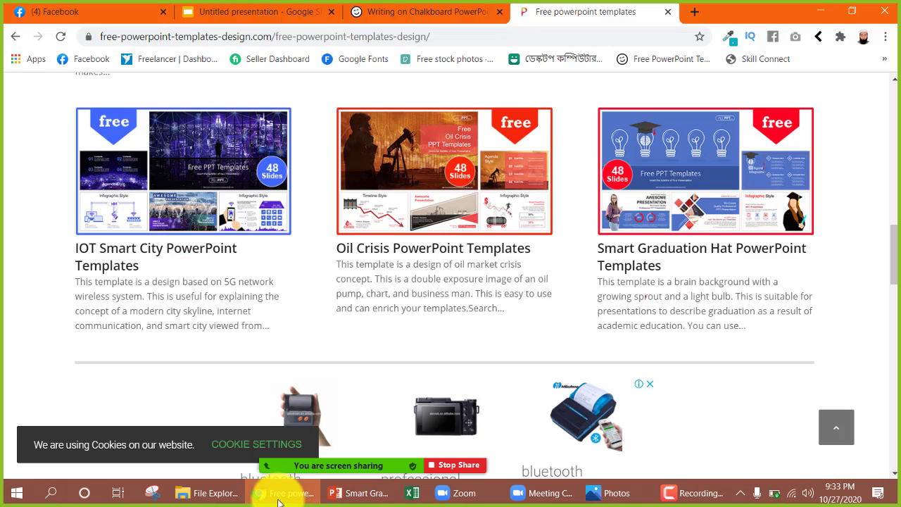
click(454, 11)
click(272, 12)
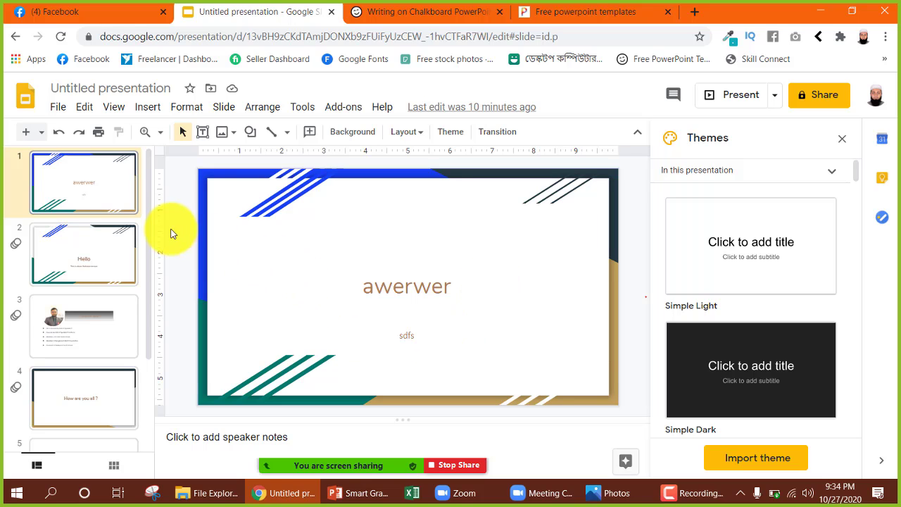
mouse_move(322, 446)
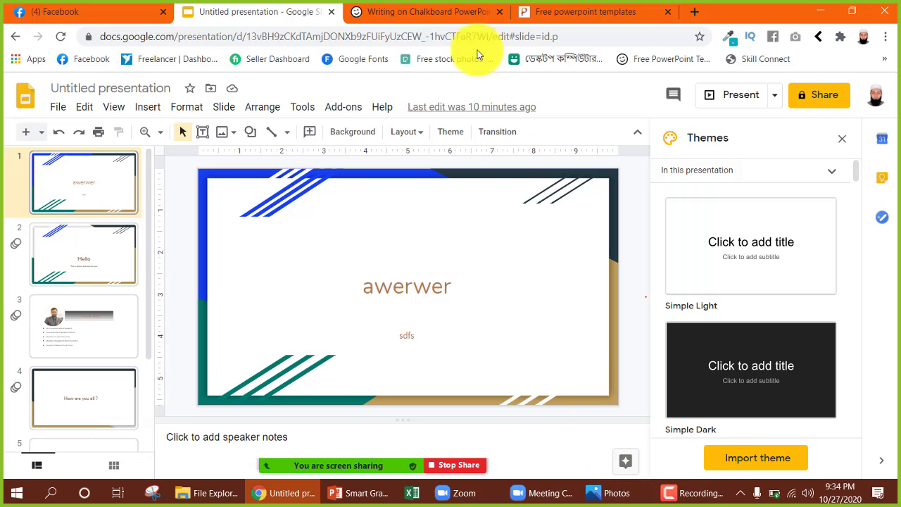
- Open the SmileTemplates home page and select its web address, admitting the waiting participant to the Zoom meeting along the way
click(353, 12)
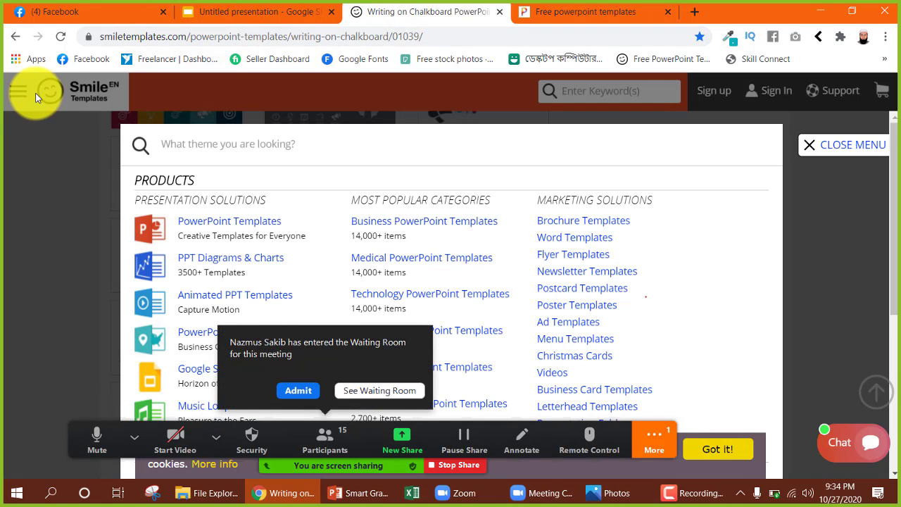
click(293, 391)
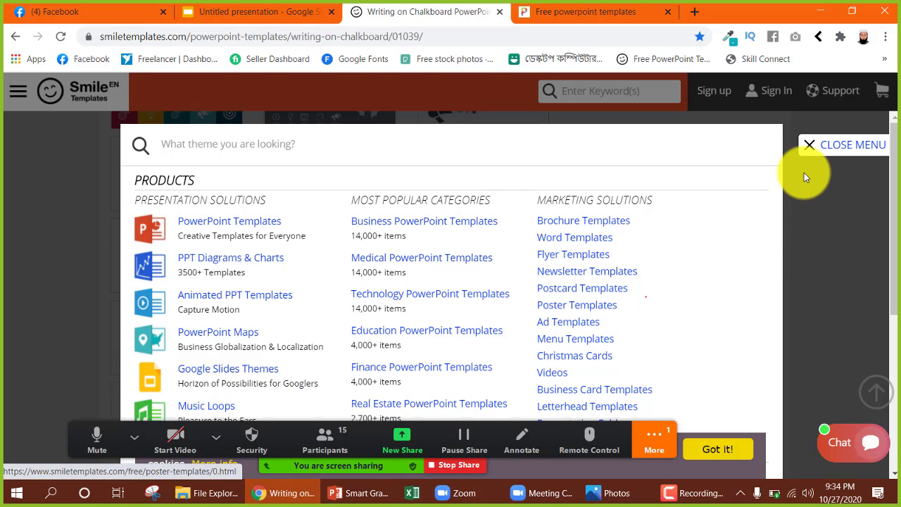
click(808, 148)
click(64, 104)
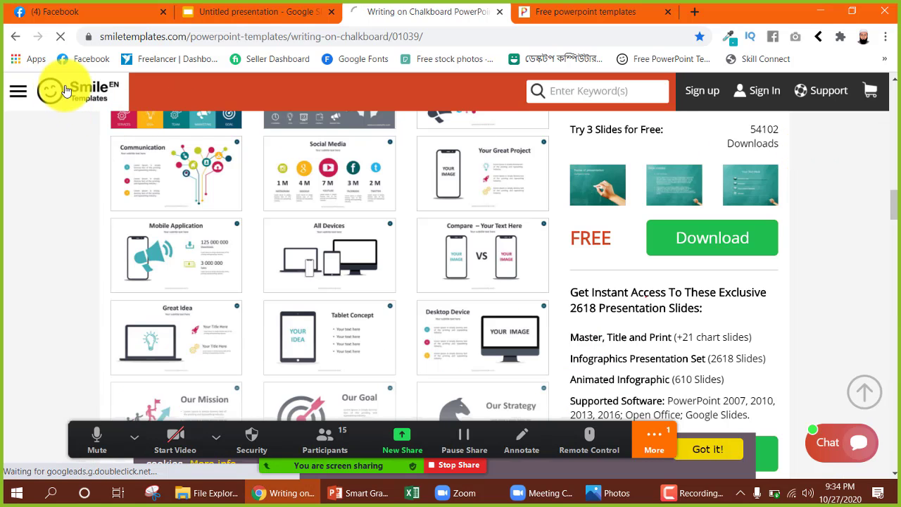
click(436, 34)
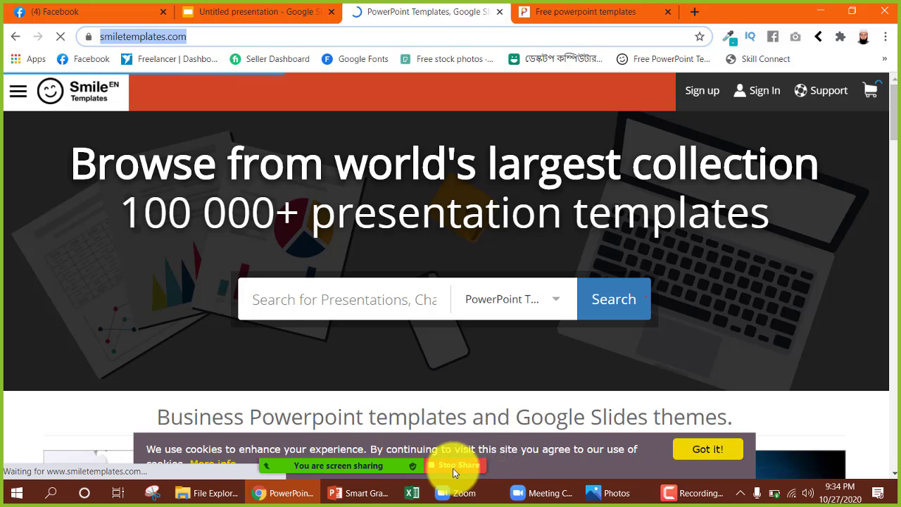
- Open the Zoom group chat, admit the waiting participant and get ready to write a message to everyone
mouse_move(379, 462)
click(644, 440)
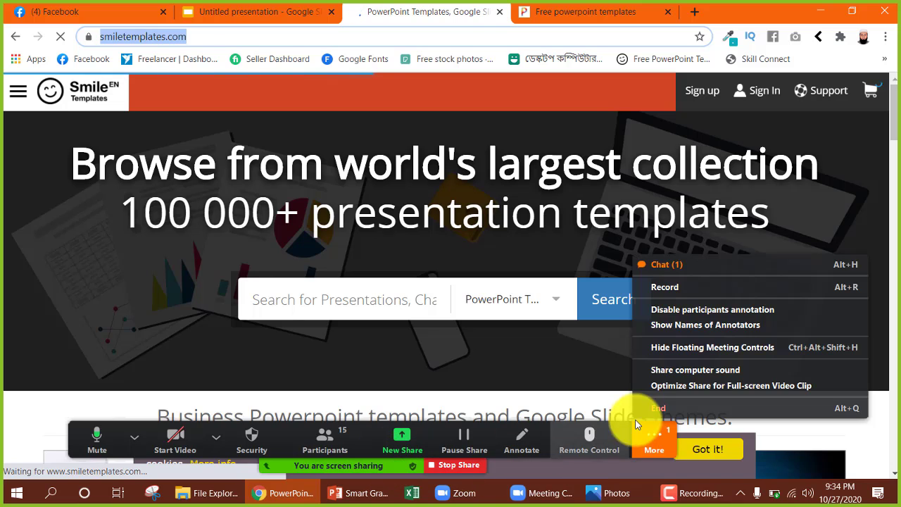
click(685, 265)
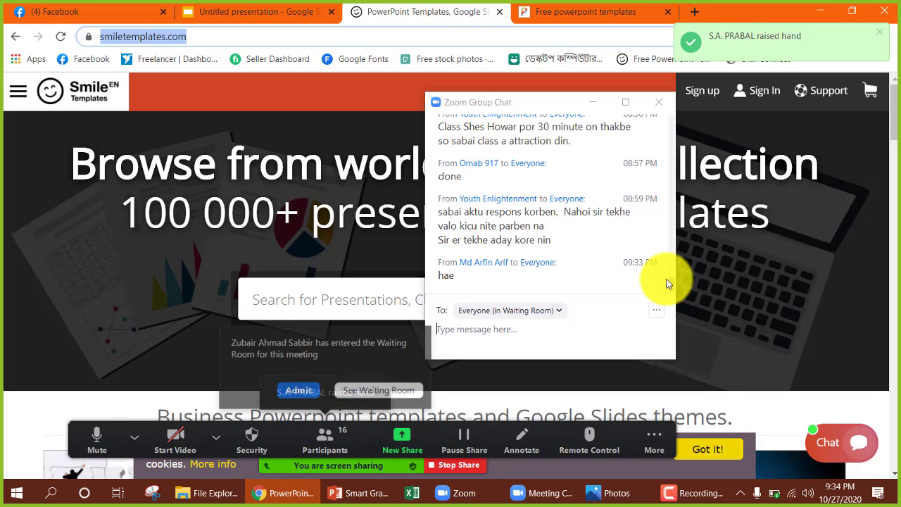
click(315, 387)
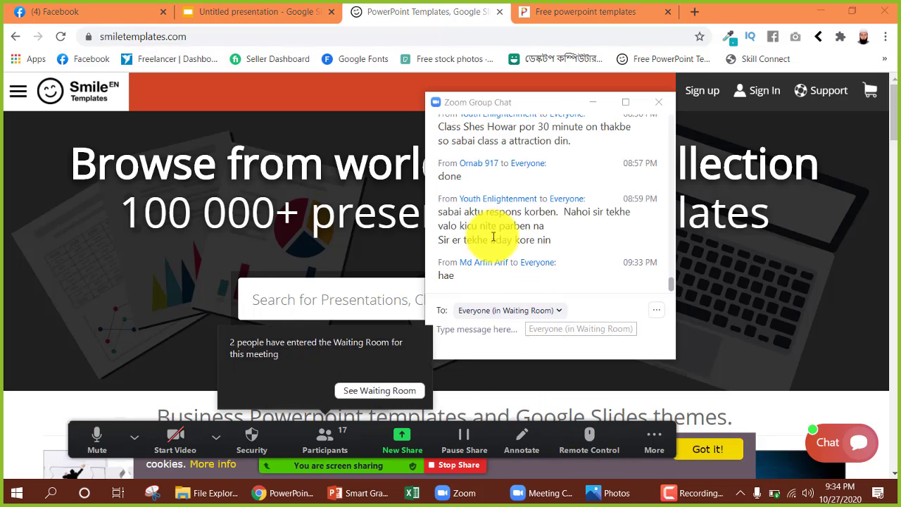
click(504, 329)
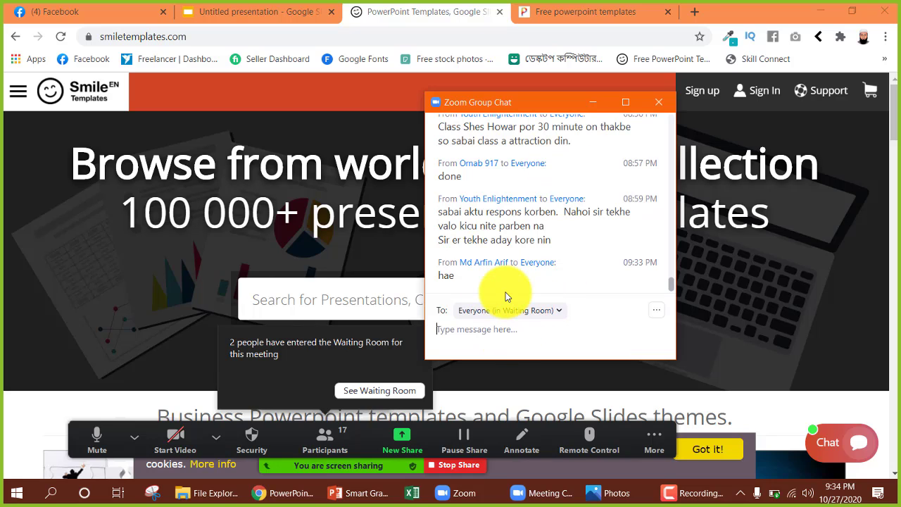
click(574, 12)
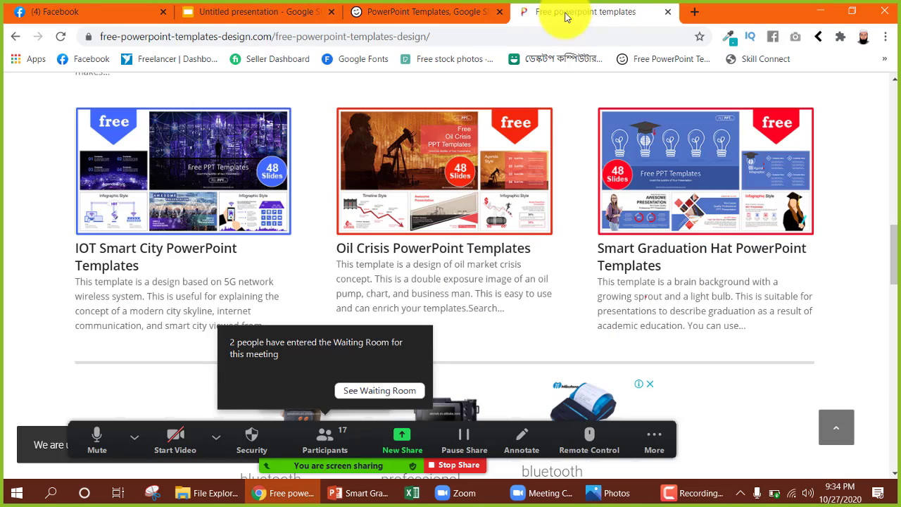
click(428, 8)
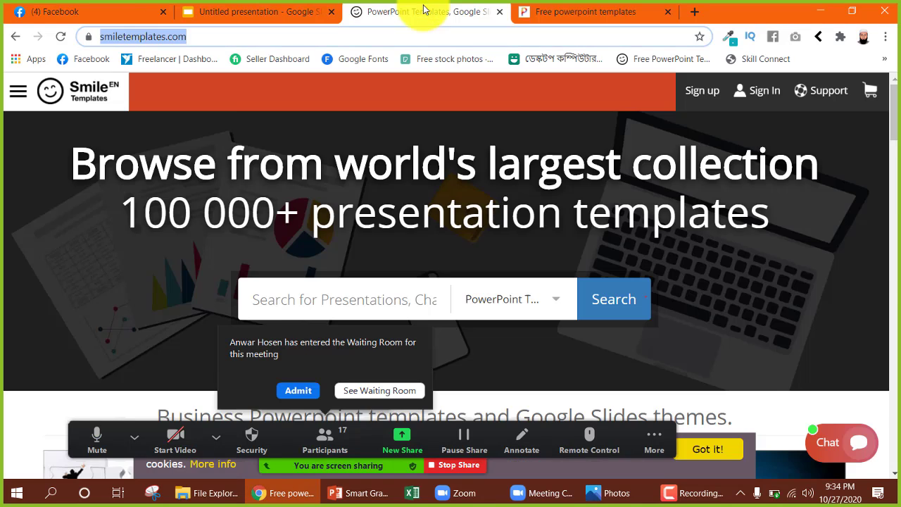
click(569, 10)
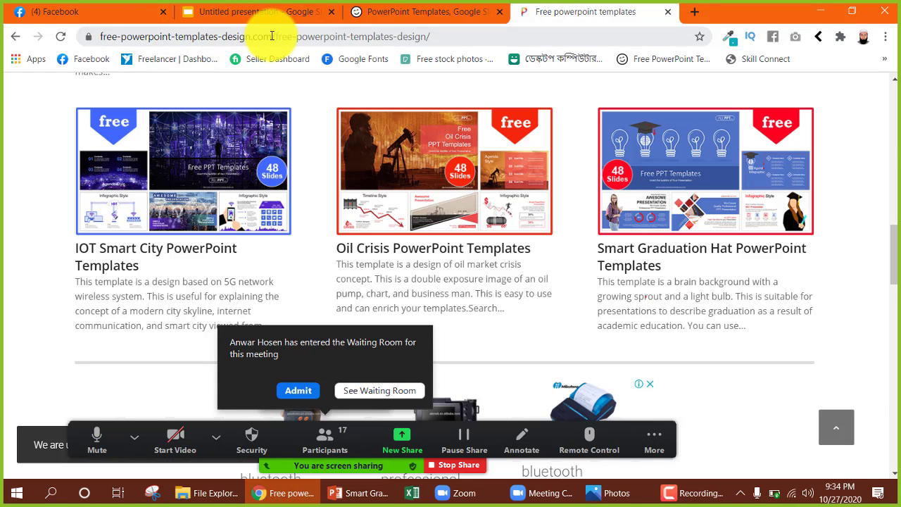
drag(272, 35, 89, 34)
key(ctrl+c)
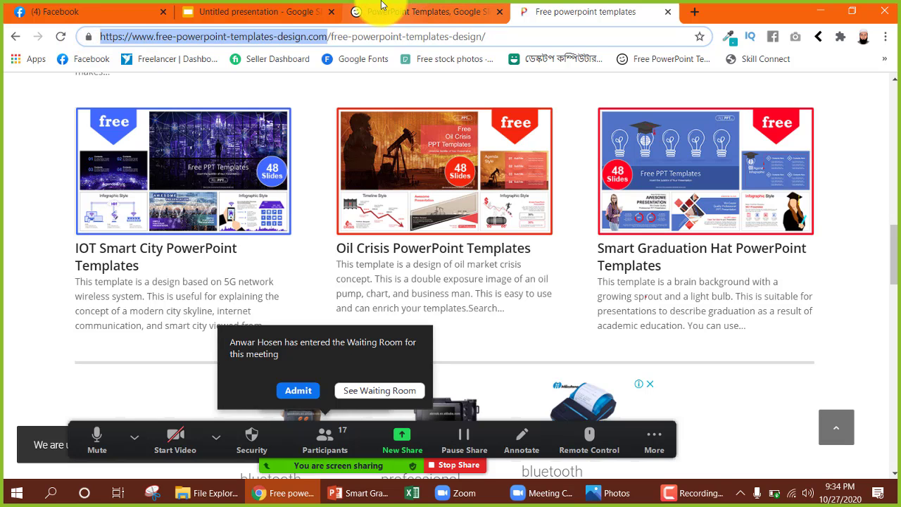
- Admit the waiting participant, send the smiletemplates.com and free-powerpoint-templates-design.com links to everyone in the Zoom chat and minimize the chat
click(394, 9)
click(274, 10)
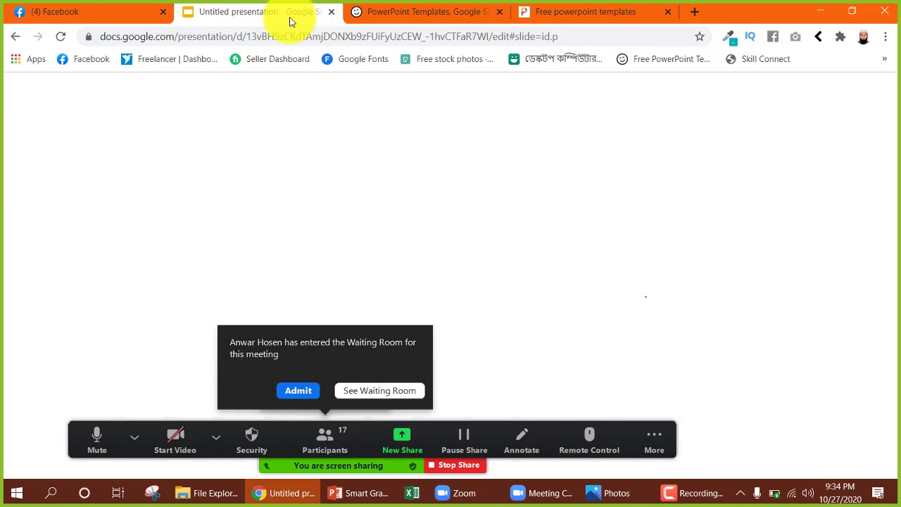
click(317, 391)
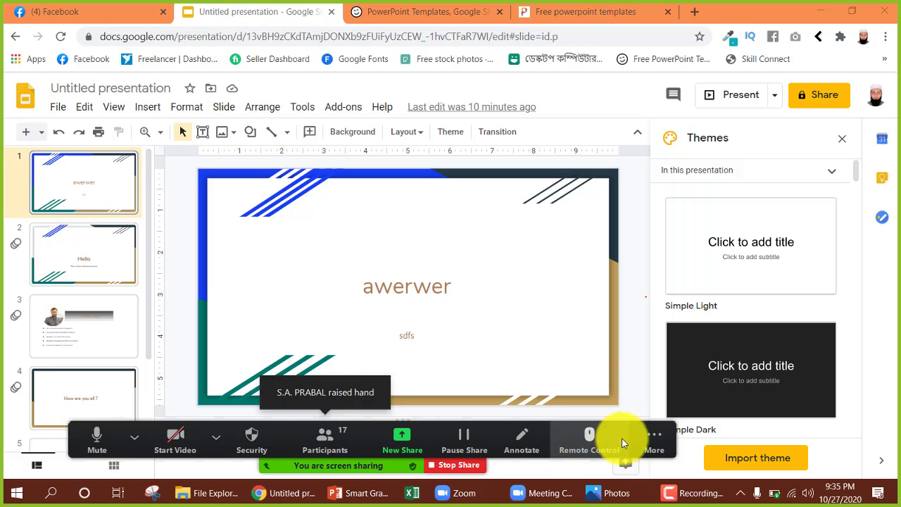
click(655, 437)
click(690, 264)
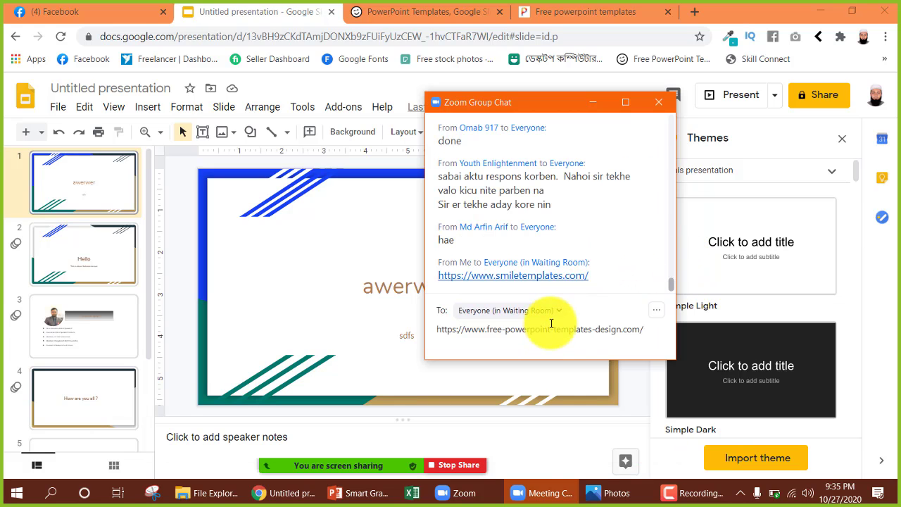
key(ctrl+v)
key(Return)
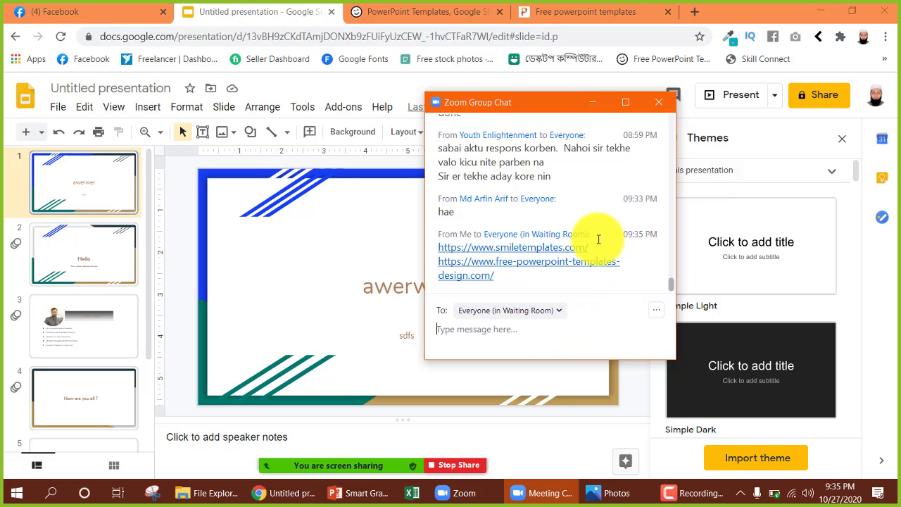
click(593, 103)
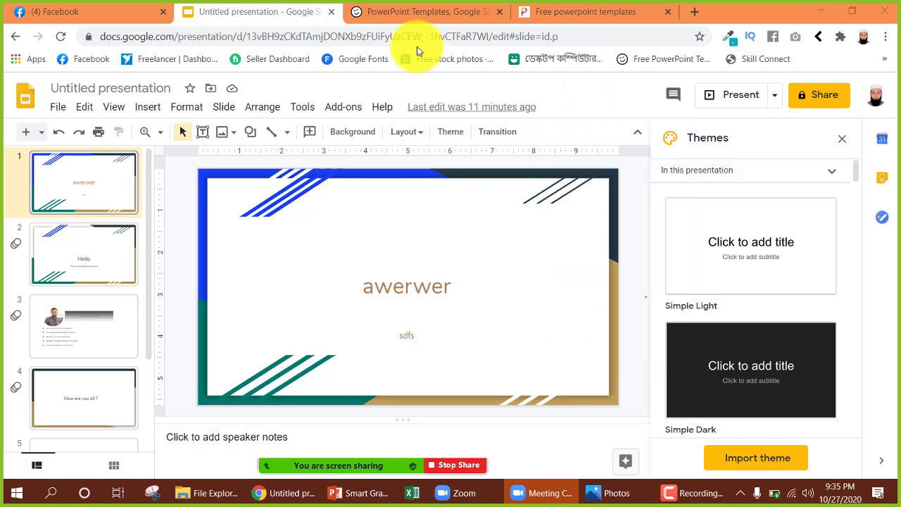
- Close the SmileTemplates, Free powerpoint templates and Google Slides pages, keeping Facebook open, and minimize Chrome
click(426, 20)
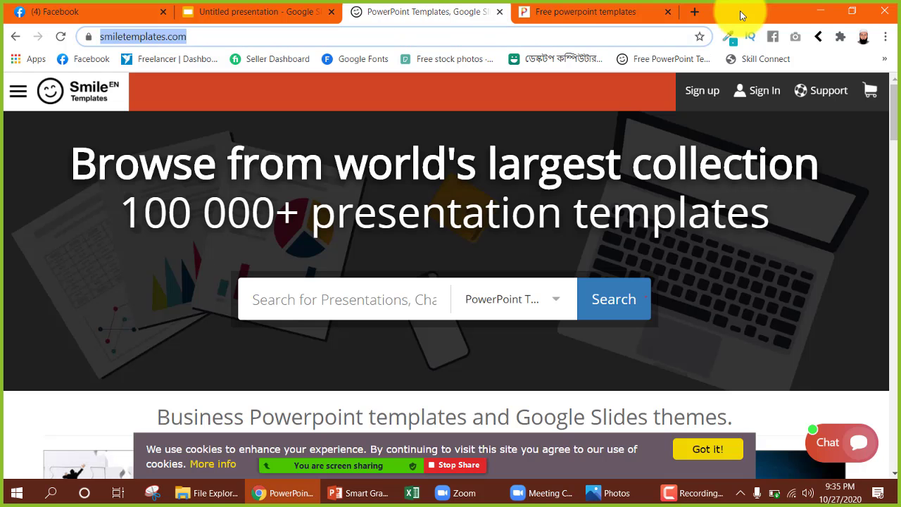
click(498, 13)
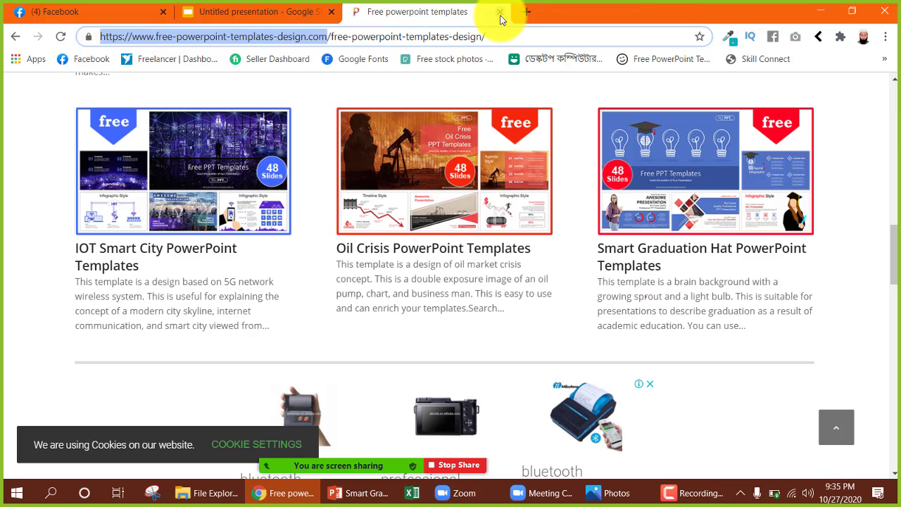
click(502, 13)
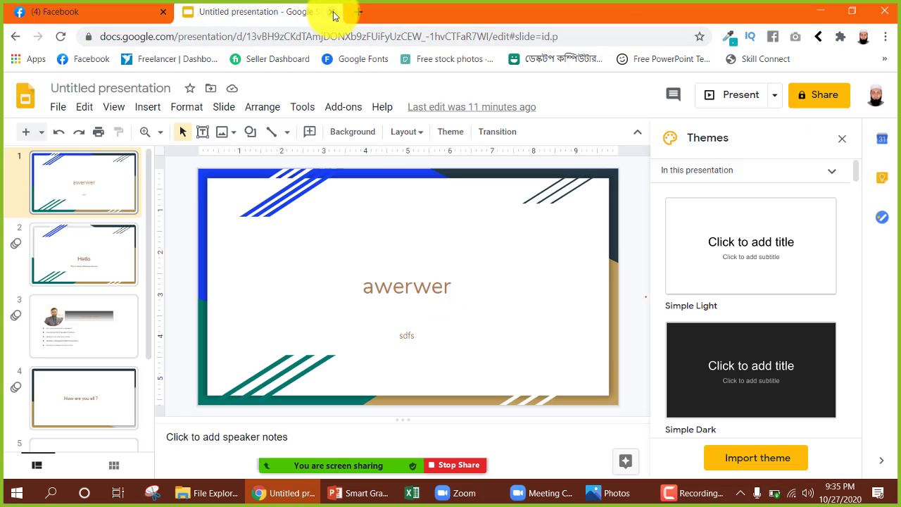
click(333, 13)
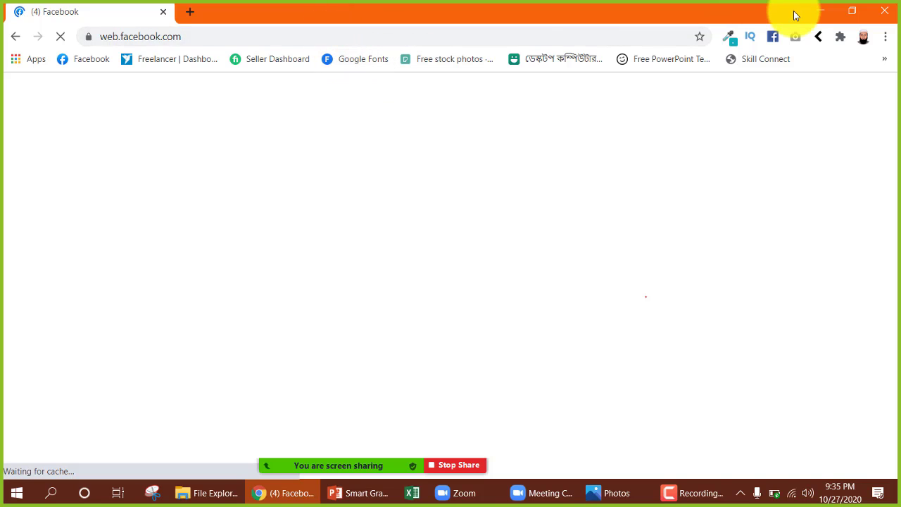
click(821, 13)
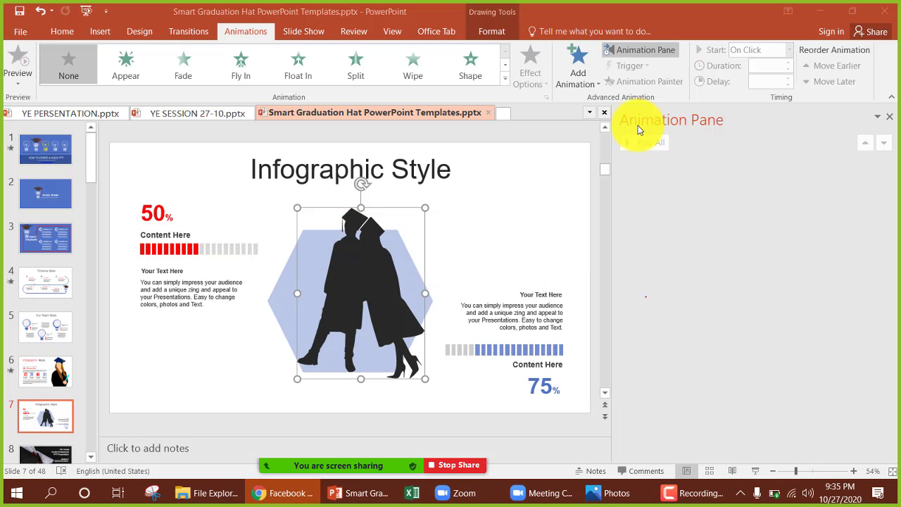
- Close only the Smart Graduation Hat PowerPoint Templates presentation, saving its changes
click(820, 12)
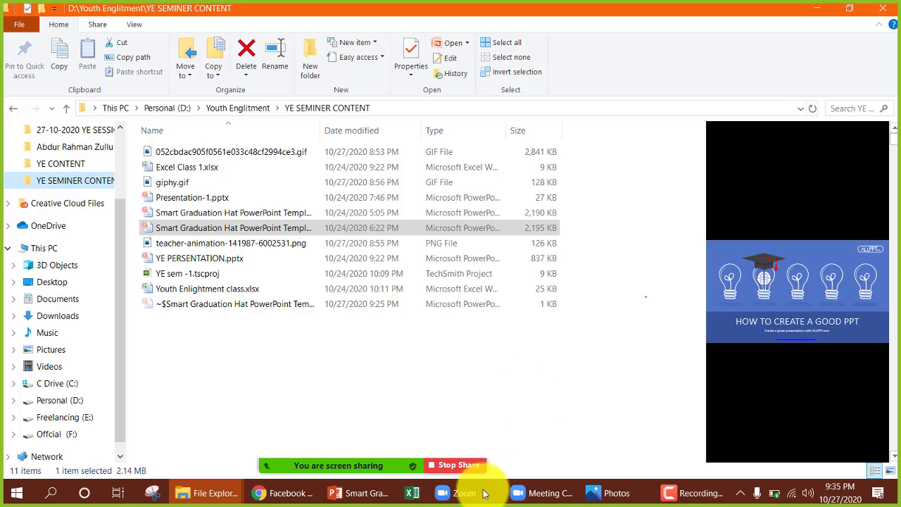
click(371, 499)
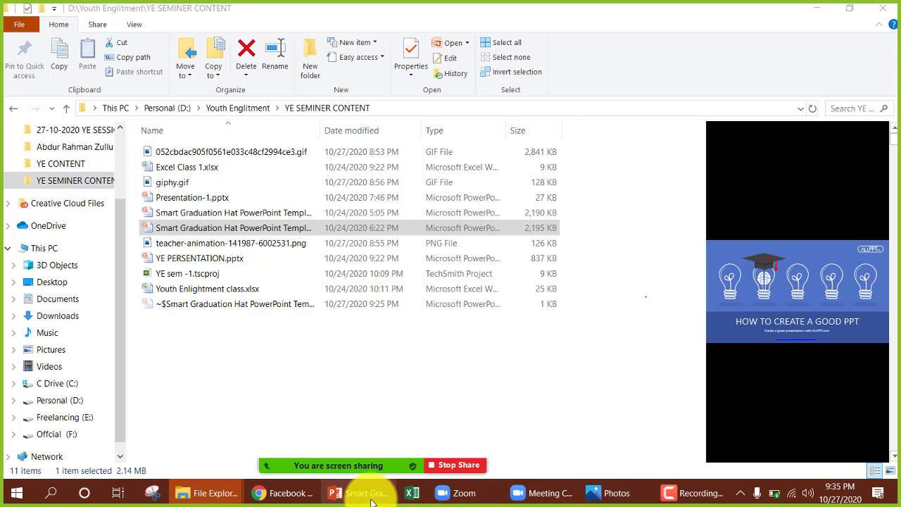
click(884, 11)
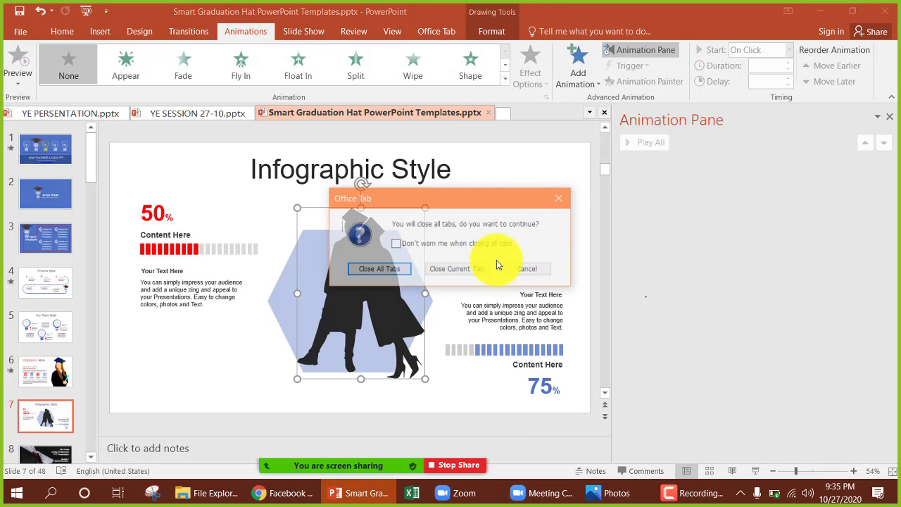
click(451, 271)
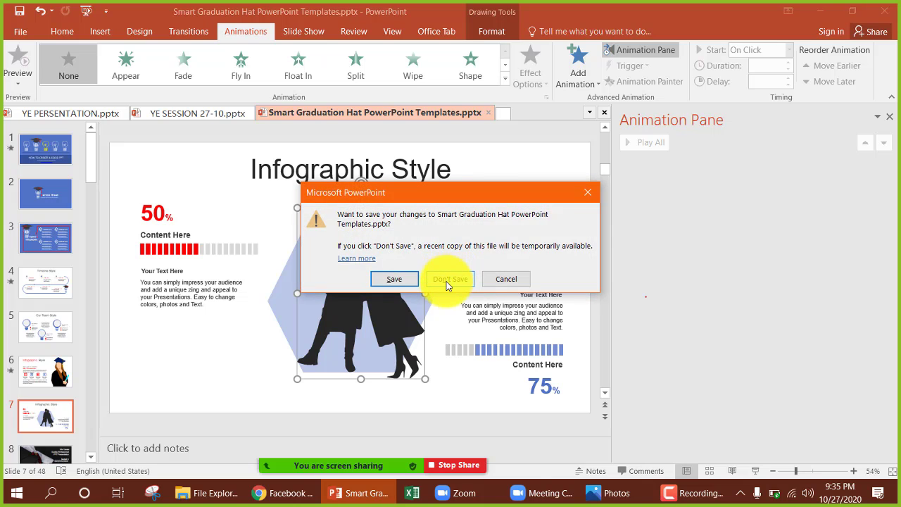
click(396, 281)
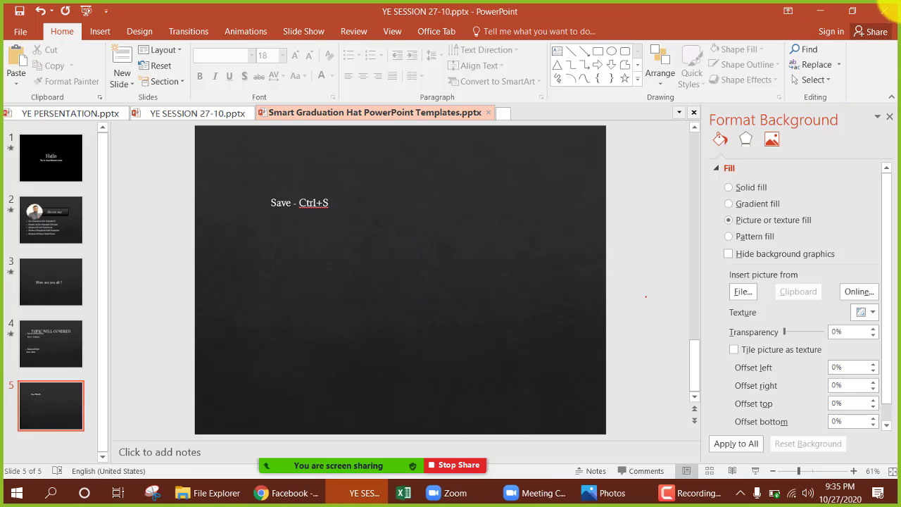
- Close YE SESSION 27-10.pptx and YE PERSENTATION.pptx, discarding the changes to YE PERSENTATION.pptx
click(887, 10)
click(457, 269)
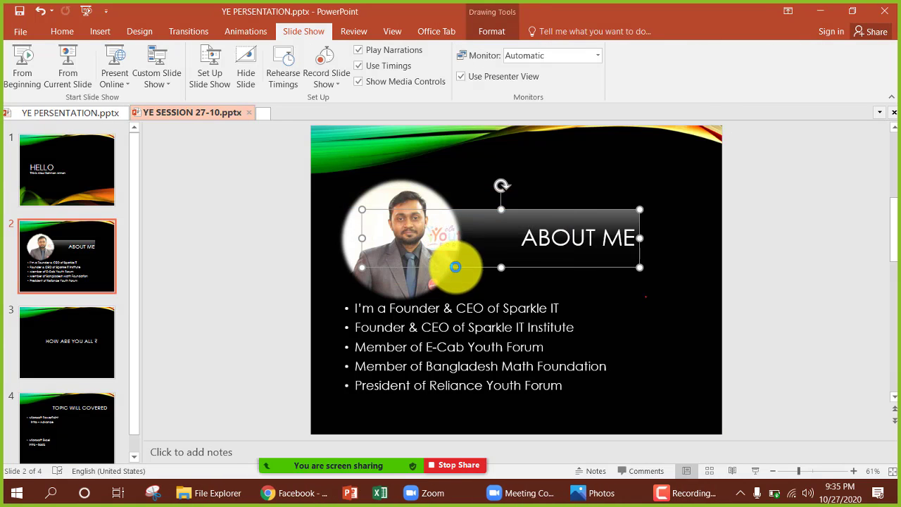
click(871, 16)
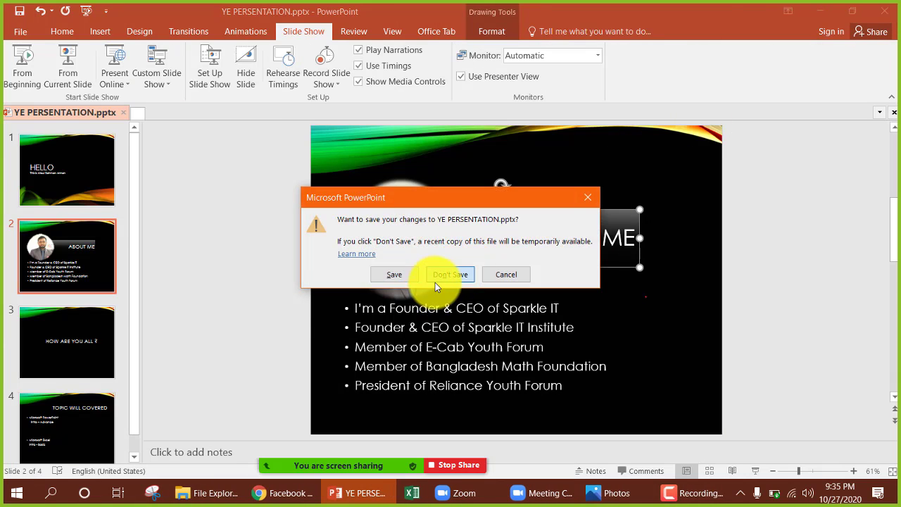
click(436, 281)
- Close YE PERSENTATION.pptx without saving and open the 27-10-2020 YE SESSION folder inside Youth Englitment
click(336, 346)
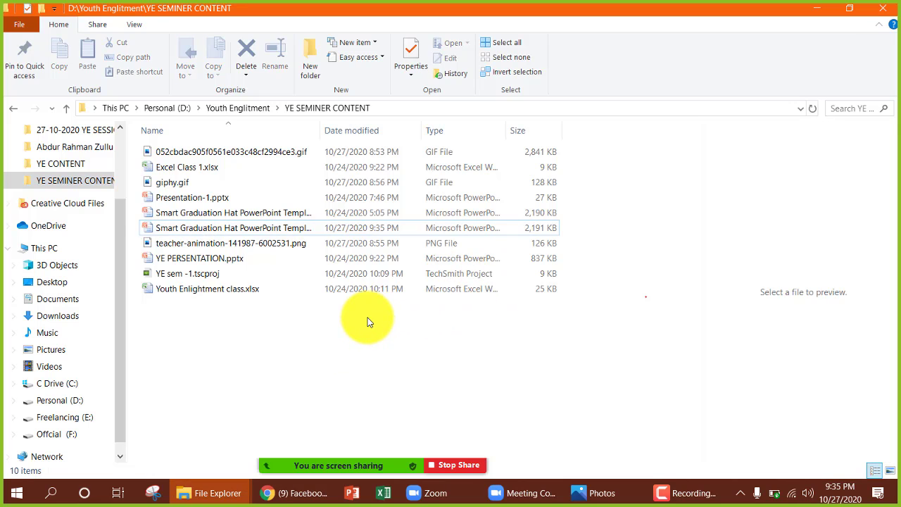
right_click(289, 341)
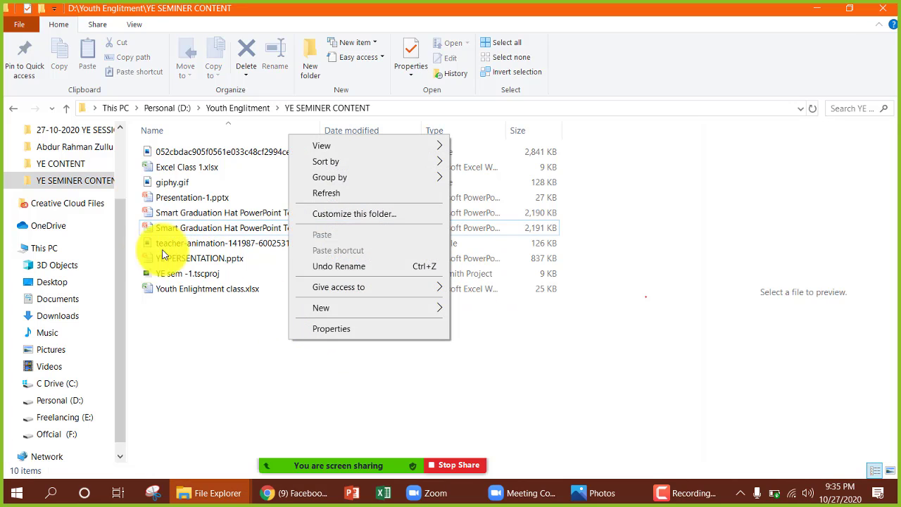
click(78, 161)
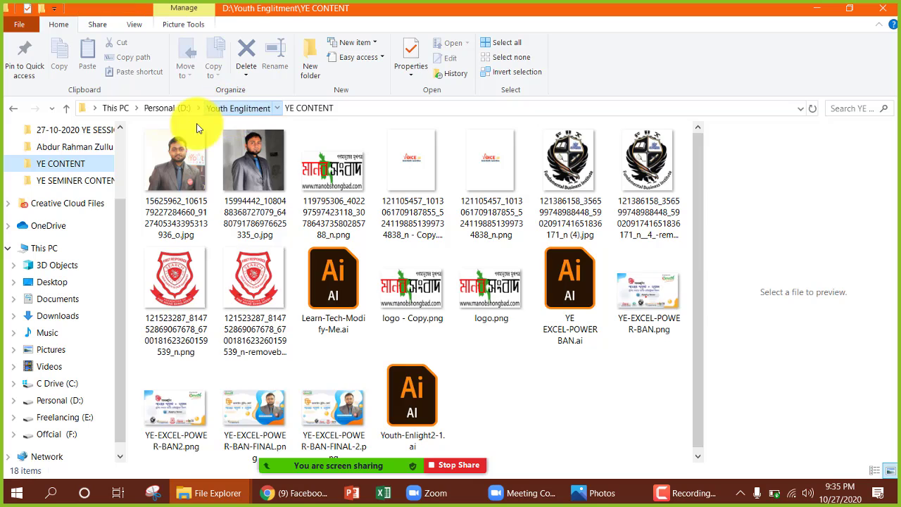
click(232, 108)
double_click(184, 176)
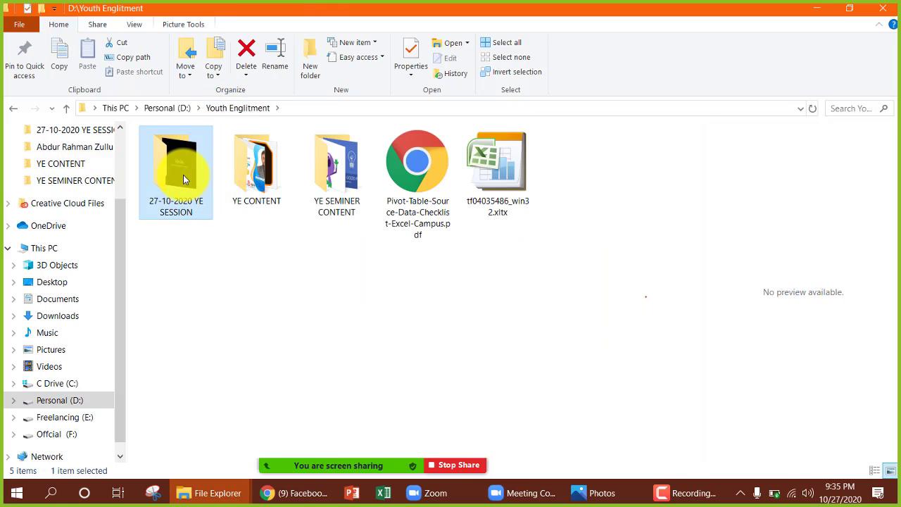
- Create a new Microsoft Excel worksheet file in the 27-10-2020 YE SESSION folder
right_click(204, 256)
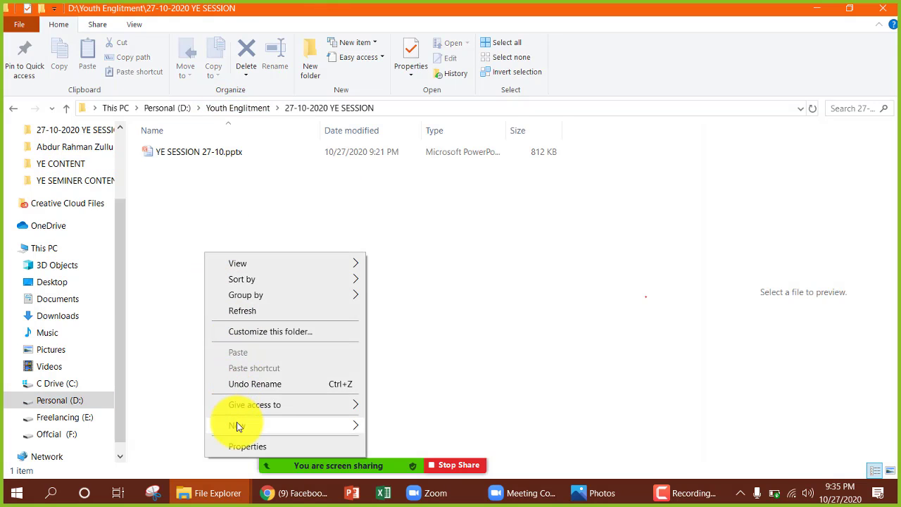
mouse_move(237, 425)
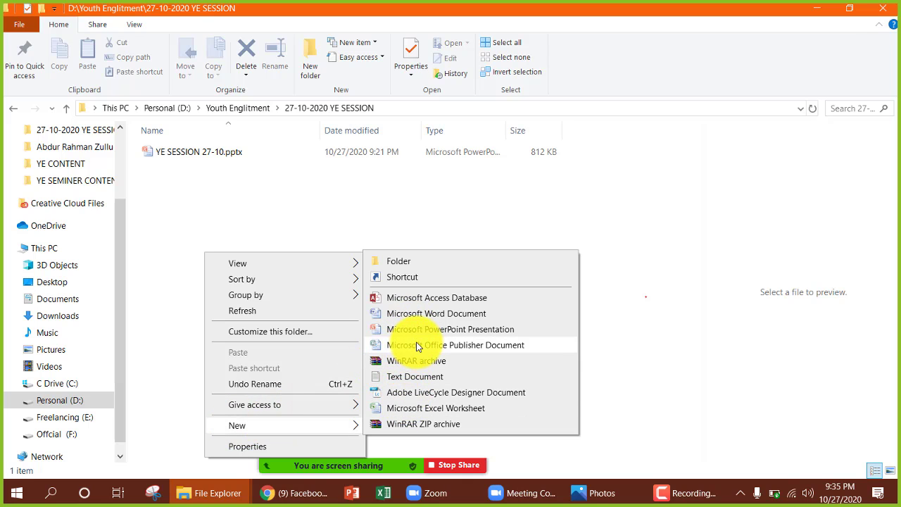
click(422, 409)
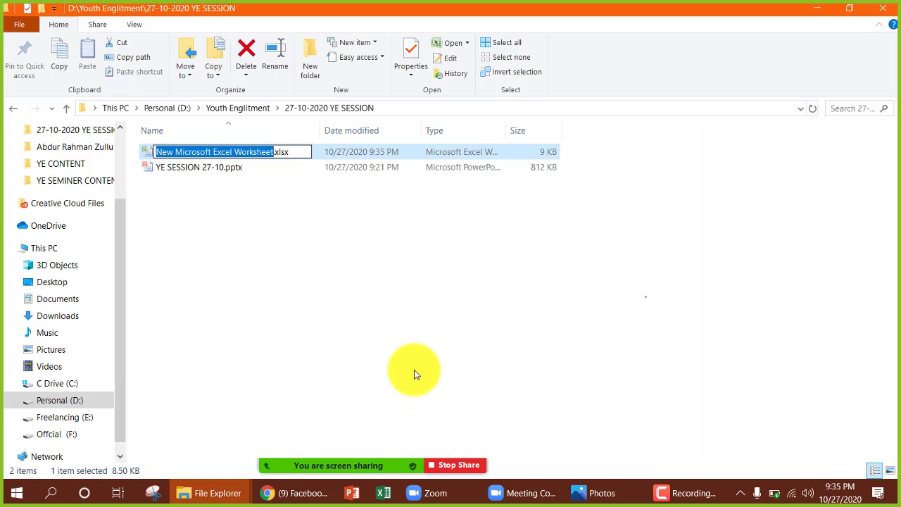
key(Return)
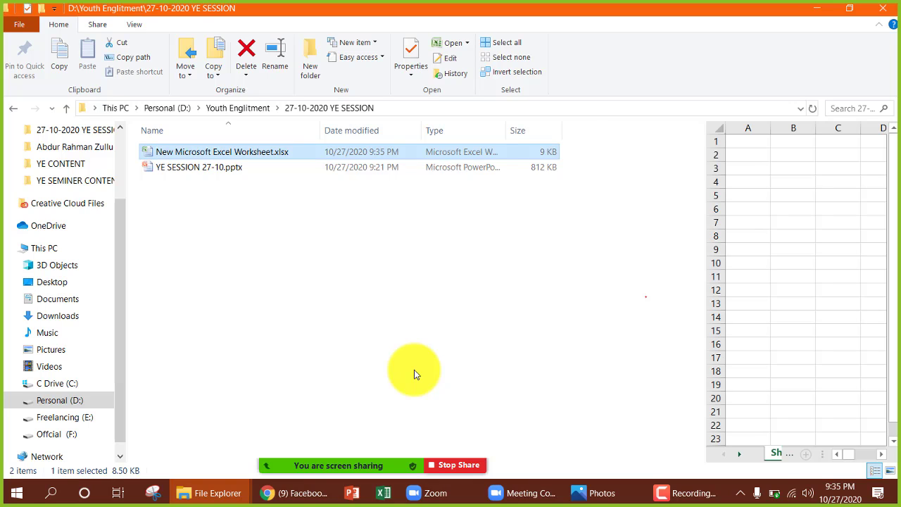
- Rename the new worksheet file as YE SEssion-27-10.xlsx and open it in a maximized Excel window
click(214, 158)
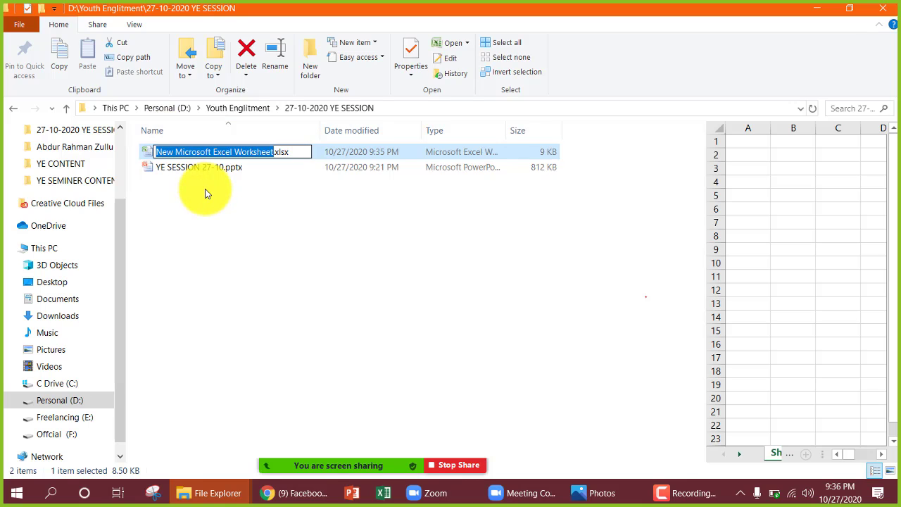
text(YES)
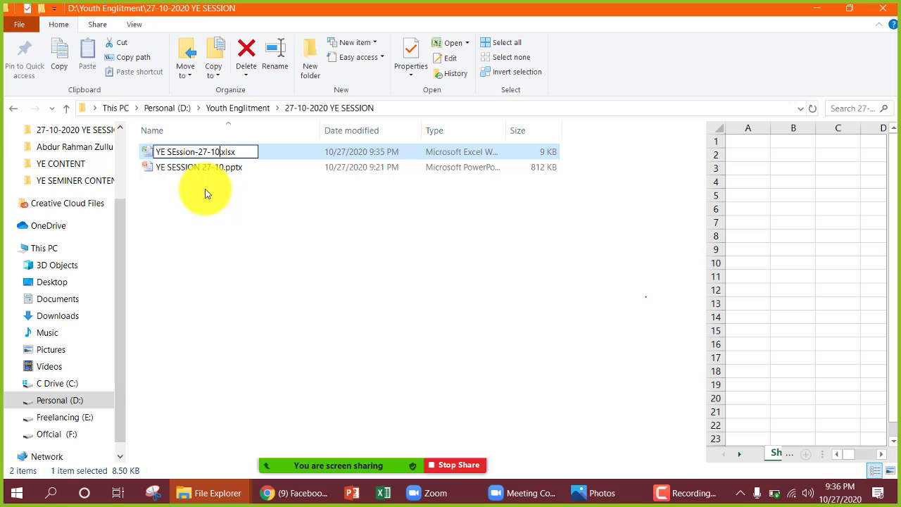
key(Return)
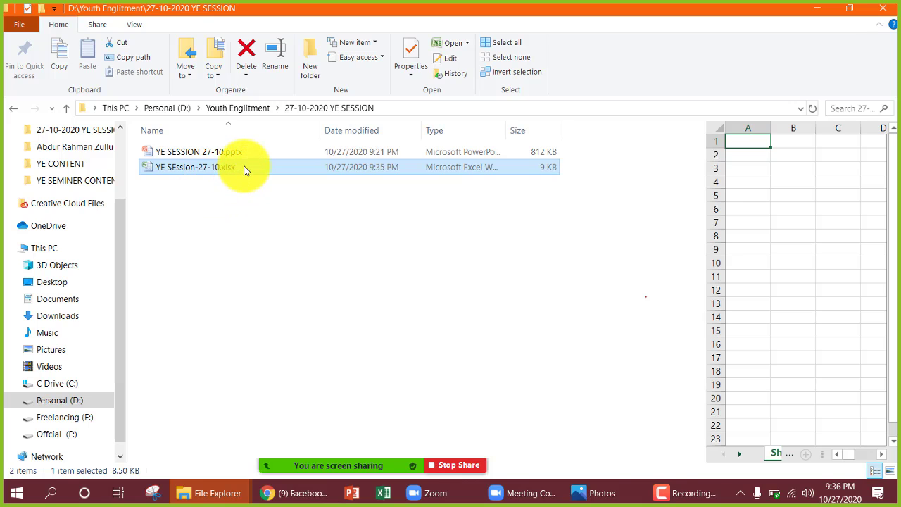
double_click(212, 167)
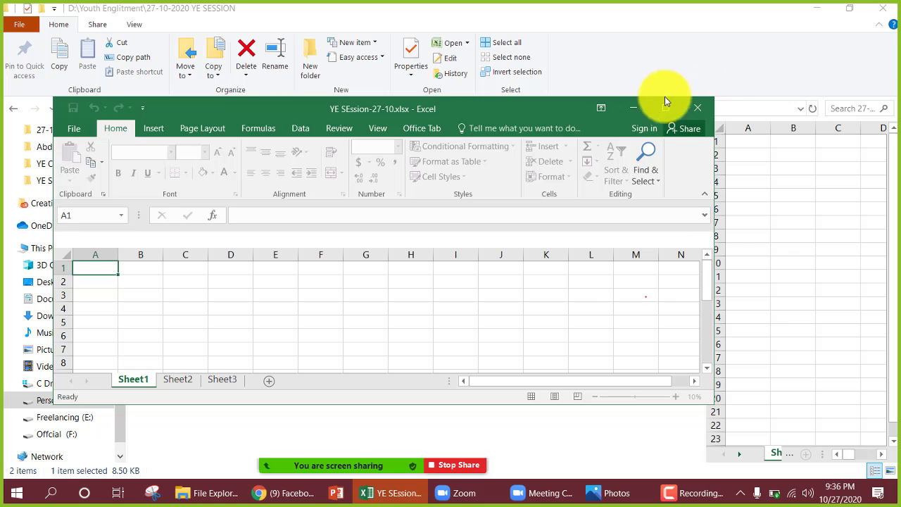
click(664, 107)
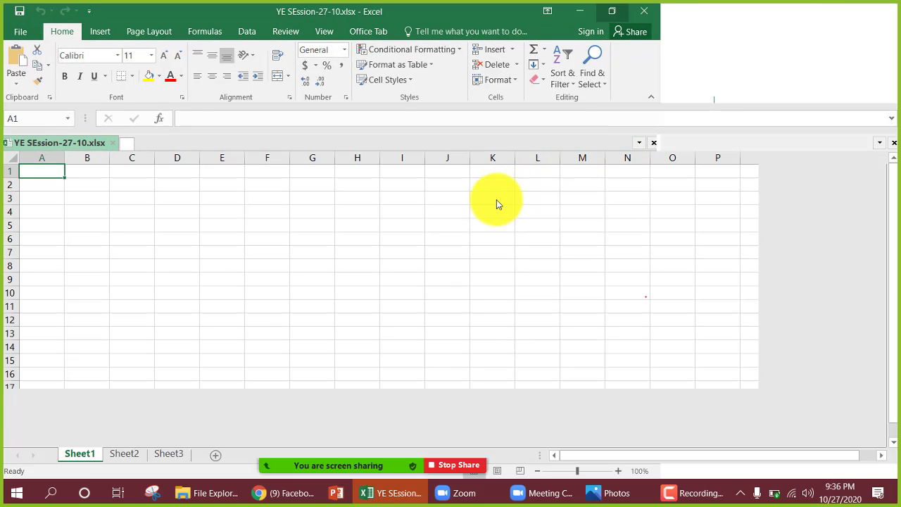
- Show the sheet's cells and grid by selecting A1, column A, B3 and a large range starting at A1, ending on I8
click(47, 172)
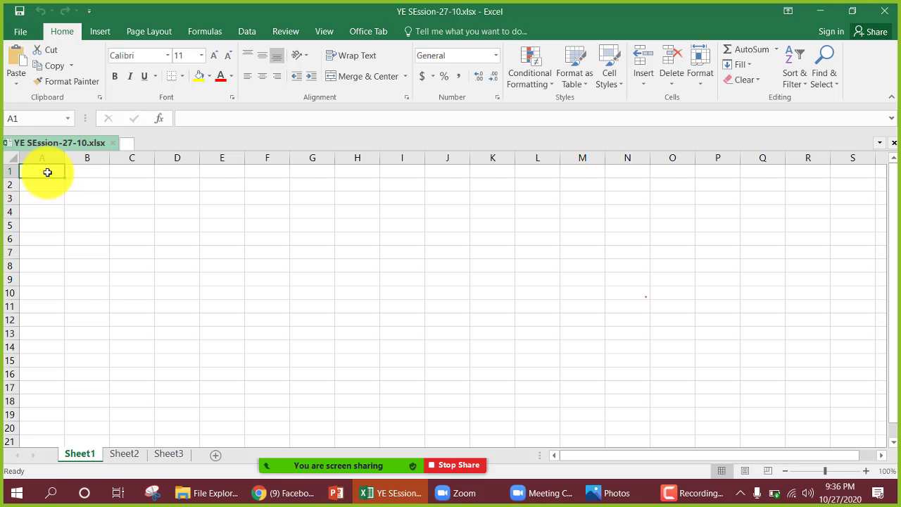
click(86, 197)
click(46, 162)
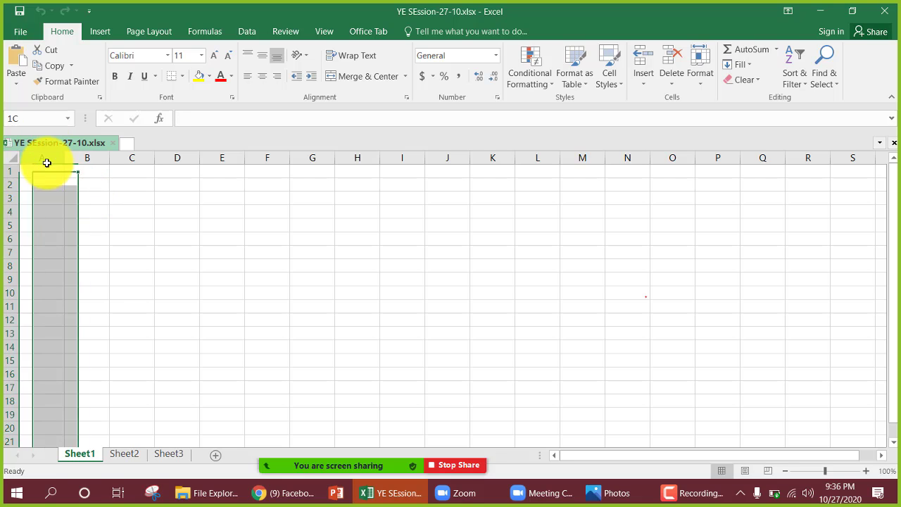
click(92, 197)
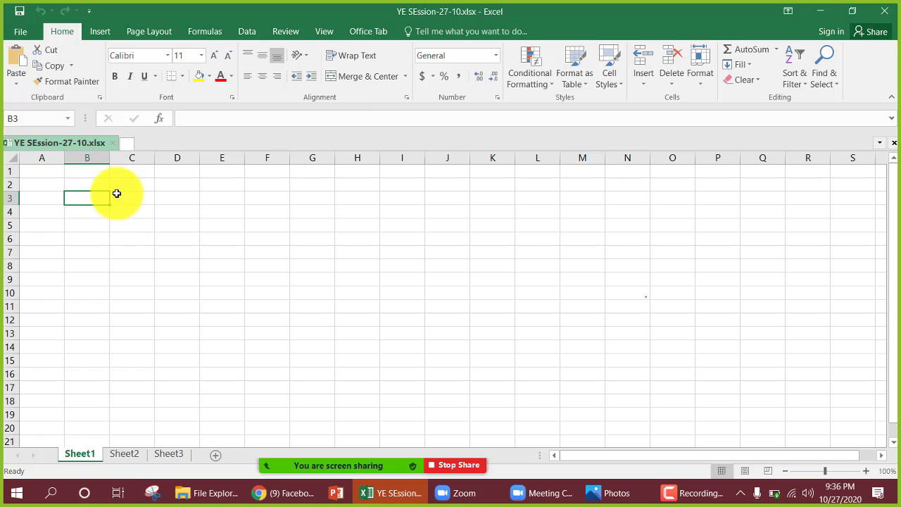
click(117, 194)
drag(23, 173, 817, 407)
click(391, 266)
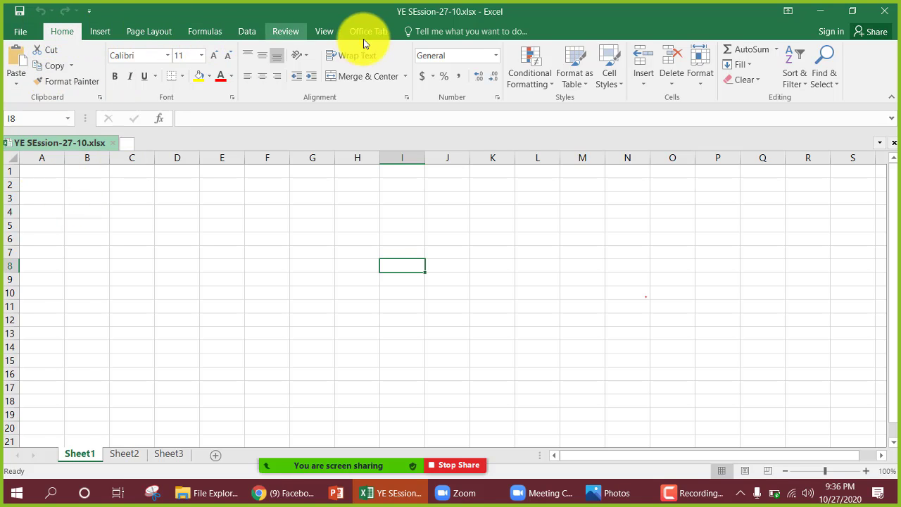
- Select cell B2 and then columns A, B, C and D one after another to demonstrate columns
click(95, 187)
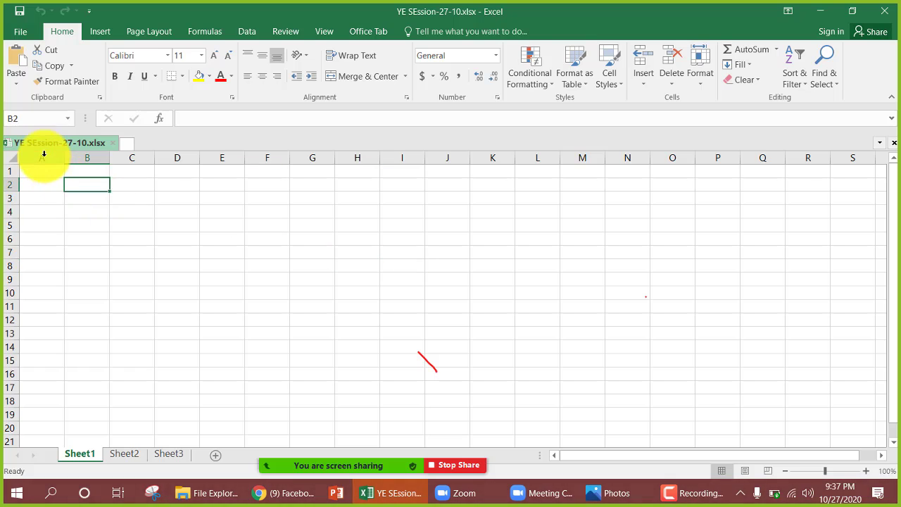
click(56, 158)
click(92, 158)
click(135, 157)
click(185, 158)
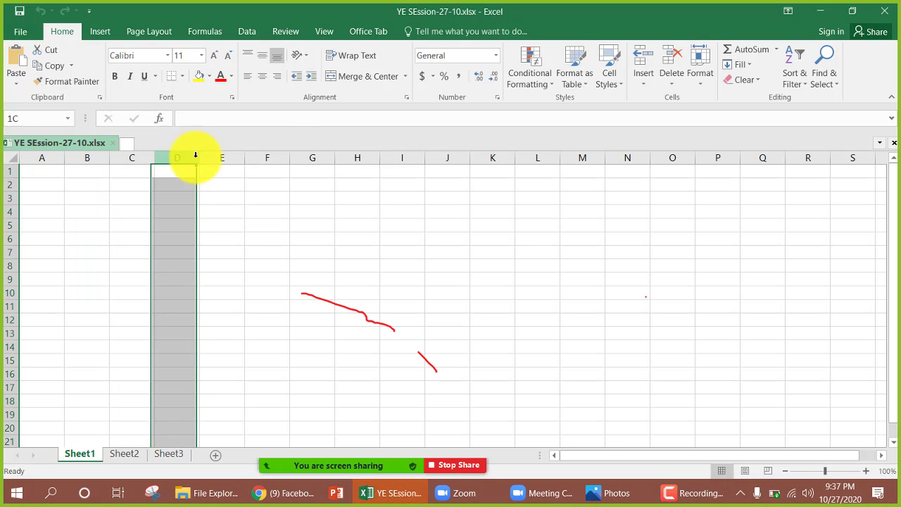
- Erase the red drawings over the sheet with Zoom's annotation eraser and close the annotation tools
mouse_move(392, 463)
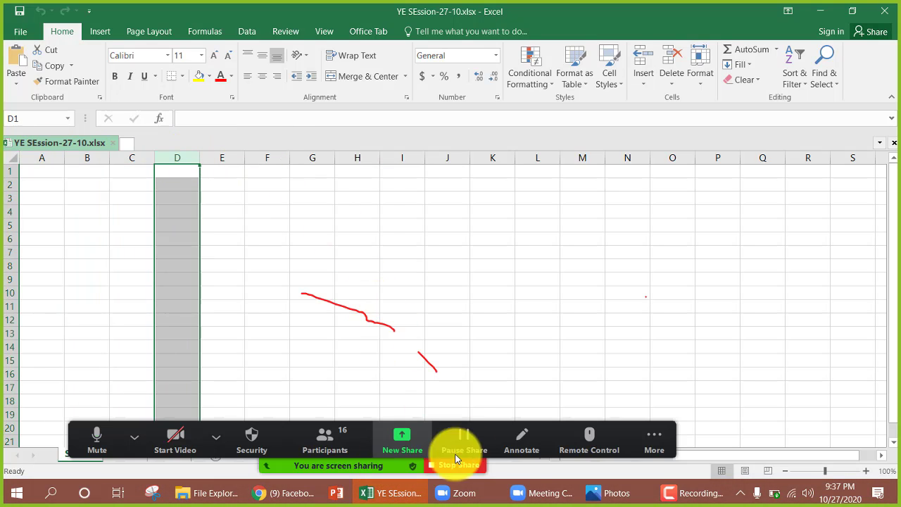
click(528, 434)
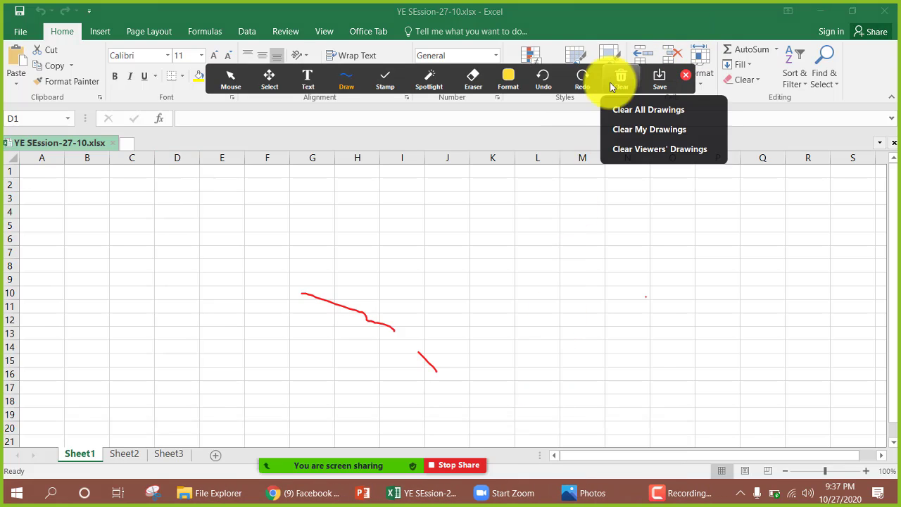
click(479, 81)
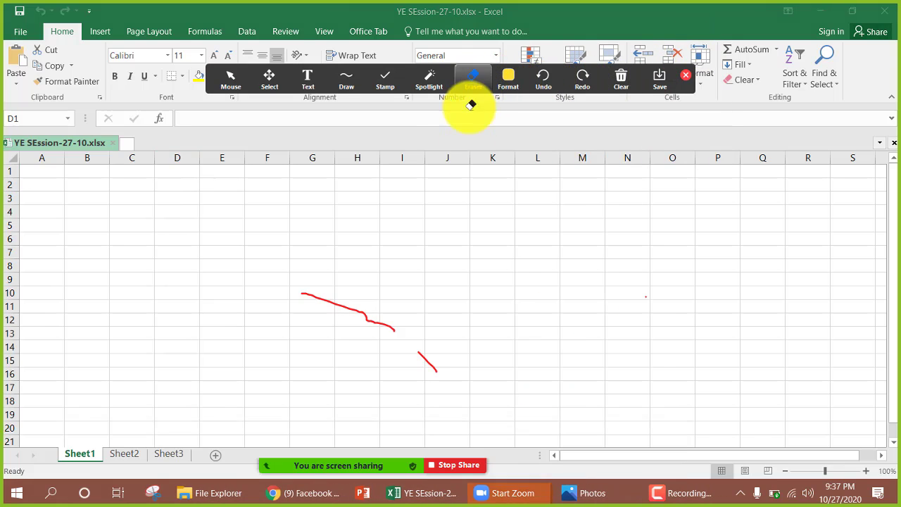
click(322, 299)
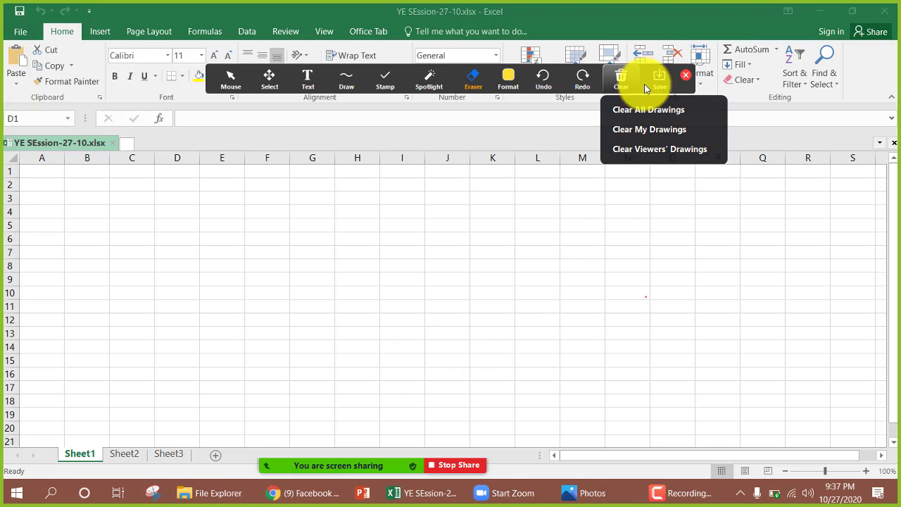
click(684, 76)
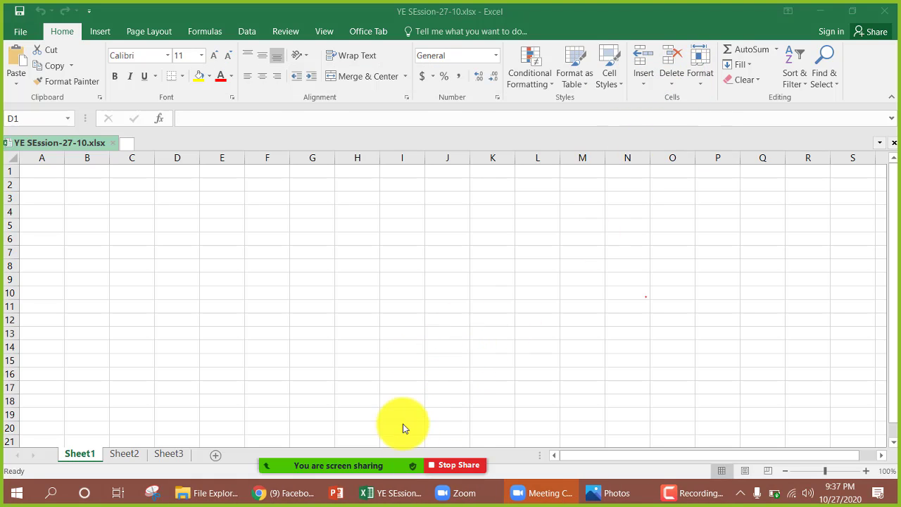
- Select columns A and B in turn, then rows 1 and 2 together, to compare columns and rows, ending on B3
key(ctrl+space)
click(36, 158)
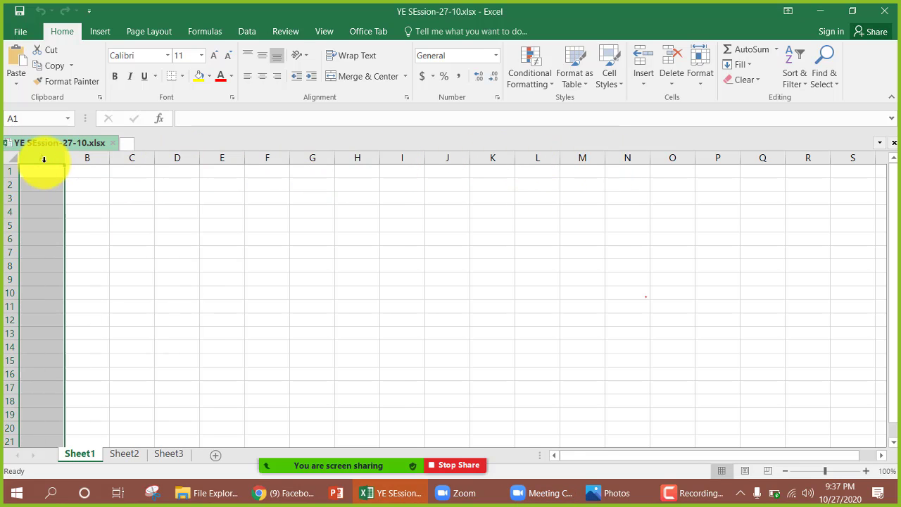
click(89, 157)
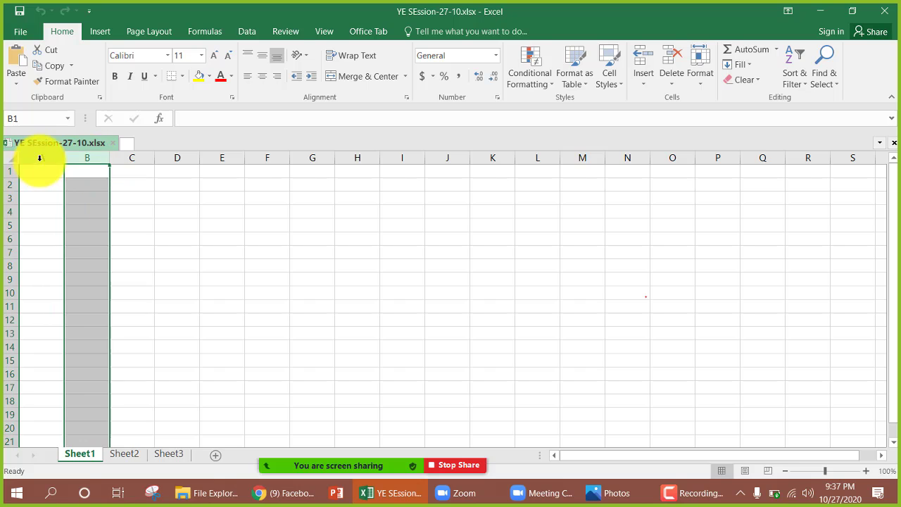
drag(39, 157, 22, 187)
click(83, 184)
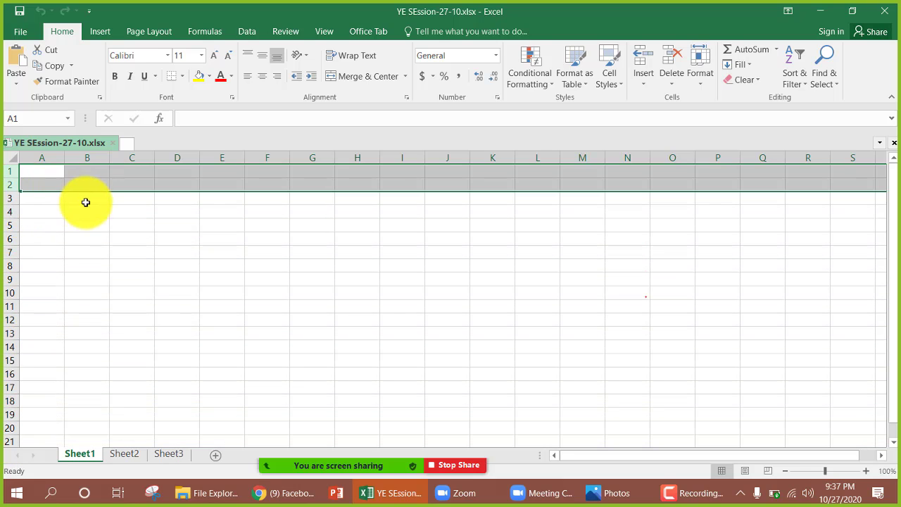
click(85, 200)
- Try changing column widths by widening column C, and undo the width change
scroll(274, 273, up, 3)
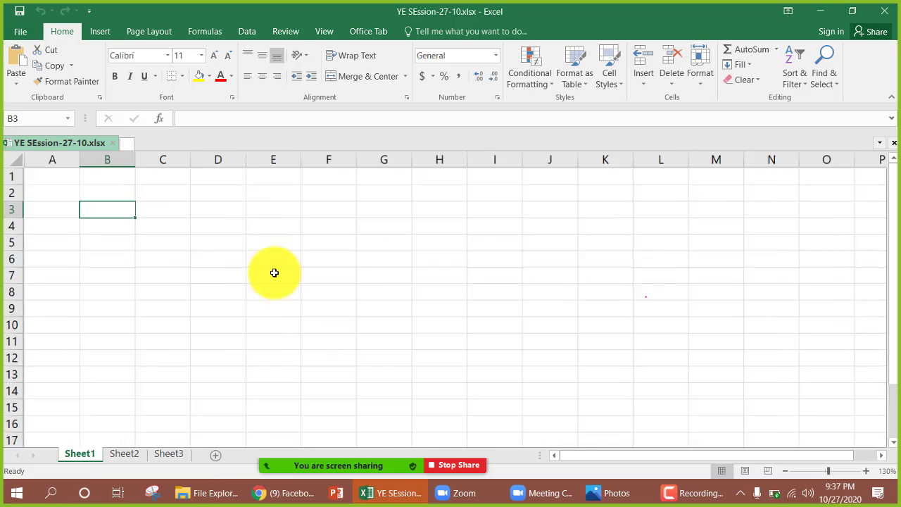
mouse_move(63, 159)
mouse_down()
mouse_move(533, 161)
mouse_move(52, 156)
mouse_up()
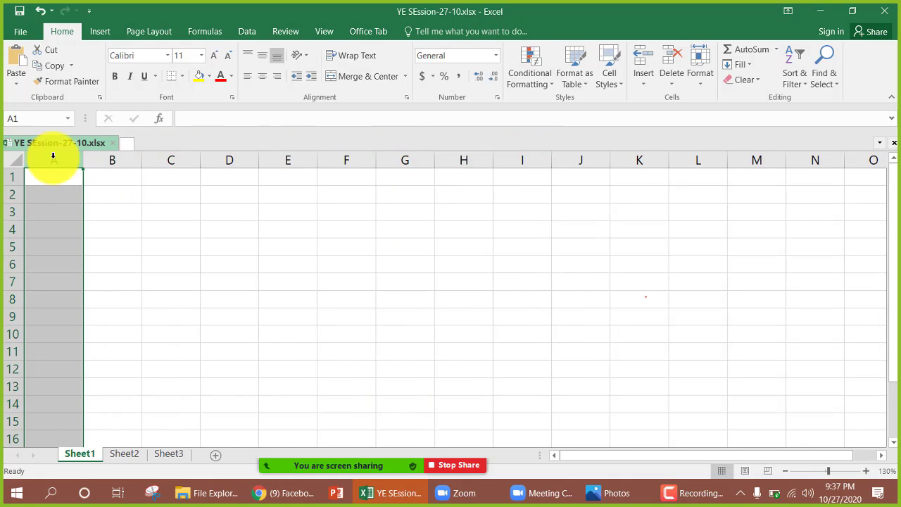
click(173, 177)
drag(200, 159, 270, 157)
click(258, 158)
key(ctrl+z)
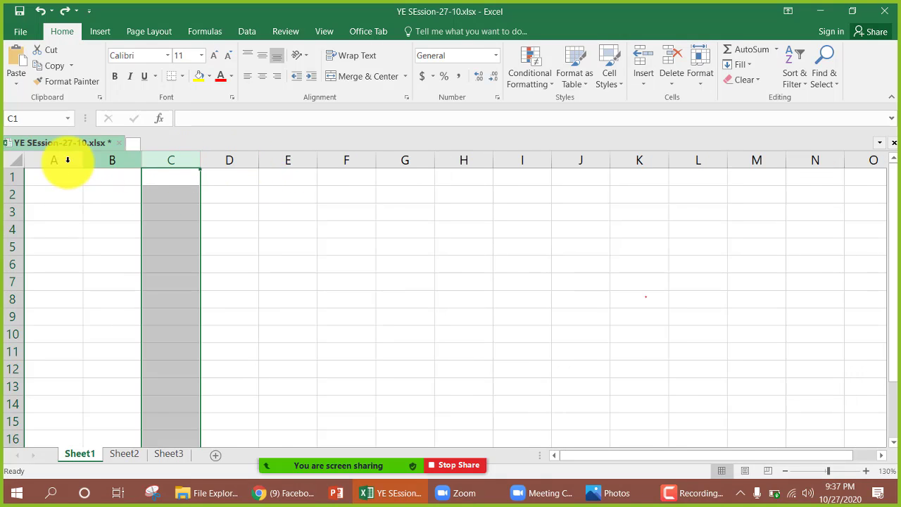
- Select columns A through AB to show the column lettering past Z, then return to cell A1
drag(54, 162, 755, 161)
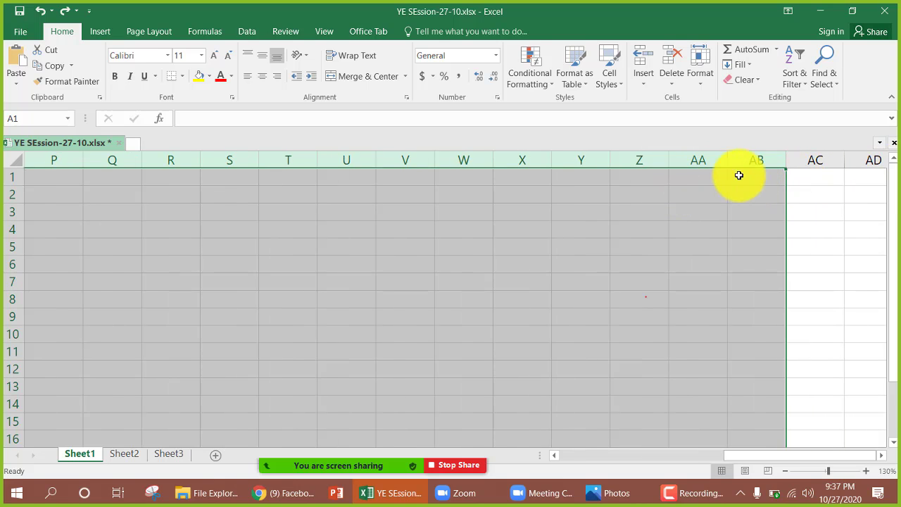
drag(699, 156, 163, 169)
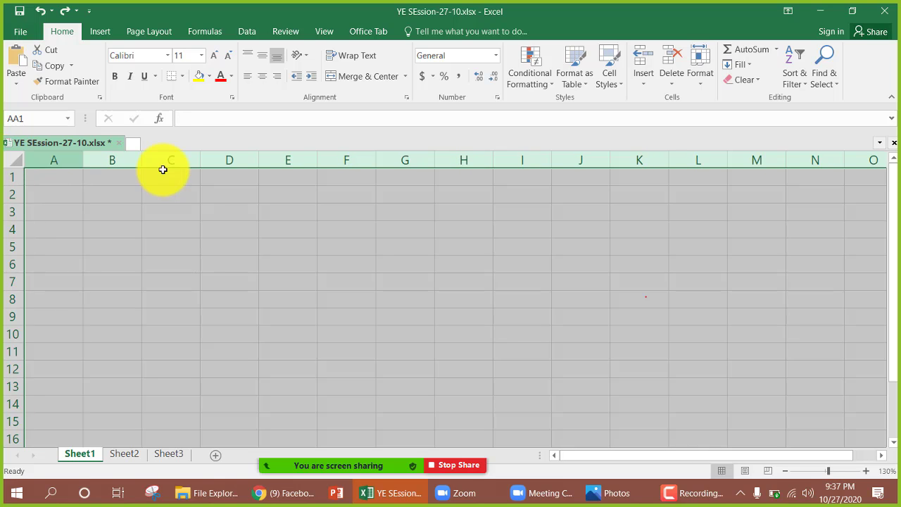
click(115, 177)
click(68, 180)
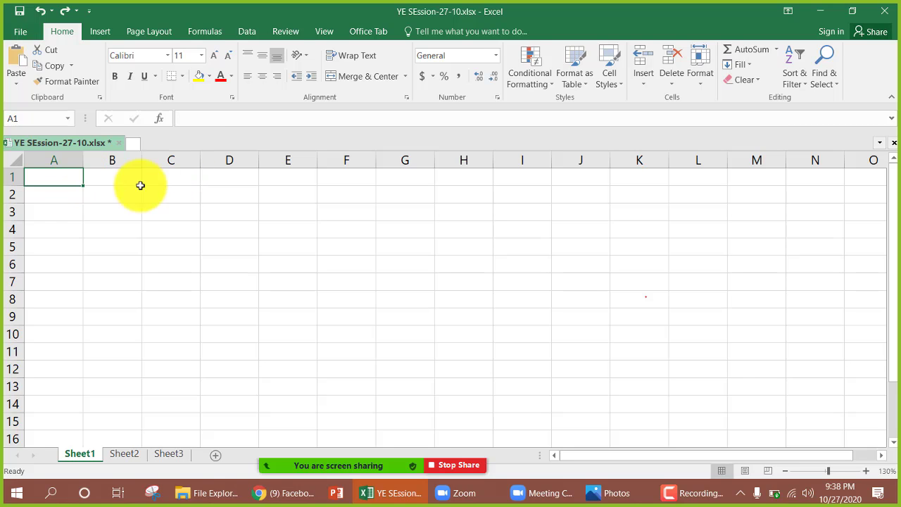
- Select column B and row 3 alternately to demonstrate how a column and a row identify a cell
click(124, 161)
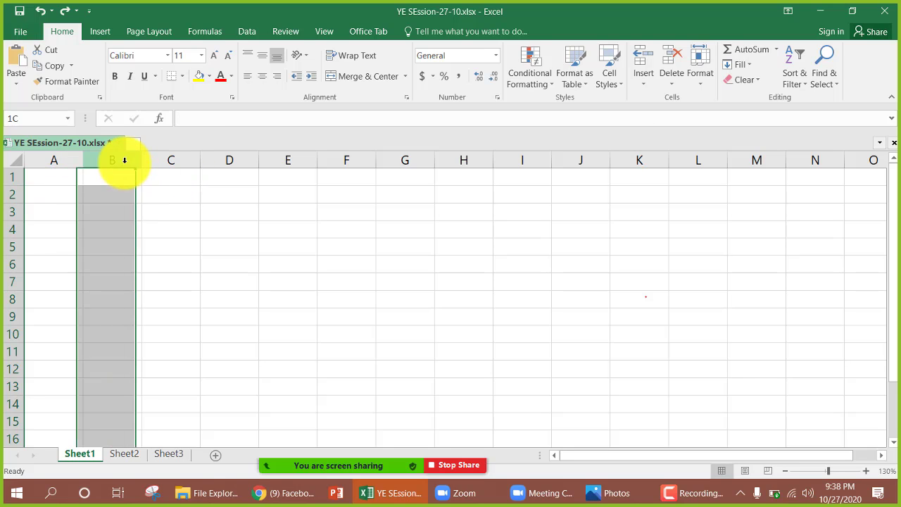
click(11, 210)
click(127, 160)
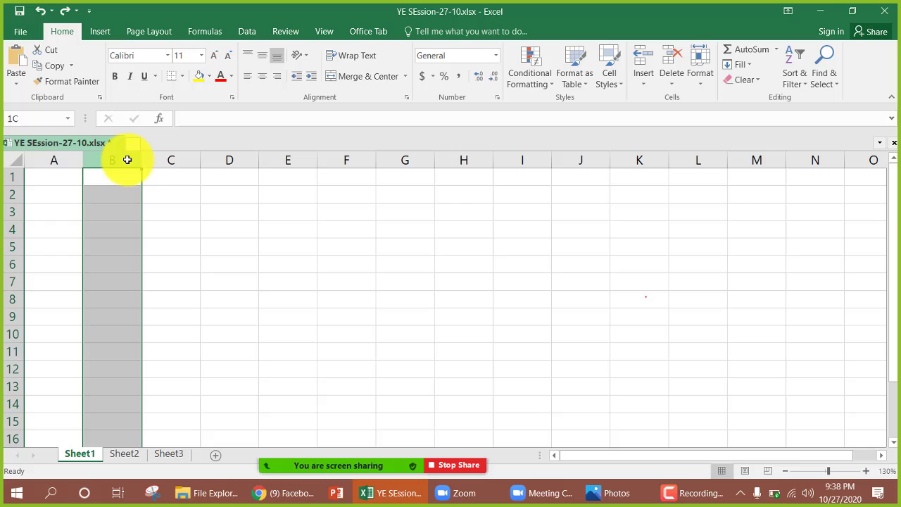
- Select row 3, then cell B3 and cells around it such as C2, ending on B3, to demonstrate individual cells
click(10, 211)
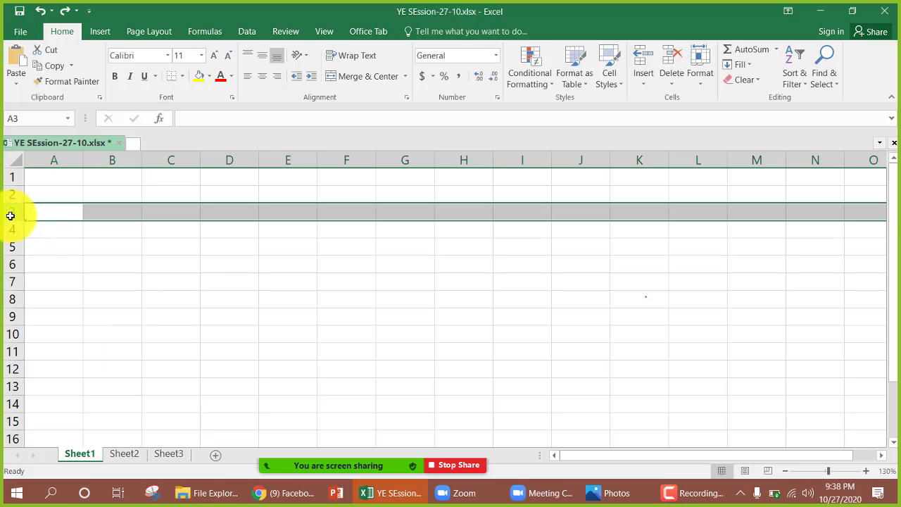
click(111, 214)
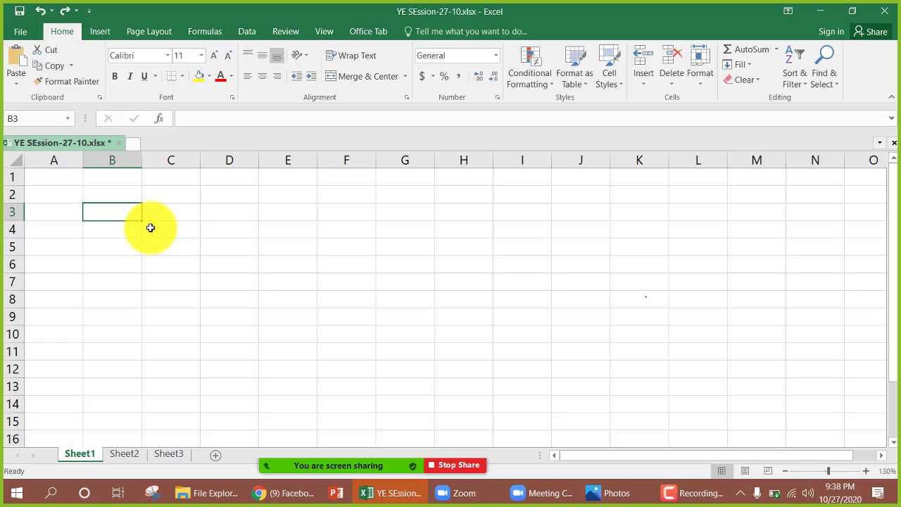
click(201, 220)
click(147, 196)
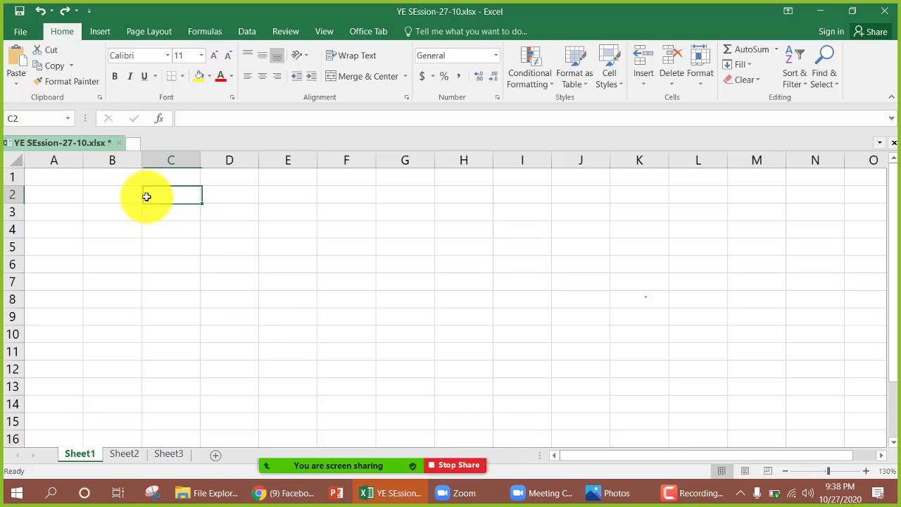
click(182, 240)
click(99, 228)
click(63, 227)
click(126, 215)
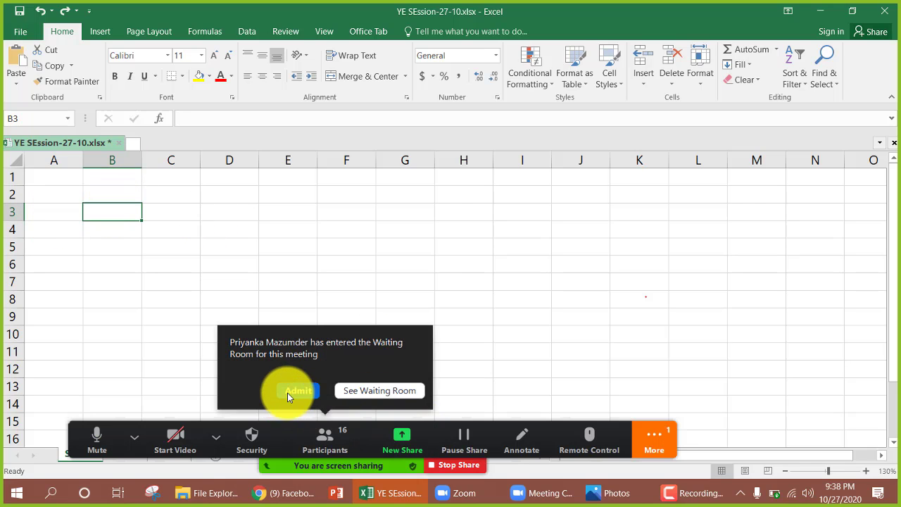
- Admit the waiting participant to the Zoom meeting, then select cell B3 and highlight its address in the Name Box
click(288, 391)
click(117, 211)
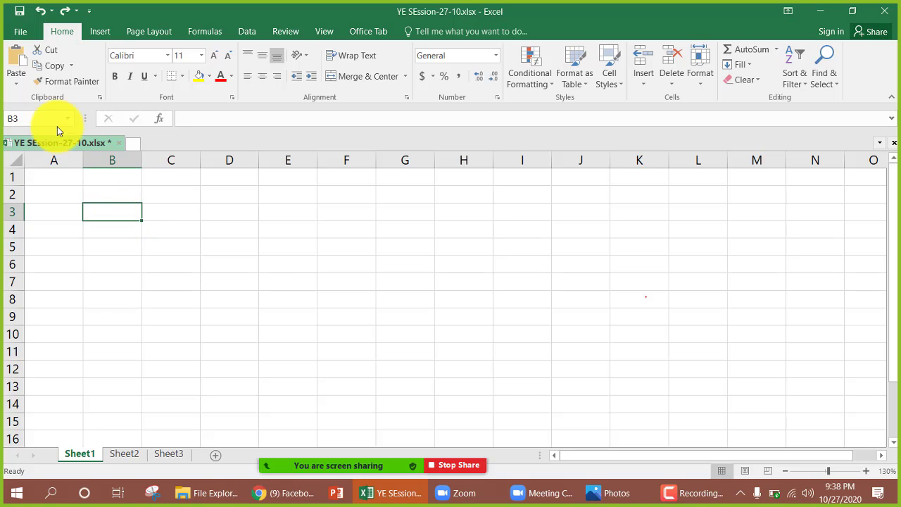
click(30, 116)
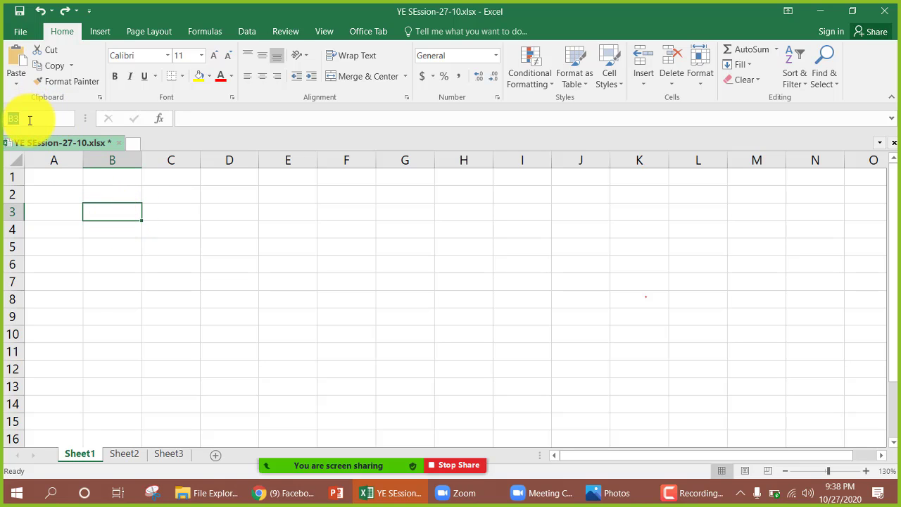
click(30, 120)
- Select several single cells across the sheet, including E9 and D12, to show how each one's address differs
click(222, 264)
click(131, 279)
click(283, 323)
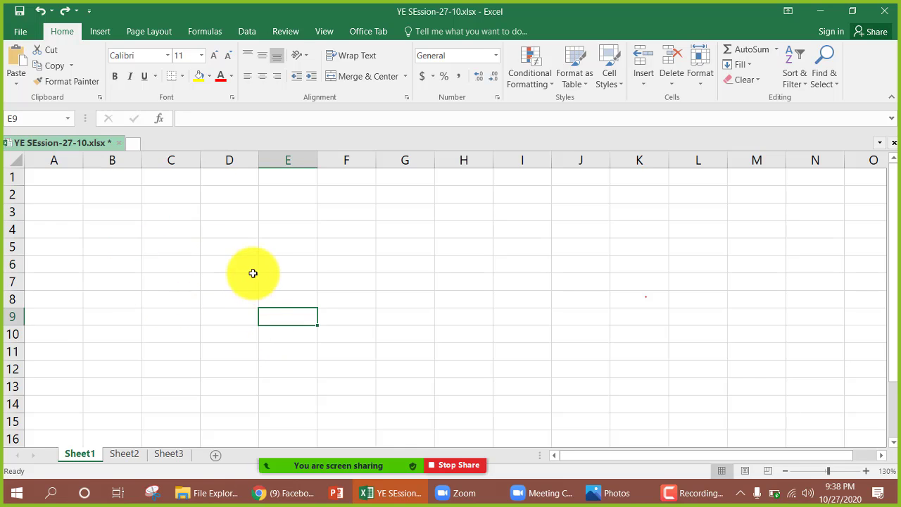
click(248, 280)
click(182, 317)
click(254, 373)
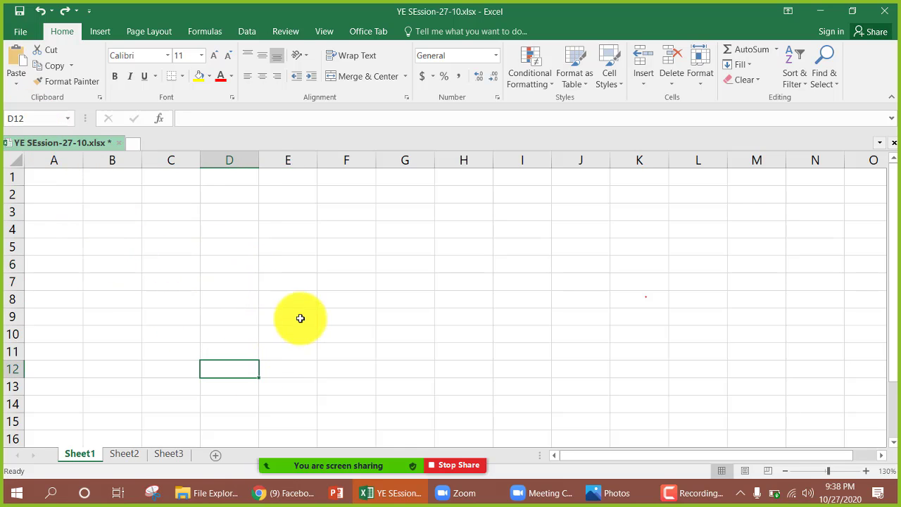
click(300, 316)
- Select the range B7:L12, then pick single cells around the sheet, ending on E6, to compare their Name Box addresses
drag(119, 282, 621, 385)
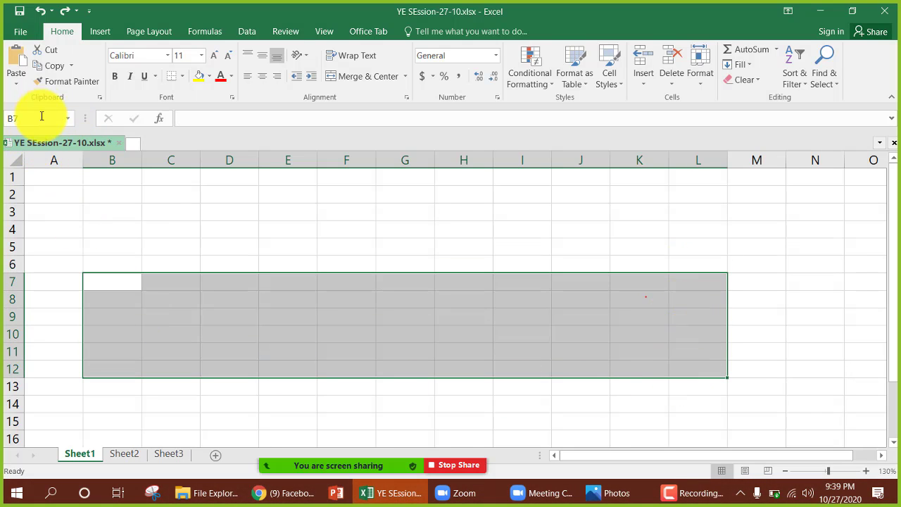
click(126, 334)
click(310, 316)
click(310, 248)
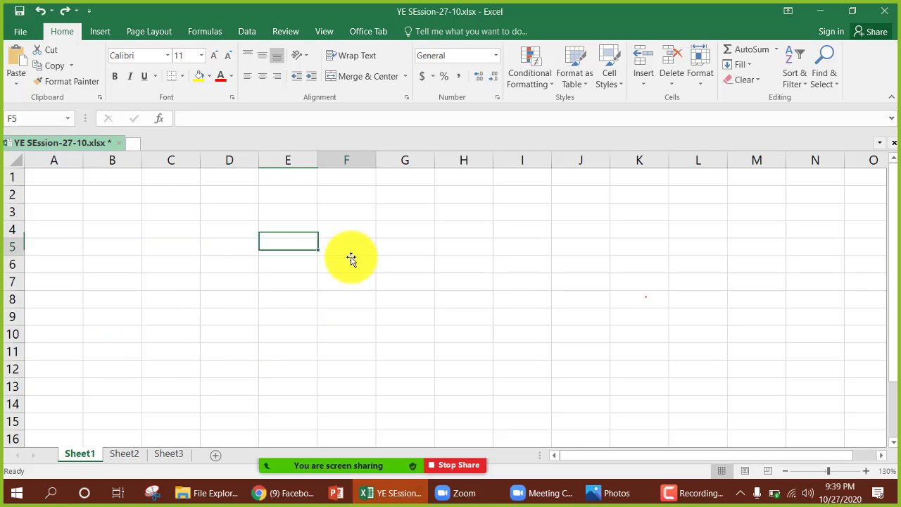
click(236, 330)
click(390, 304)
click(295, 259)
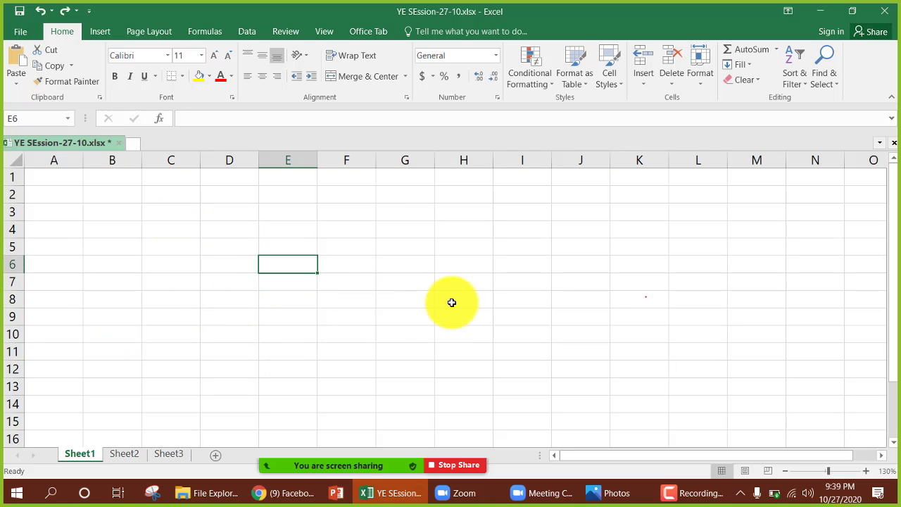
click(363, 355)
click(238, 316)
click(446, 283)
click(335, 261)
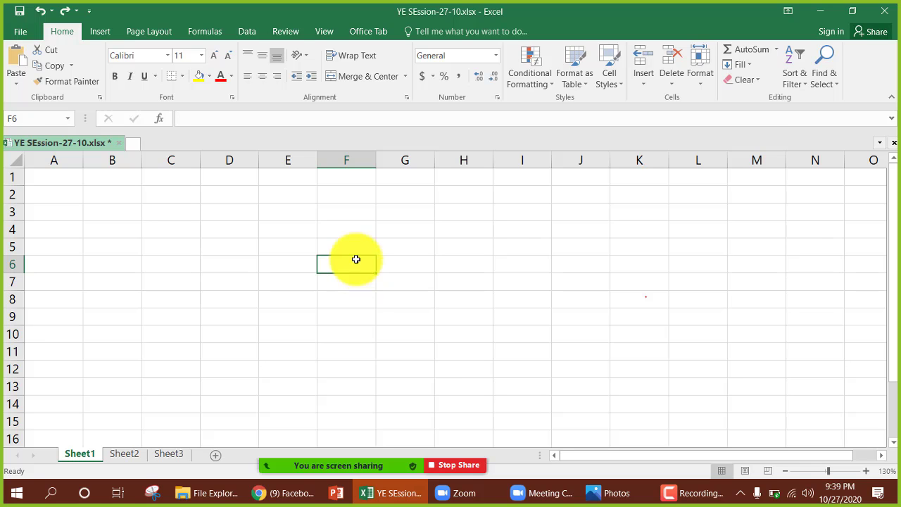
click(291, 208)
- Enter 100 in cell A1 and 50 in cell A2
click(62, 181)
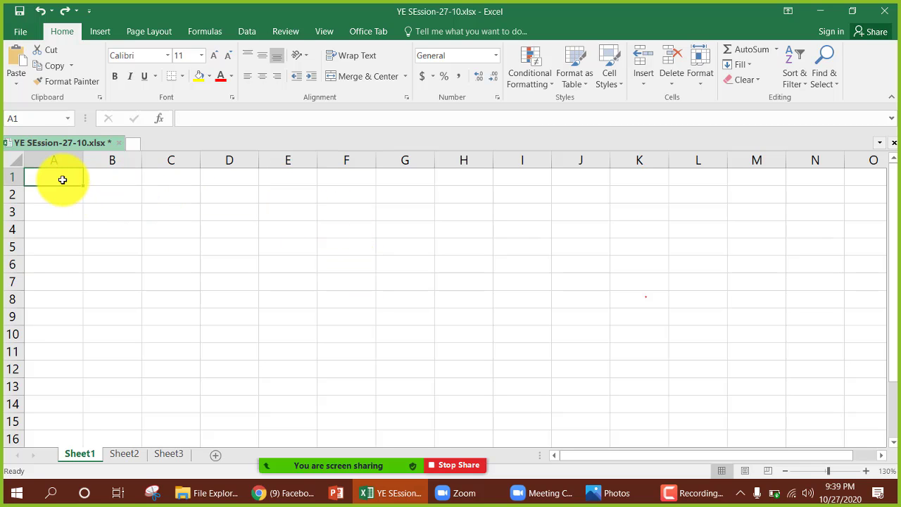
text(100)
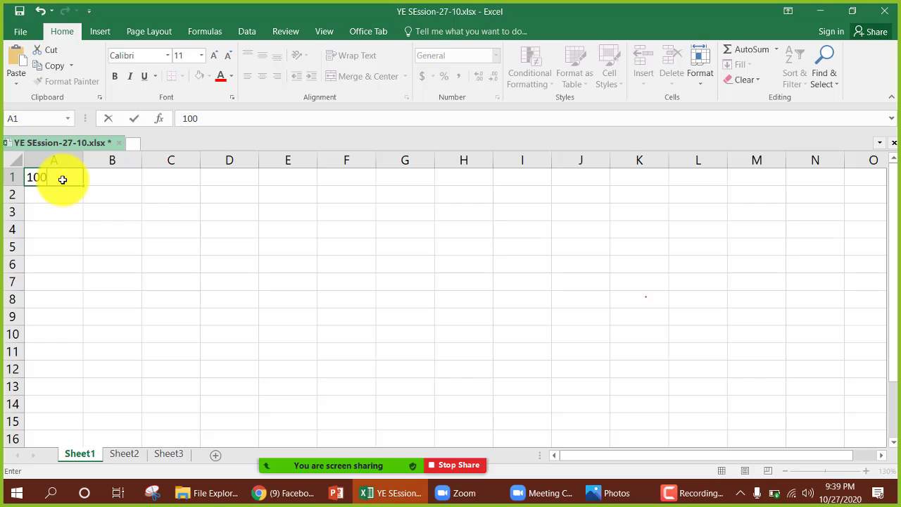
key(Return)
text(50)
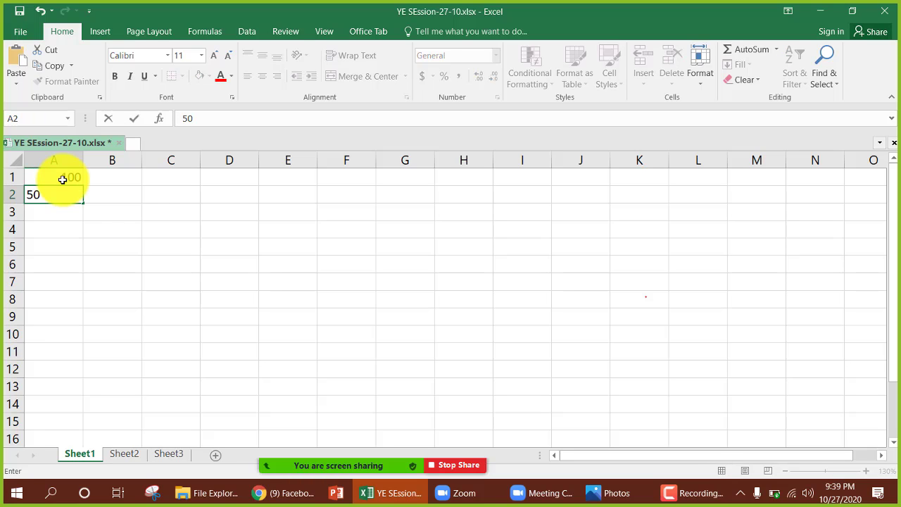
key(Return)
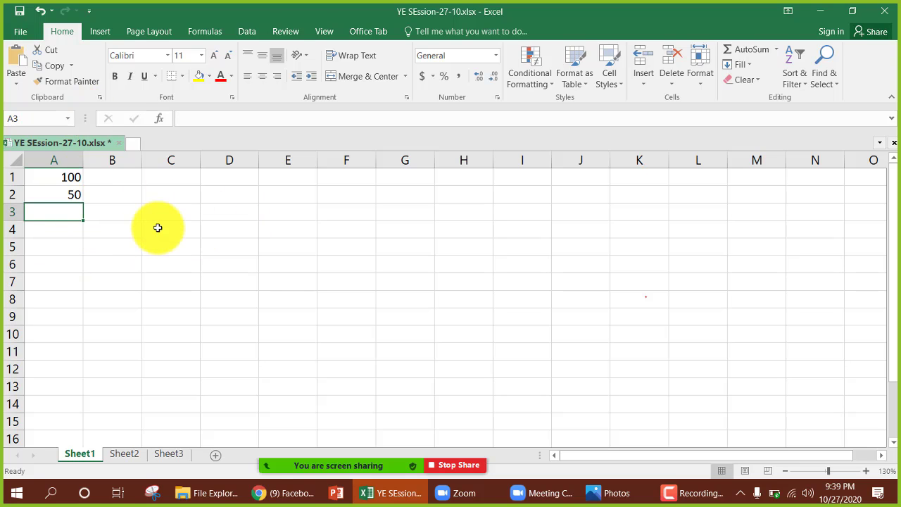
- Enter 150 as a plain number in cell A3 and clear that cell again
text(150)
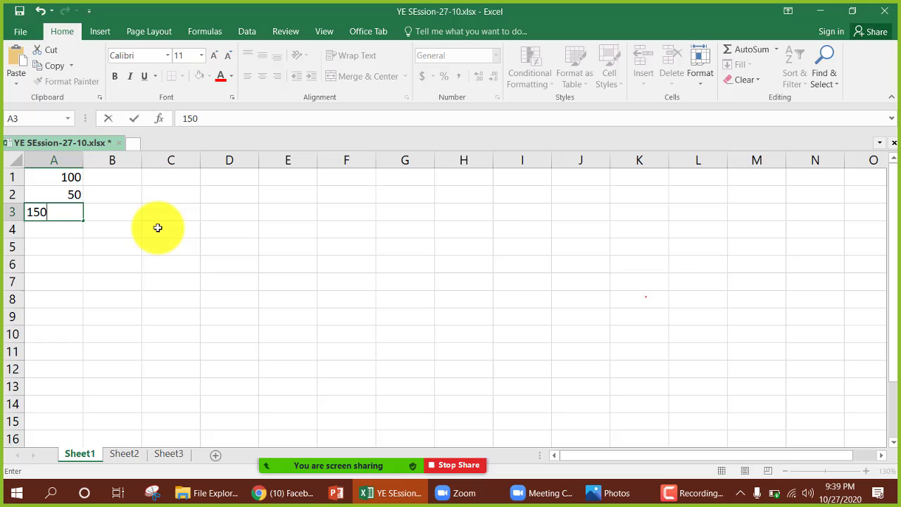
key(Return)
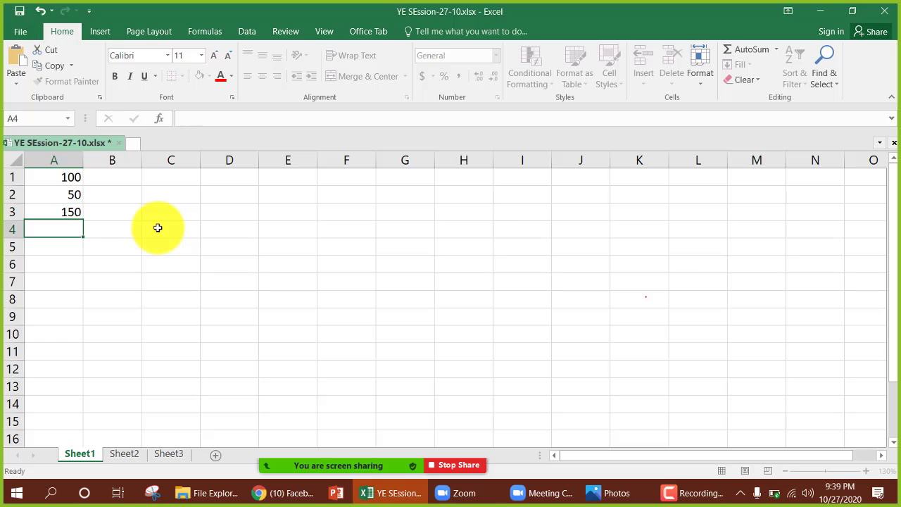
click(45, 217)
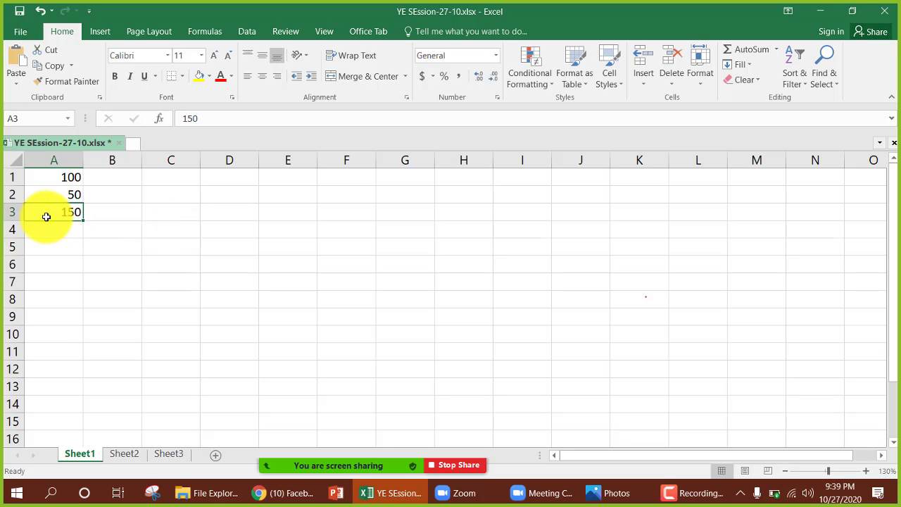
key(Delete)
key(Up)
key(Up)
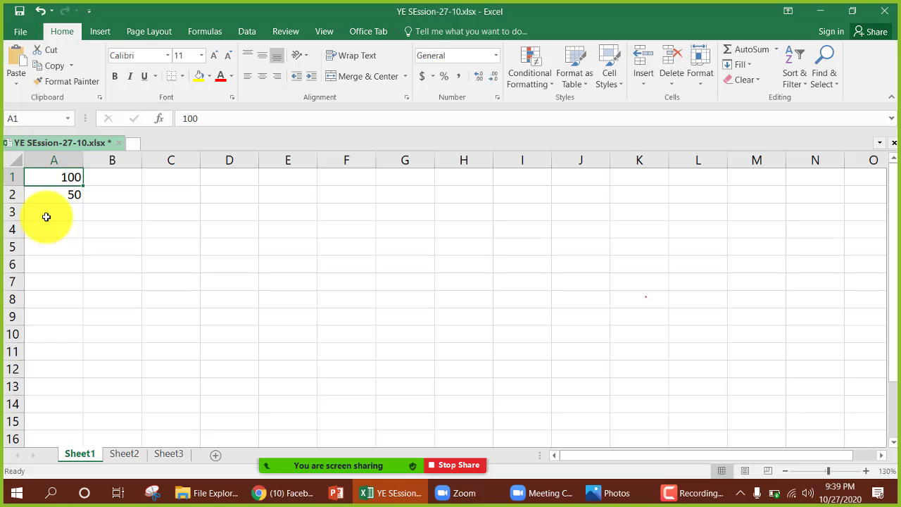
click(66, 193)
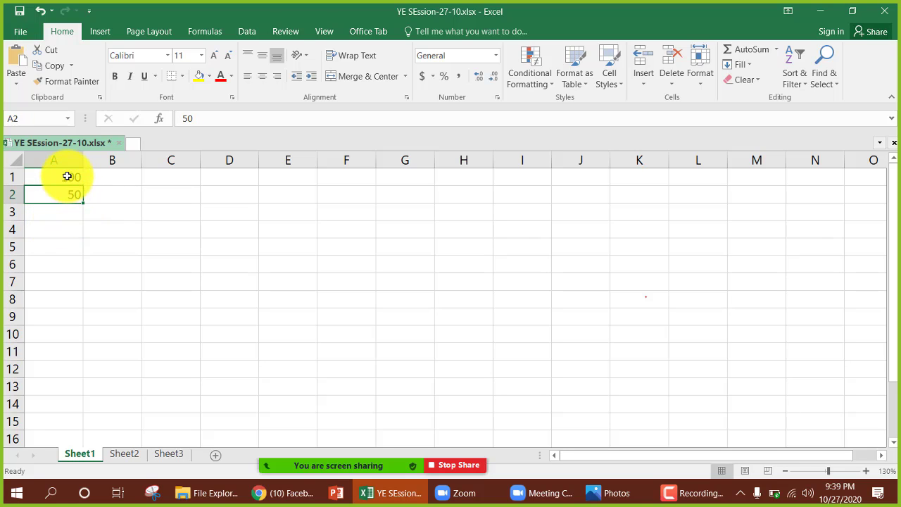
click(67, 177)
click(66, 195)
click(68, 178)
click(68, 197)
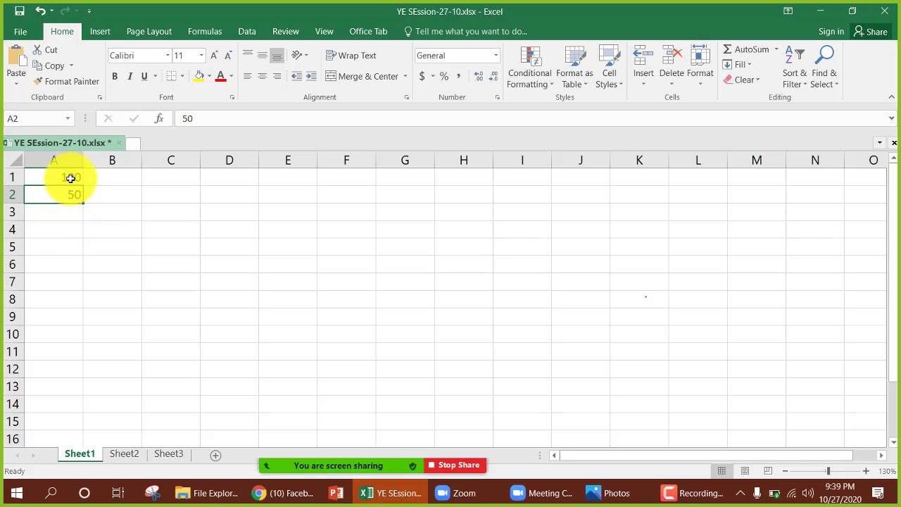
click(70, 178)
click(70, 195)
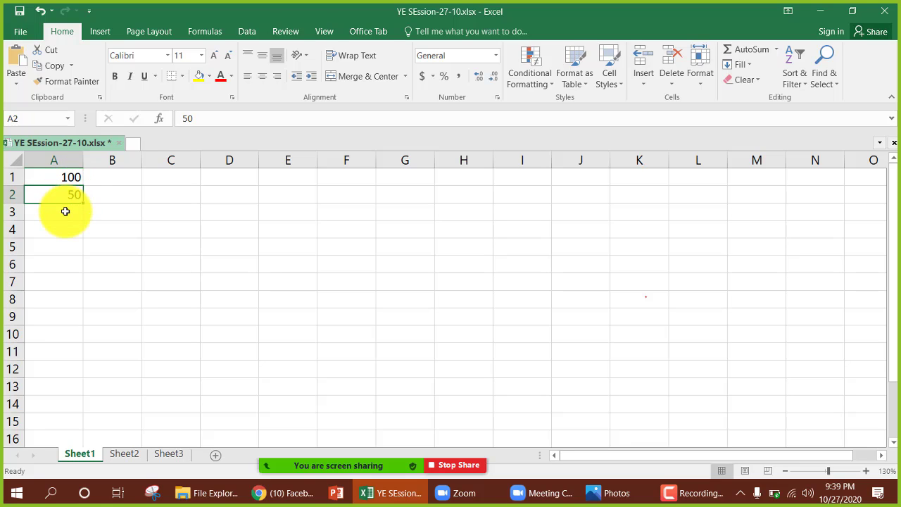
- Add cells A1 and A2 in cell A3 with the formula =A1+A2
click(63, 215)
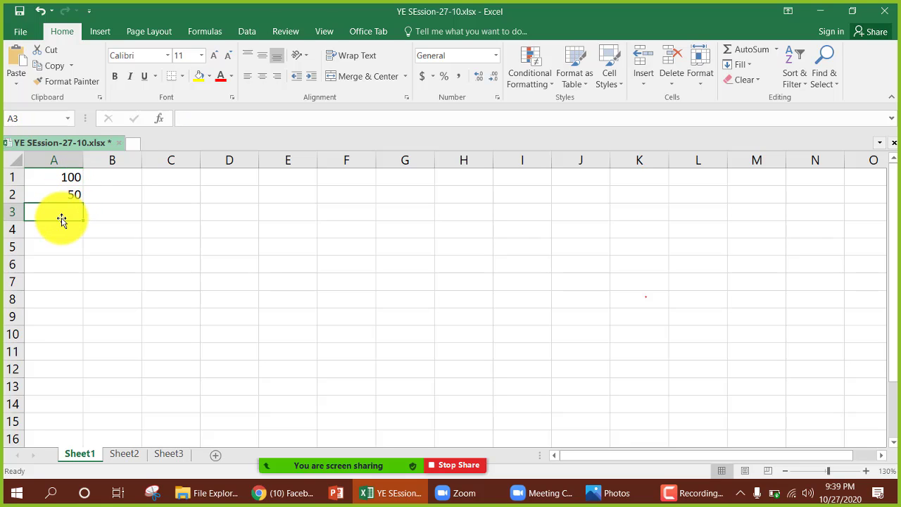
text(=)
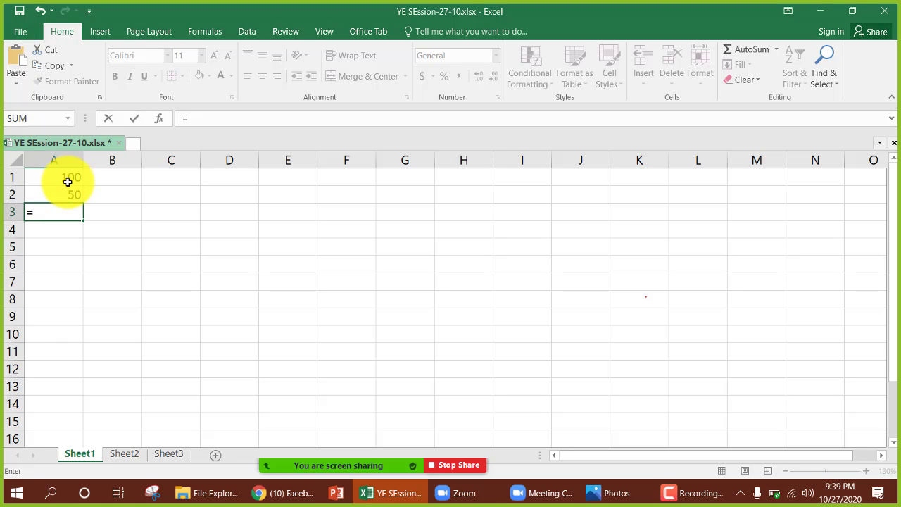
click(66, 179)
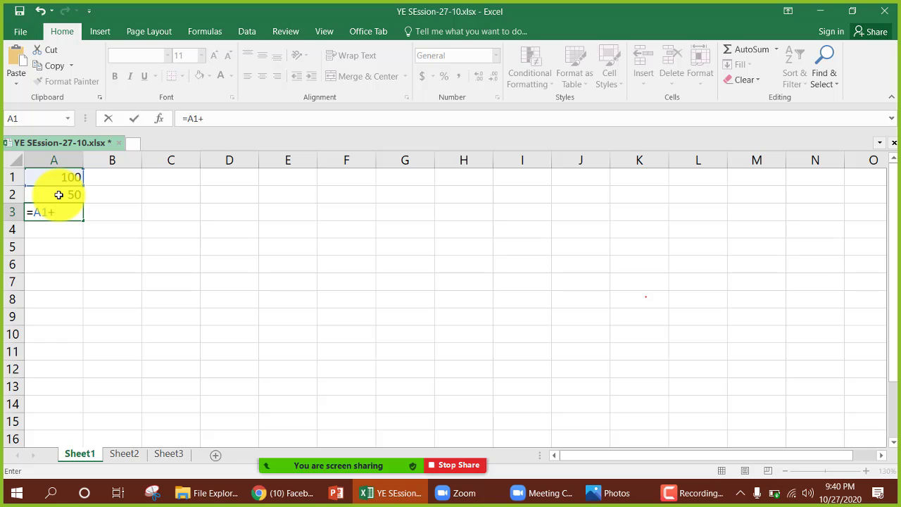
click(58, 194)
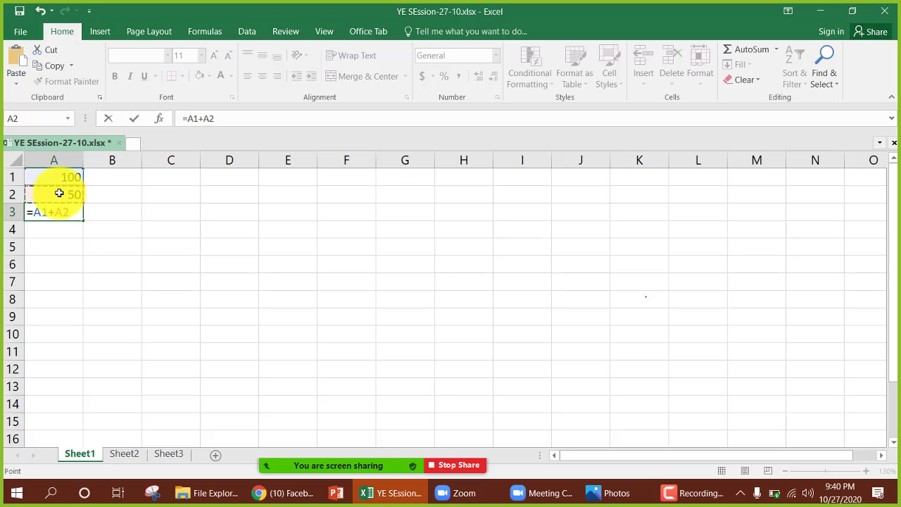
key(Return)
click(63, 208)
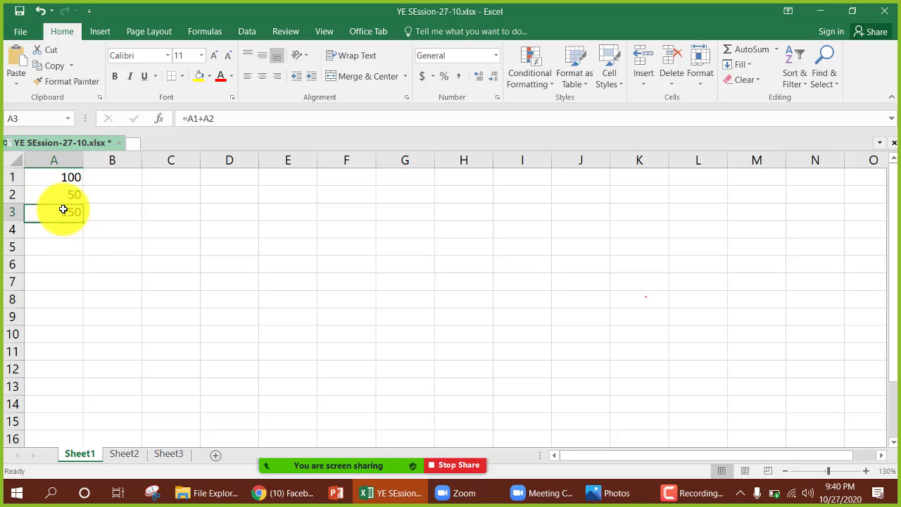
- Change the value in cell A1 to 600 and the value in cell A2 to 400
click(65, 182)
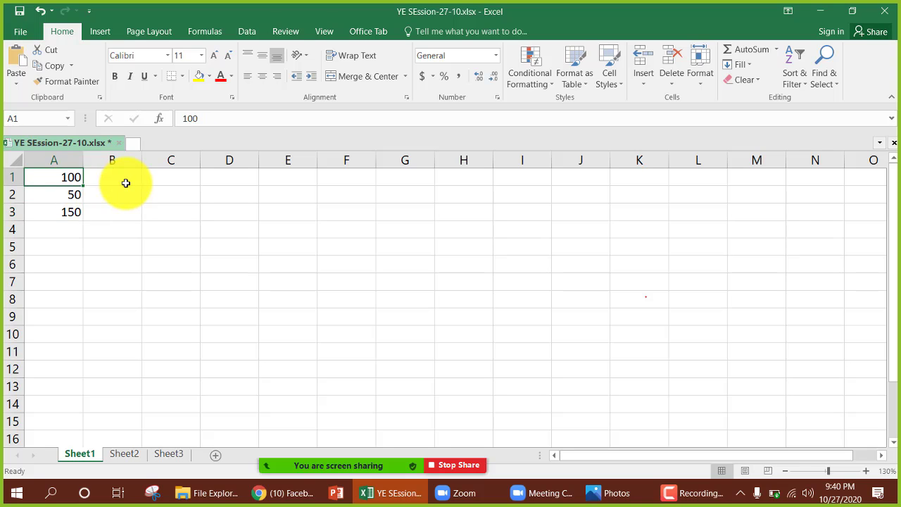
text(600)
key(Return)
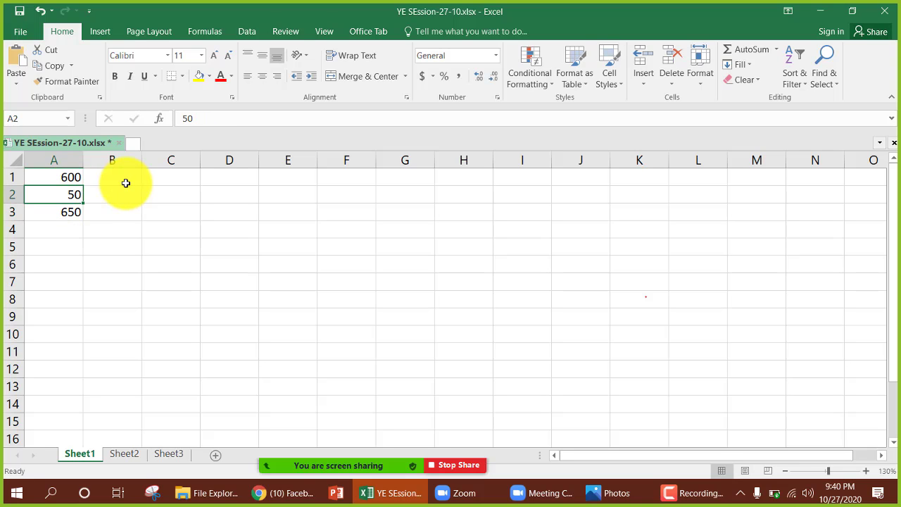
text(400)
key(Return)
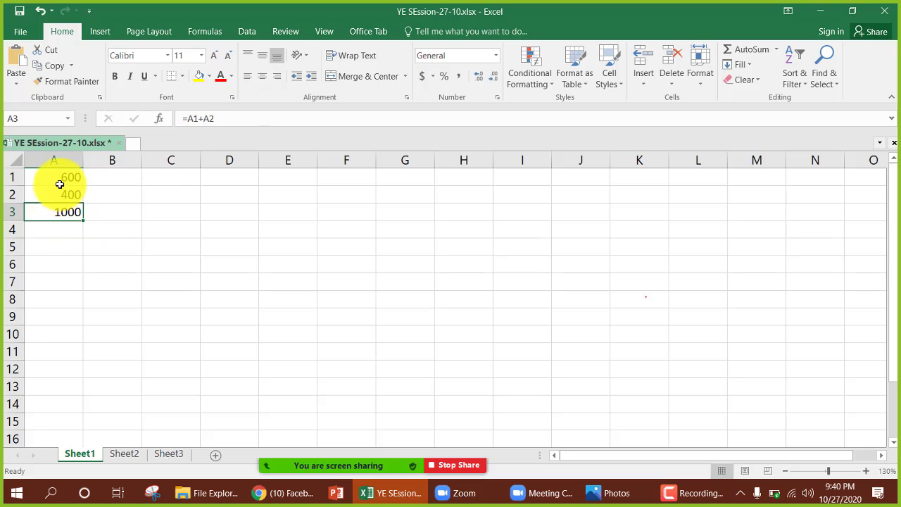
double_click(53, 211)
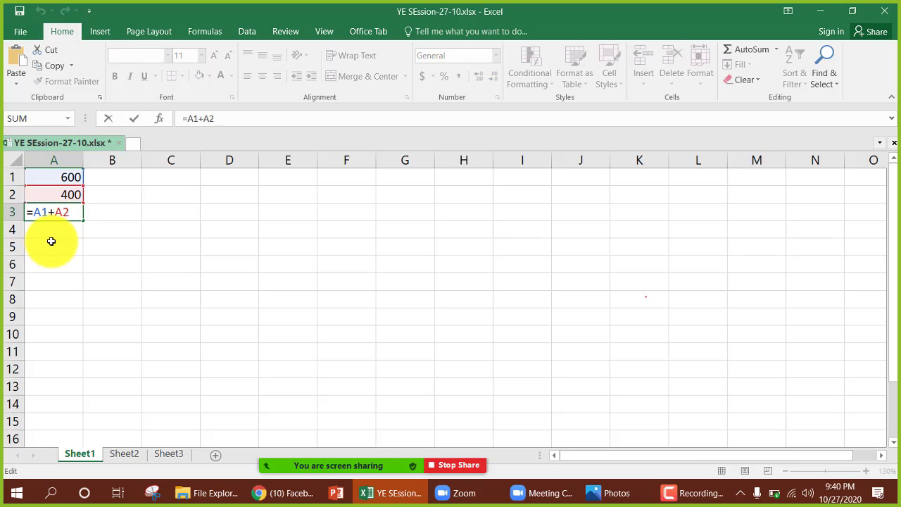
click(57, 230)
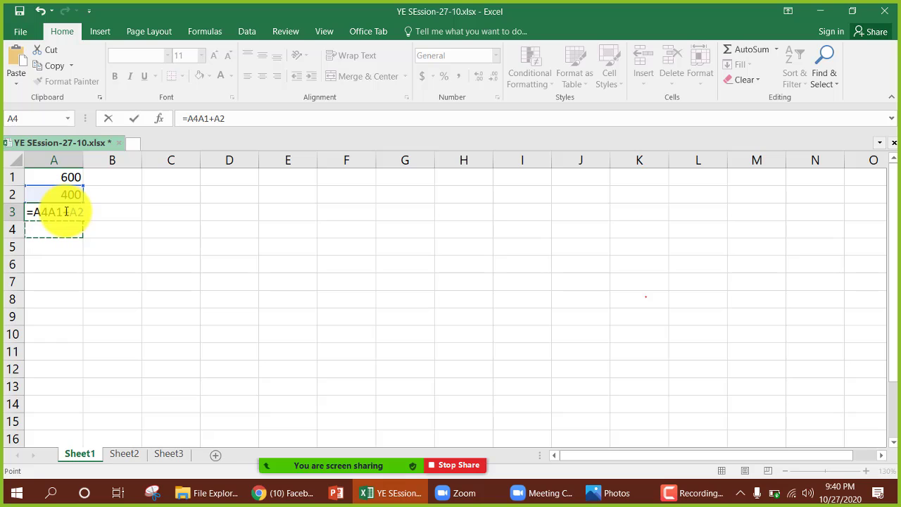
key(BackSpace)
key(BackSpace)
key(Return)
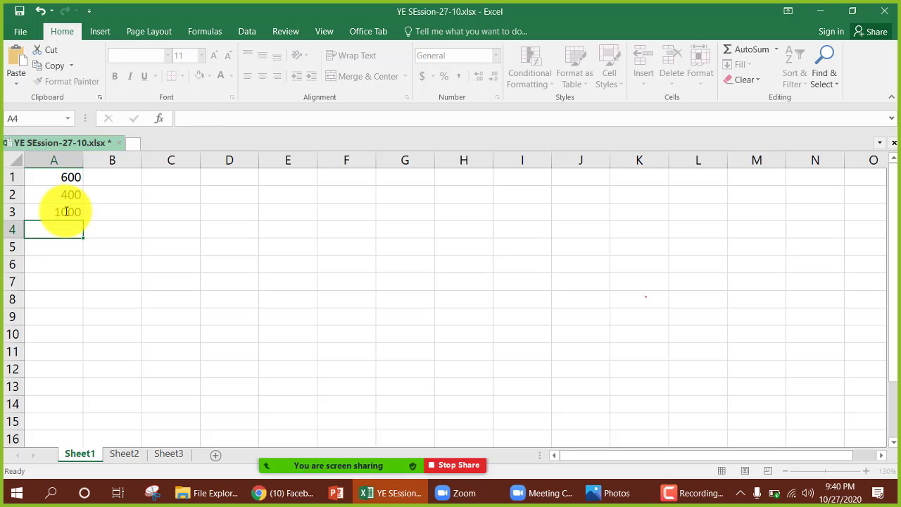
- Replace the formula in cell A3 with the SUM function formula =sum(A1+A2)
click(65, 212)
key(Delete)
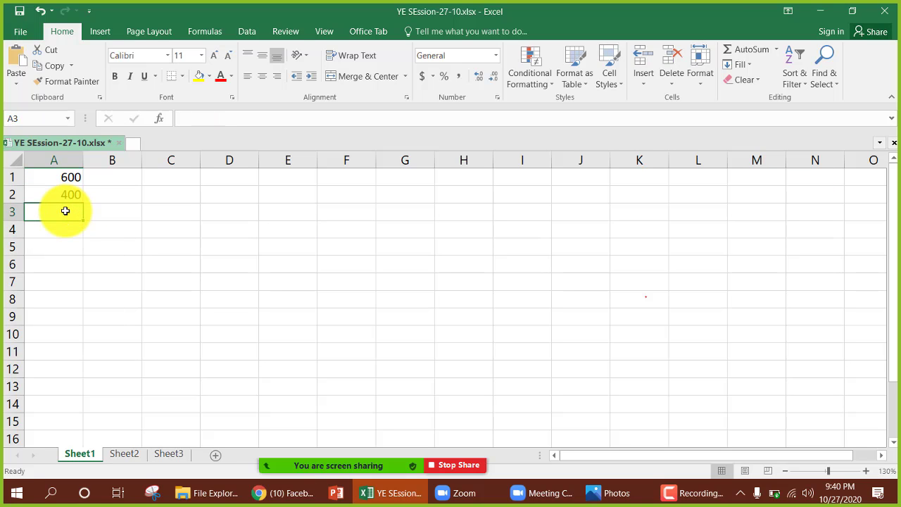
text(=)
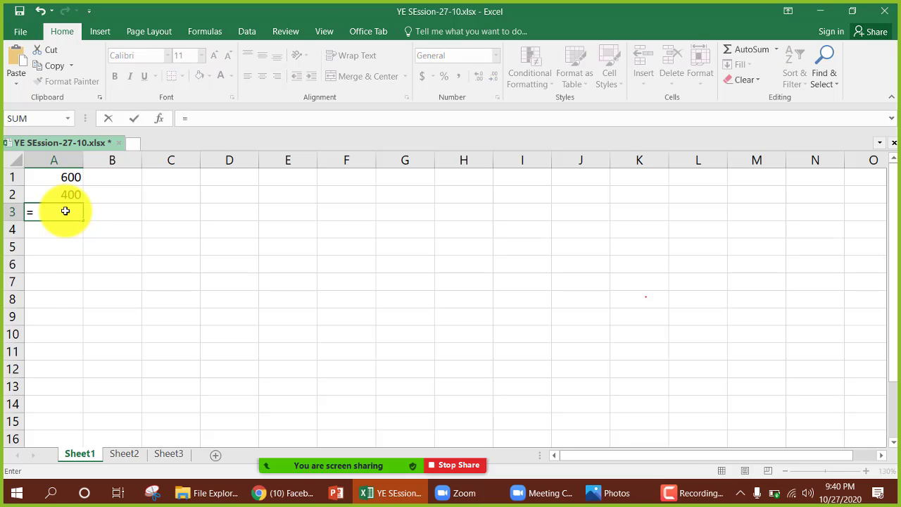
text(sum)
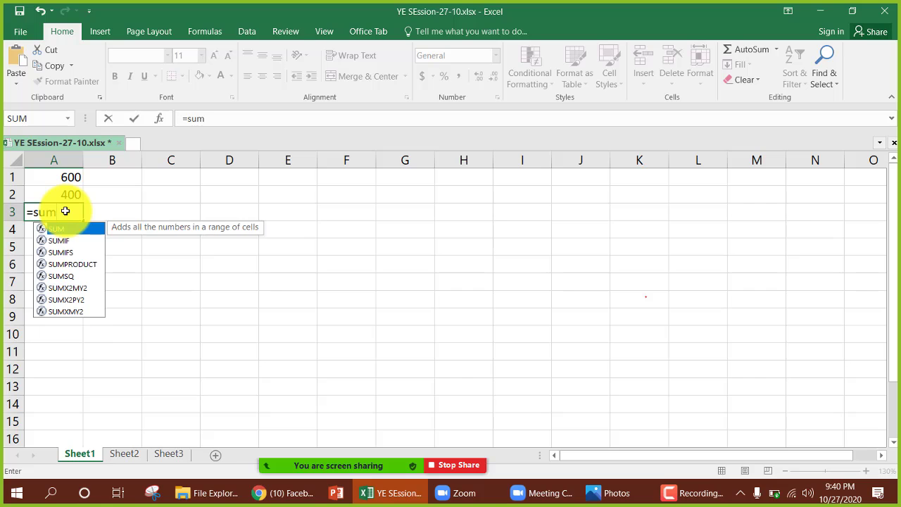
text(()
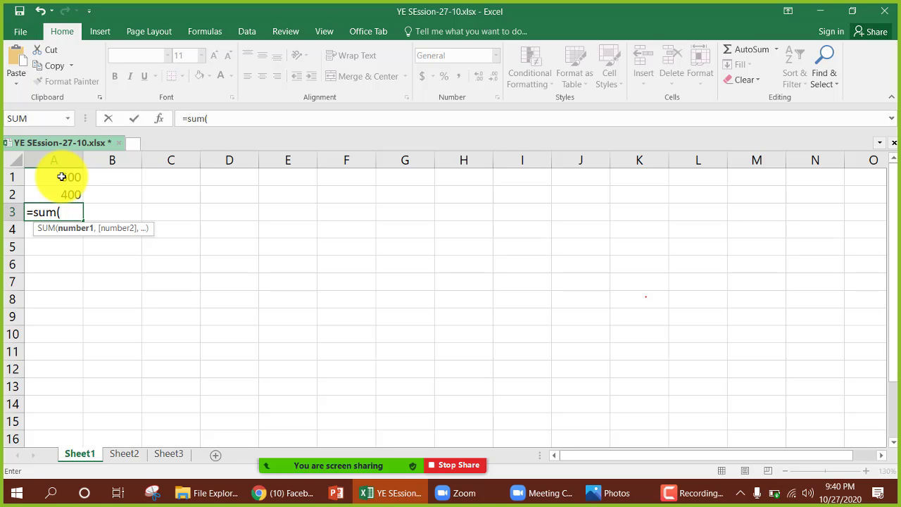
click(62, 177)
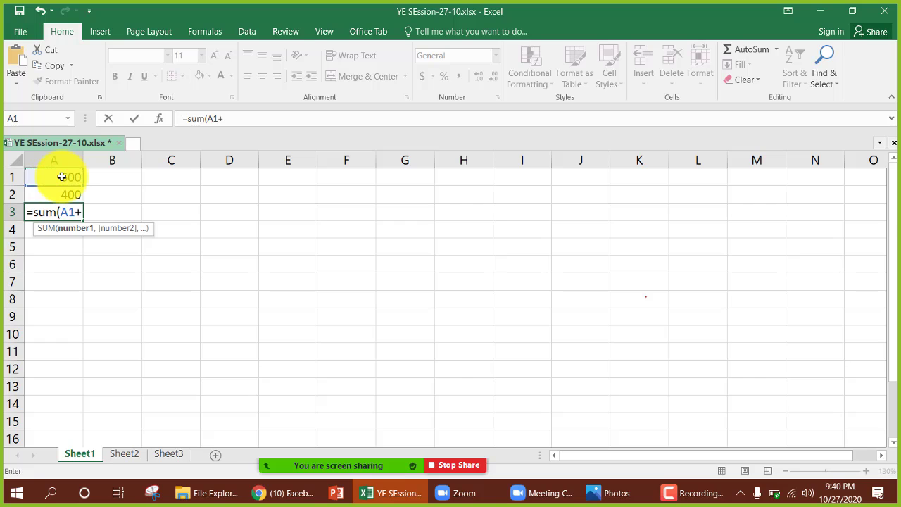
click(57, 197)
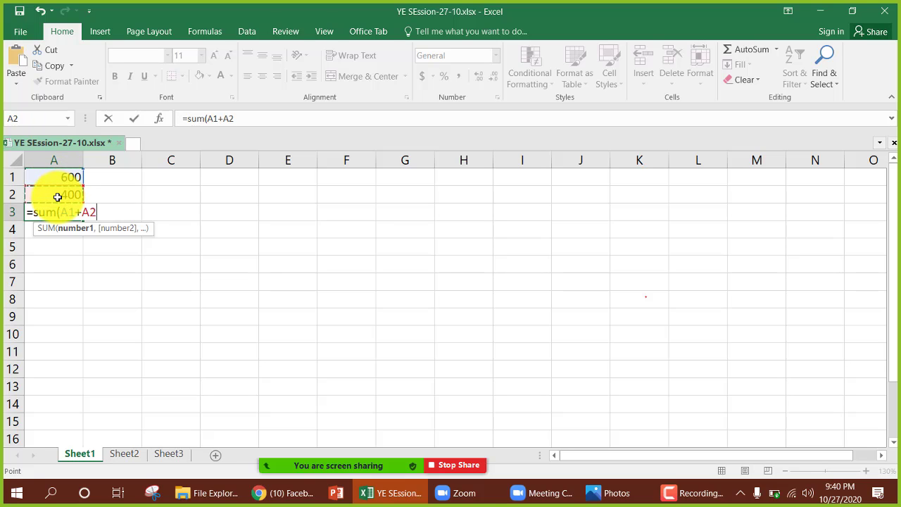
text())
key(Return)
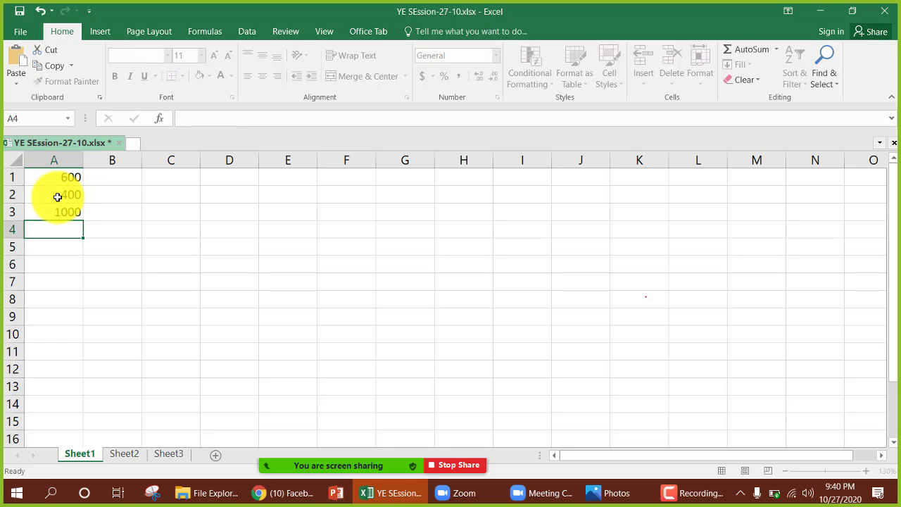
- Enter 5000 in cell B1 and 3000 in cell B2
click(100, 177)
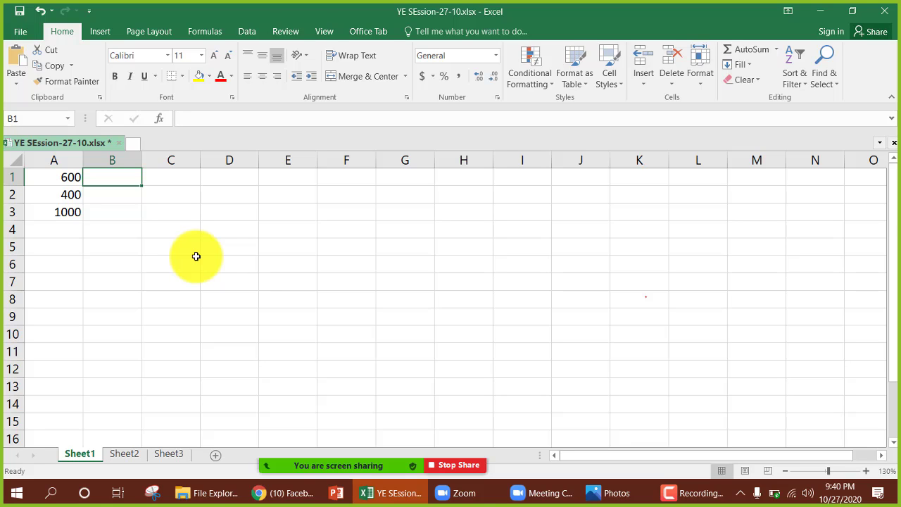
text(5000)
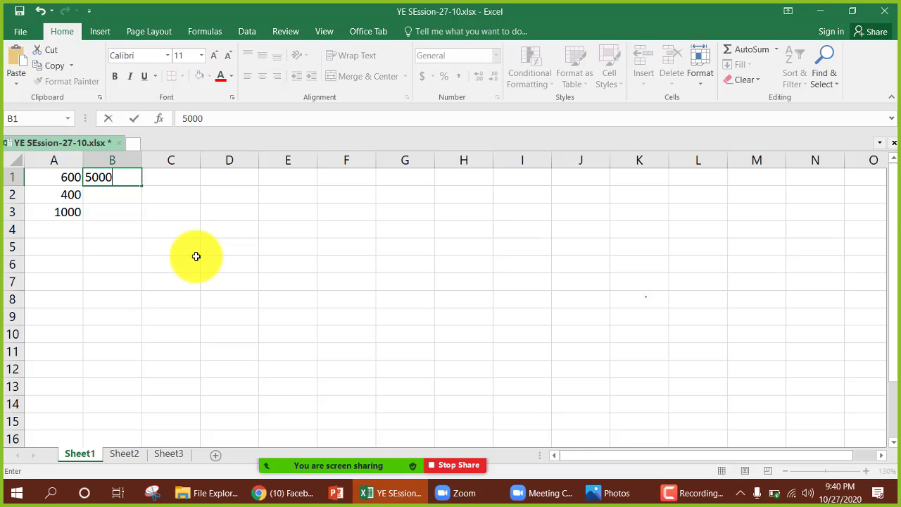
key(Return)
text(3000)
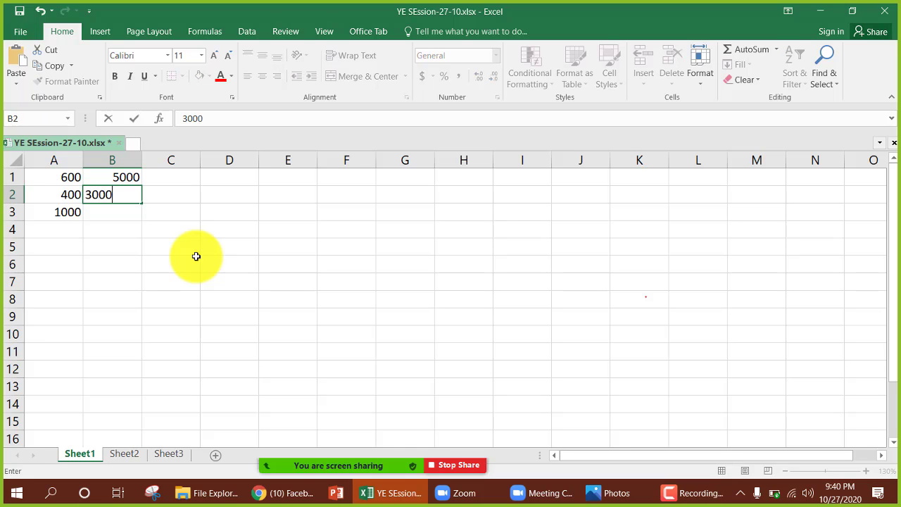
key(Return)
- Try to subtract B1 from B2 in cell B3 with the formula =sum(B2-B1)
text(=sum()
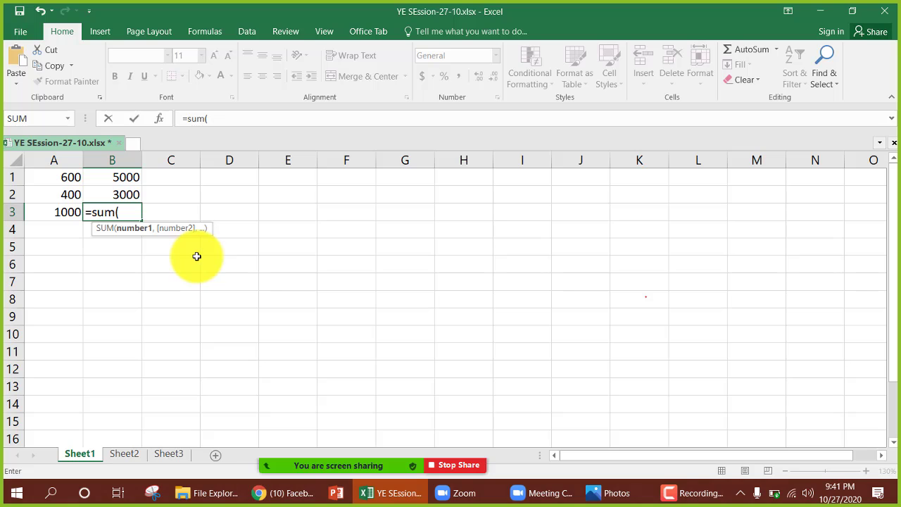
click(117, 177)
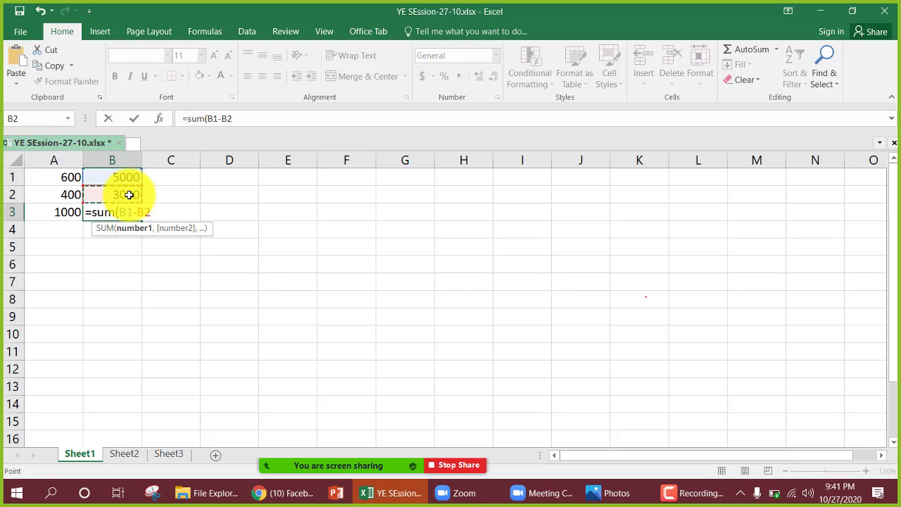
key(BackSpace)
key(BackSpace)
key(BackSpace)
key(BackSpace)
key(BackSpace)
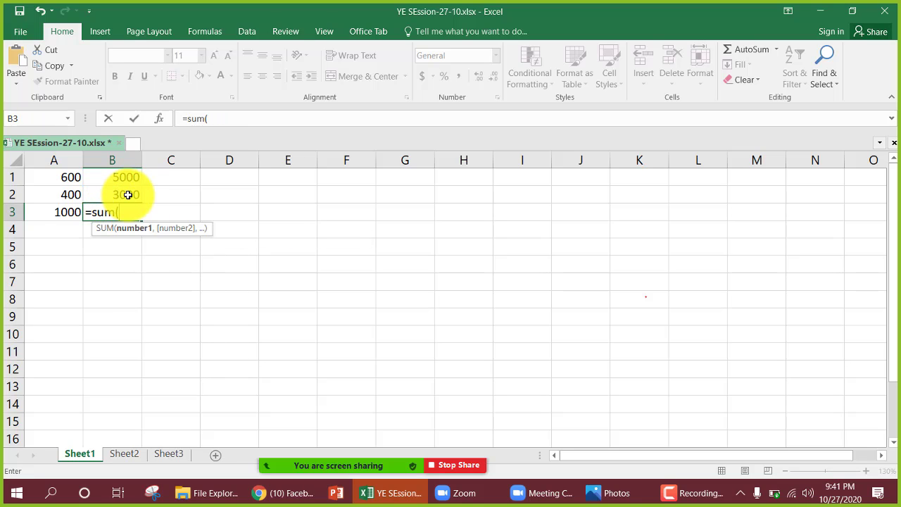
click(128, 196)
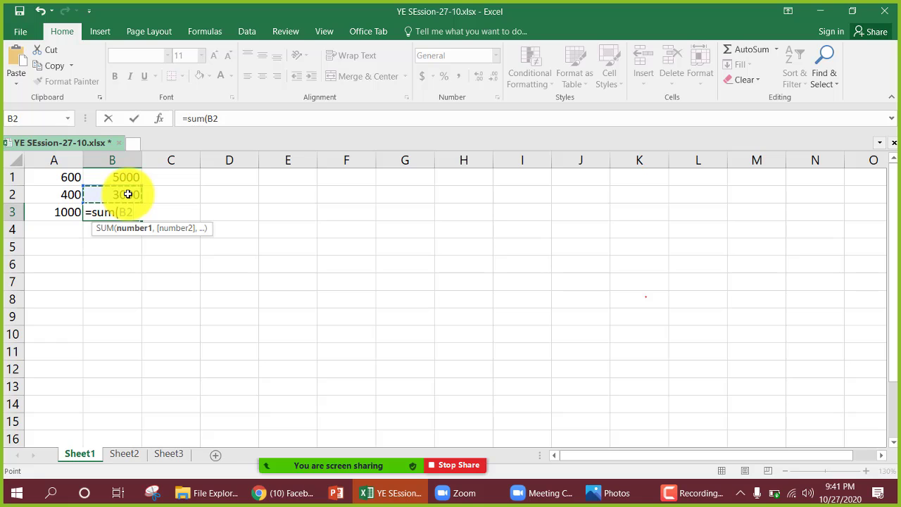
text(-)
click(124, 177)
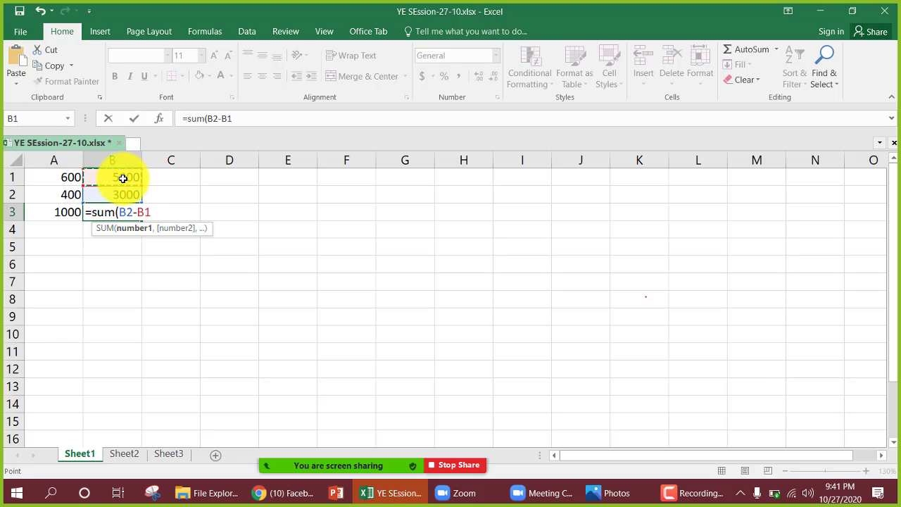
text())
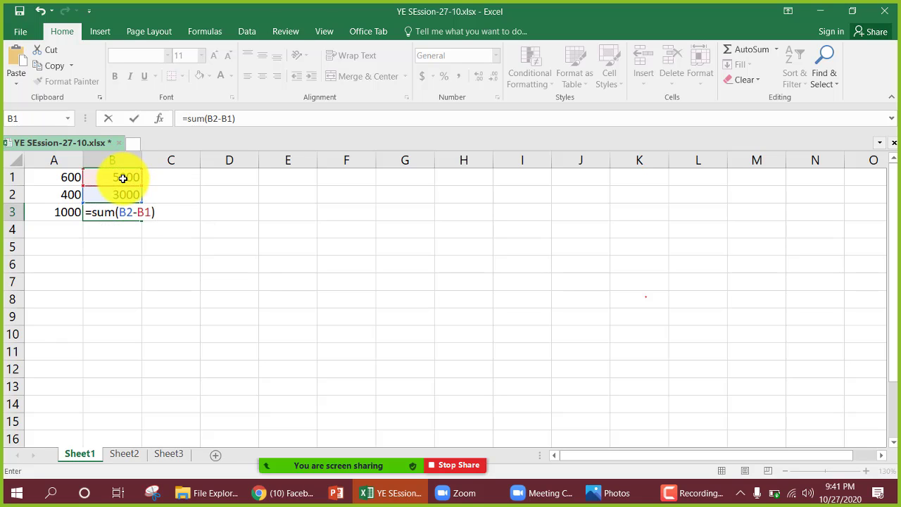
key(Return)
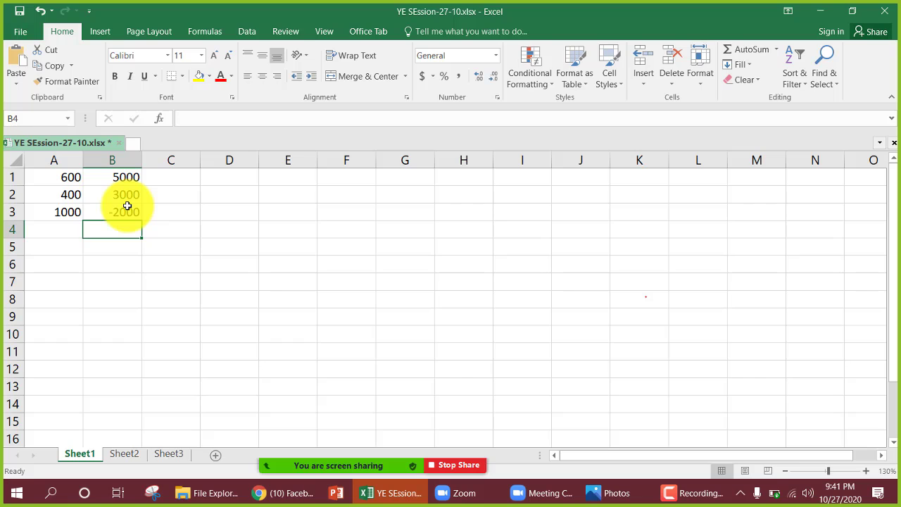
- Replace the content of cell B3 with the formula =sum(B1-B2) to subtract B2 from B1
click(124, 210)
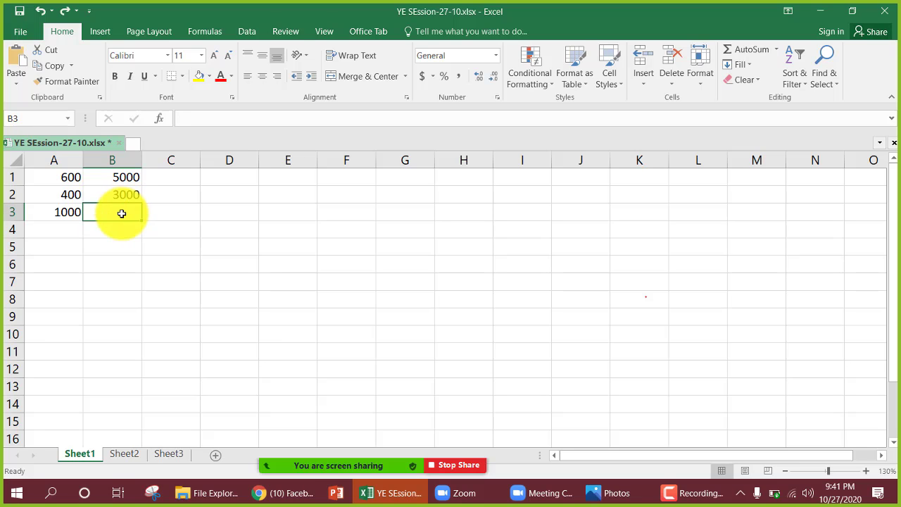
key(BackSpace)
text(=sum)
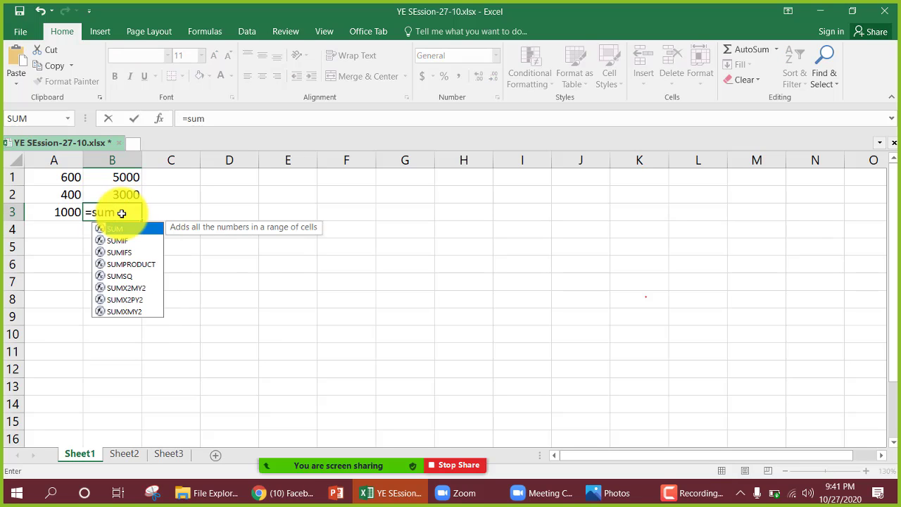
text(()
click(110, 177)
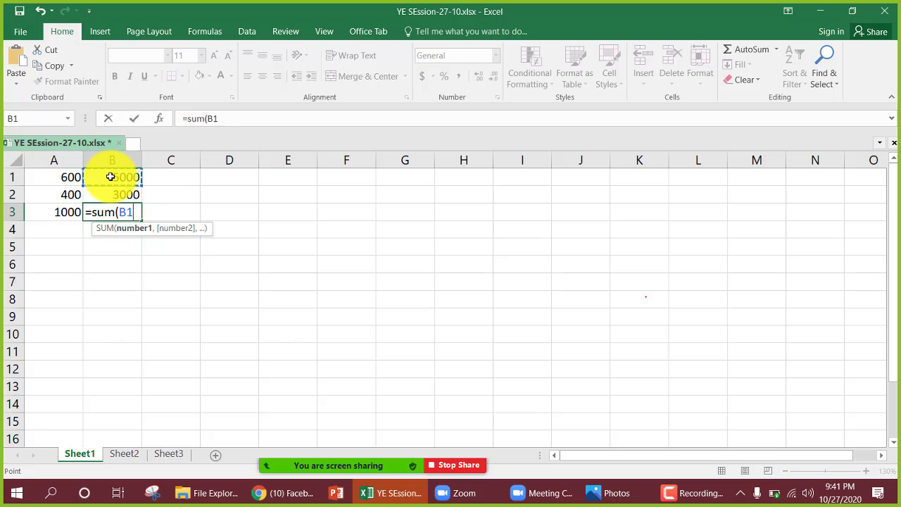
text(-)
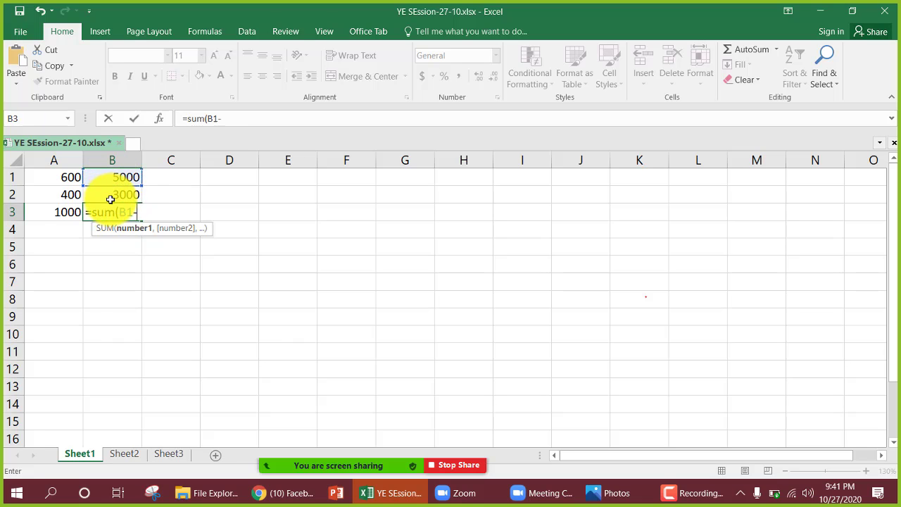
click(112, 193)
text())
key(Return)
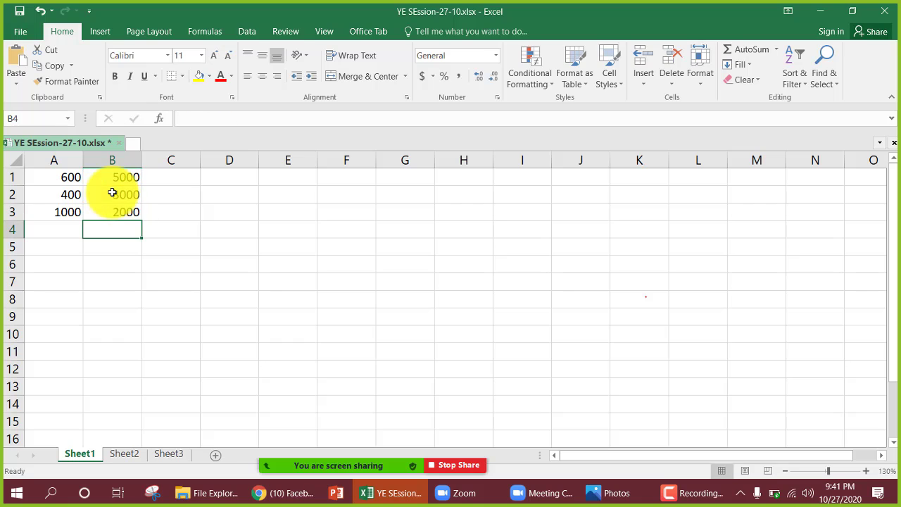
- Enter 100 in cell C1 and 30 in cell C2
click(183, 181)
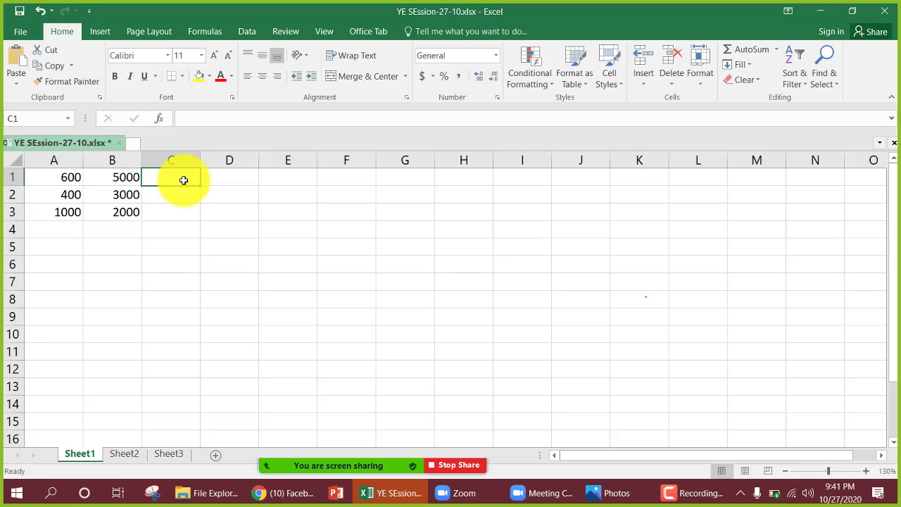
text(100)
key(Return)
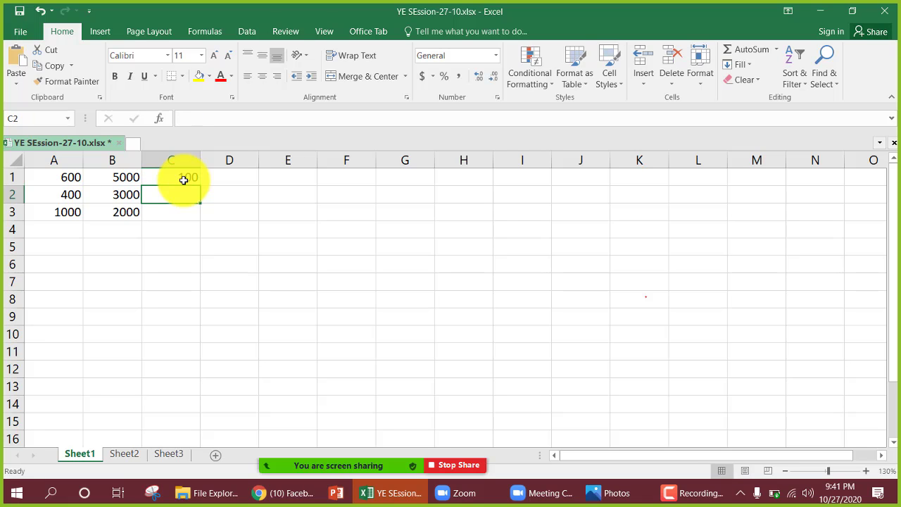
text(30)
key(Return)
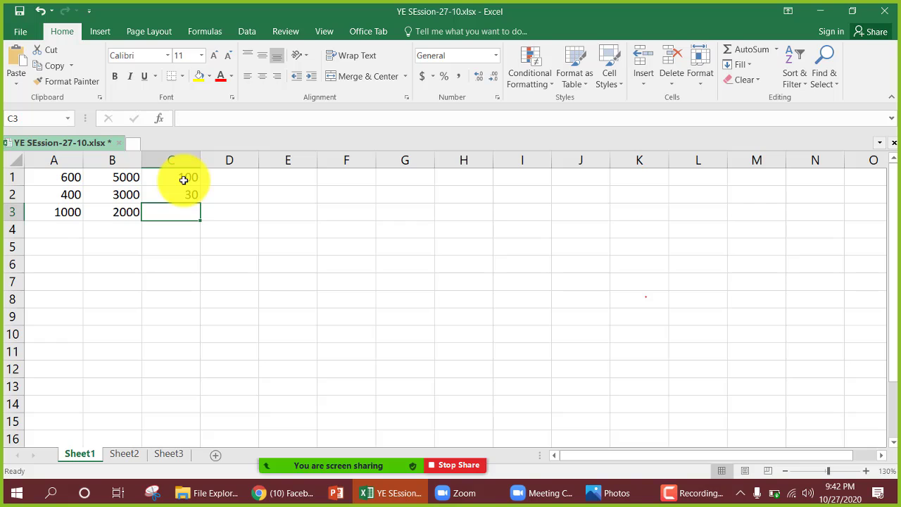
- Multiply cells C1 and C2 in cell C3 with the formula =sum(C1*C2)
text(=sum()
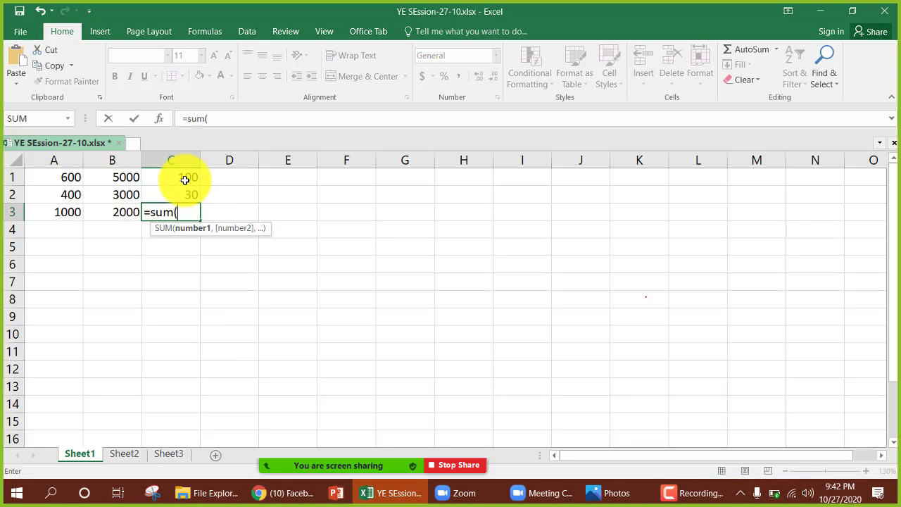
click(185, 180)
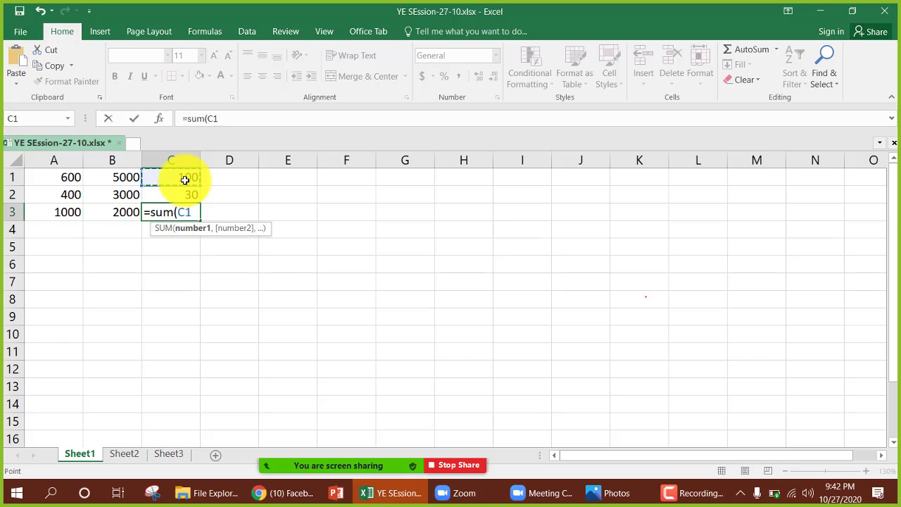
text(*)
click(184, 194)
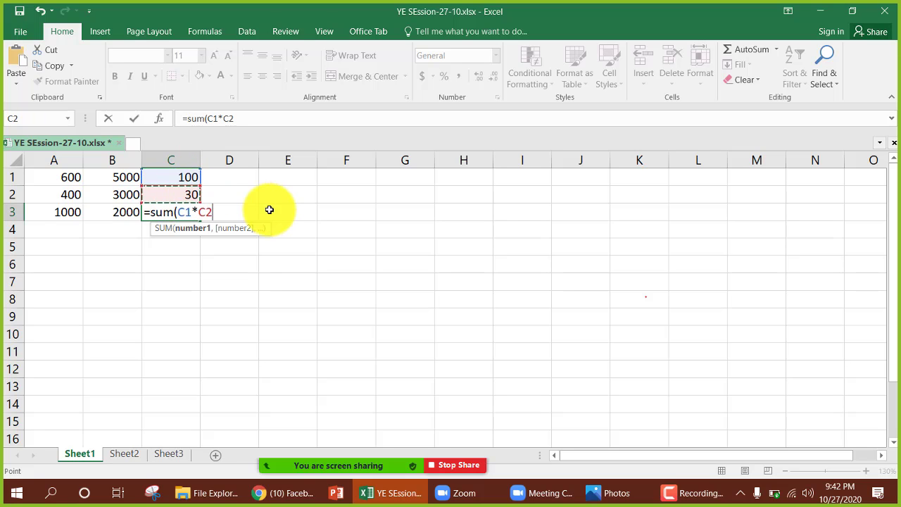
text())
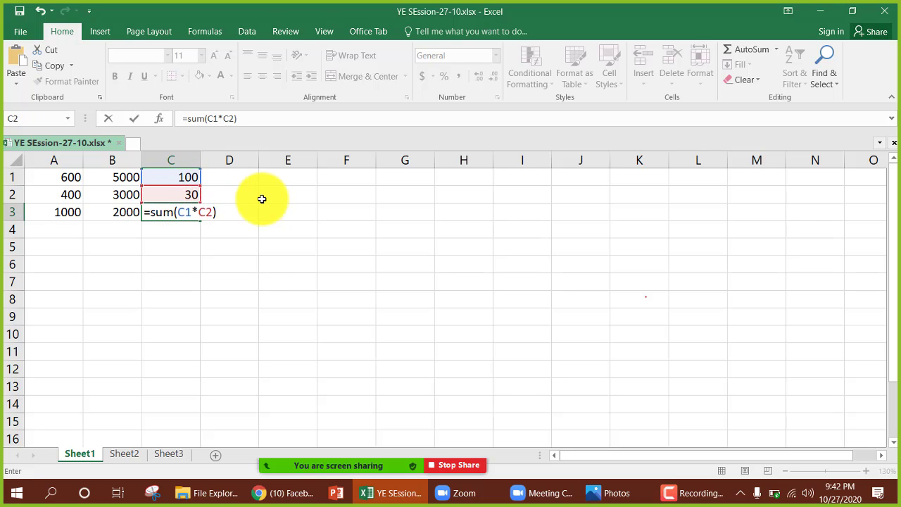
key(Return)
- Enter 500 in cell D1 and 100 in cell D2
click(231, 178)
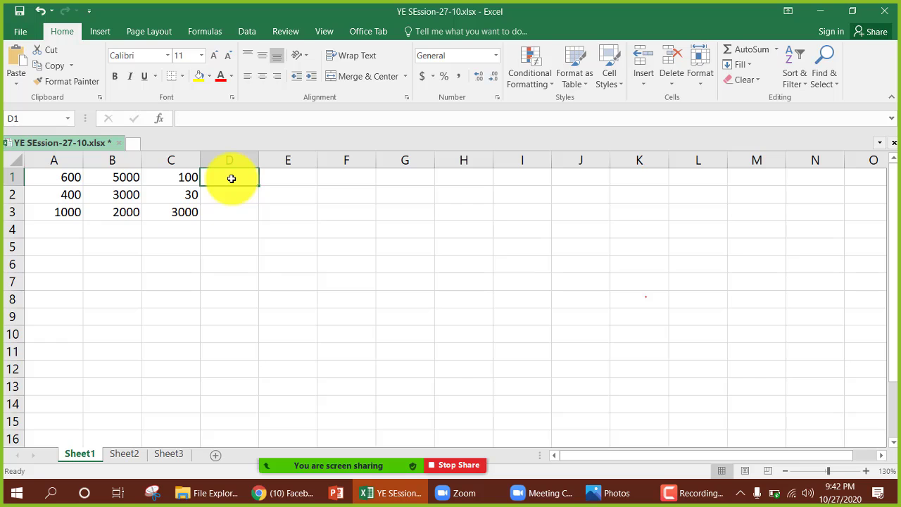
text(500)
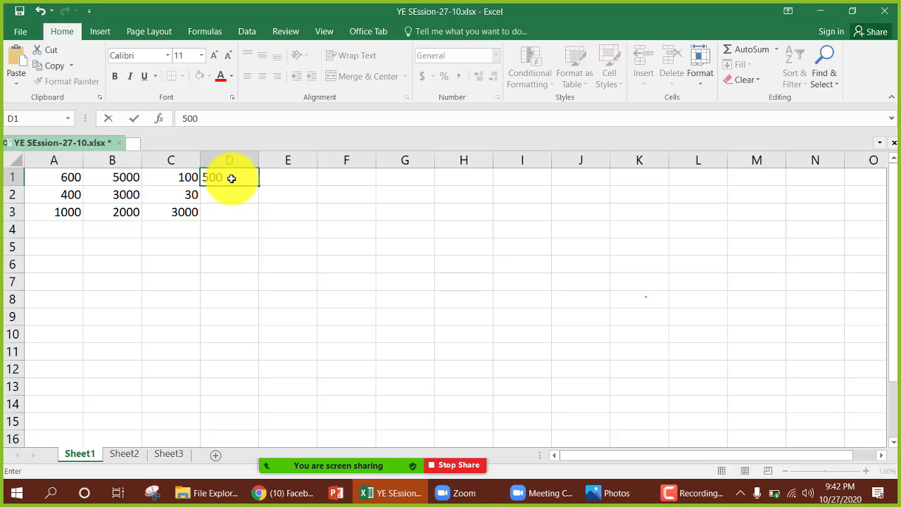
key(Return)
text(100)
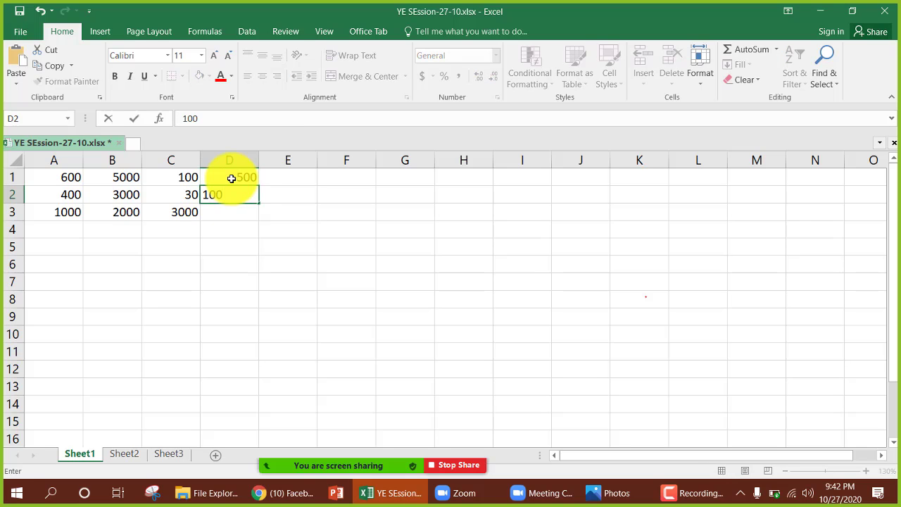
key(Return)
- Divide cell D1 by cell D2 in cell D3 with the formula =sum(D1/D2)
text(=)
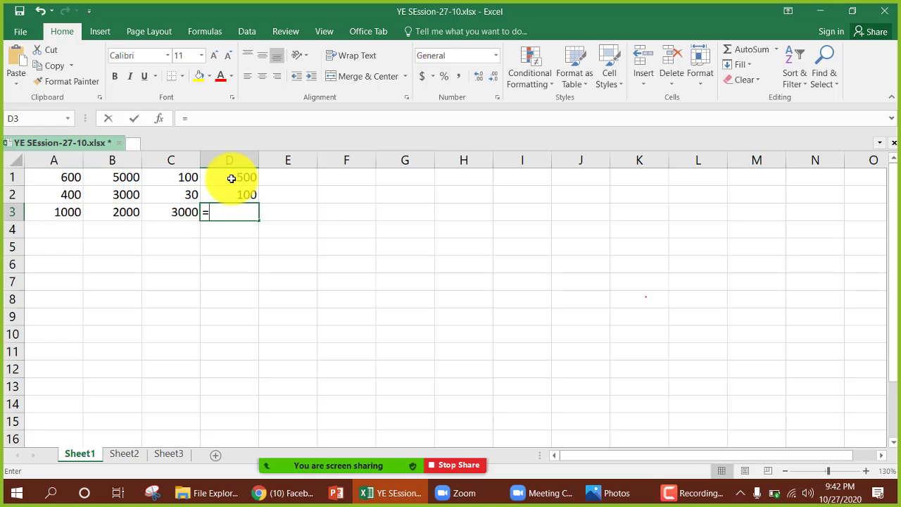
text(sum()
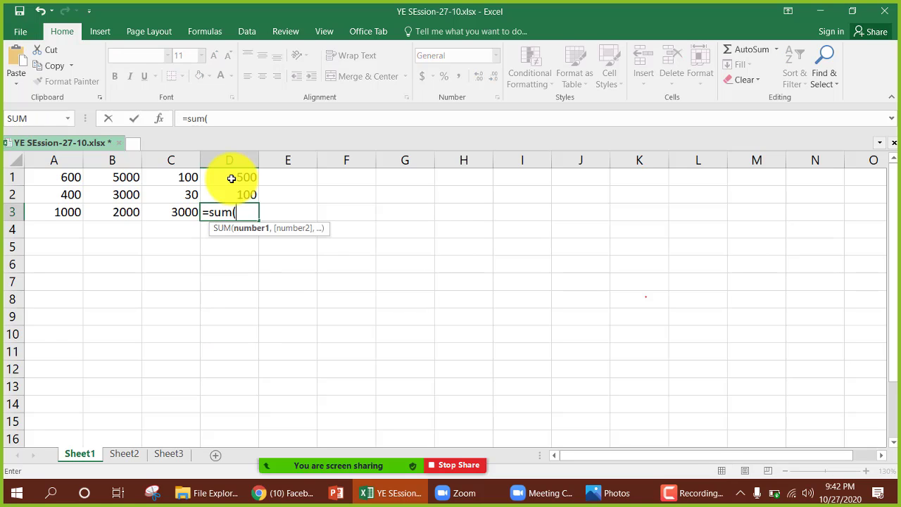
click(233, 177)
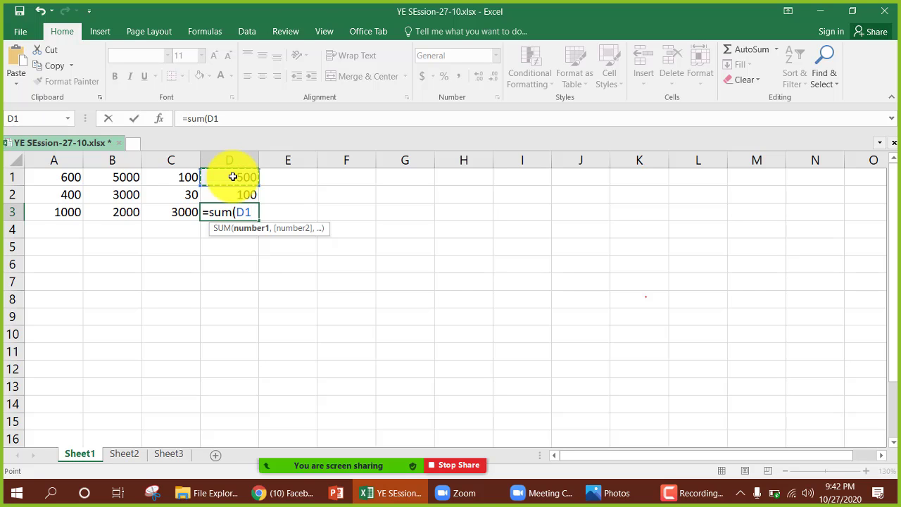
text(/)
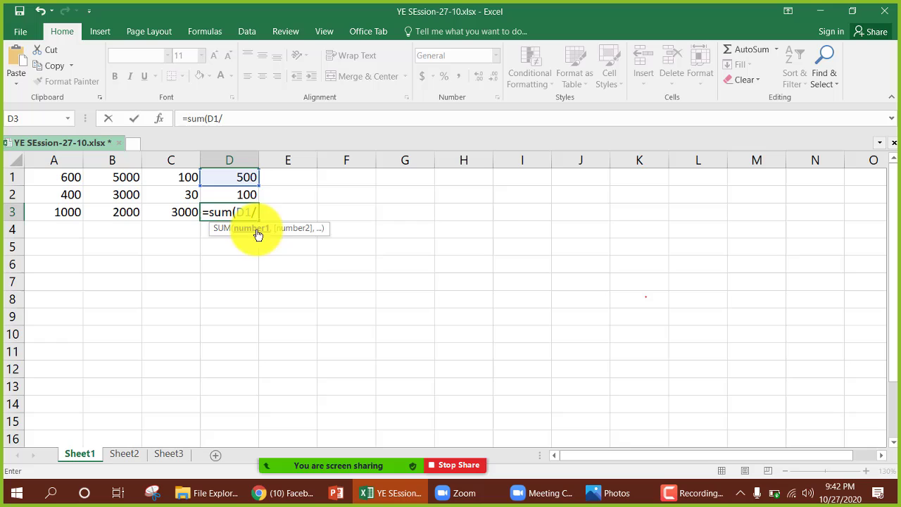
click(241, 195)
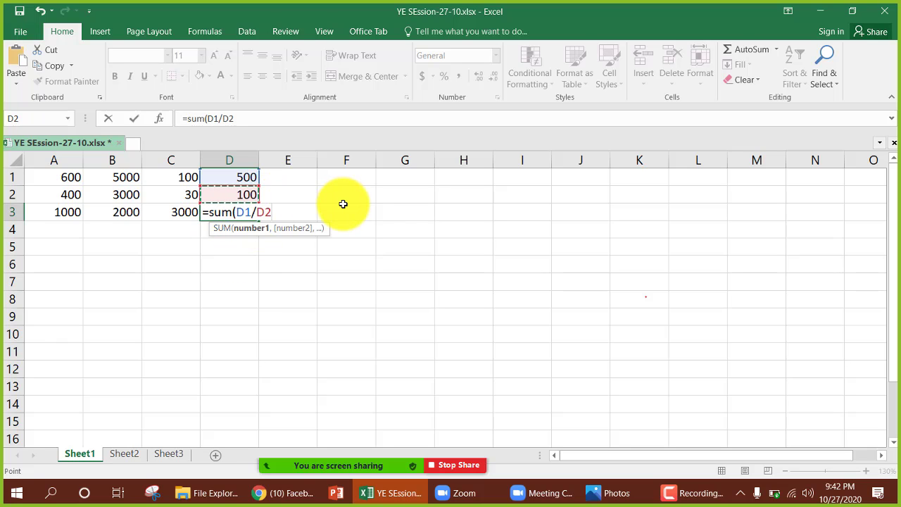
text())
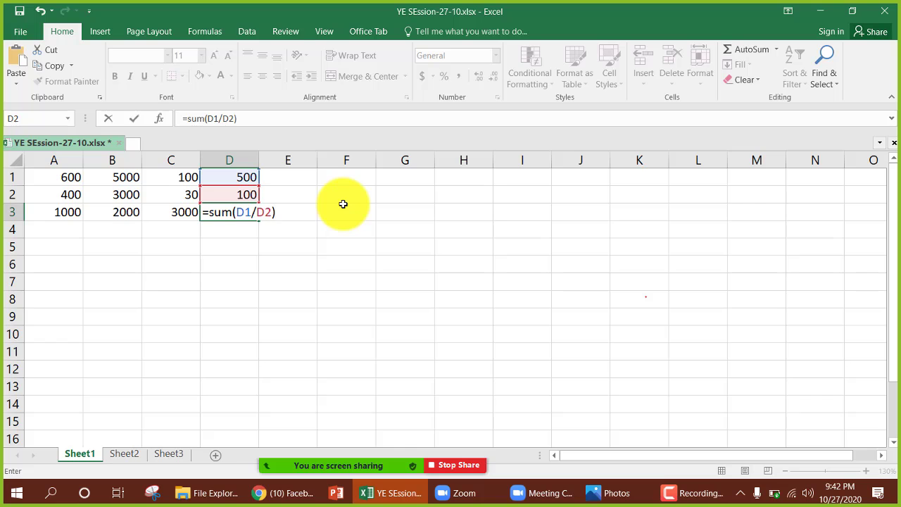
key(Return)
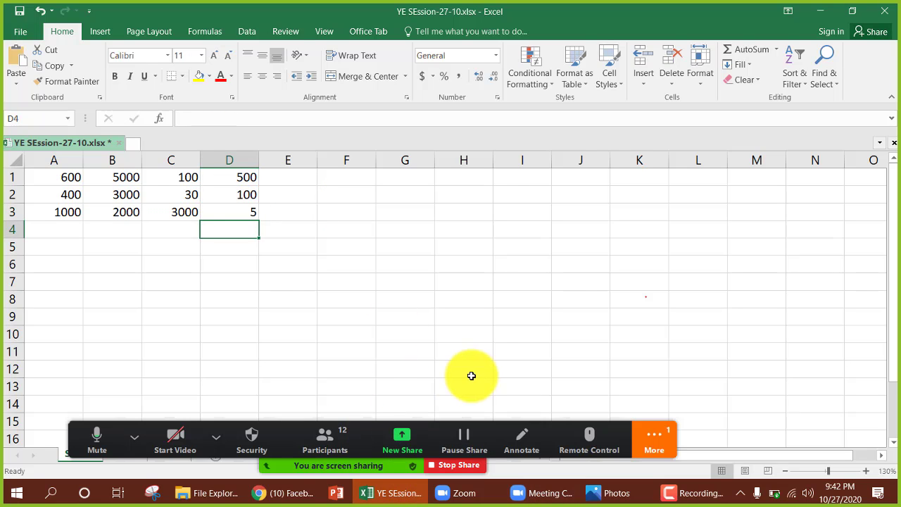
- Highlight the result cells A3 to E3 with a yellow fill color
drag(50, 212, 268, 207)
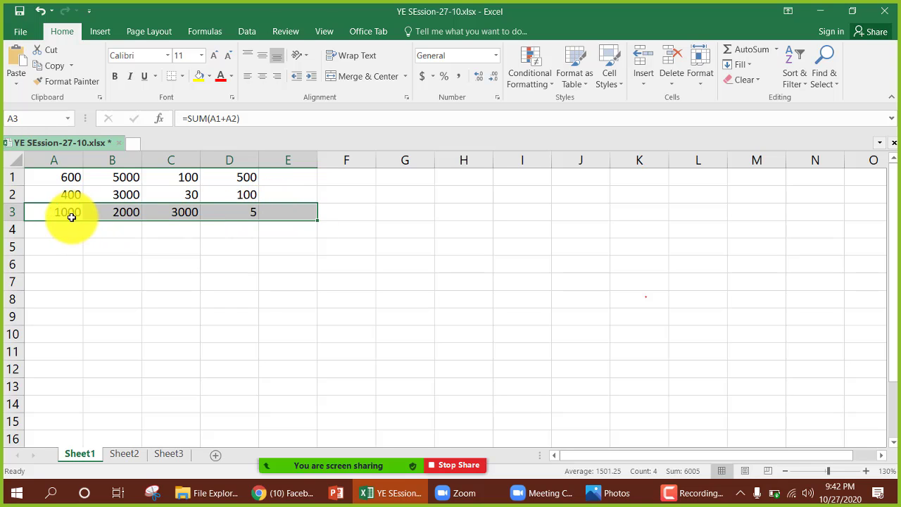
click(200, 75)
click(225, 240)
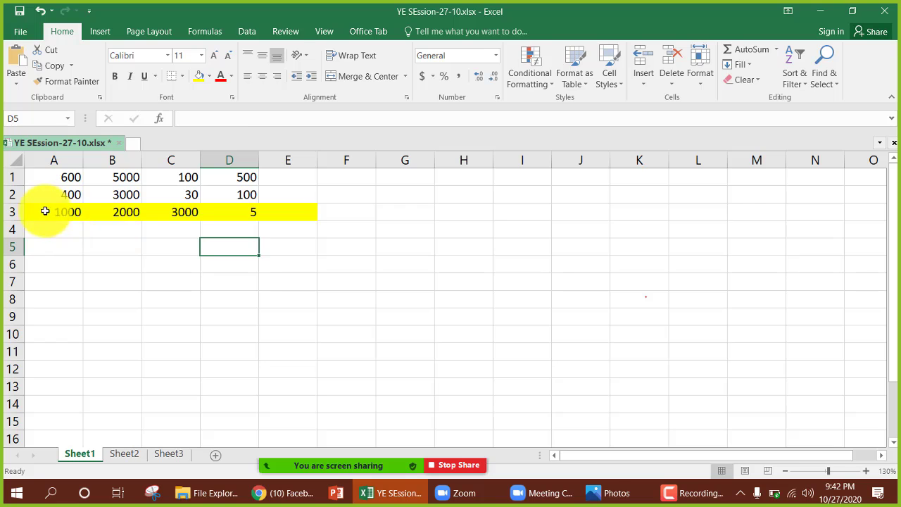
drag(44, 212, 275, 207)
click(291, 179)
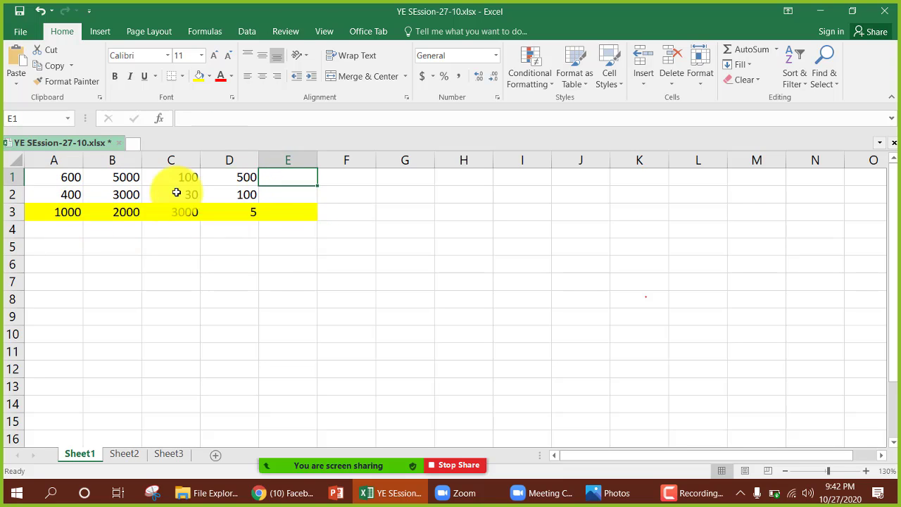
click(65, 183)
click(120, 184)
click(176, 180)
click(240, 178)
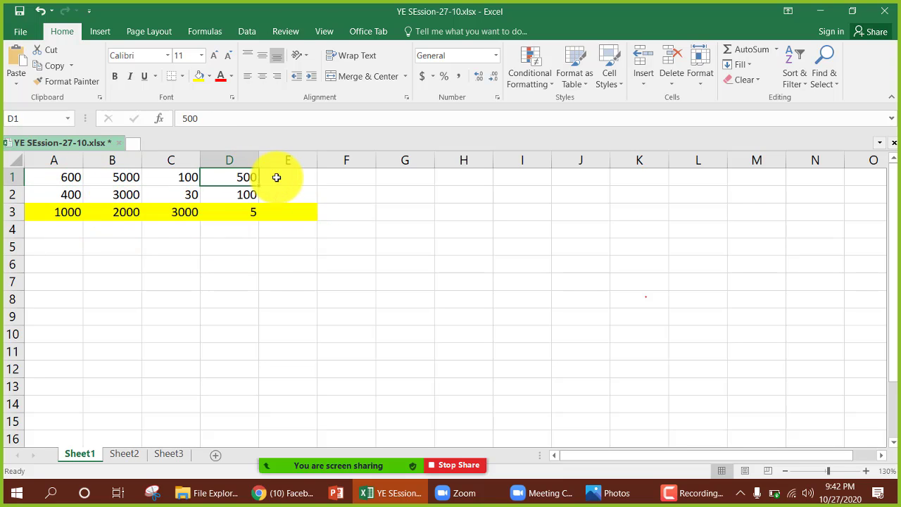
- Enter 5000 in cell E1 and start a SUM formula in cell E2
click(294, 177)
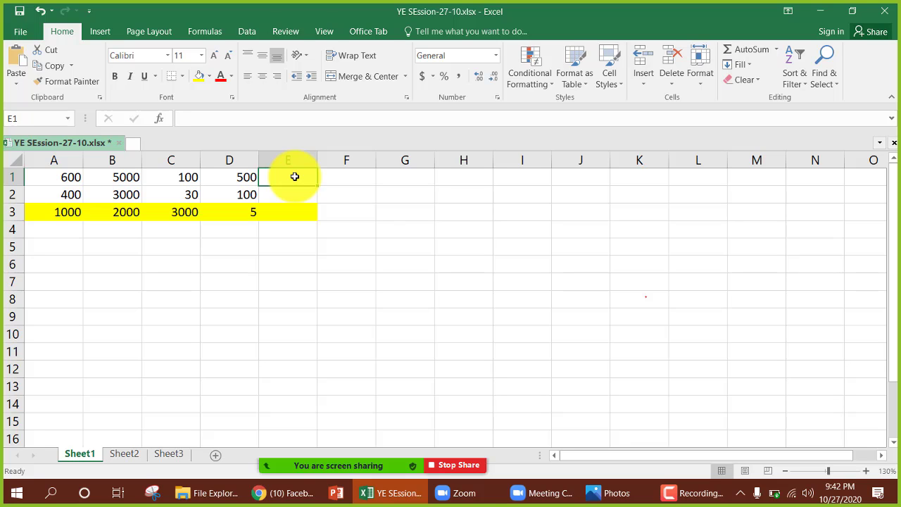
text(5000)
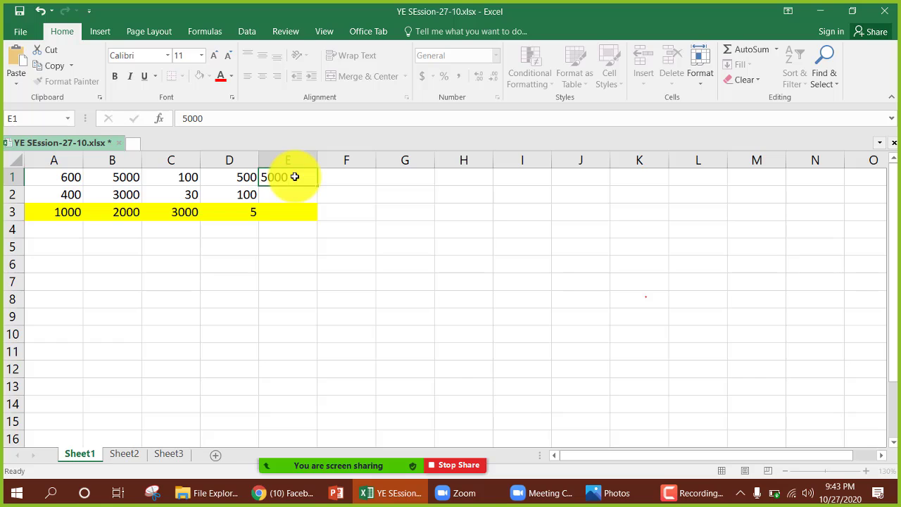
key(Return)
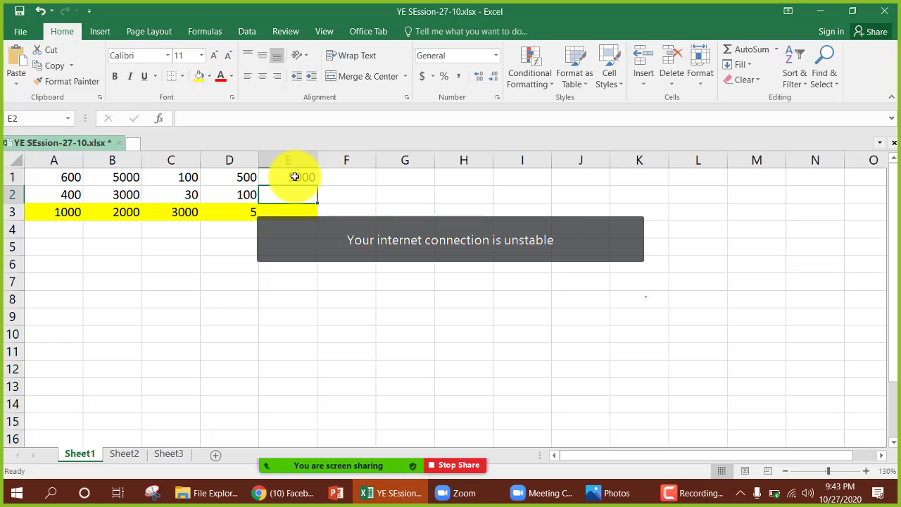
text(=s)
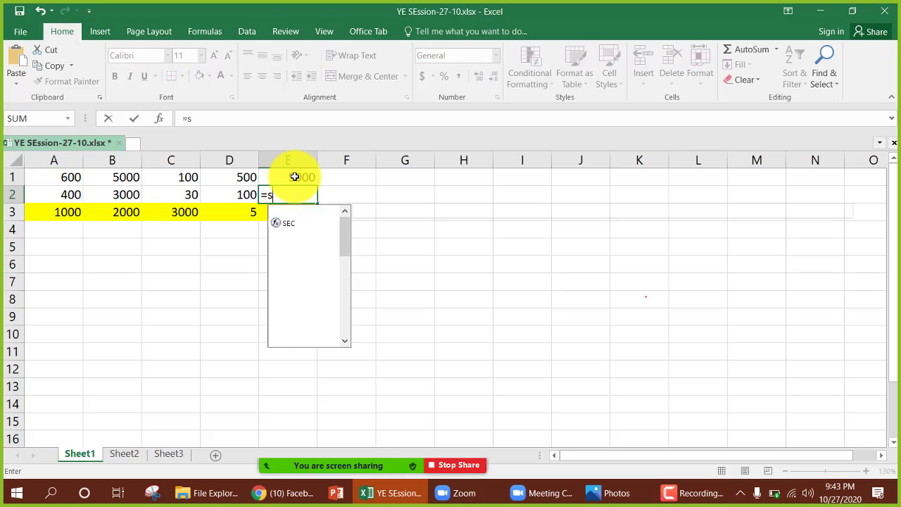
text(um()
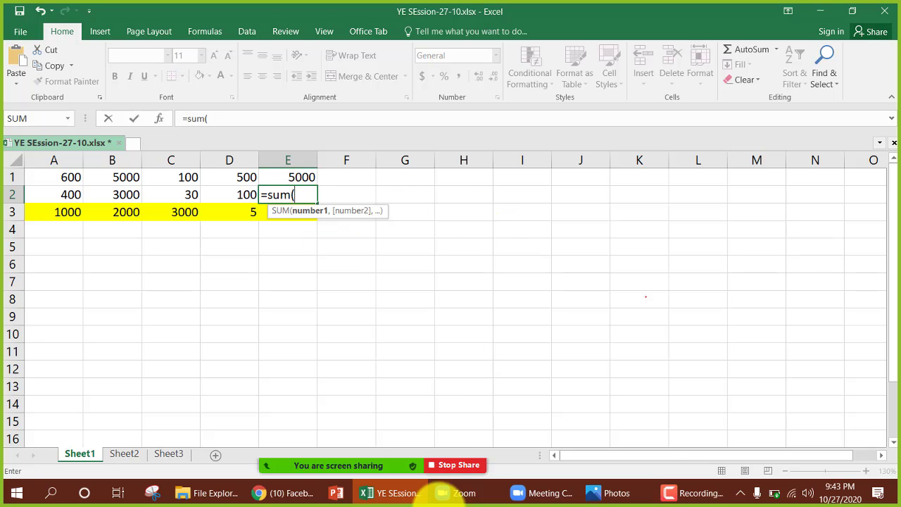
- Check the Zoom meeting's participant list and return to the workbook
mouse_move(374, 466)
click(325, 443)
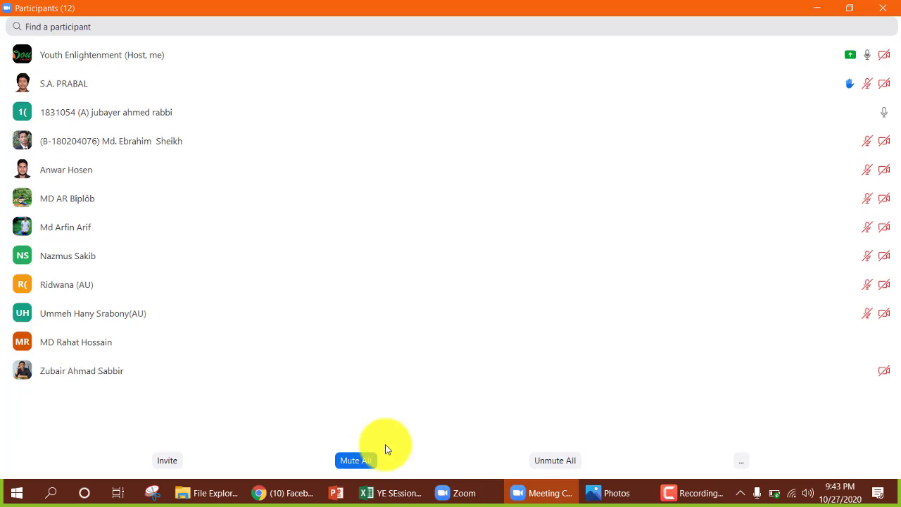
click(810, 7)
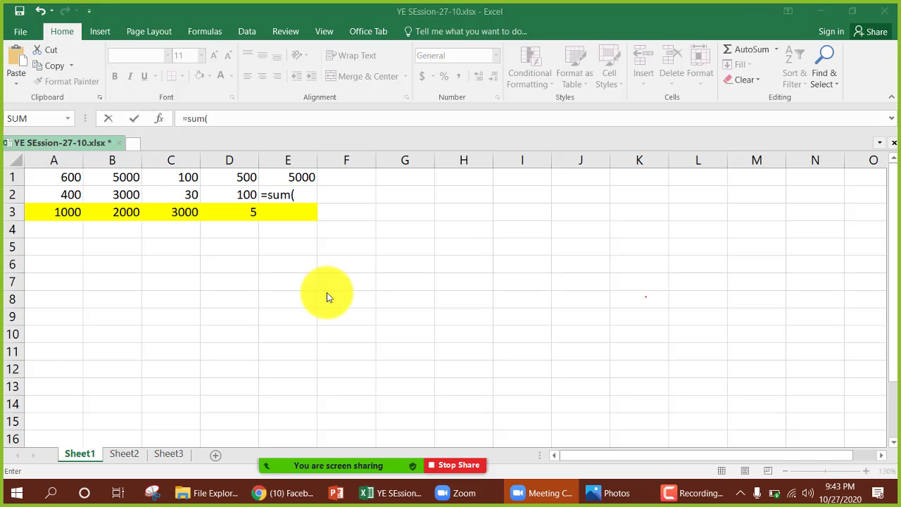
- Complete the formula in cell E2 as =sum(E1*5%) to calculate 5% of cell E1
click(313, 194)
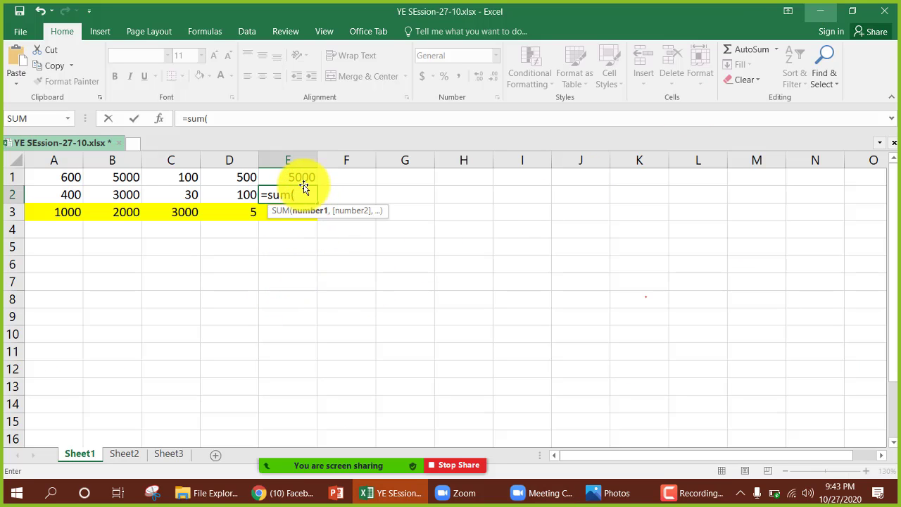
click(303, 177)
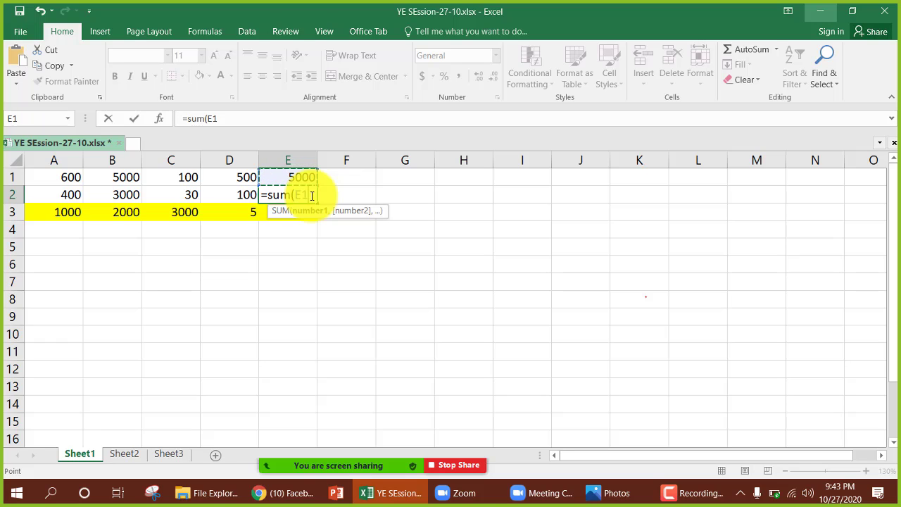
text(*5%))
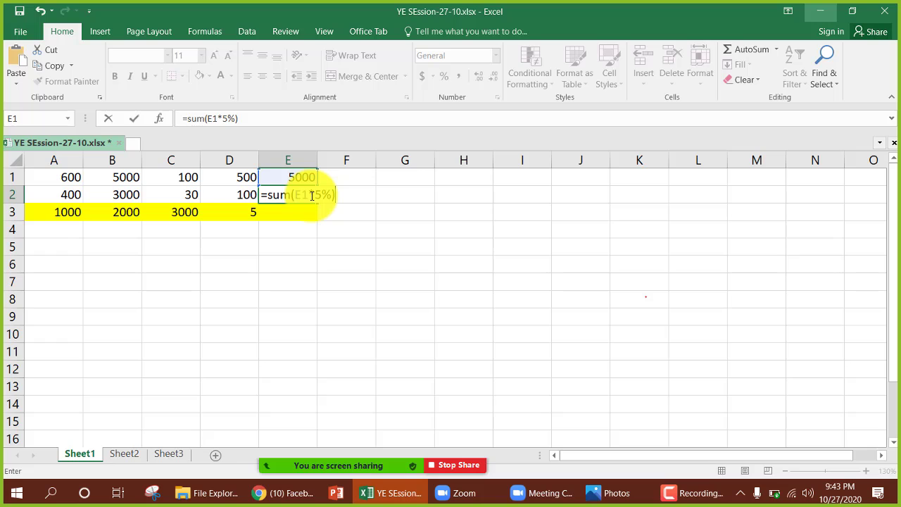
key(Return)
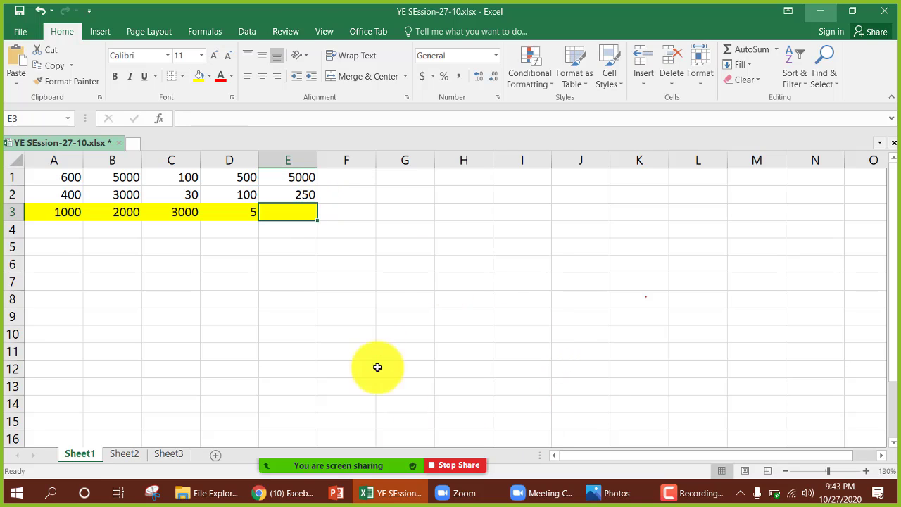
- Highlight the percentage result in cell E2 with a blue theme fill color and review its formula
click(302, 196)
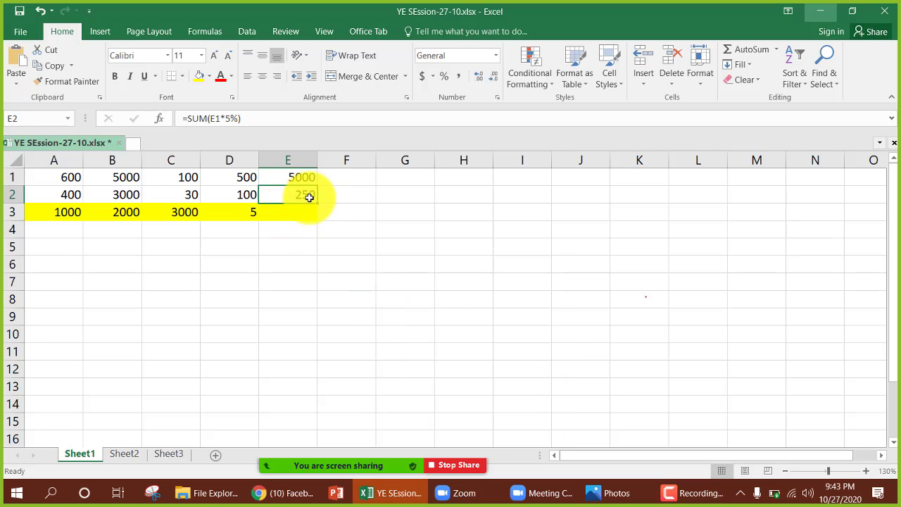
click(210, 77)
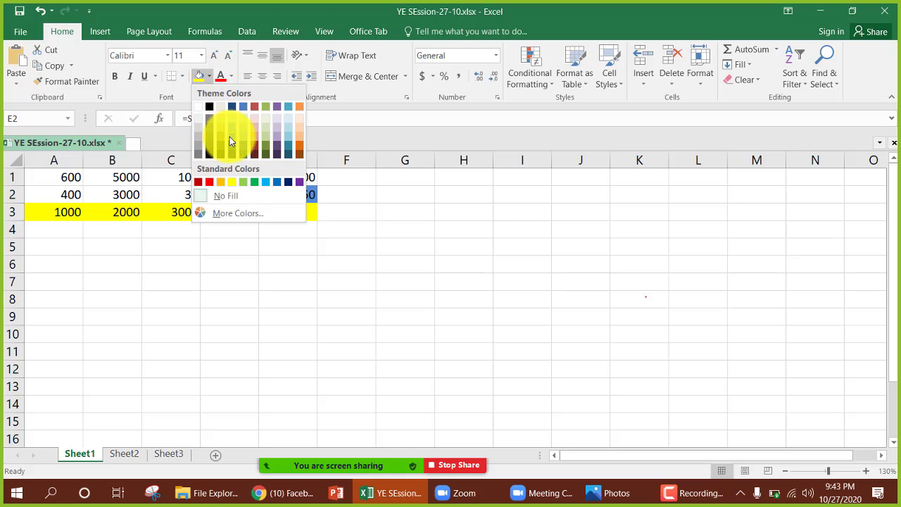
click(229, 136)
click(352, 213)
click(305, 198)
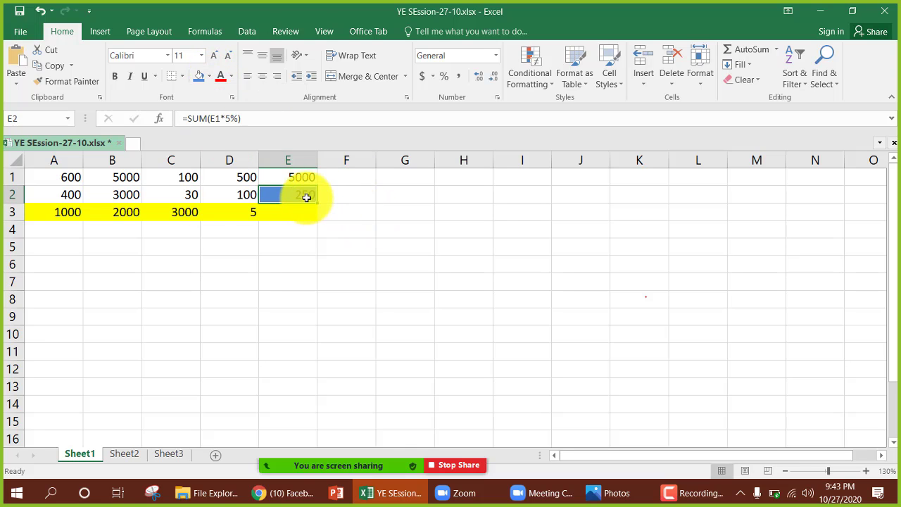
double_click(303, 196)
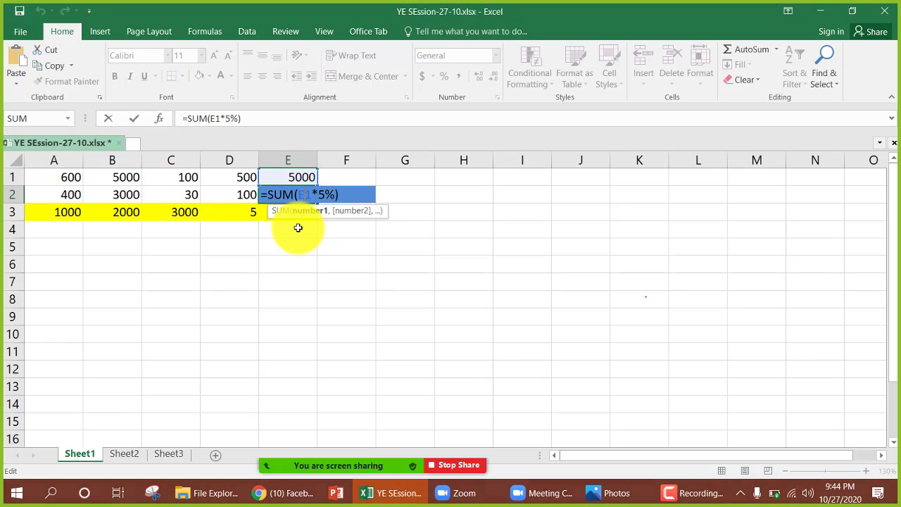
key(Return)
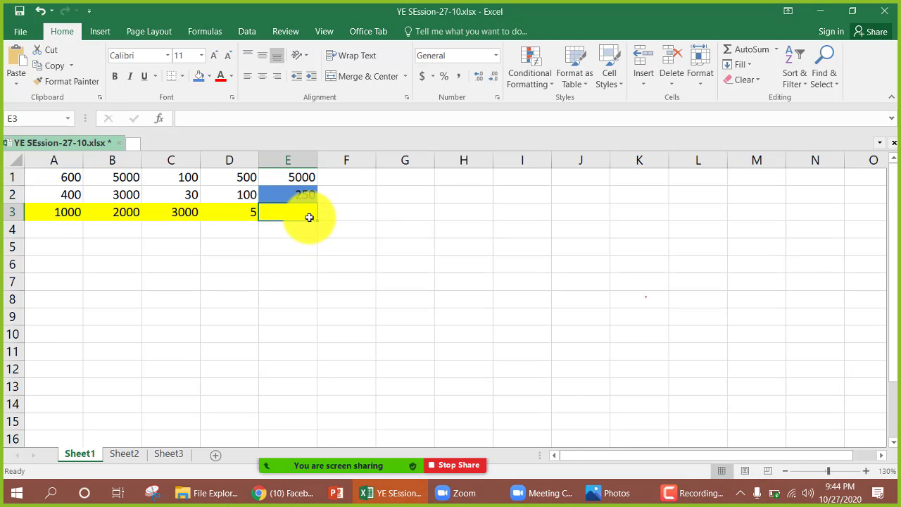
text(=)
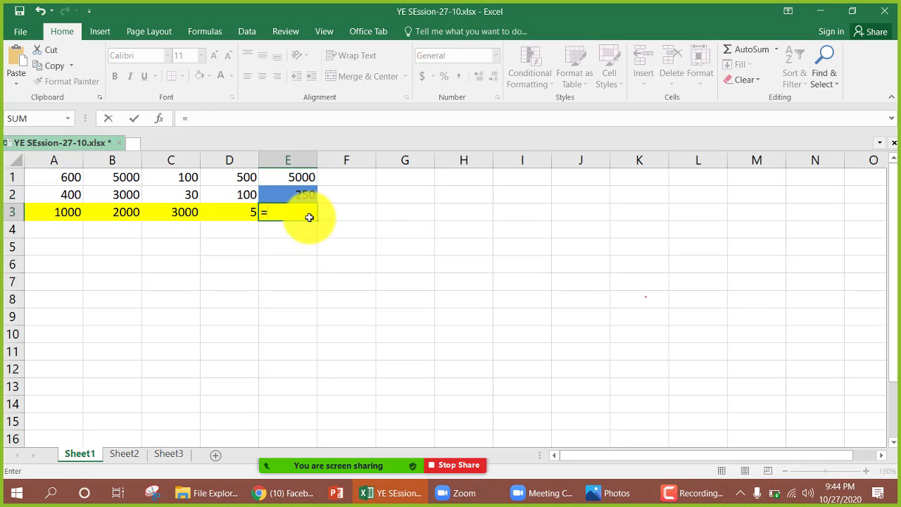
key(BackSpace)
key(Return)
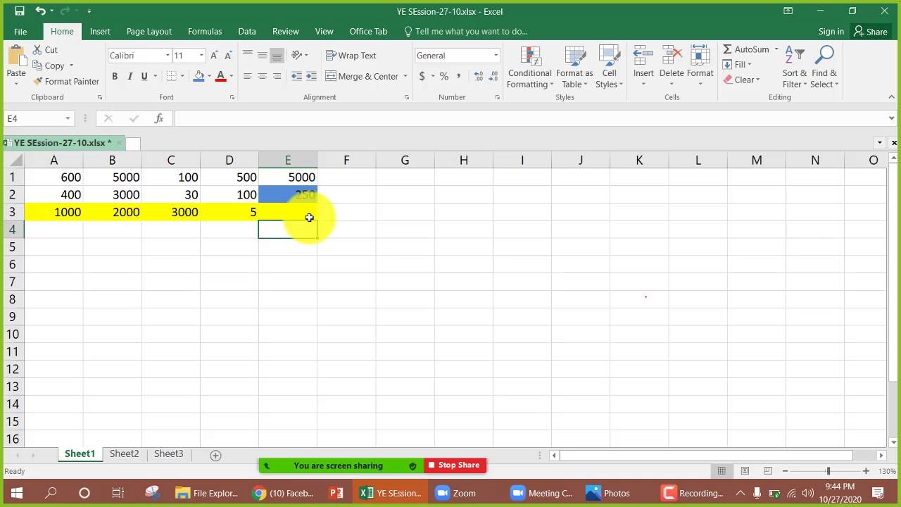
- Enter the percentage 5% in cell E3
click(309, 218)
text(5)
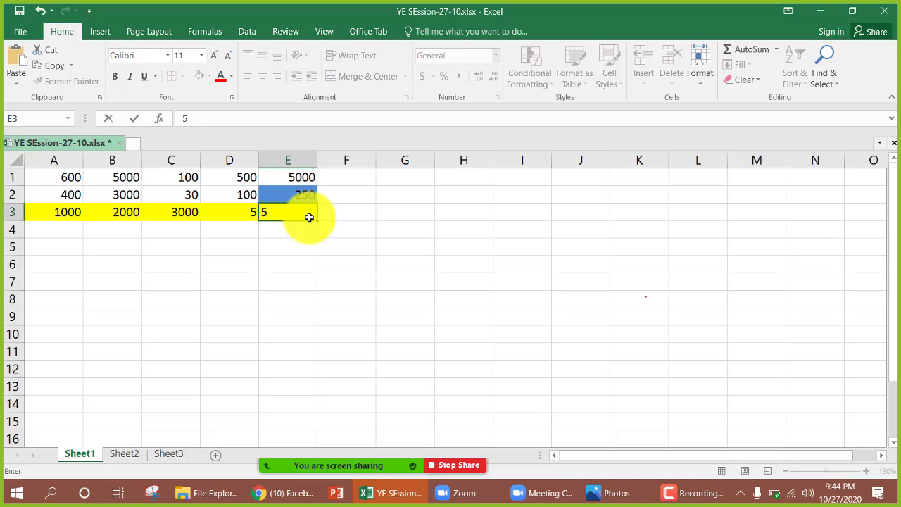
text(%)
key(Return)
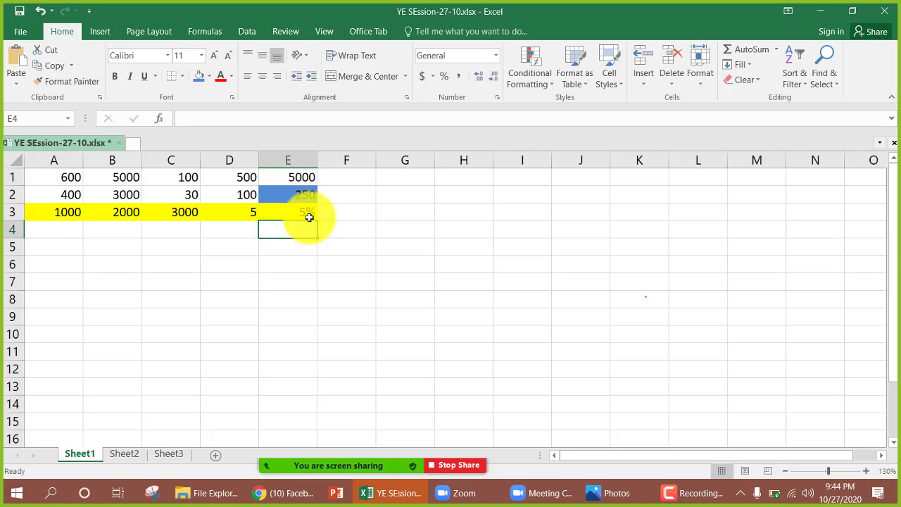
- Admit the waiting participant to the meeting and multiply cells E1 and E3 in cell E4 with the formula =sum(E1*E3)
click(297, 176)
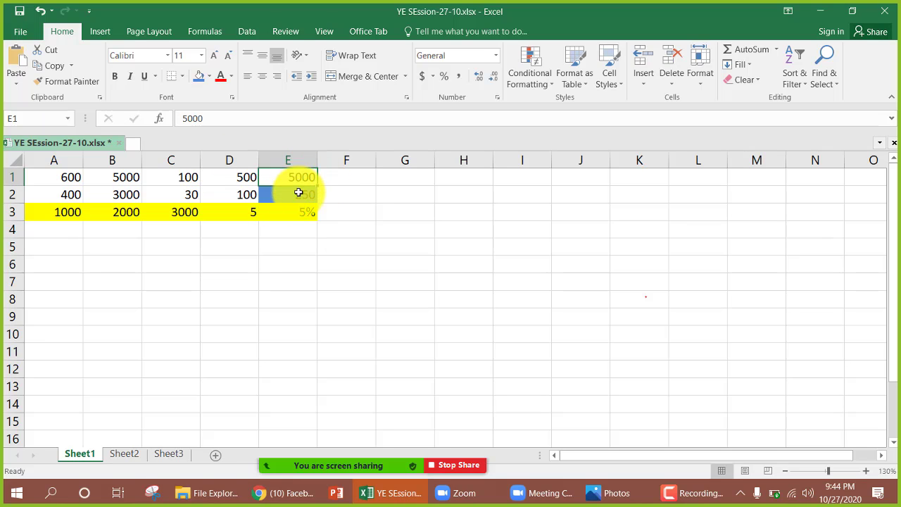
click(298, 211)
click(298, 228)
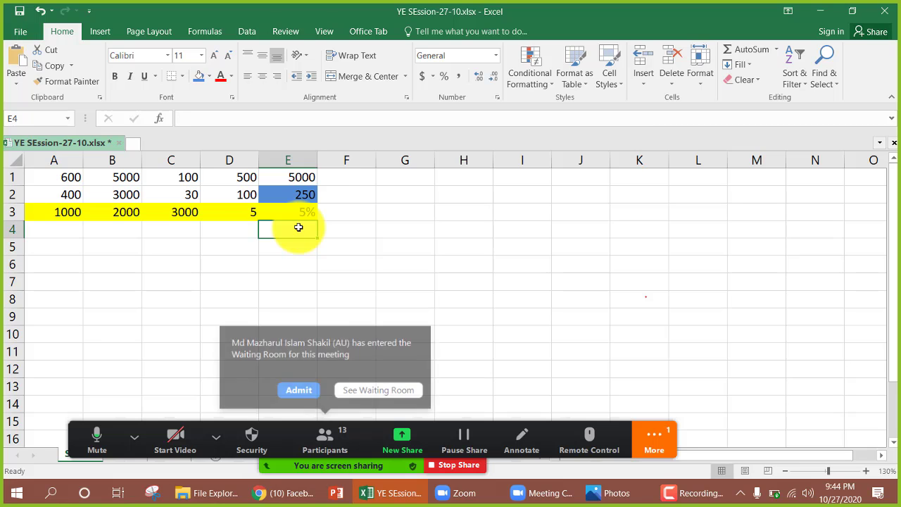
click(298, 390)
click(291, 228)
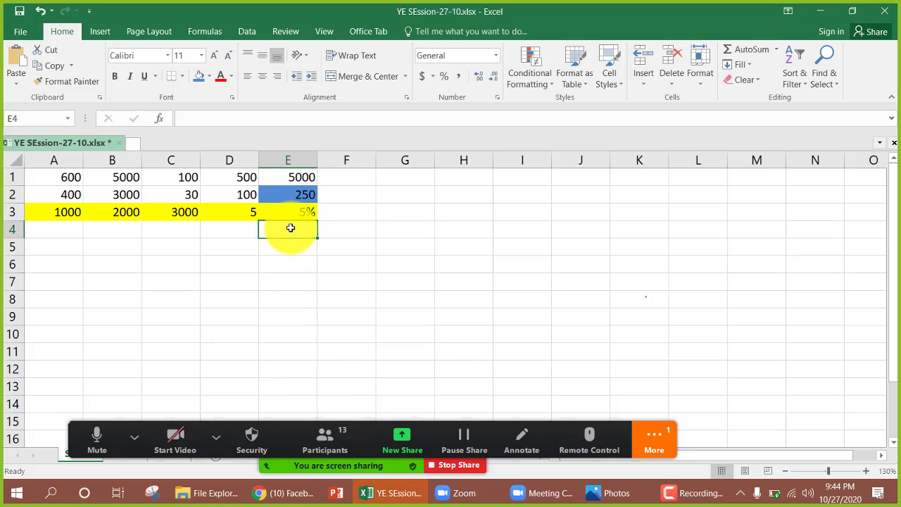
text(=sum)
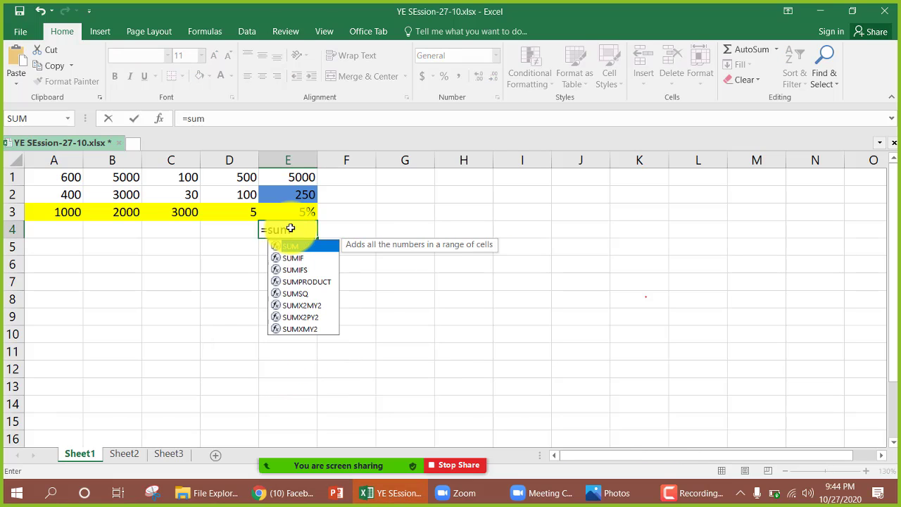
text(()
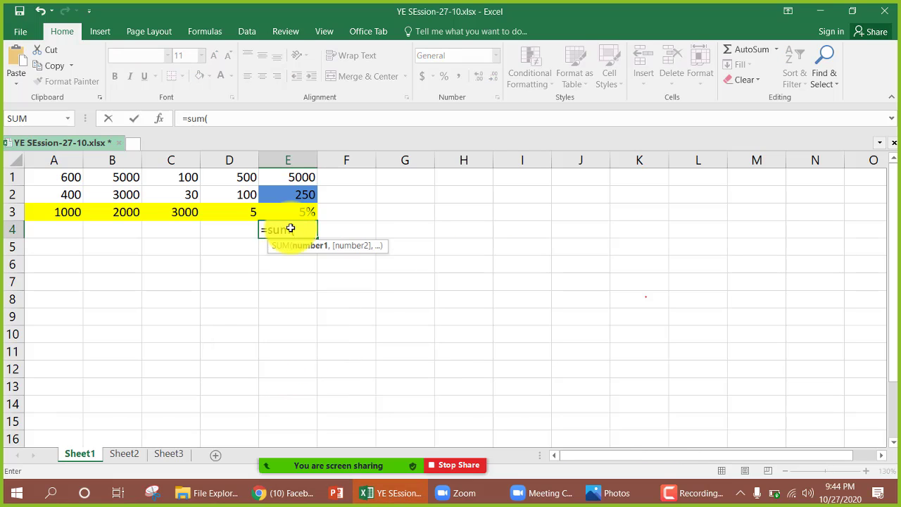
click(301, 177)
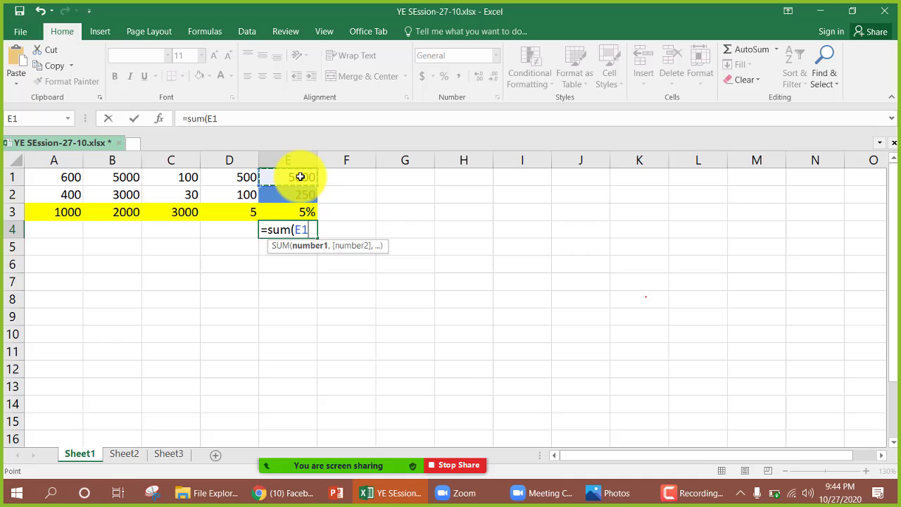
click(308, 209)
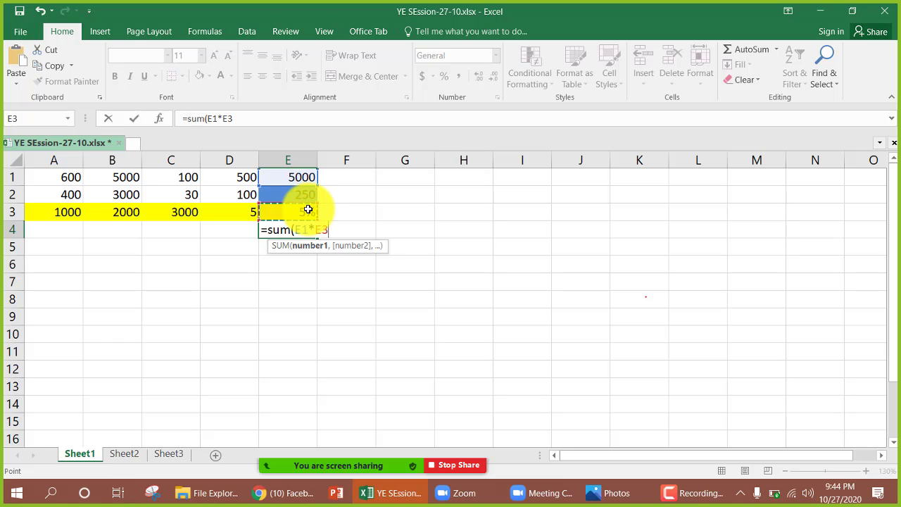
text())
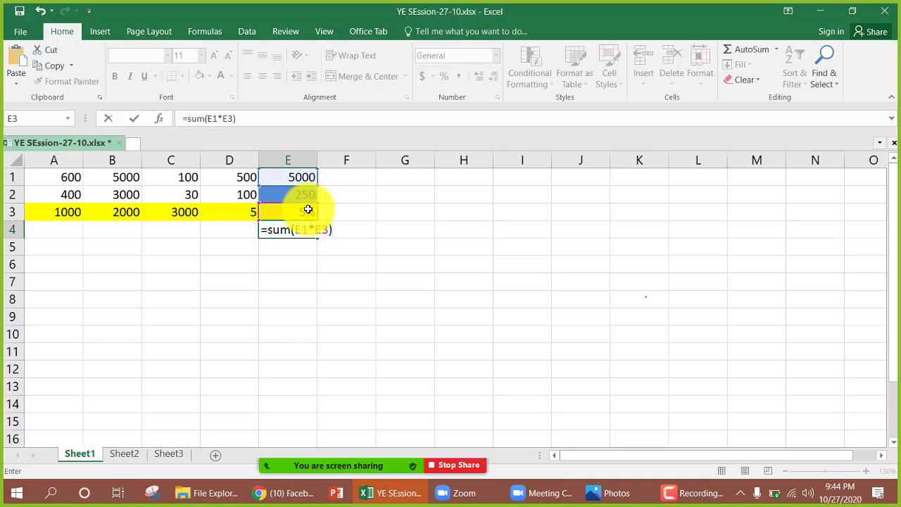
key(Return)
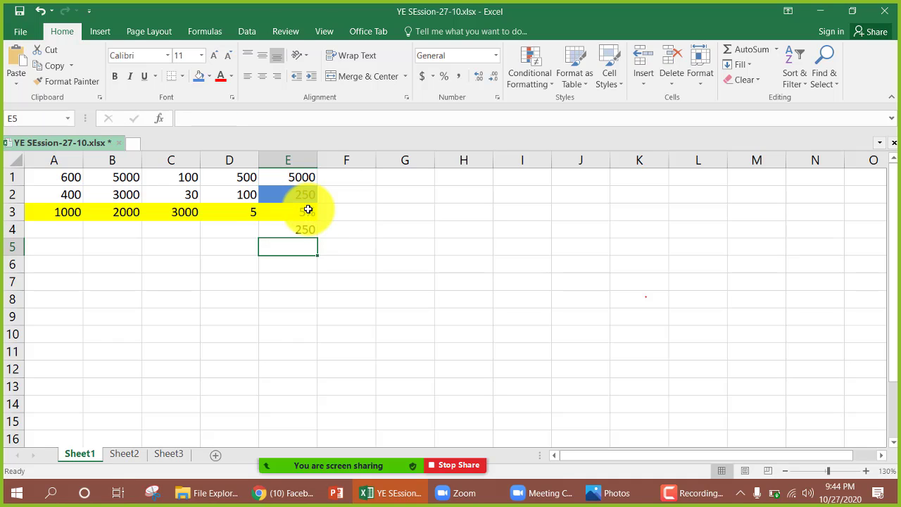
- Compare the percentage formulas in cells E2 and E4 and review the source values in E3 and E1
click(310, 191)
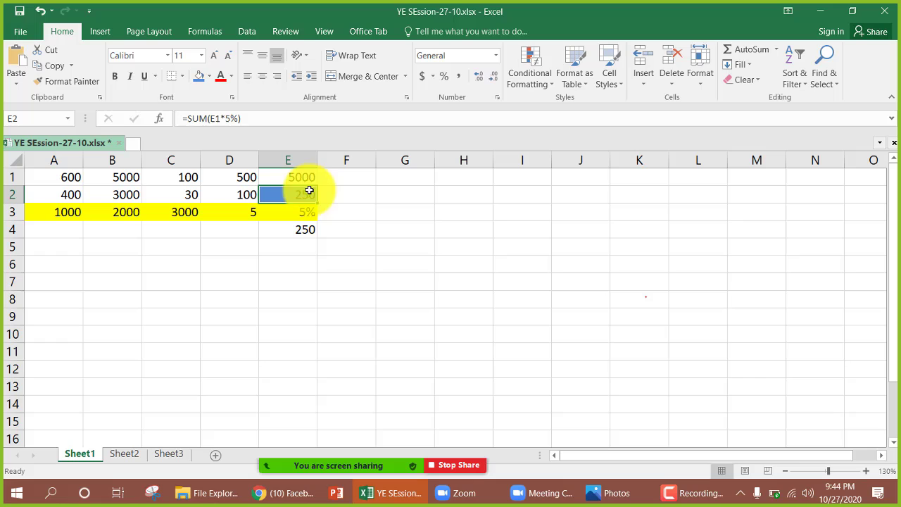
click(301, 233)
click(308, 193)
double_click(308, 195)
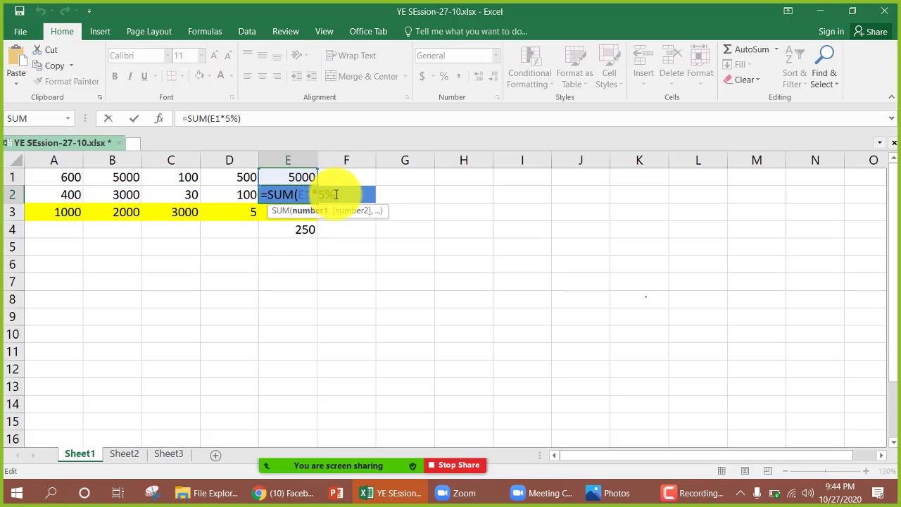
key(Return)
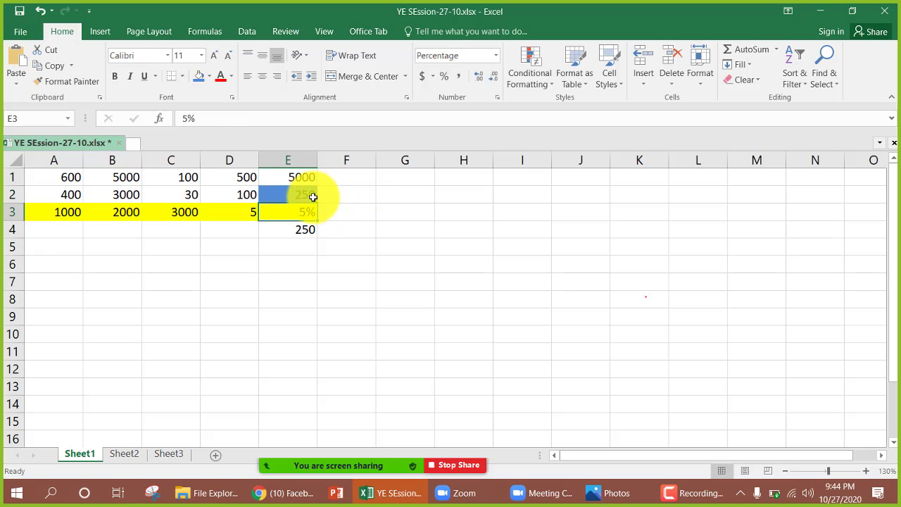
click(298, 227)
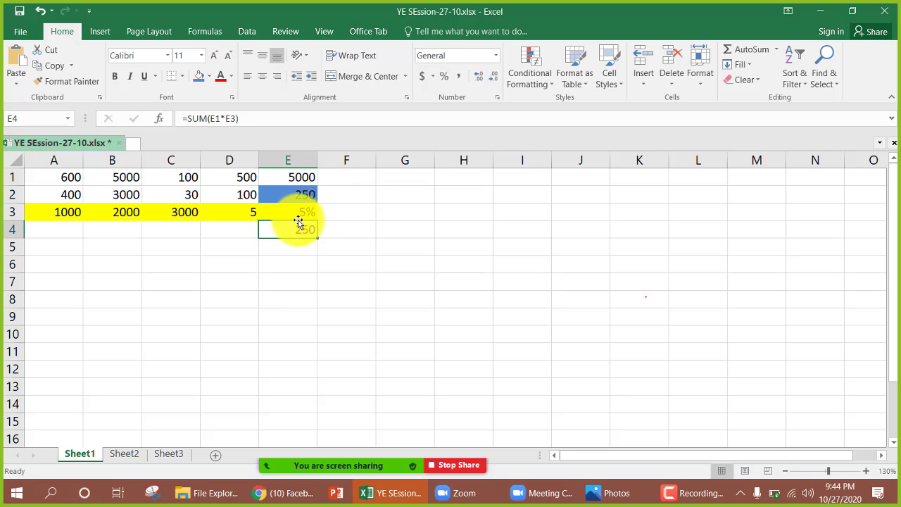
click(300, 214)
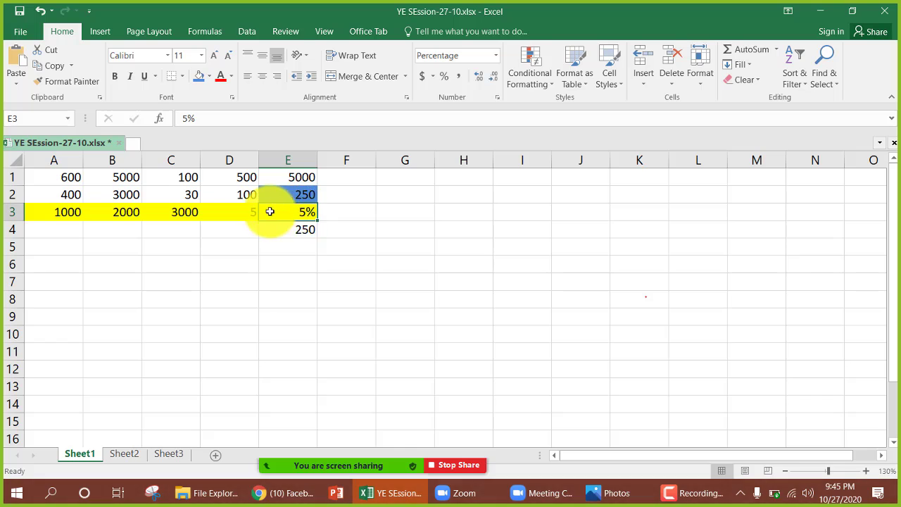
click(303, 176)
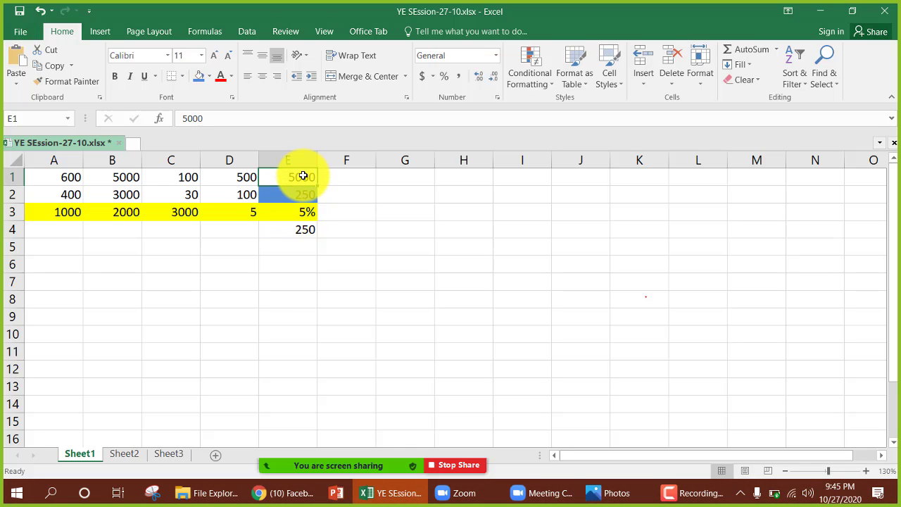
- Review the percentage in cell E3 and the formula in cell E4 that refers to it
click(296, 214)
click(298, 227)
double_click(303, 228)
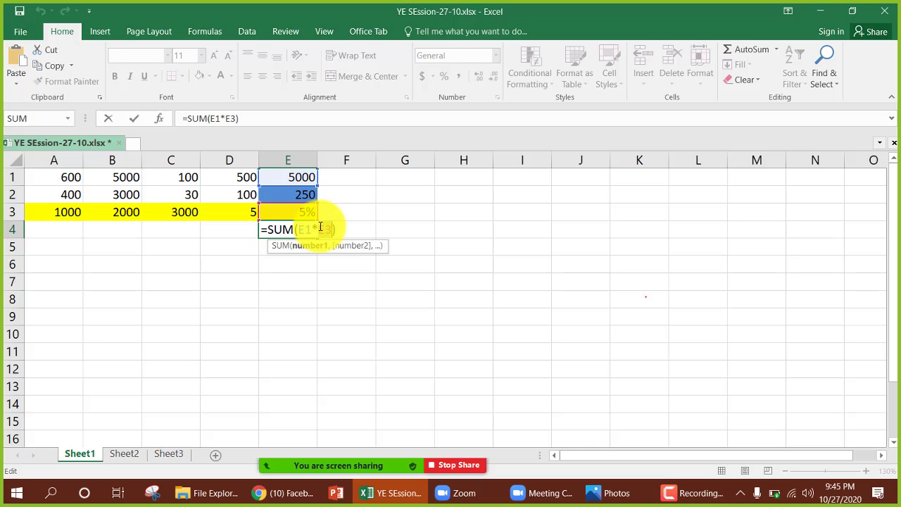
key(Return)
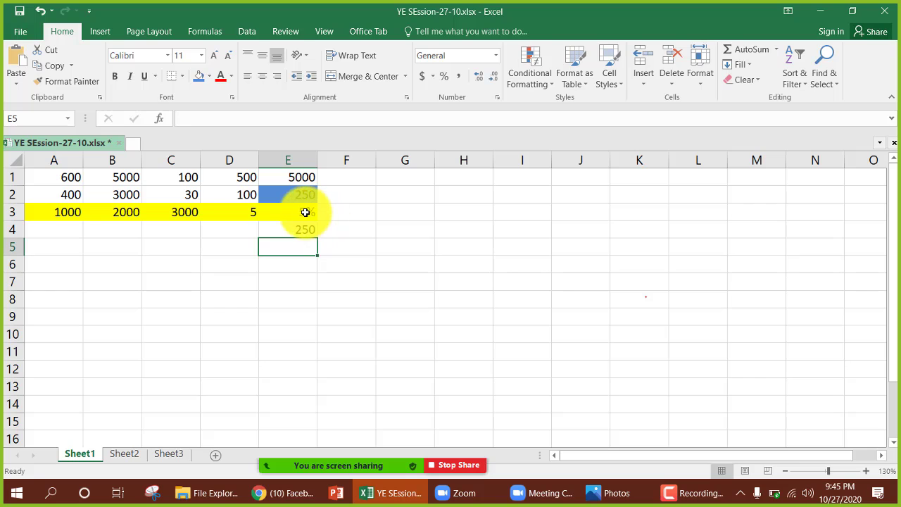
- Set the percentage in cell E3 to 10%
click(305, 212)
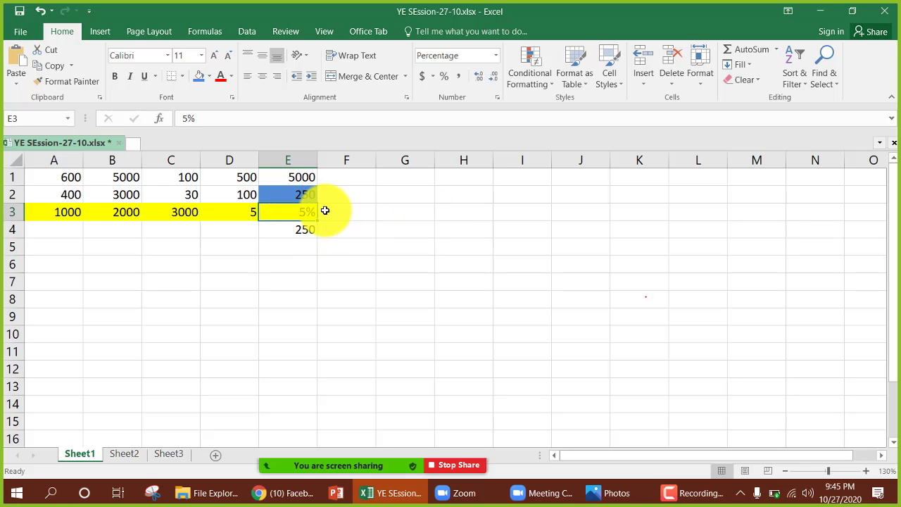
text(10)
key(Return)
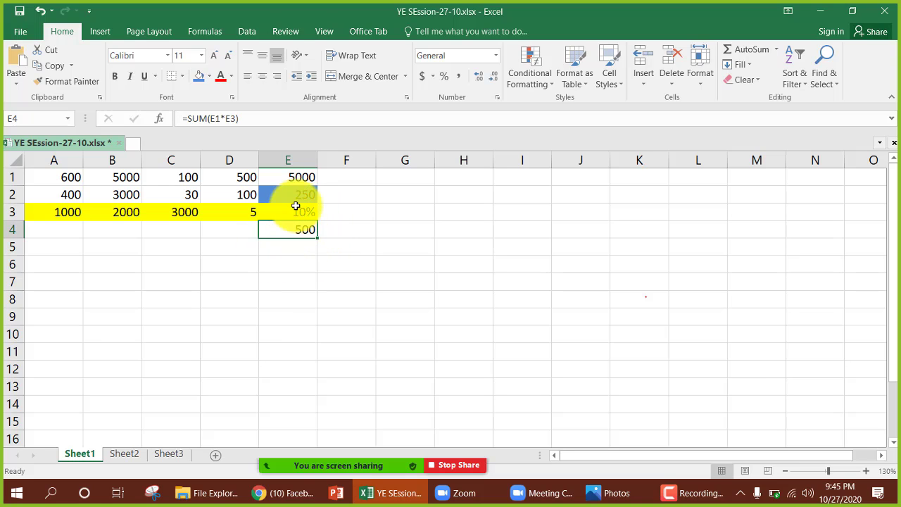
- Change the percentage inside the formula of cell E2 so that it reads =SUM(E1*10%)
click(297, 195)
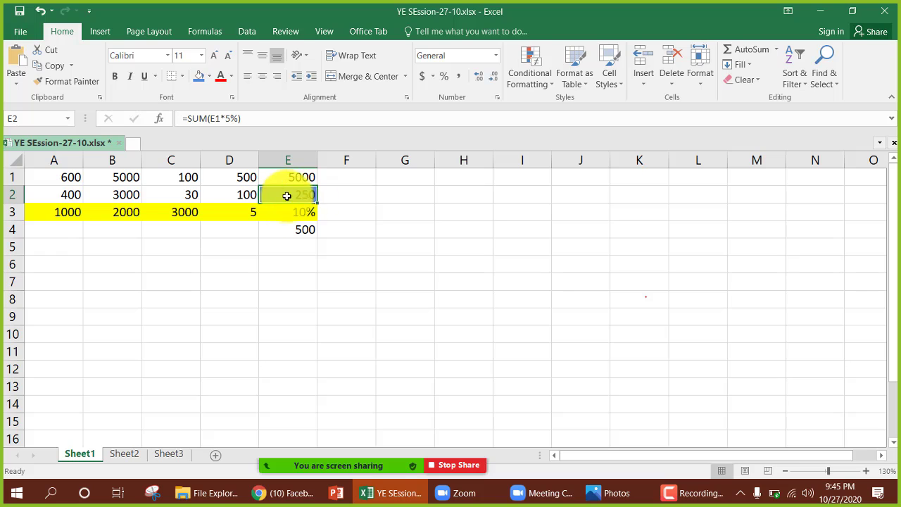
double_click(314, 195)
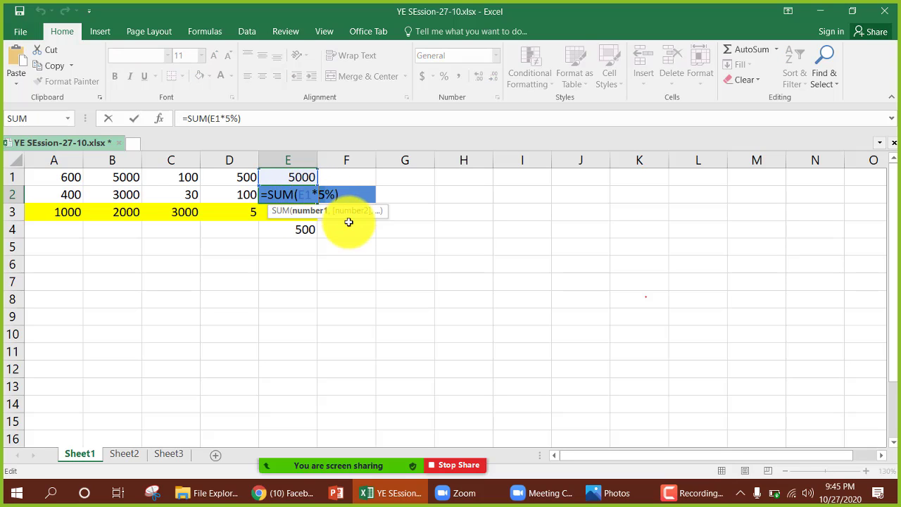
key(BackSpace)
text(10)
key(Return)
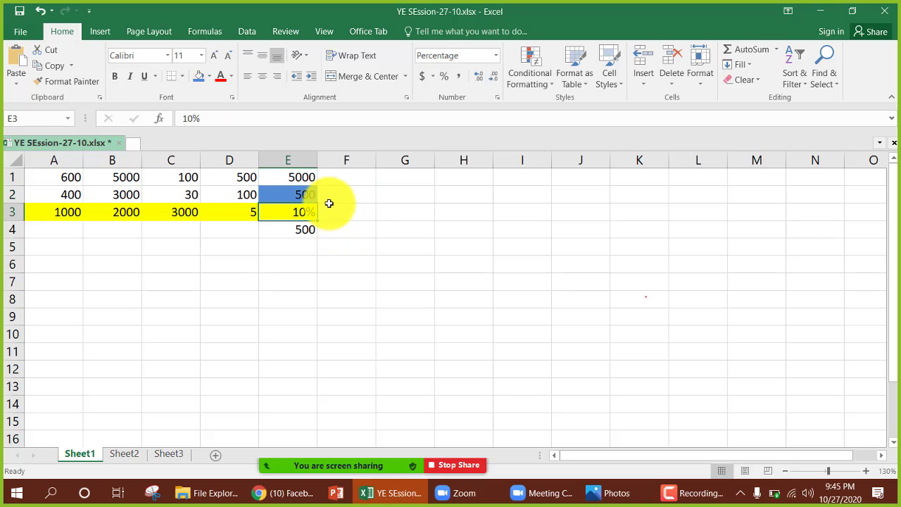
- Compare the amount in cell E1, the percentage in E3 and the formula in E2
click(304, 178)
click(305, 212)
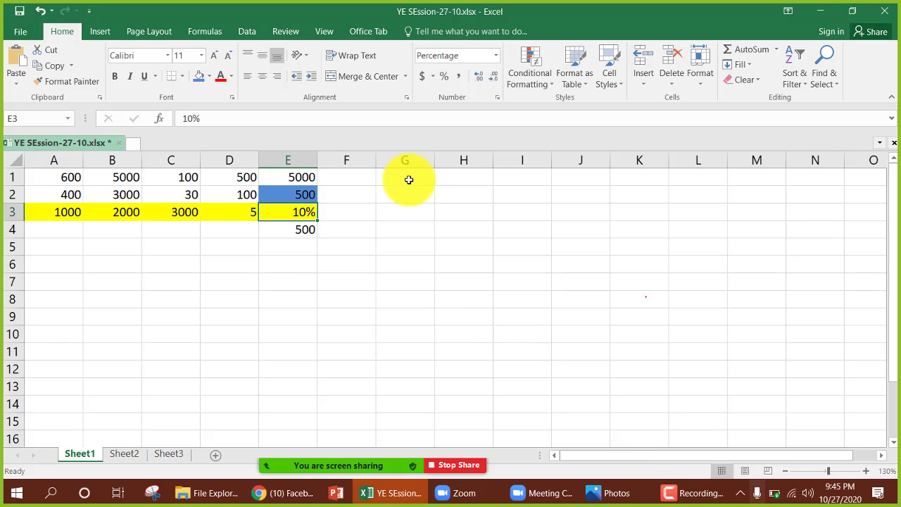
click(306, 181)
click(307, 196)
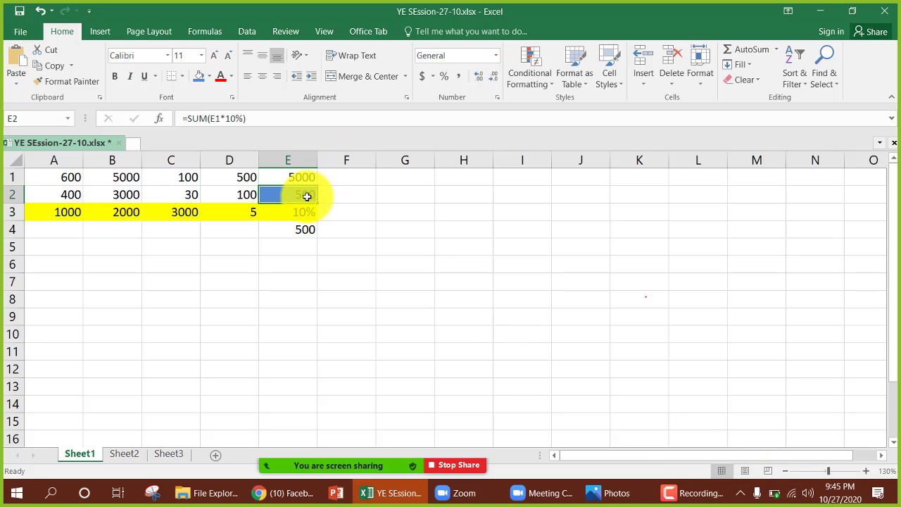
- Check the Zoom meeting's participant list and return to the worksheet
mouse_move(395, 479)
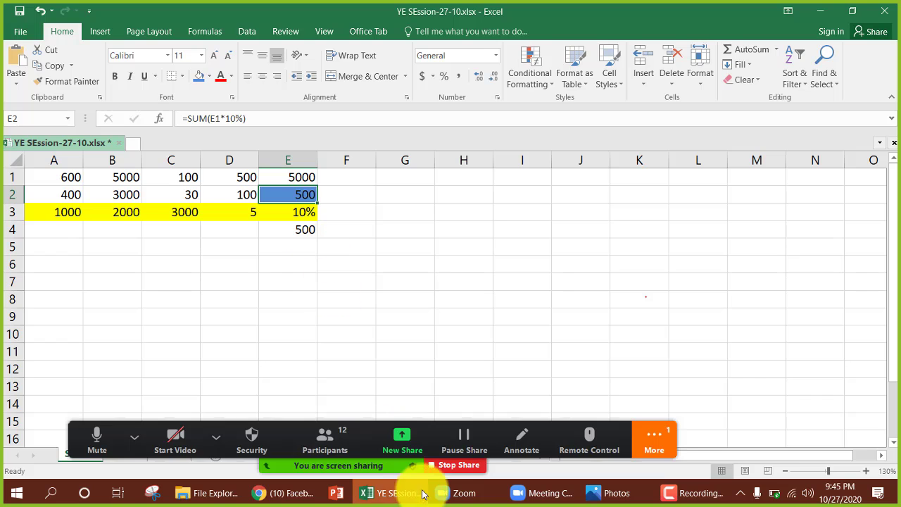
click(333, 448)
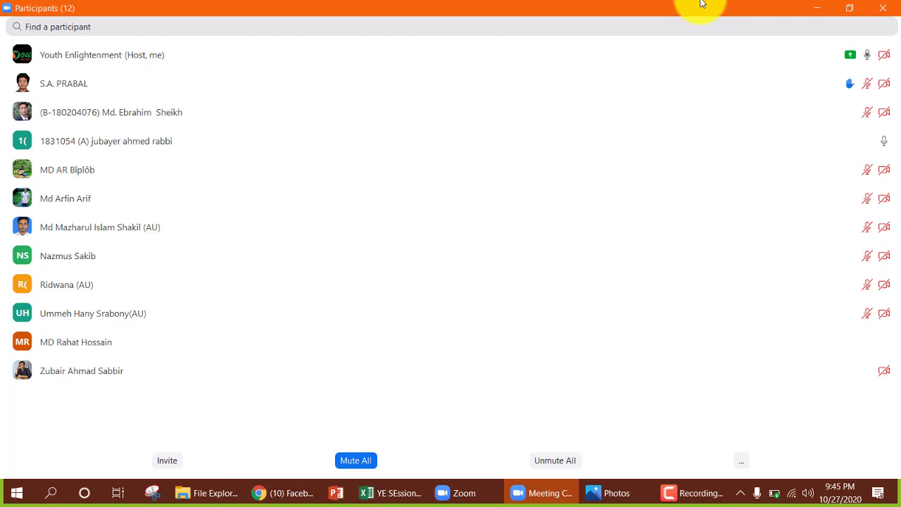
click(817, 8)
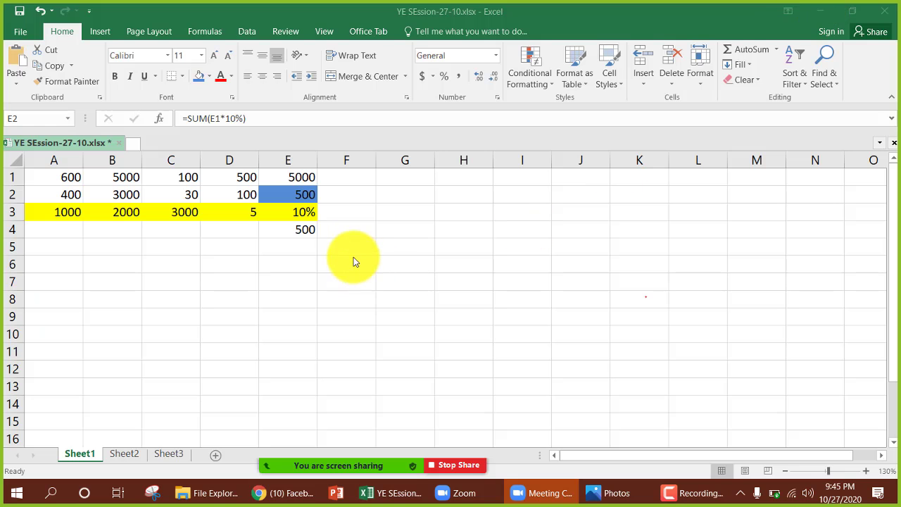
- Review the base amount in cell E1 and inspect the percentage formula in cell E2 without changing it
click(346, 210)
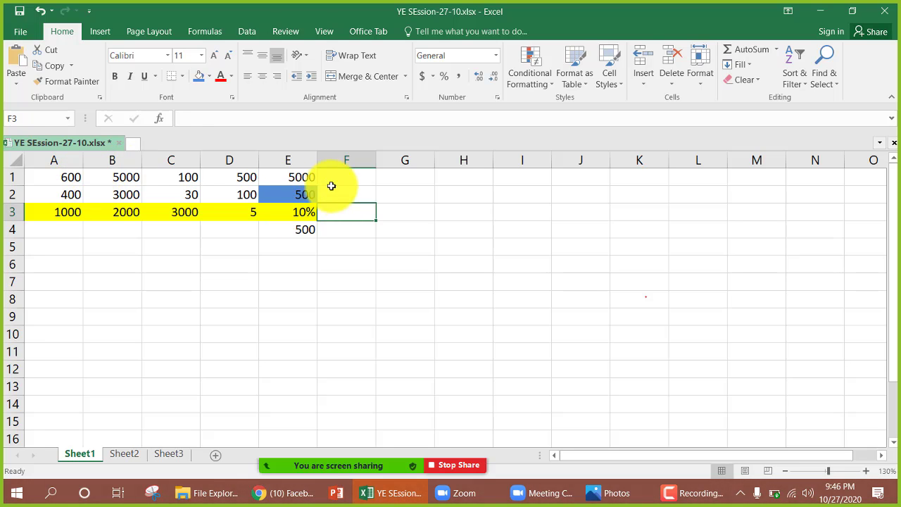
click(306, 177)
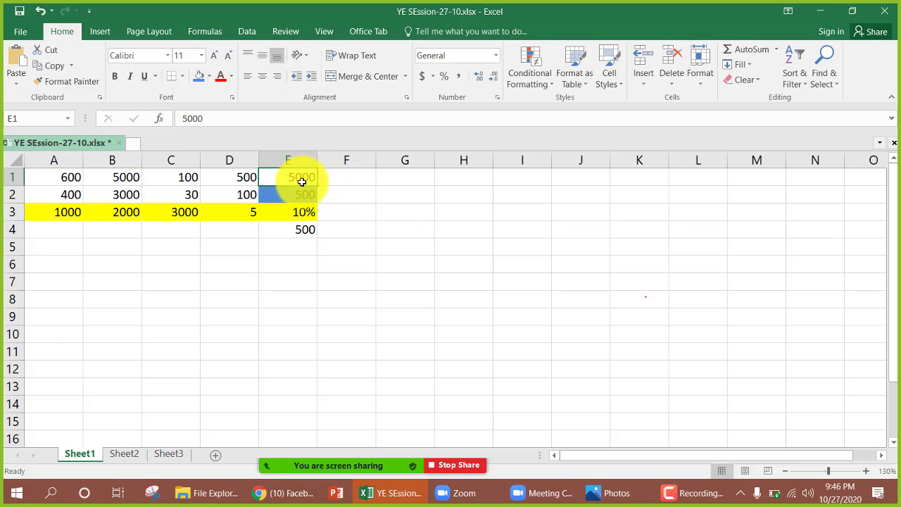
click(329, 181)
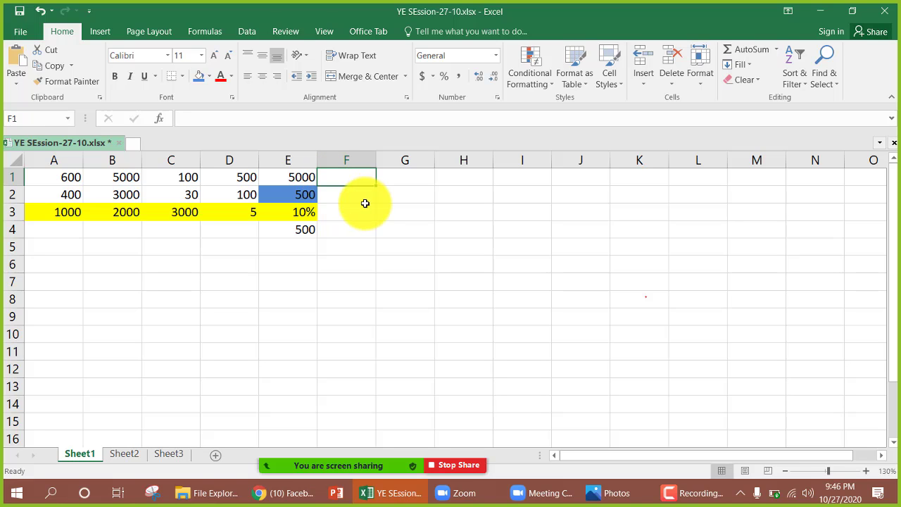
click(302, 179)
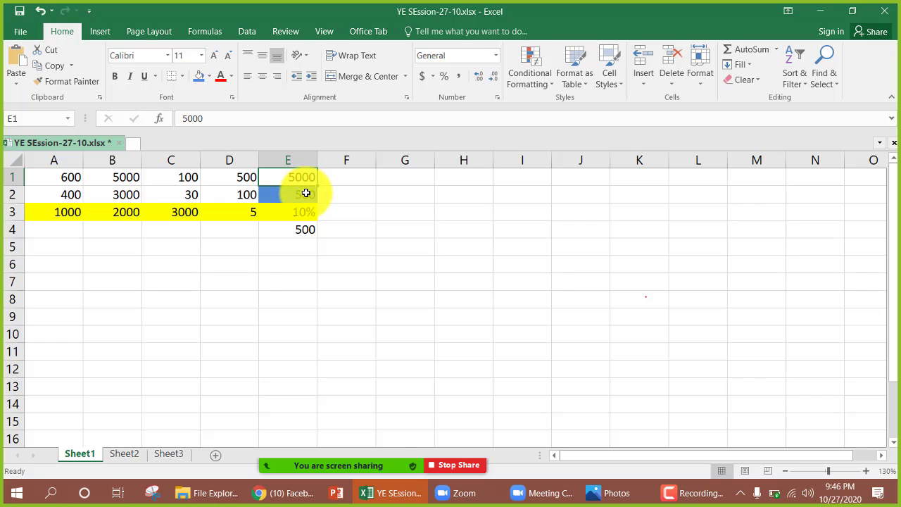
double_click(306, 194)
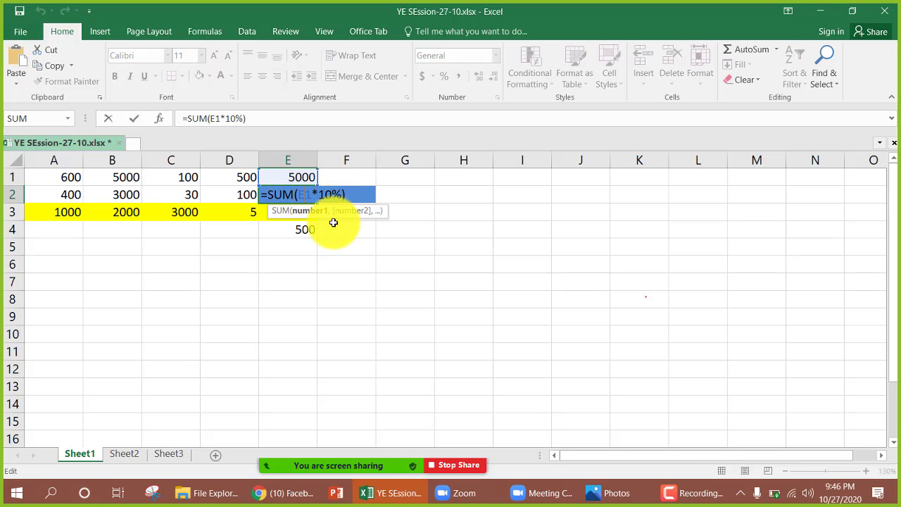
key(Escape)
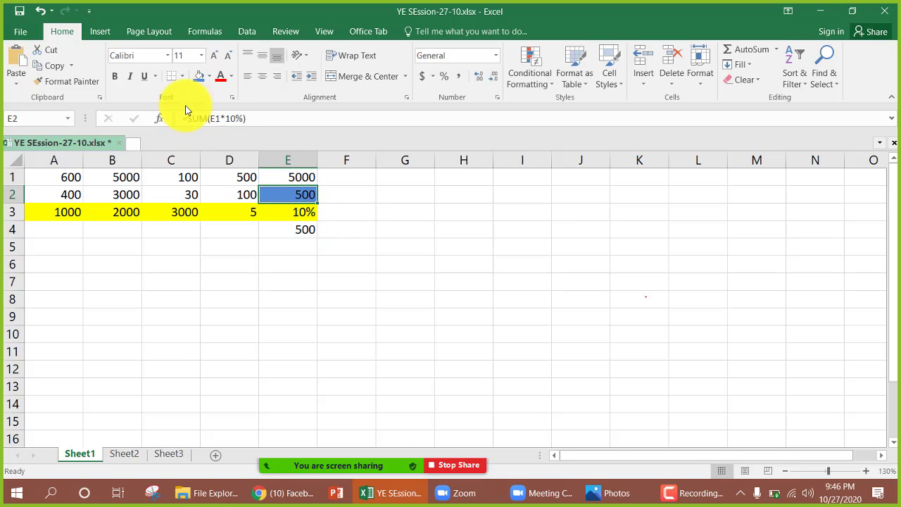
- Replace the blue fill of cell E2 with white and reselect the cell
click(208, 76)
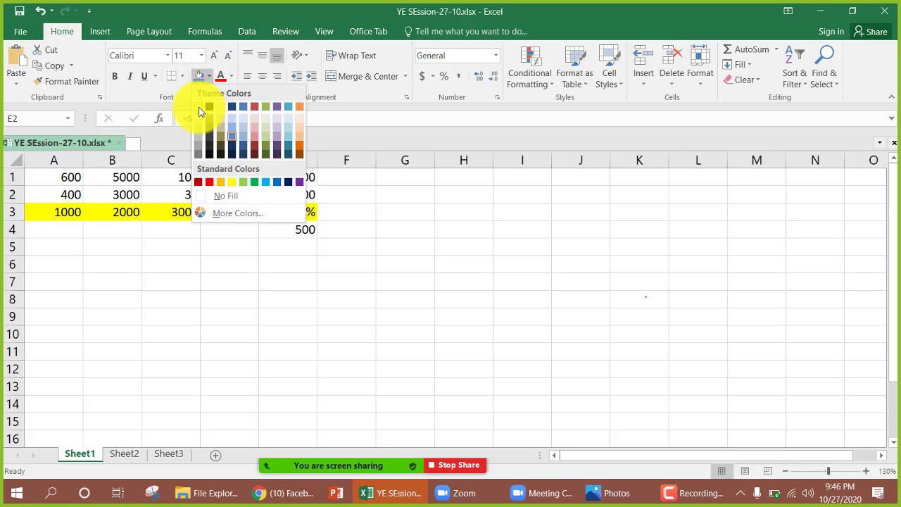
click(201, 107)
click(343, 211)
click(300, 193)
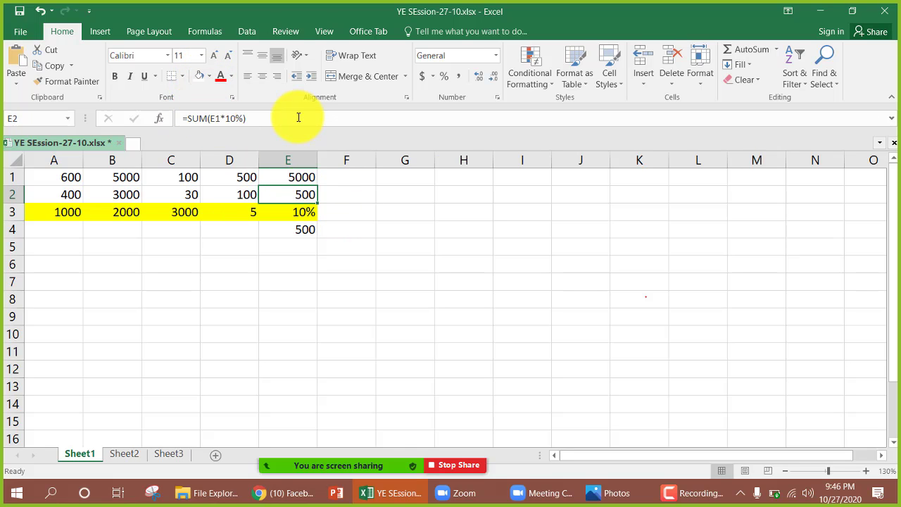
drag(298, 117, 164, 118)
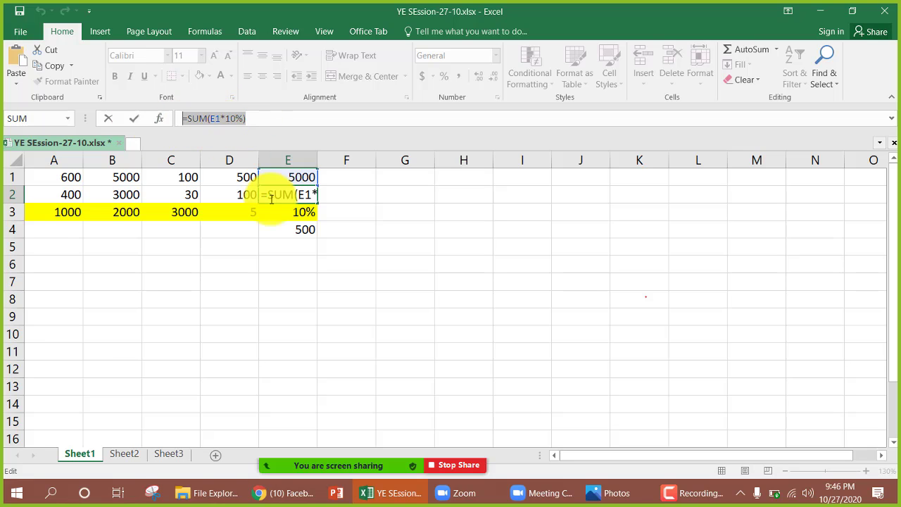
text(=)
click(348, 195)
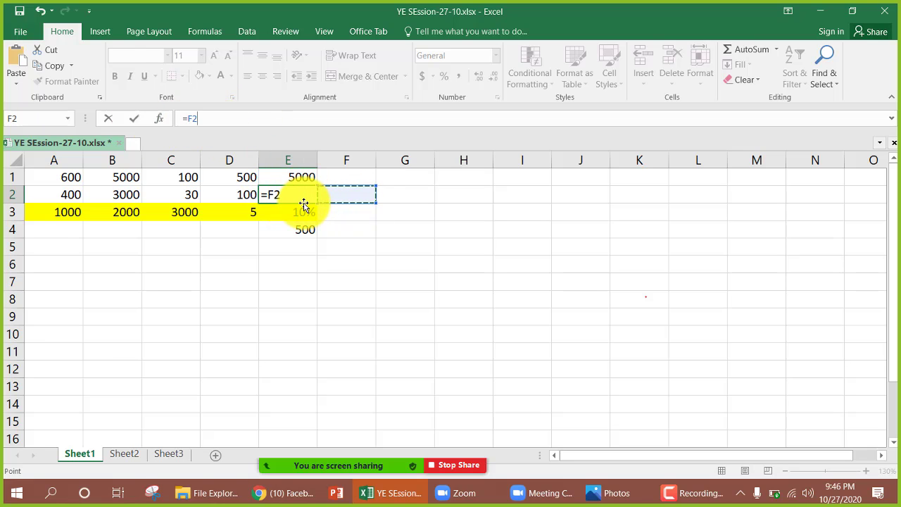
key(ctrl+z)
key(Escape)
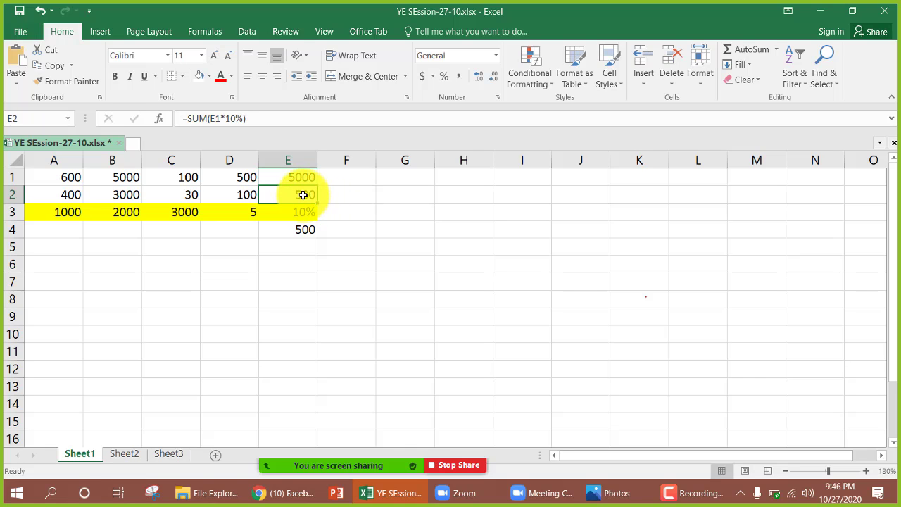
- Examine the formula in cell E2 in place, including its E1 reference, and leave it unchanged
double_click(305, 195)
key(Escape)
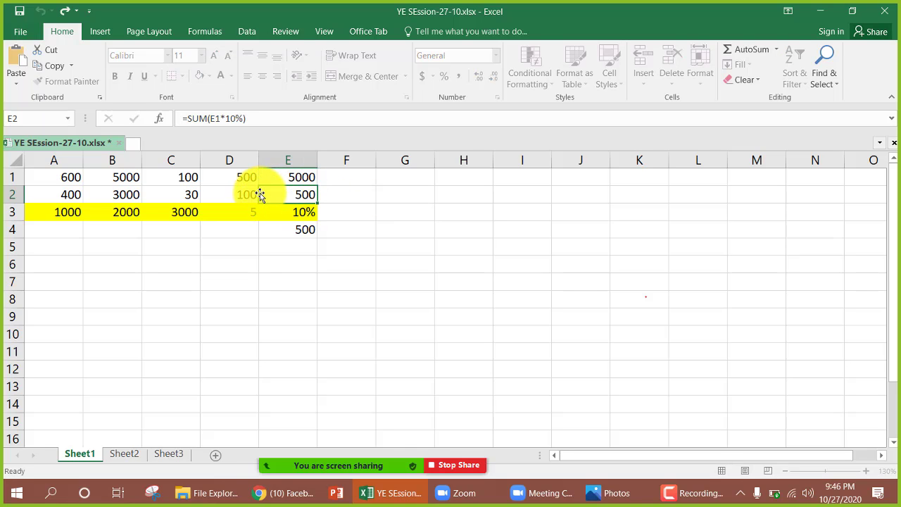
double_click(268, 195)
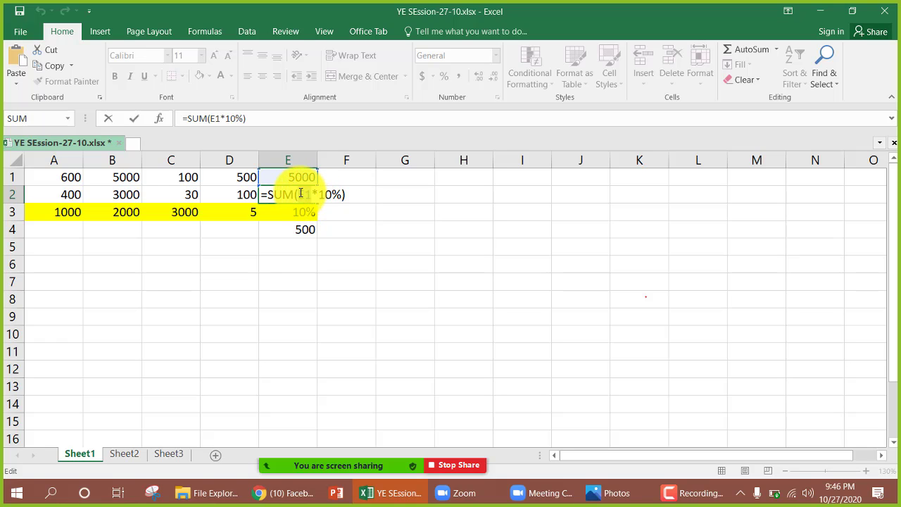
click(301, 194)
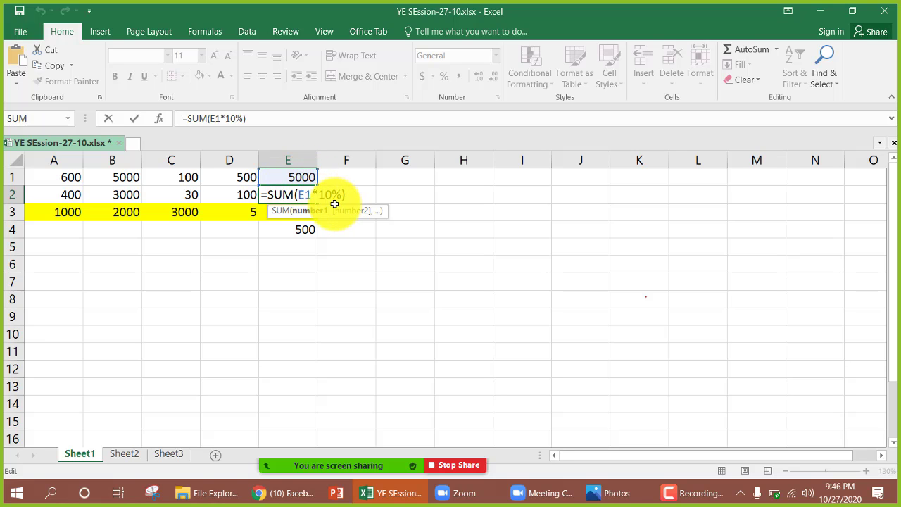
key(Return)
- Change the font color of the percentage result in cell E2 to red
click(297, 193)
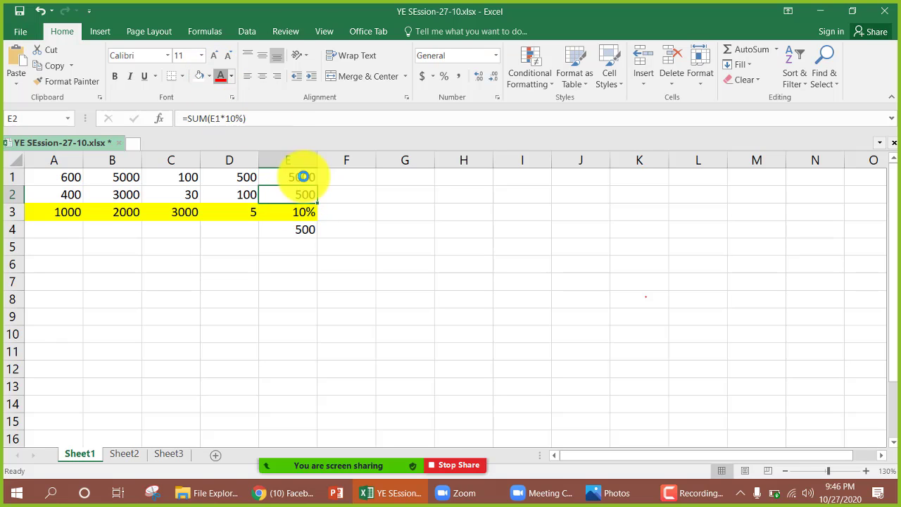
click(352, 207)
click(304, 215)
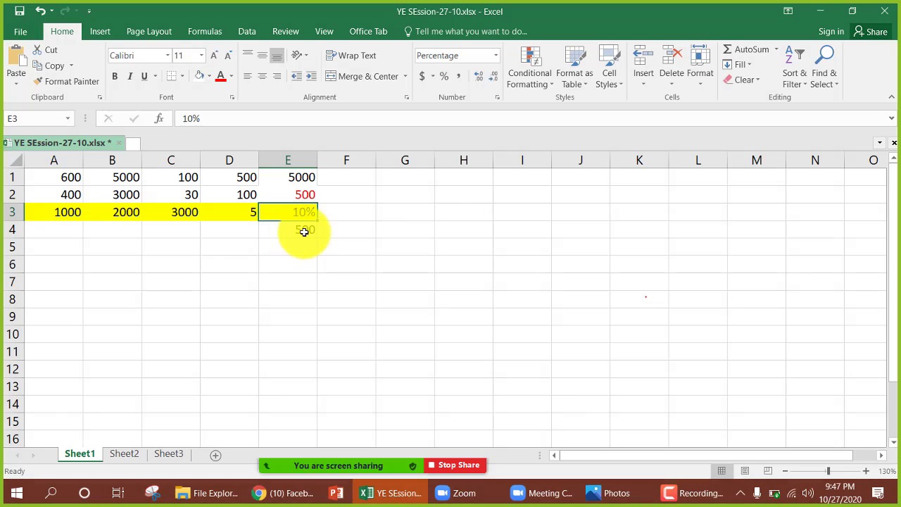
- Fill cell E4 with standard red and inspect its formula
click(300, 231)
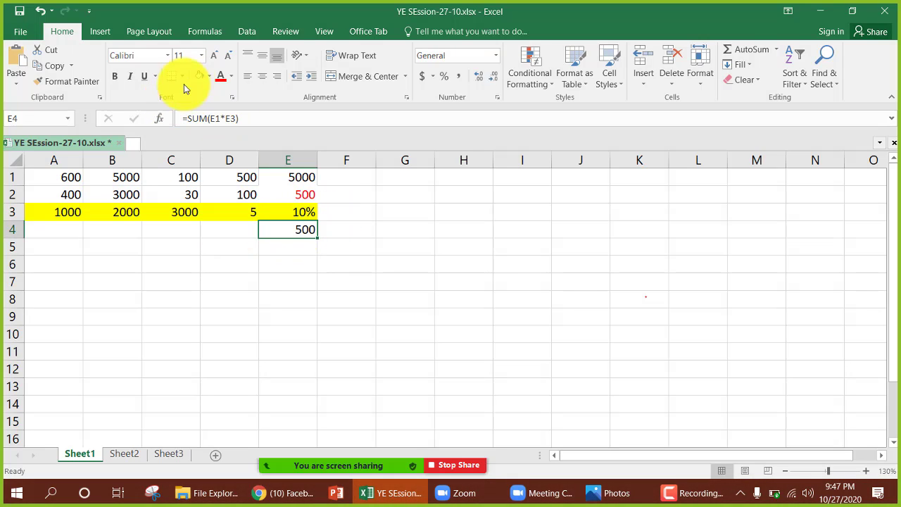
click(209, 76)
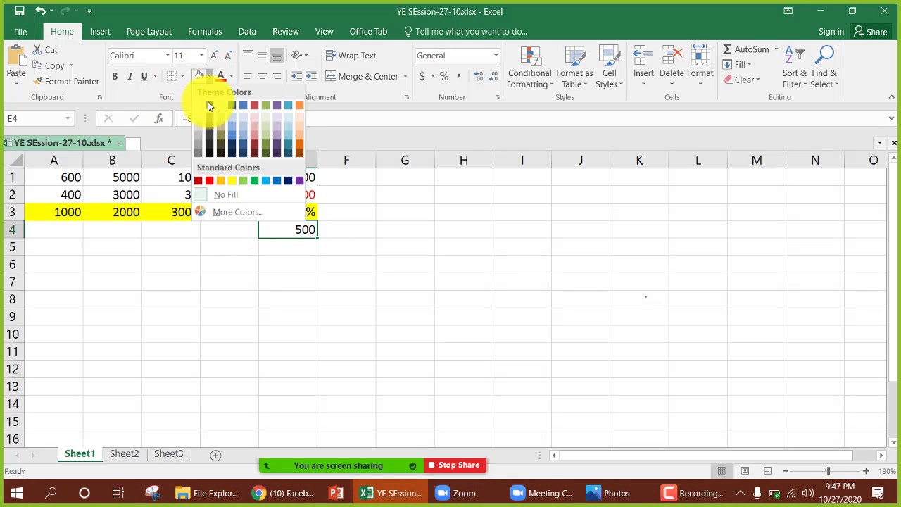
click(209, 180)
double_click(294, 231)
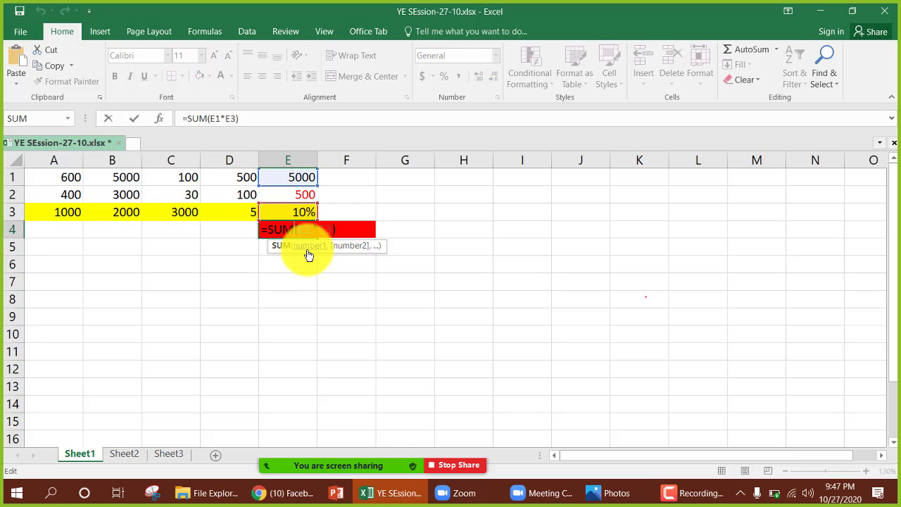
key(Escape)
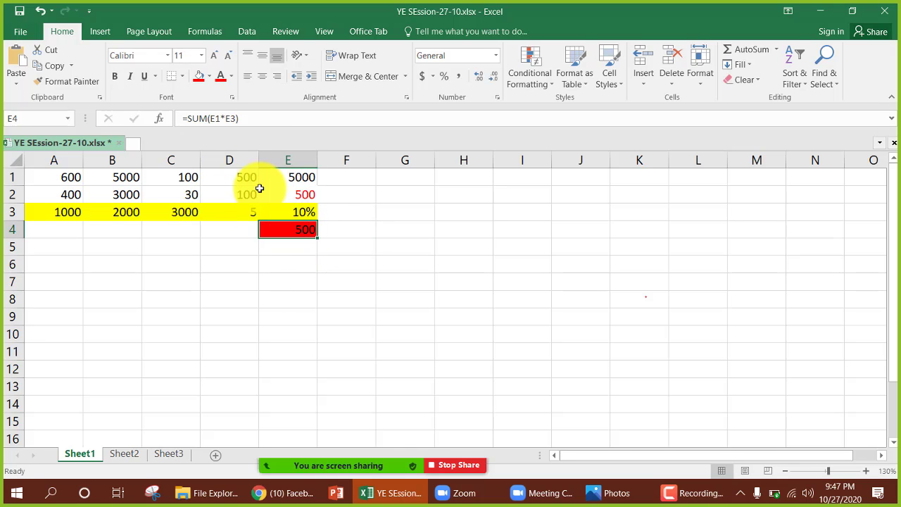
- Set the fill of cell E4 to white and review its formula's references to E1 and E3
click(210, 73)
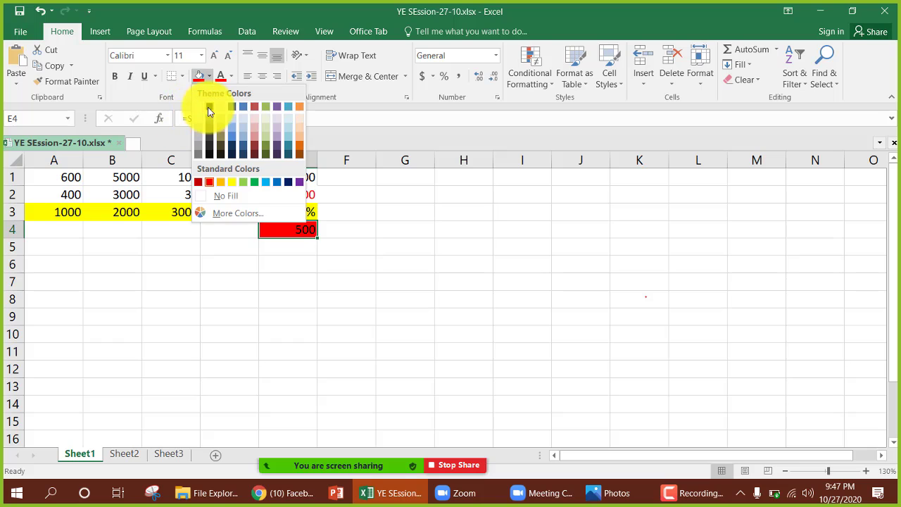
click(207, 111)
double_click(304, 230)
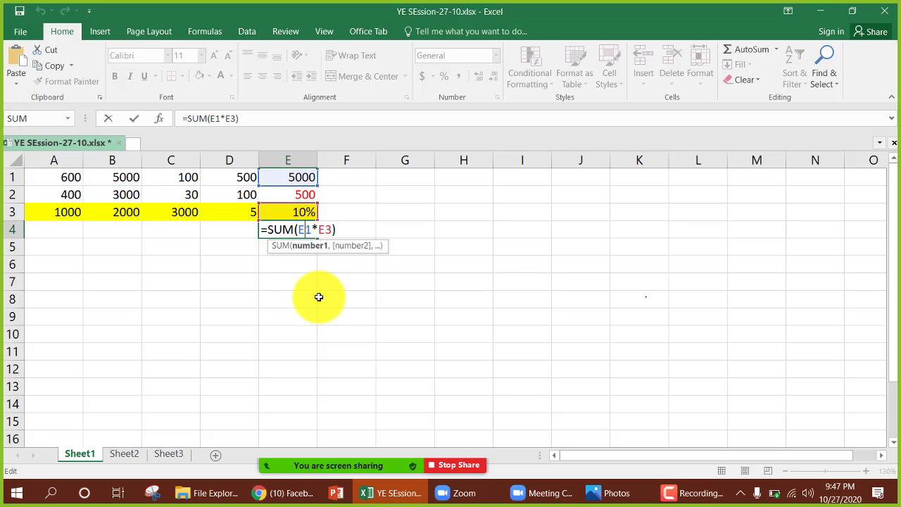
key(Return)
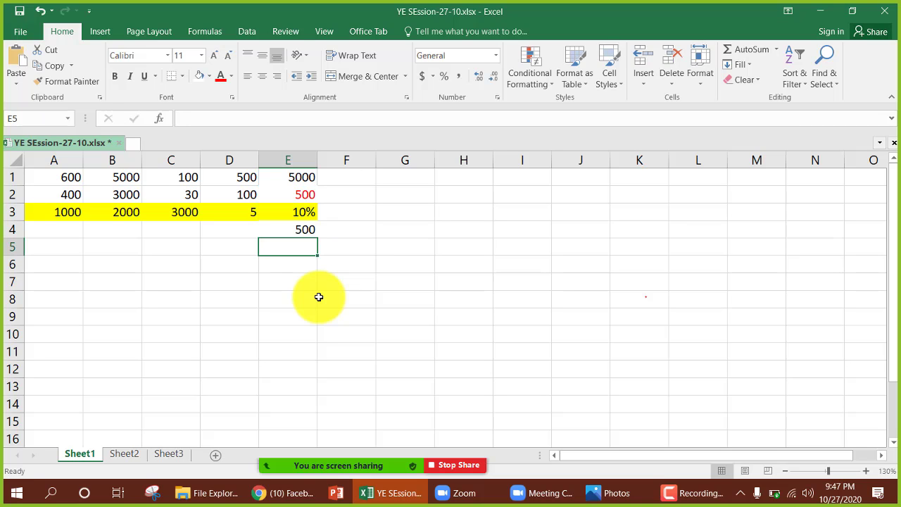
- Try totaling the values in A1:E1 into cell F1 with AutoSum, and undo the total
click(307, 230)
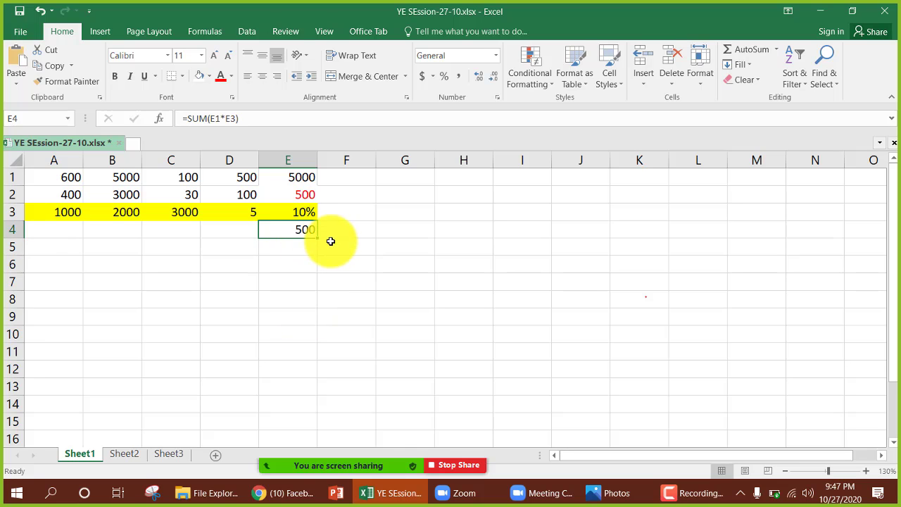
click(409, 193)
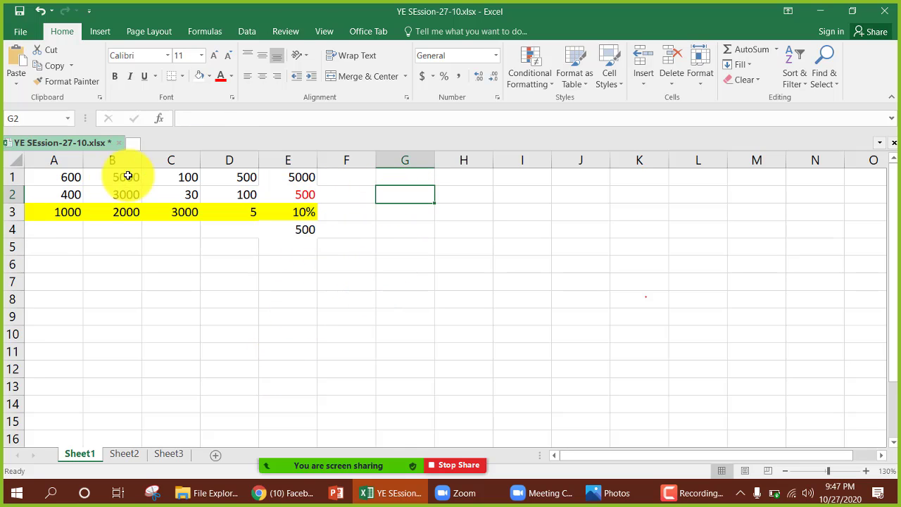
drag(66, 177, 352, 180)
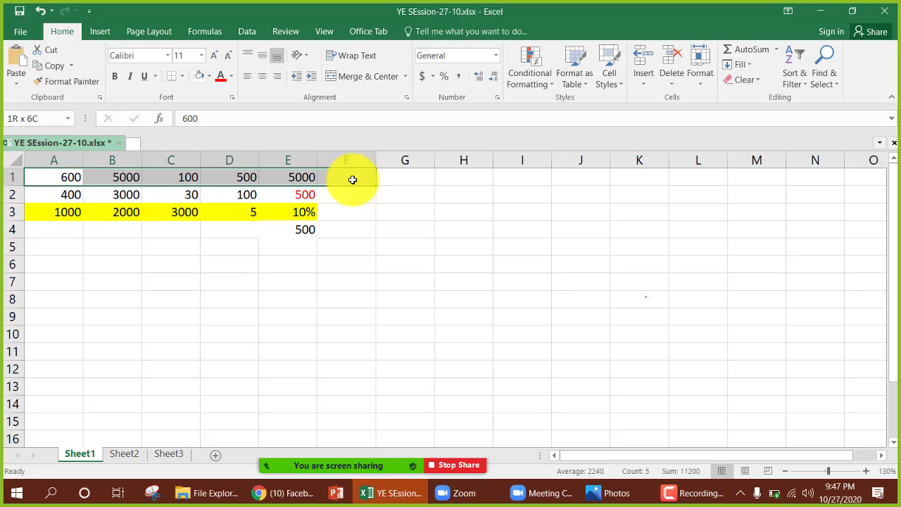
click(91, 281)
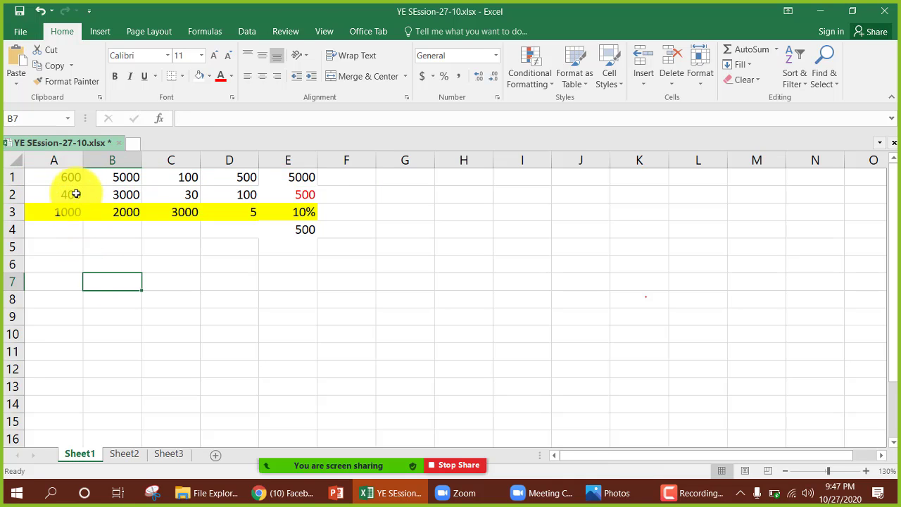
drag(63, 174, 338, 179)
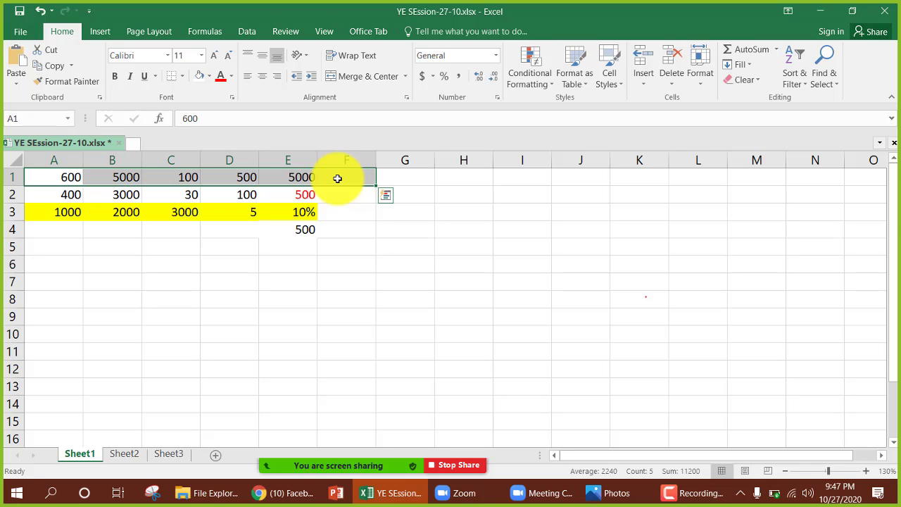
key(alt+equal)
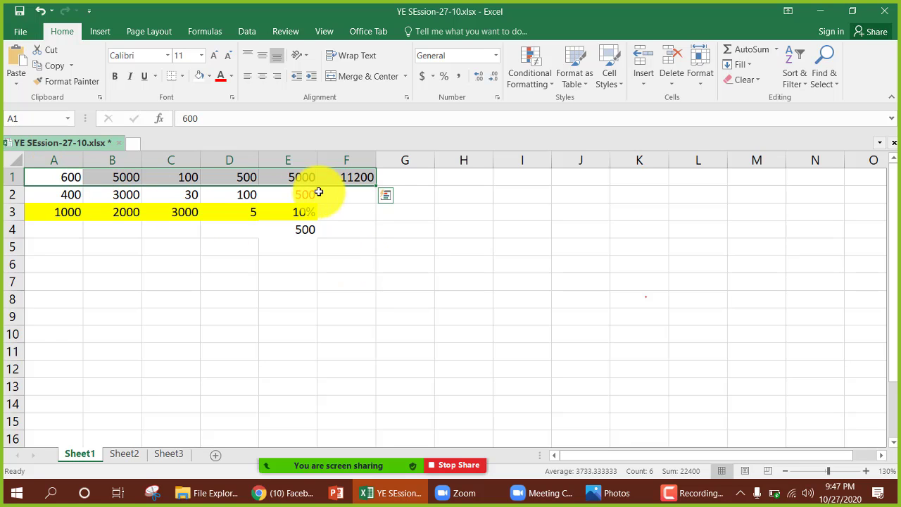
key(ctrl+z)
key(ctrl+q)
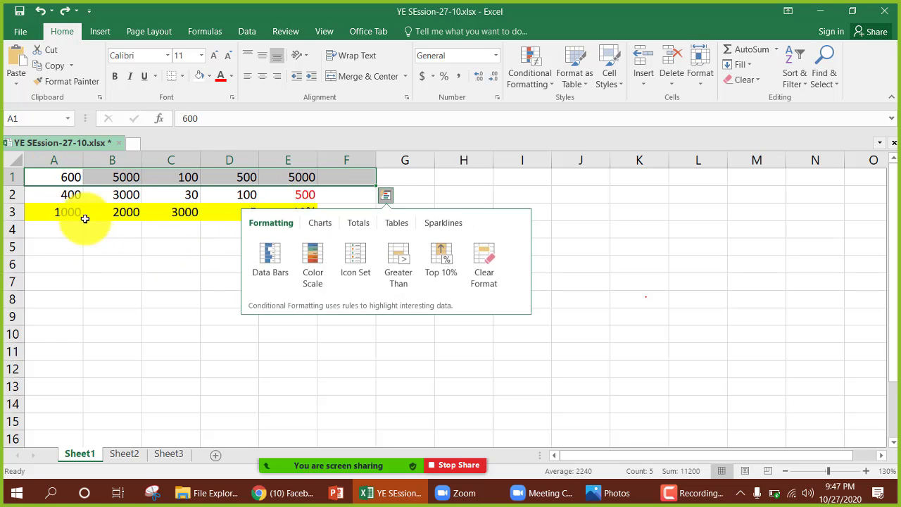
click(76, 262)
- Try AutoSum on column A with the total in cell A4 twice, undoing it each time
drag(68, 180, 61, 233)
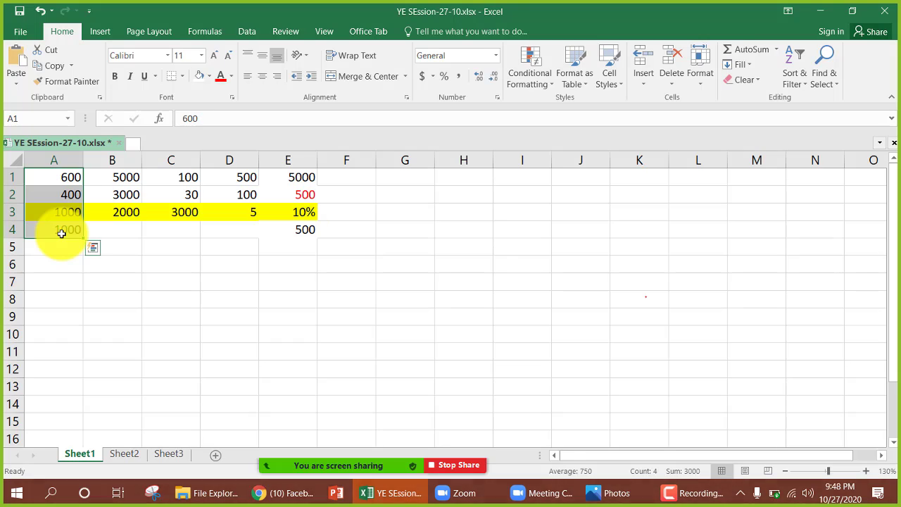
click(56, 264)
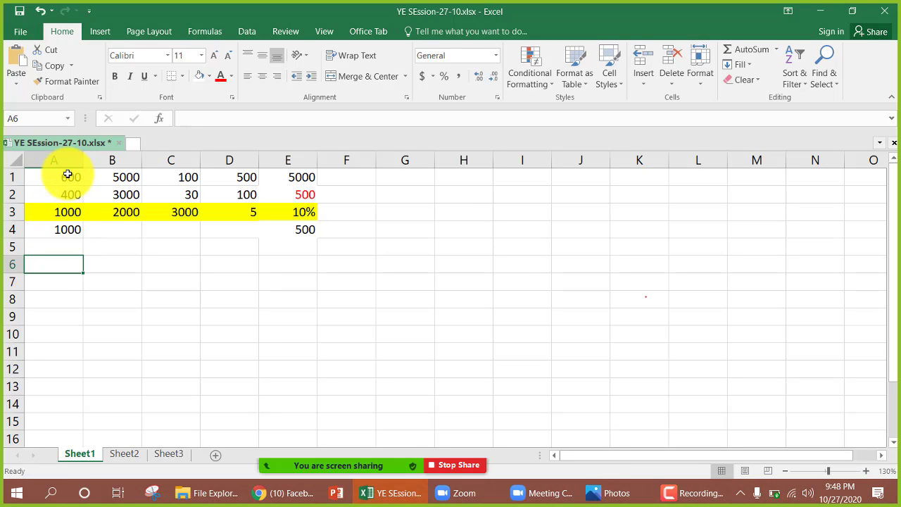
drag(66, 175, 64, 212)
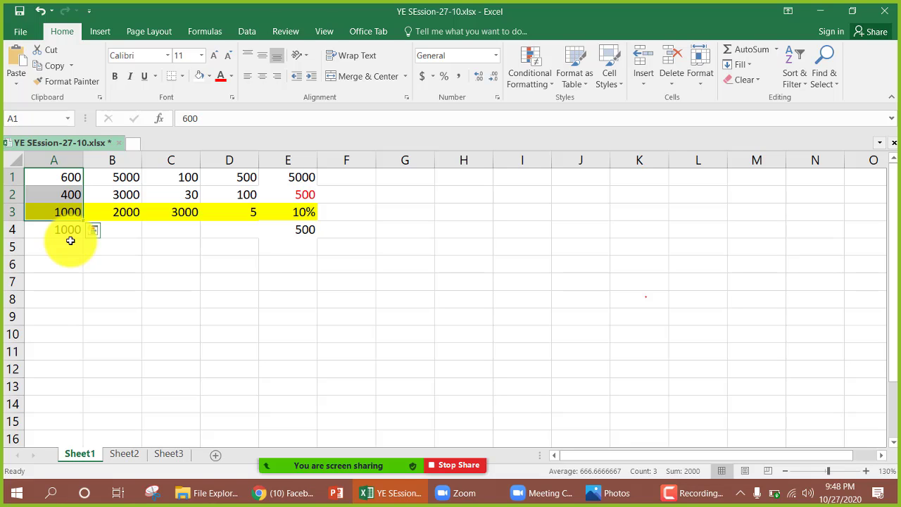
key(ctrl+z)
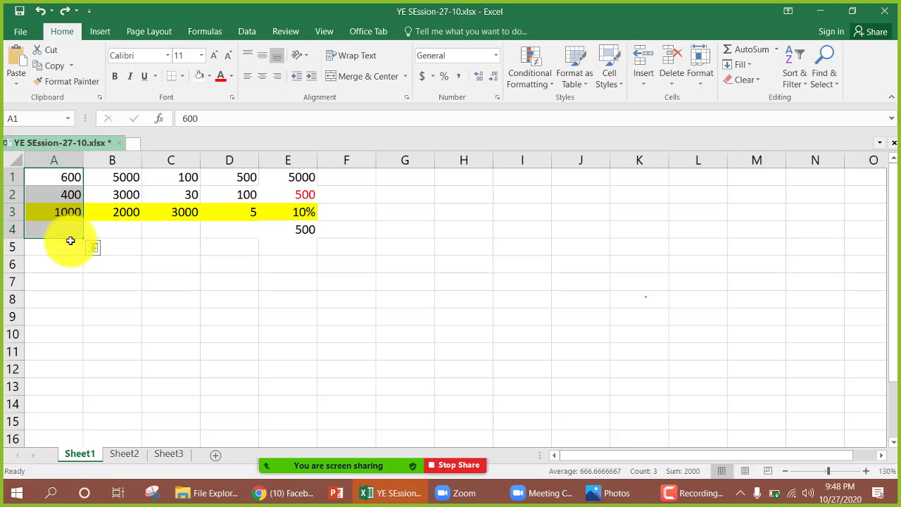
click(70, 228)
drag(68, 177, 66, 225)
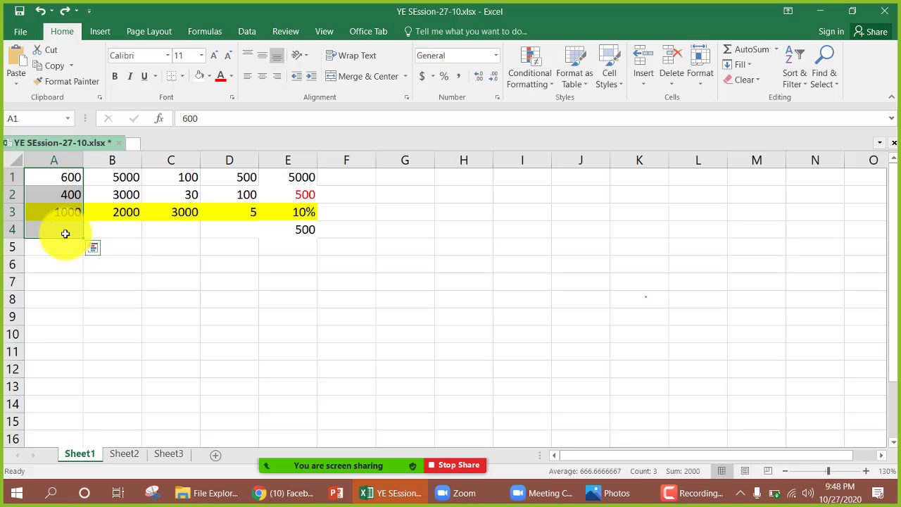
key(ctrl+shift+plus)
key(Escape)
drag(82, 238, 84, 253)
key(ctrl+z)
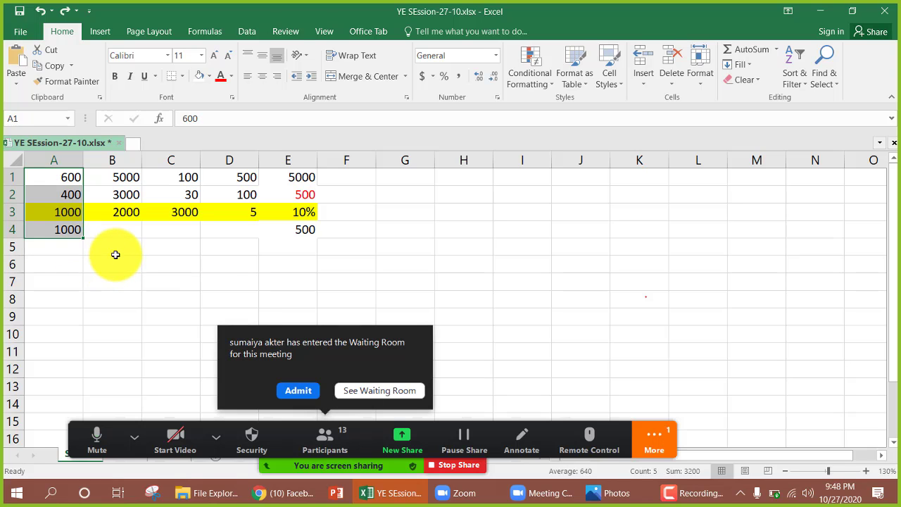
key(ctrl+z)
- Admit the waiting participant to the Zoom meeting and return to the worksheet
click(302, 387)
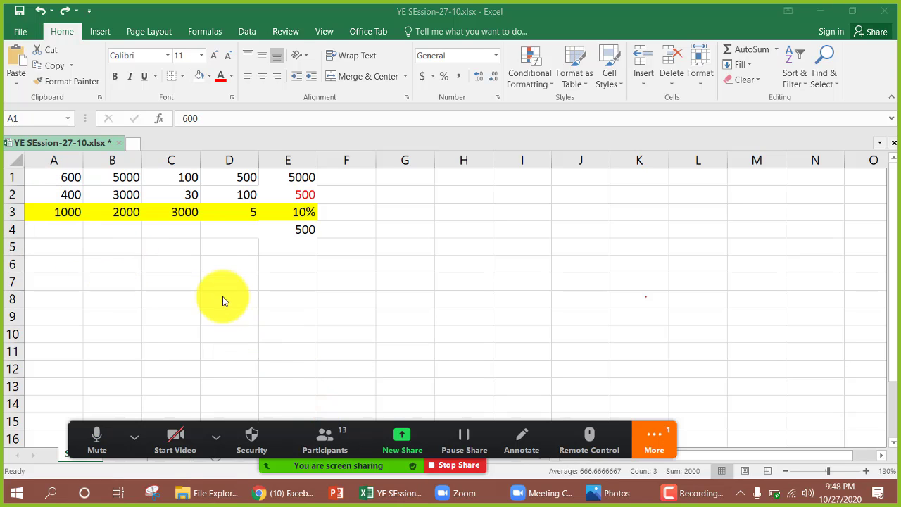
click(121, 233)
drag(72, 175, 71, 220)
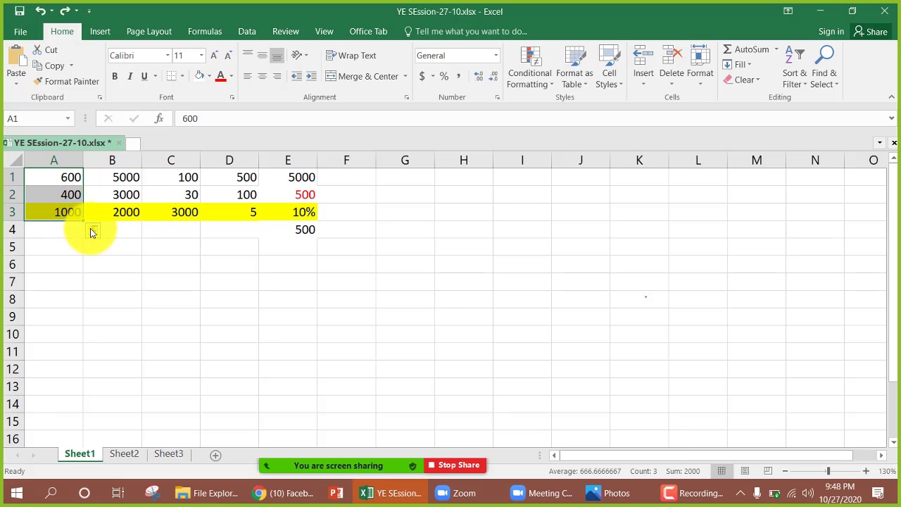
click(93, 234)
click(88, 237)
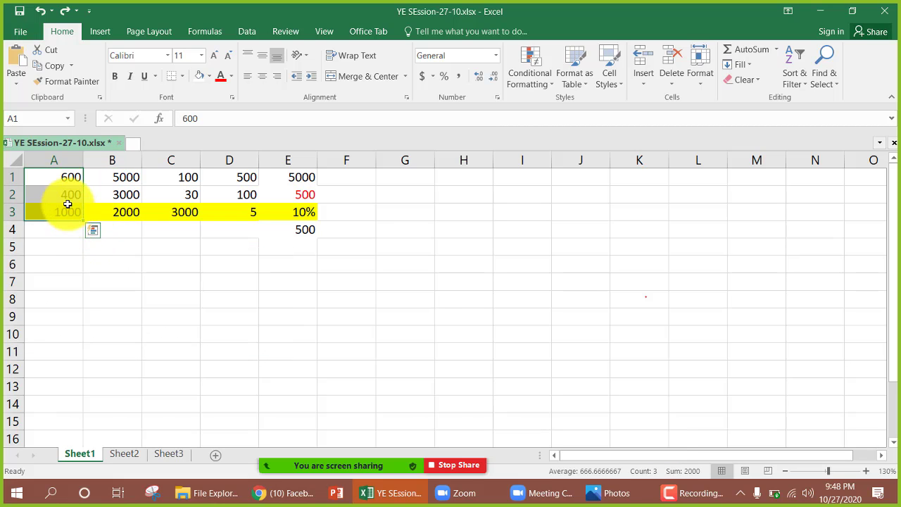
click(67, 230)
click(53, 177)
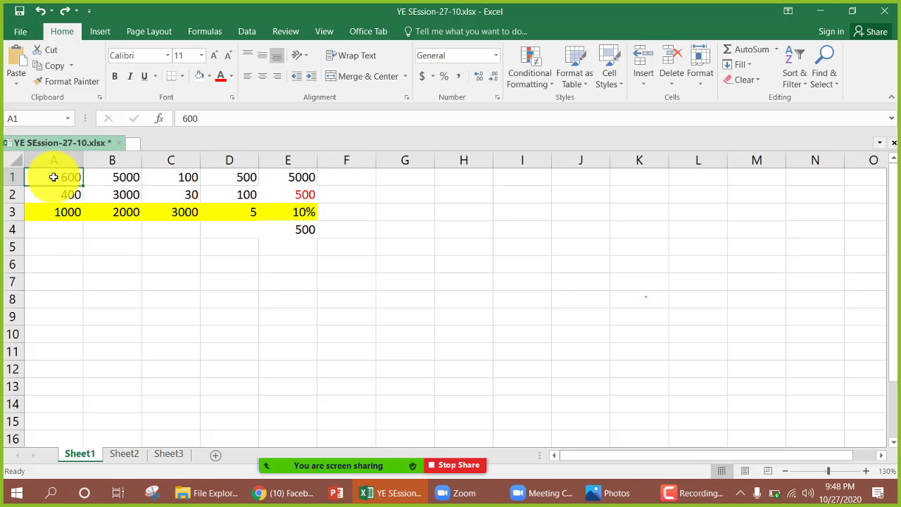
drag(54, 181, 317, 217)
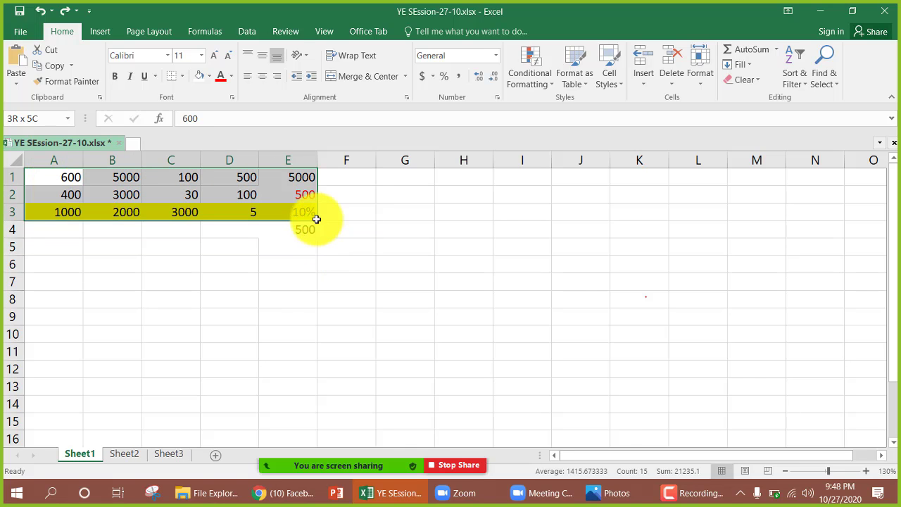
click(299, 265)
click(302, 234)
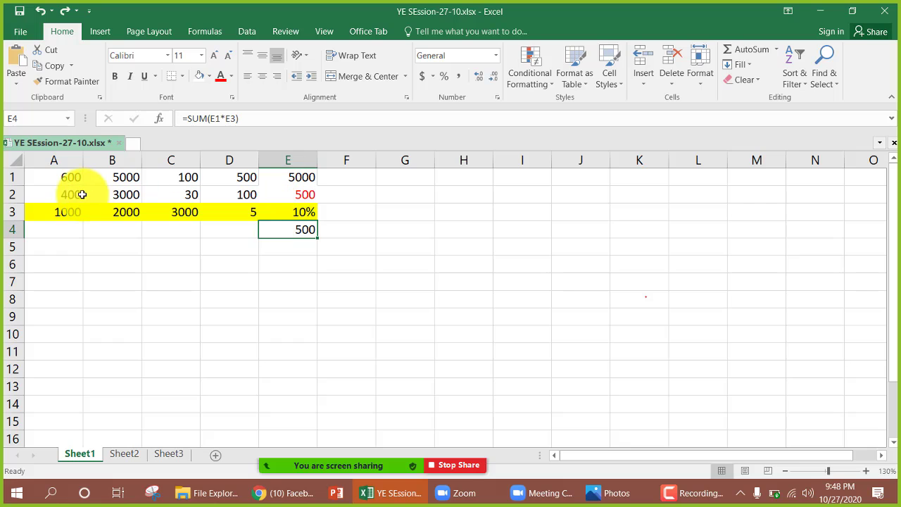
- Clear the contents of cells A3:E4
click(52, 212)
drag(49, 212, 313, 224)
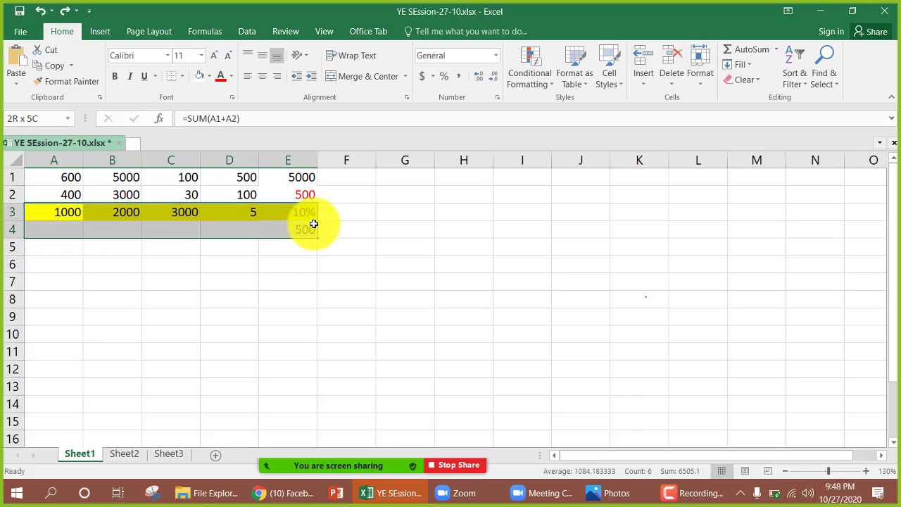
key(Delete)
click(405, 229)
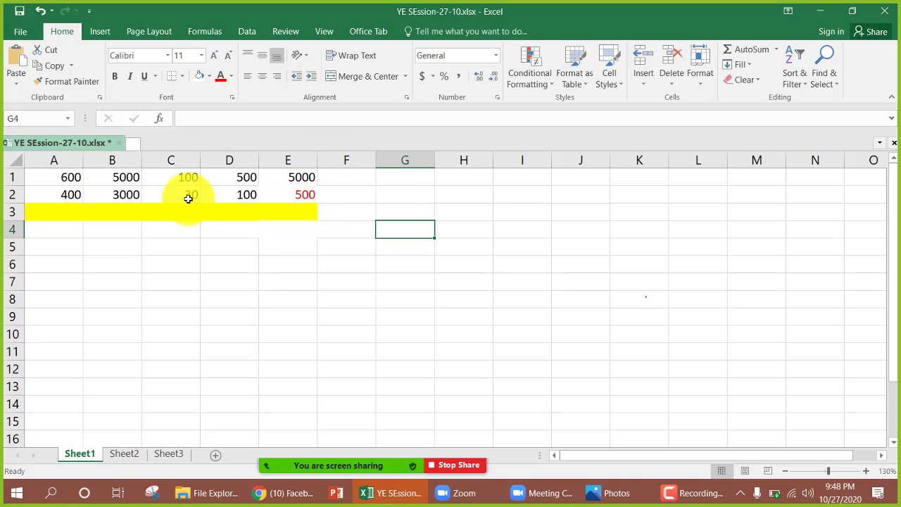
- Total rows 1 and 2 of columns A to E into row 3 with AutoSum, and review the totals
drag(44, 172, 268, 217)
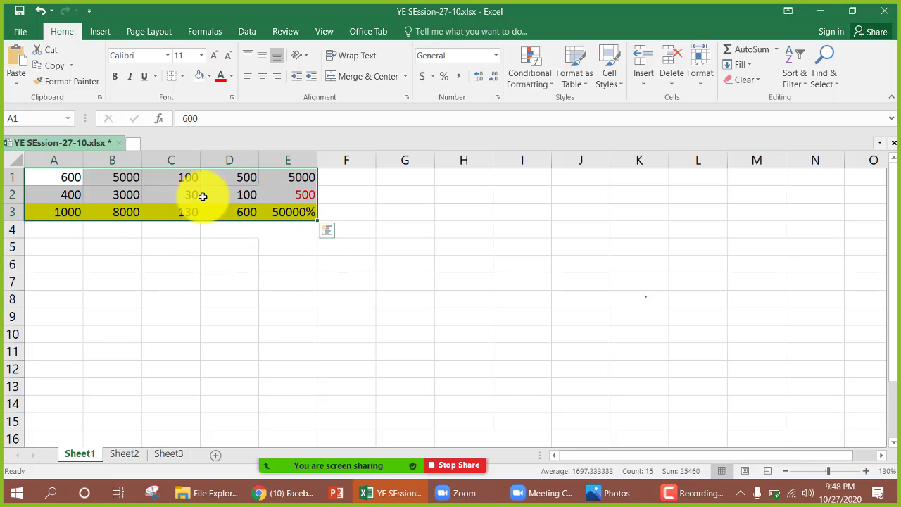
click(102, 239)
drag(45, 211, 292, 209)
click(265, 242)
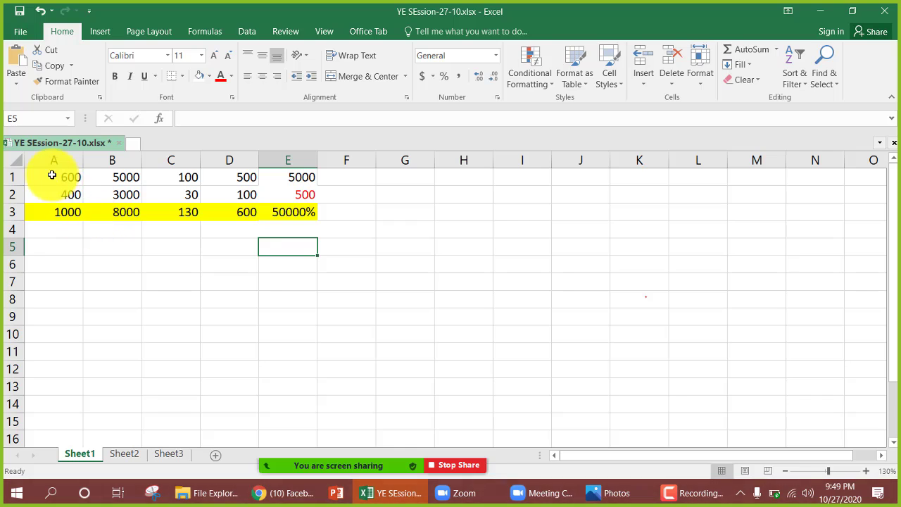
- Try AutoSum across row 1 again with the total in F1, and undo it
drag(65, 179, 352, 179)
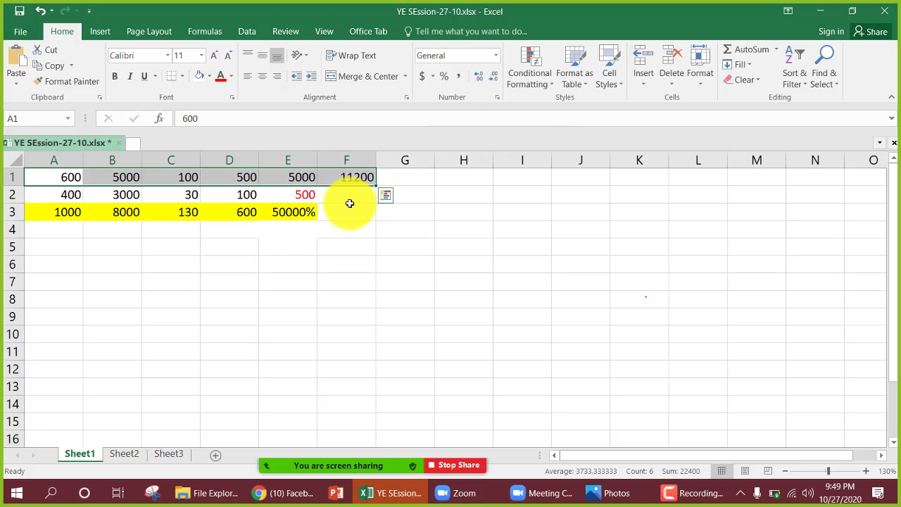
key(ctrl+z)
click(348, 211)
- Apply the Color Scale conditional formatting from Quick Analysis to A1:E3 and review the shading
drag(66, 176, 303, 214)
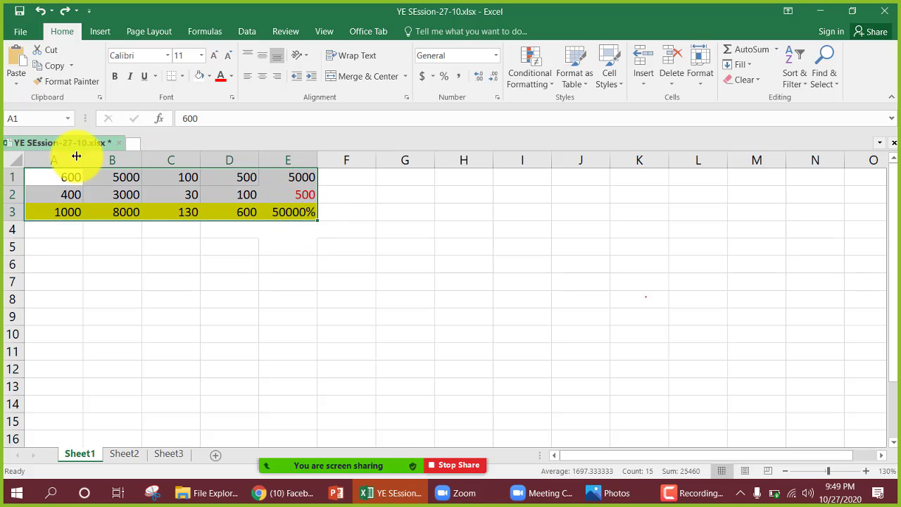
click(326, 232)
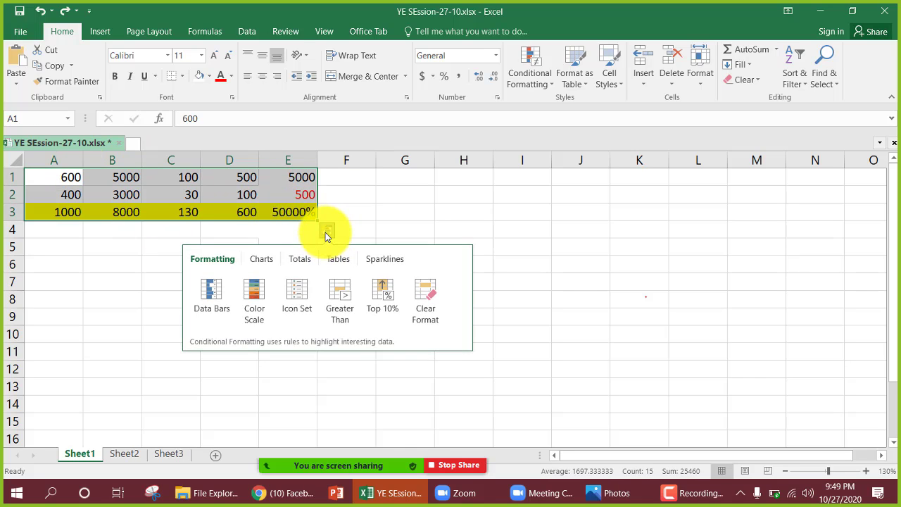
click(259, 304)
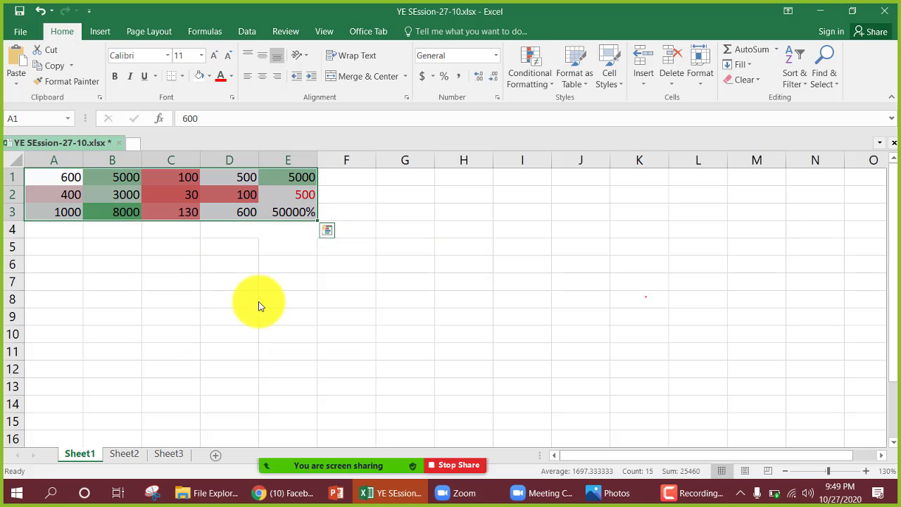
click(245, 240)
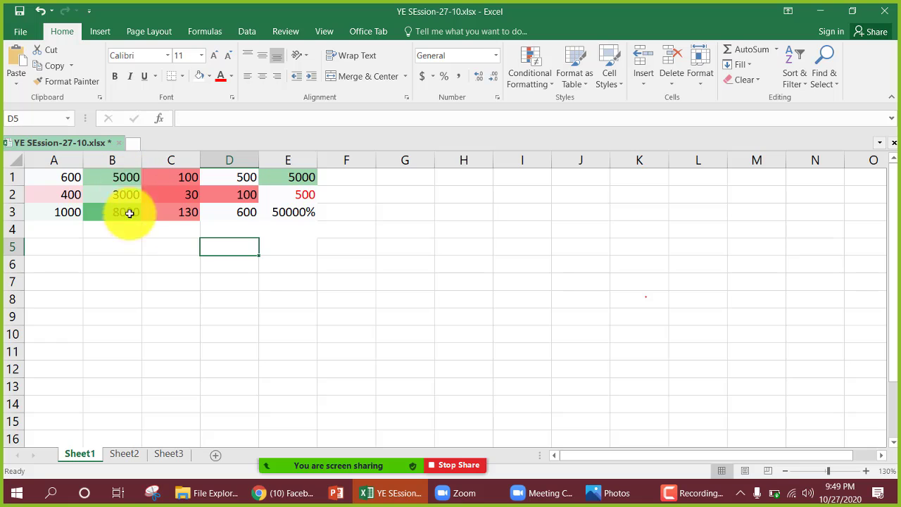
click(351, 240)
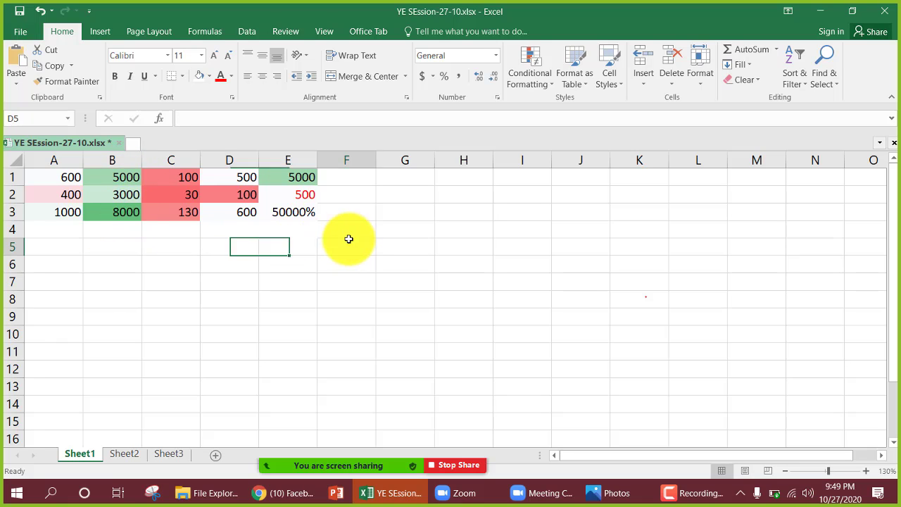
click(350, 181)
click(328, 242)
click(338, 189)
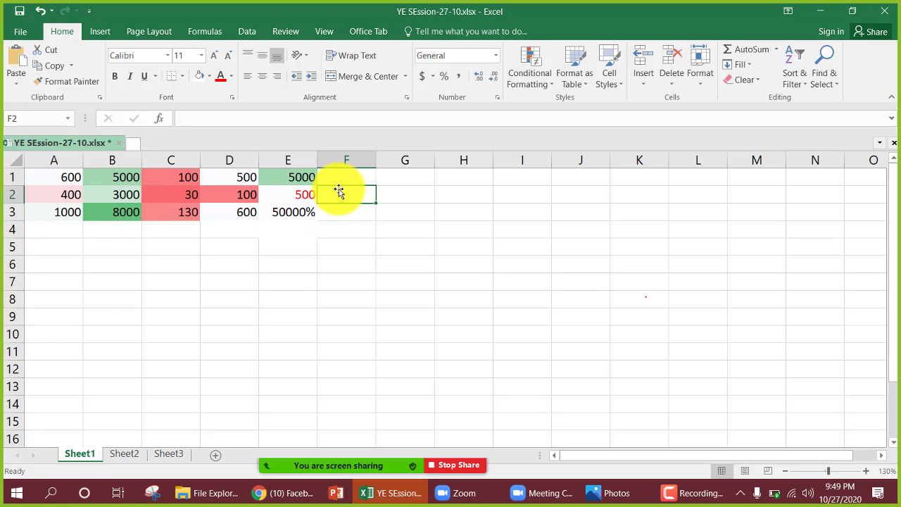
drag(35, 182, 313, 212)
click(269, 269)
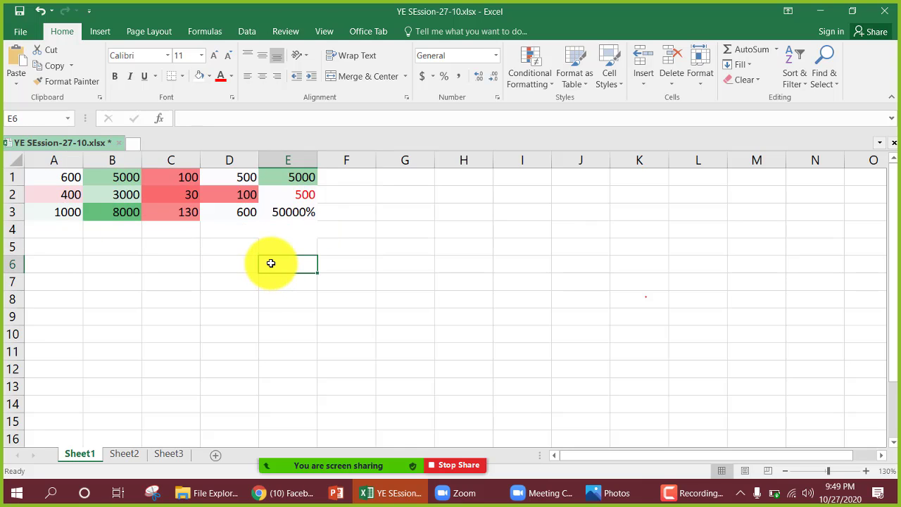
- Undo the color scale, the row 3 column totals and the clearing of A3:E4
key(ctrl+z)
key(ctrl+z)
key(ctrl+z)
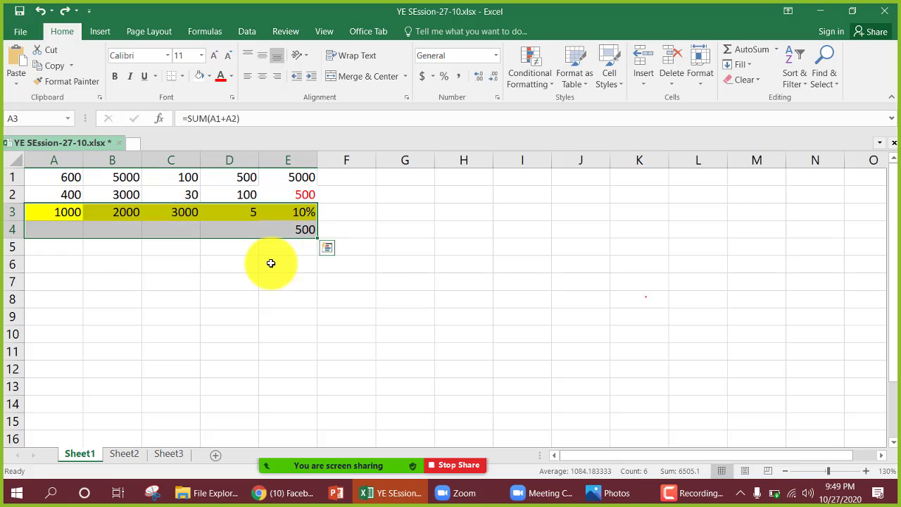
click(160, 275)
- Apply a Color Scale from Quick Analysis to the restored values in A1:E3
click(54, 162)
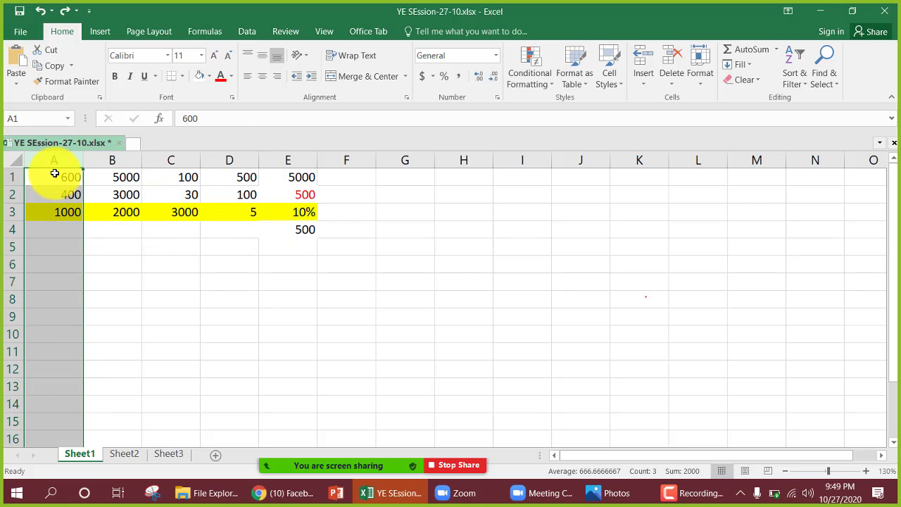
click(55, 174)
drag(54, 174, 307, 211)
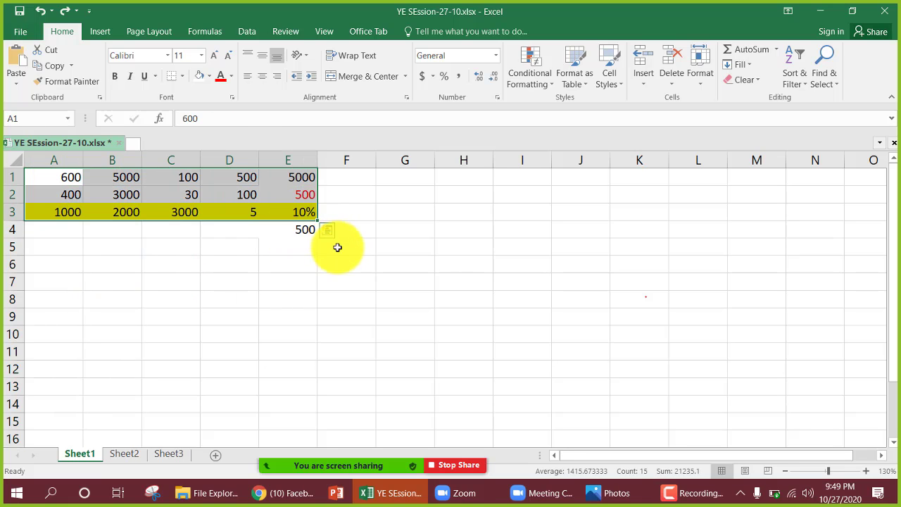
click(329, 234)
click(247, 300)
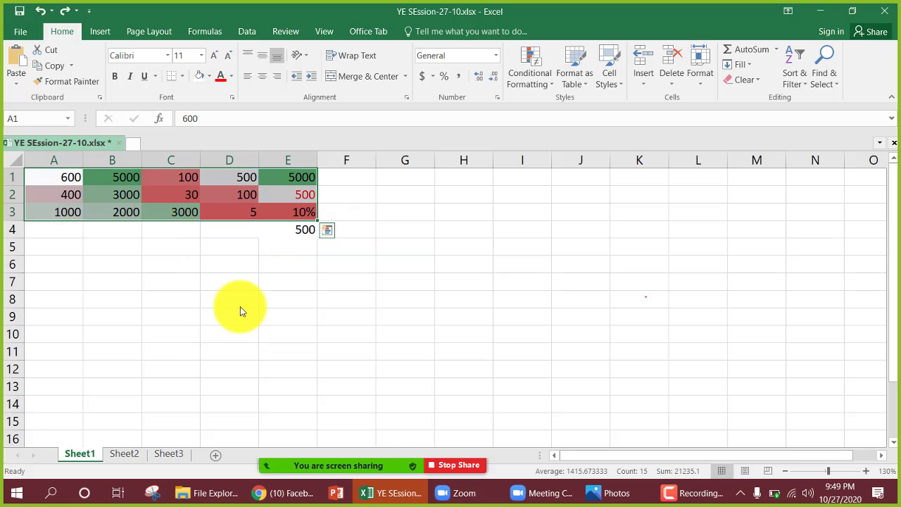
click(206, 280)
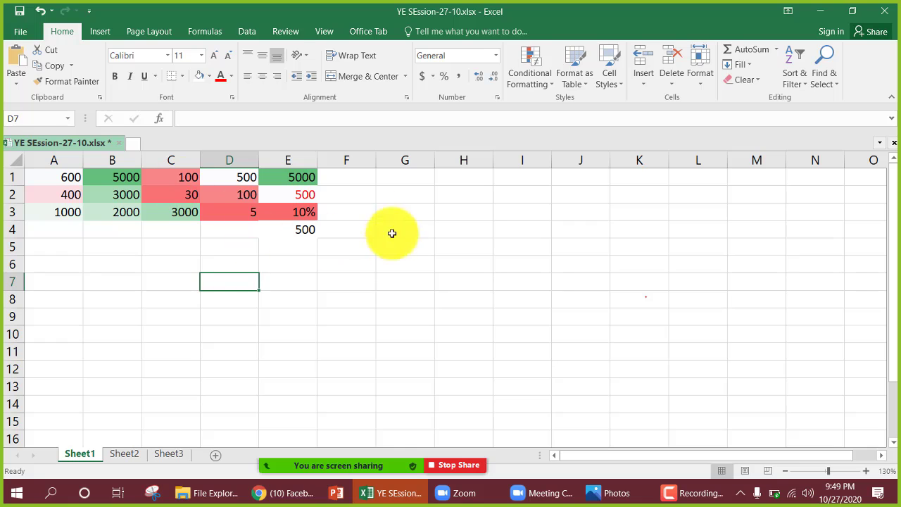
click(348, 195)
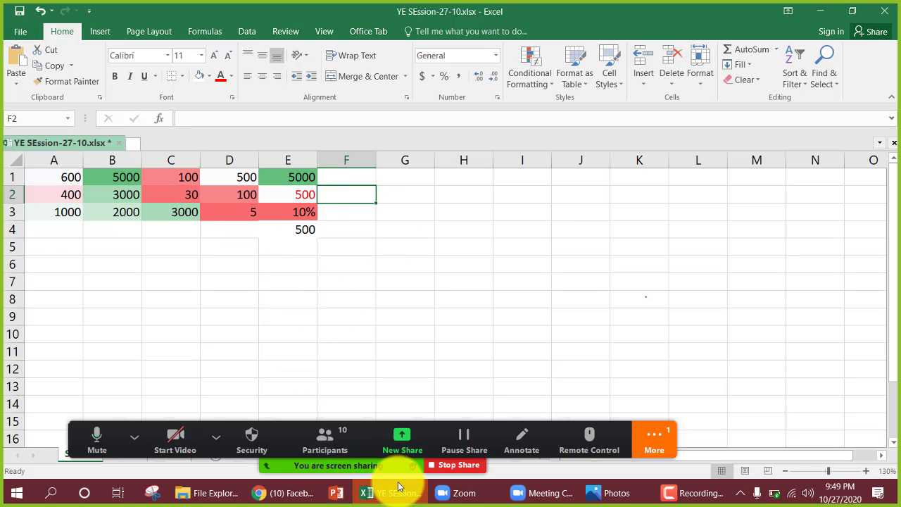
click(475, 354)
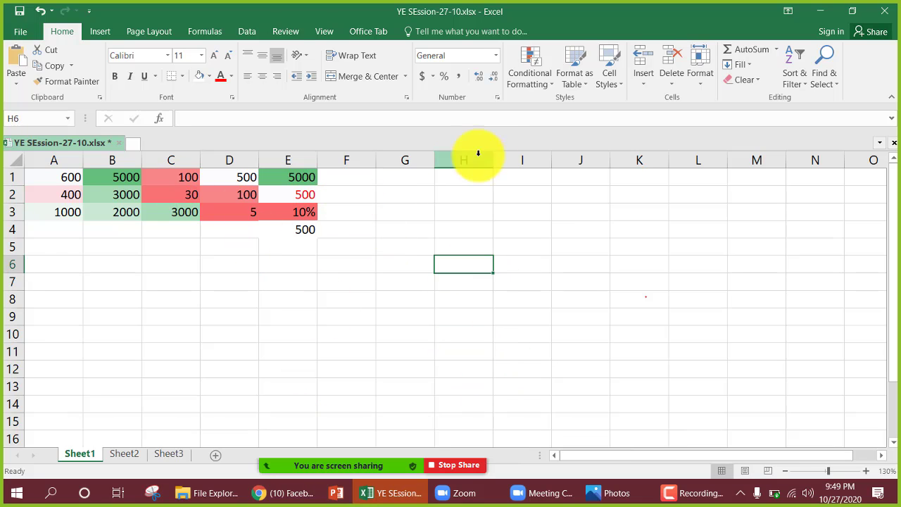
click(372, 195)
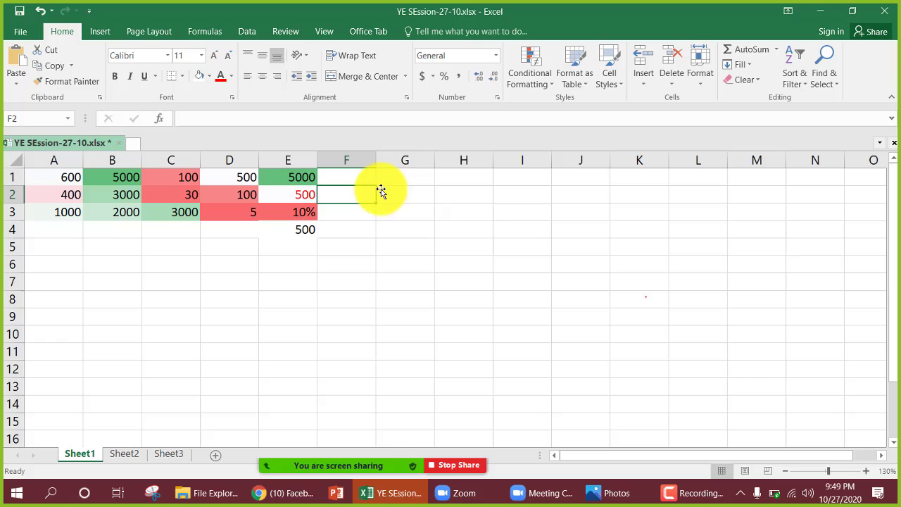
- Look through the available number formats and check which format the percentage value in E3 uses
click(496, 56)
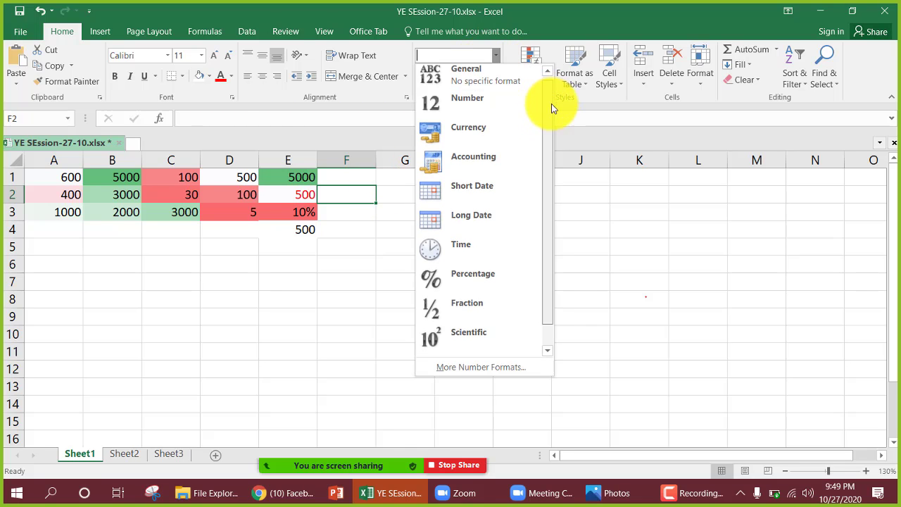
scroll(552, 130, down, 1)
scroll(557, 95, up, 1)
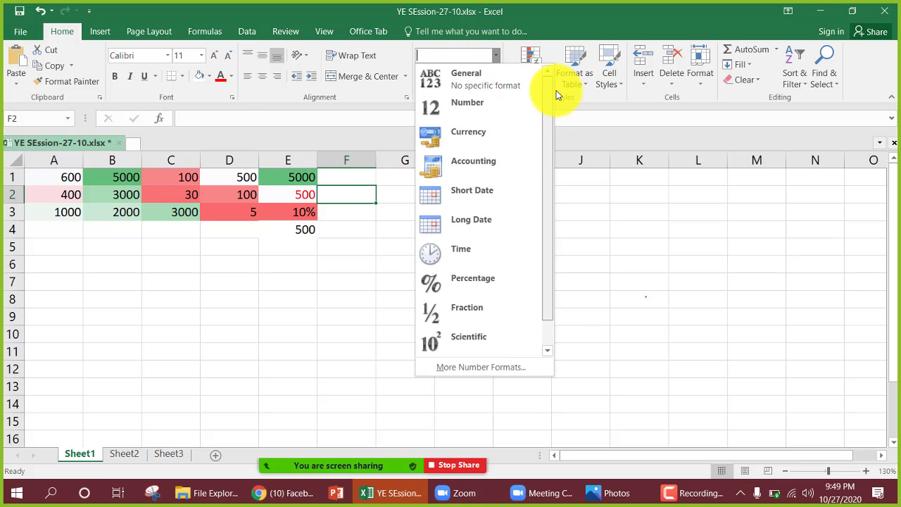
click(316, 231)
click(361, 180)
click(304, 213)
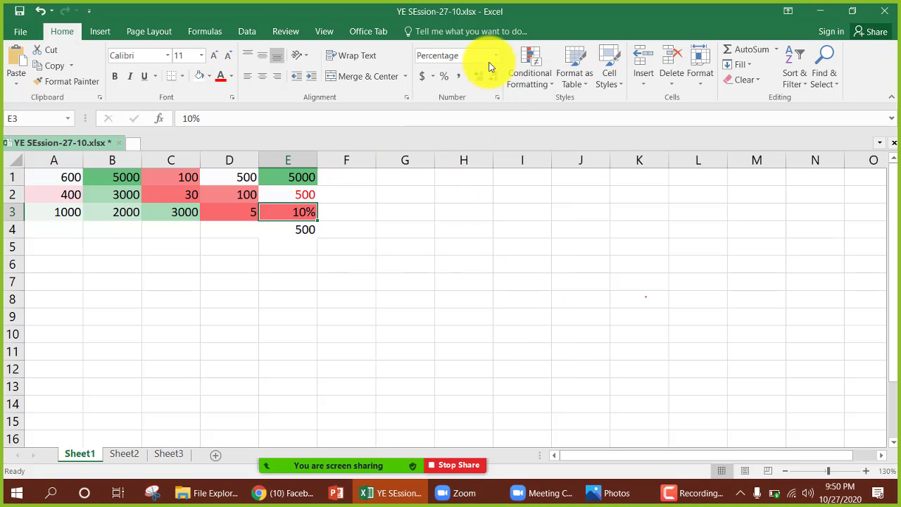
click(388, 206)
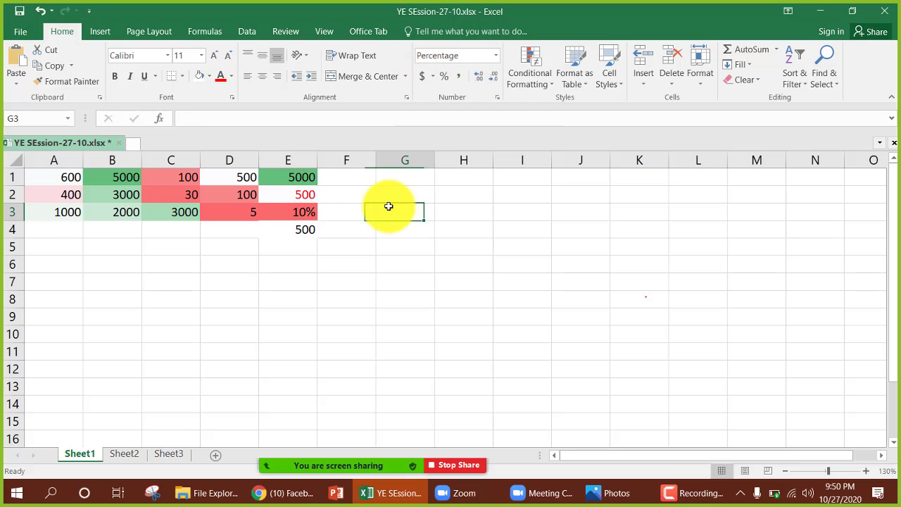
click(332, 212)
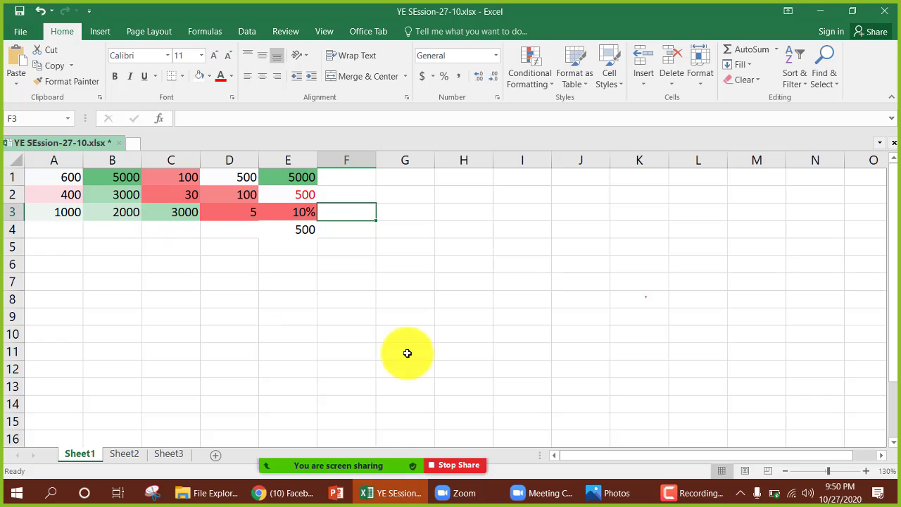
- Open the Zoom meeting's group chat, read the latest messages, and minimize the chat window
mouse_move(392, 468)
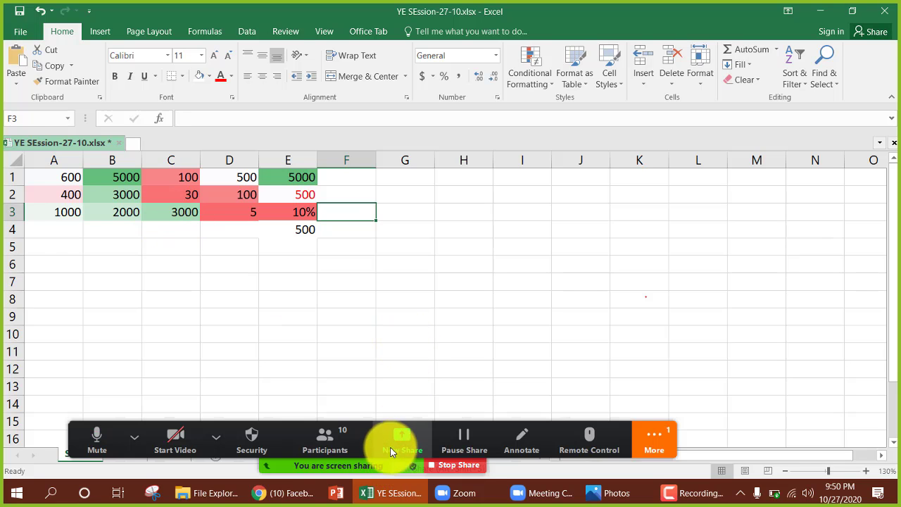
click(648, 444)
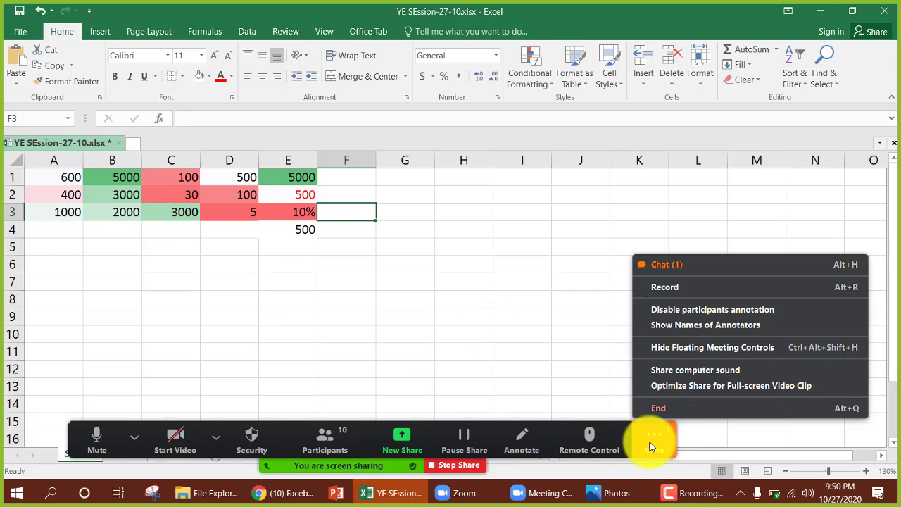
click(698, 267)
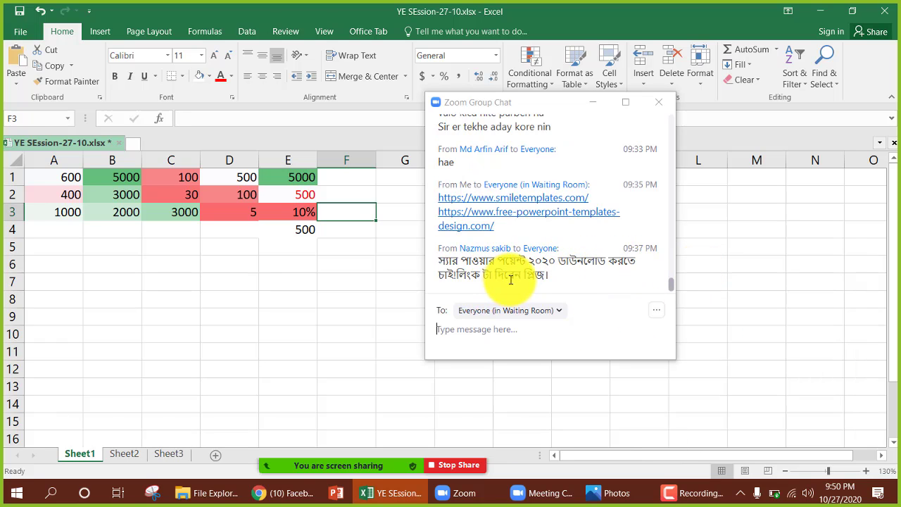
click(670, 282)
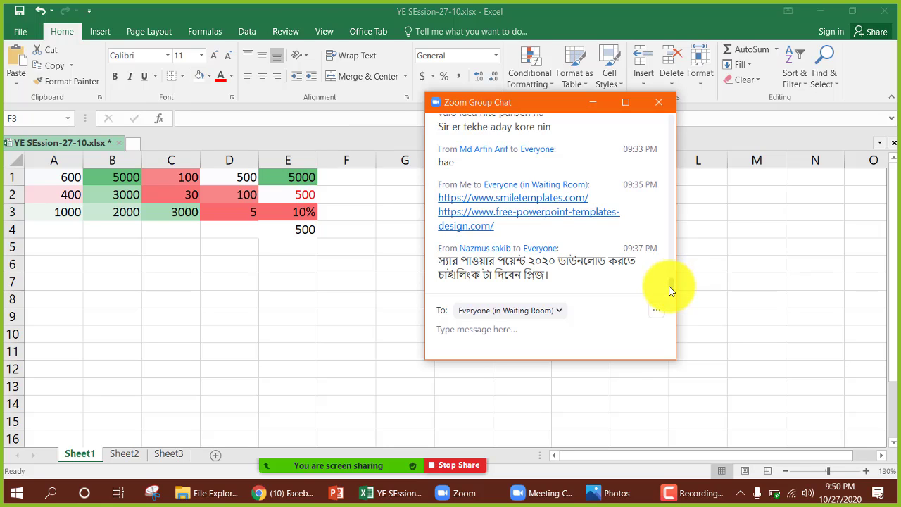
click(592, 101)
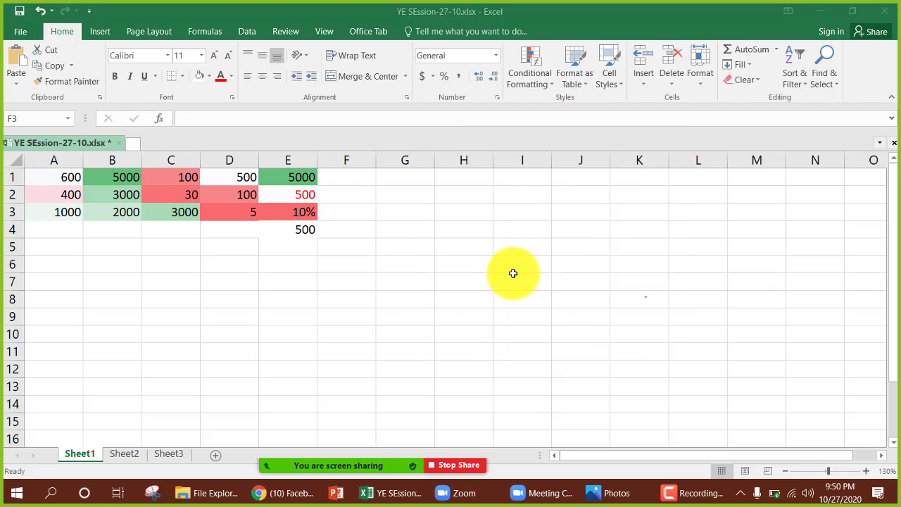
- Try the Number format on the value in D1, and set its format to Currency
click(444, 264)
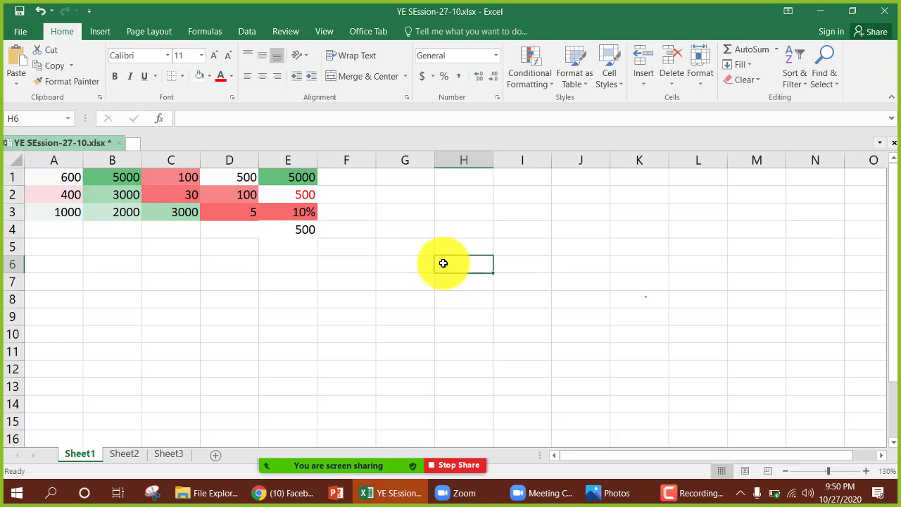
click(345, 195)
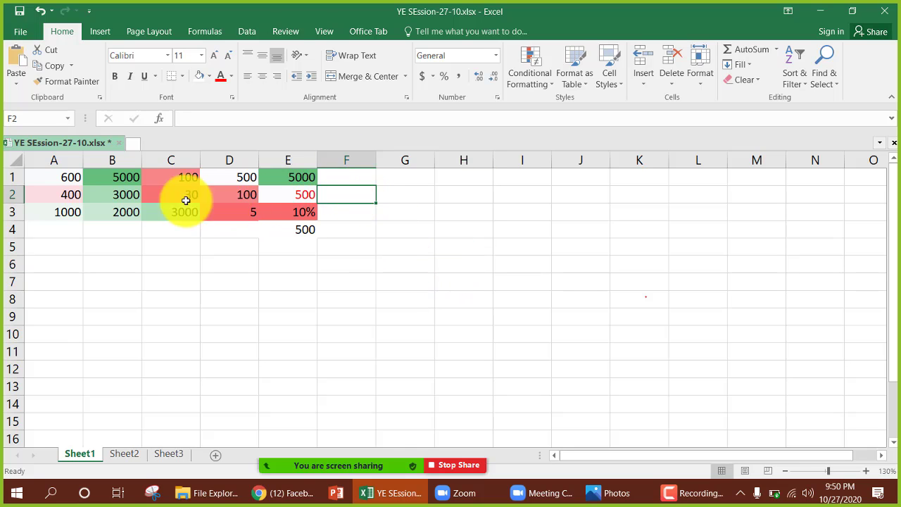
click(230, 177)
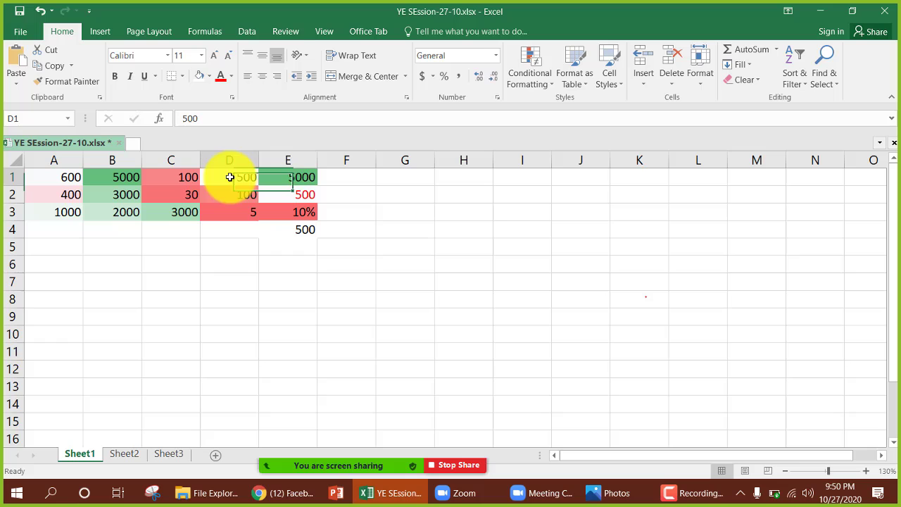
click(497, 55)
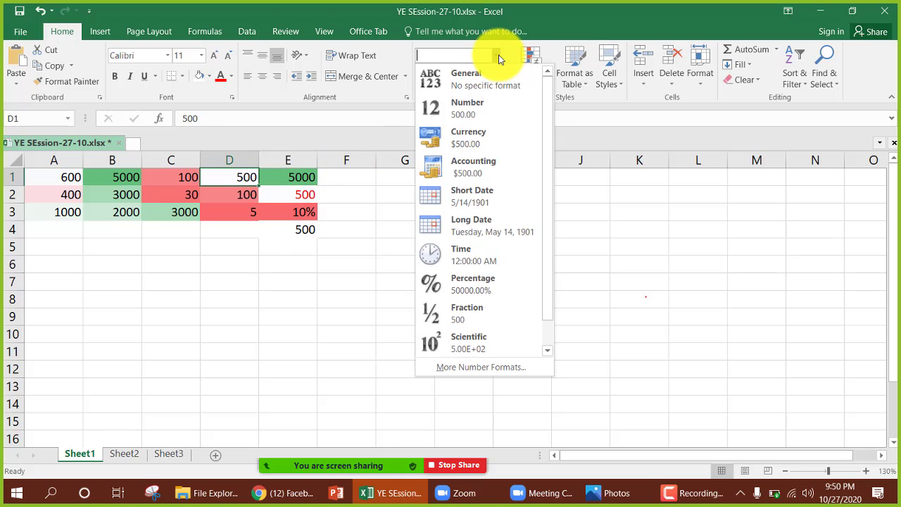
click(502, 110)
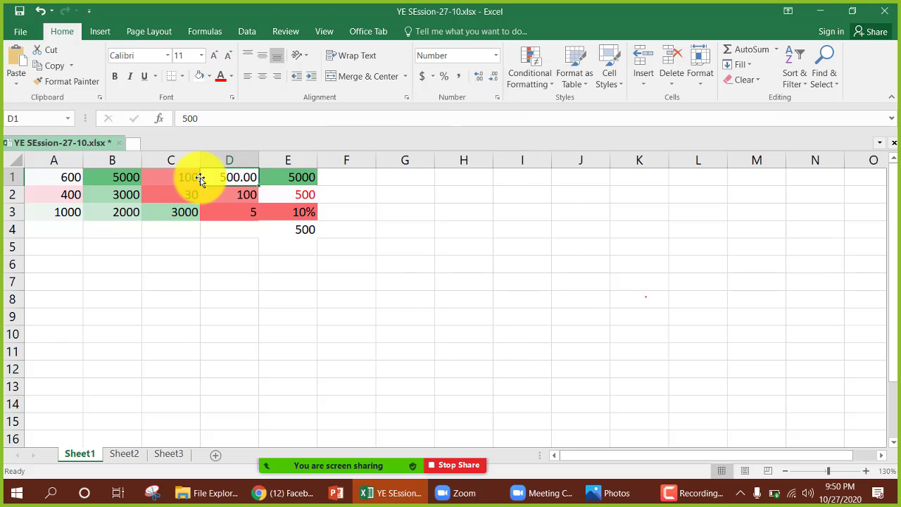
click(497, 56)
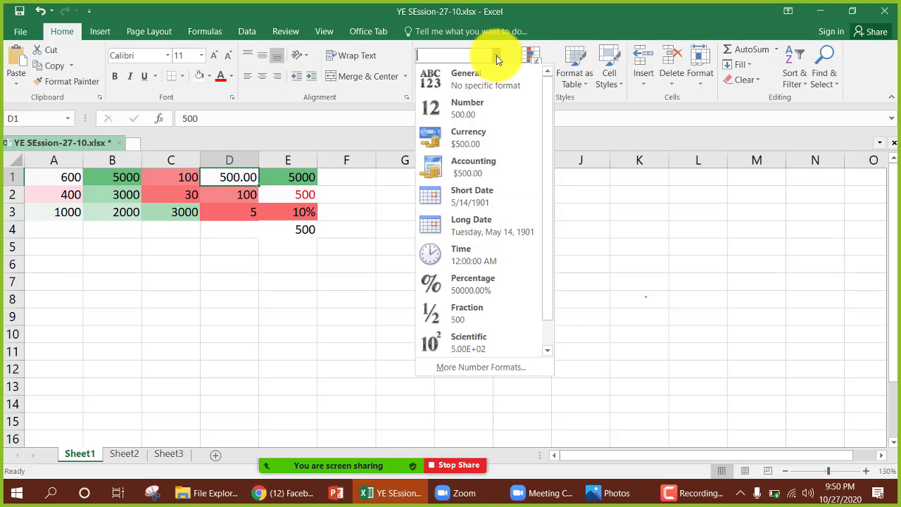
click(490, 131)
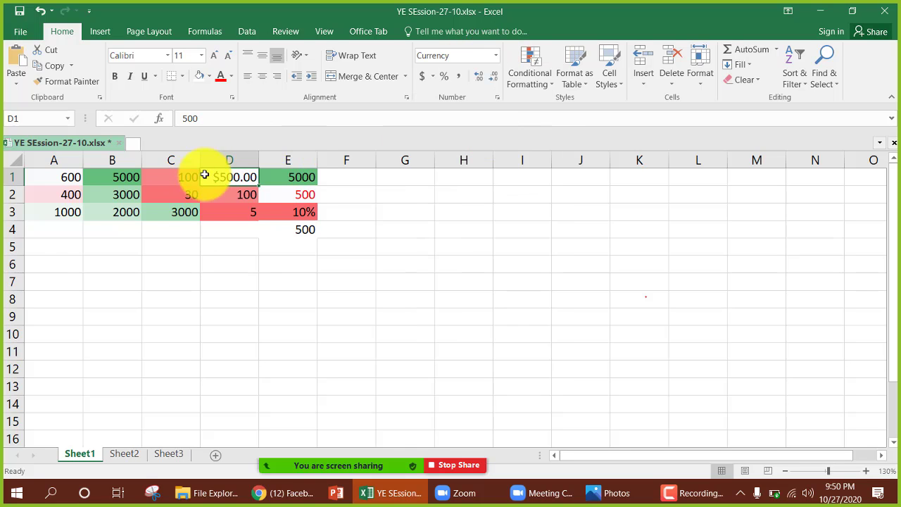
- Enter 100 in the empty cell G7
click(346, 247)
click(403, 282)
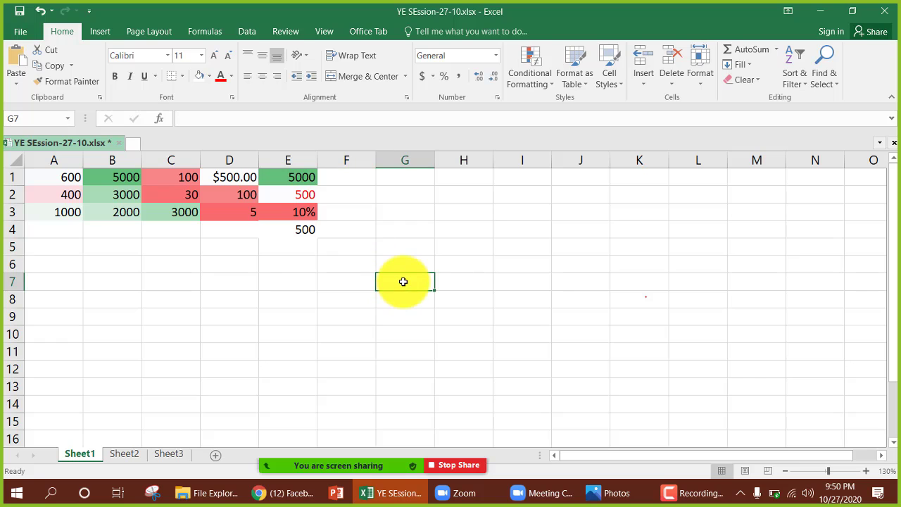
text(10)
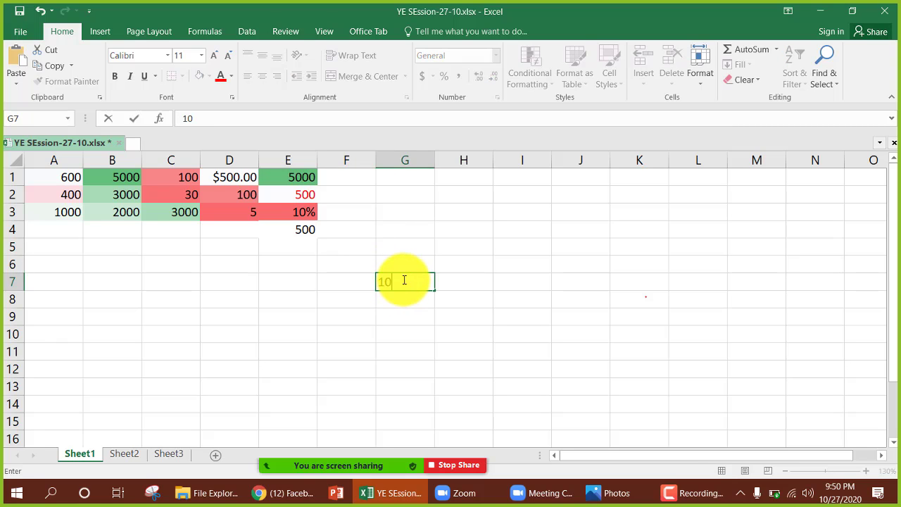
text(0)
key(Return)
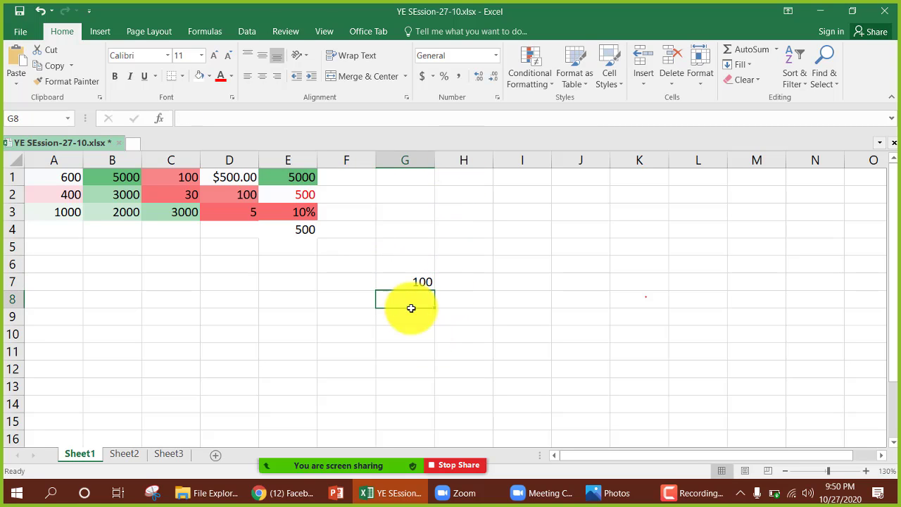
- Format the value in G7 as Currency
click(411, 285)
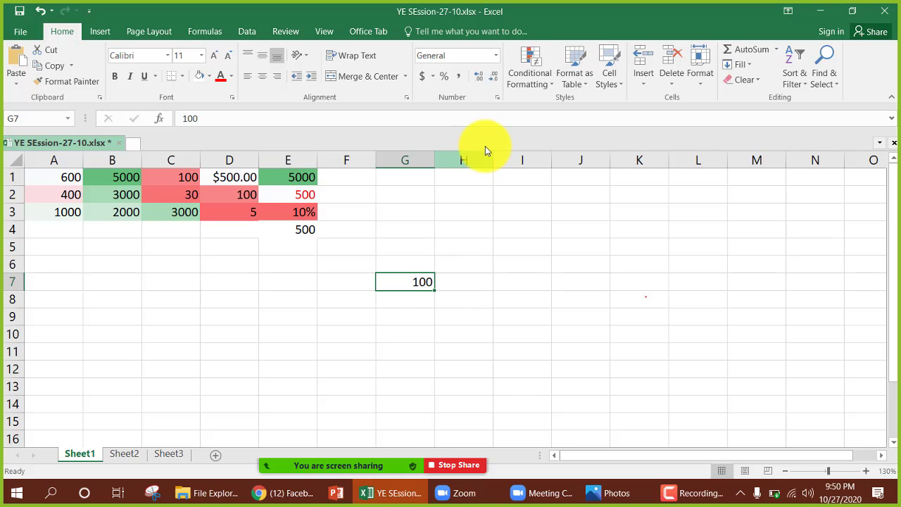
click(493, 57)
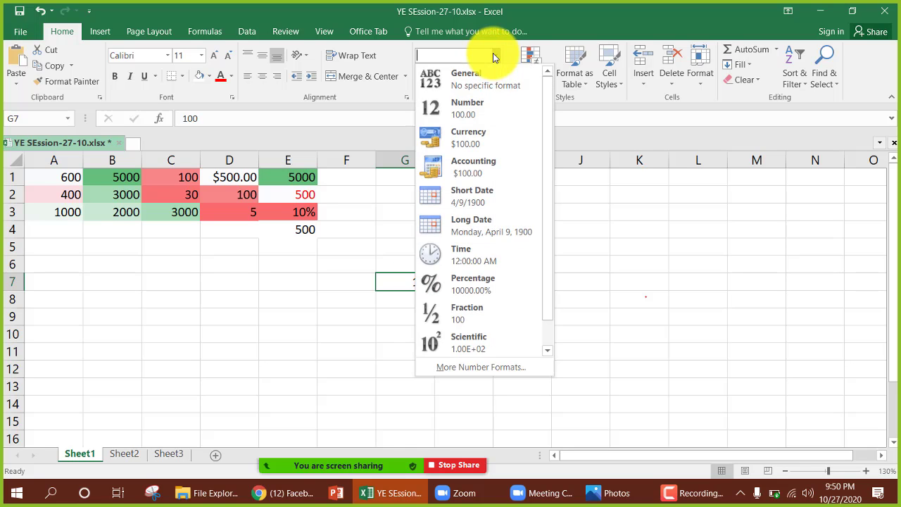
click(480, 139)
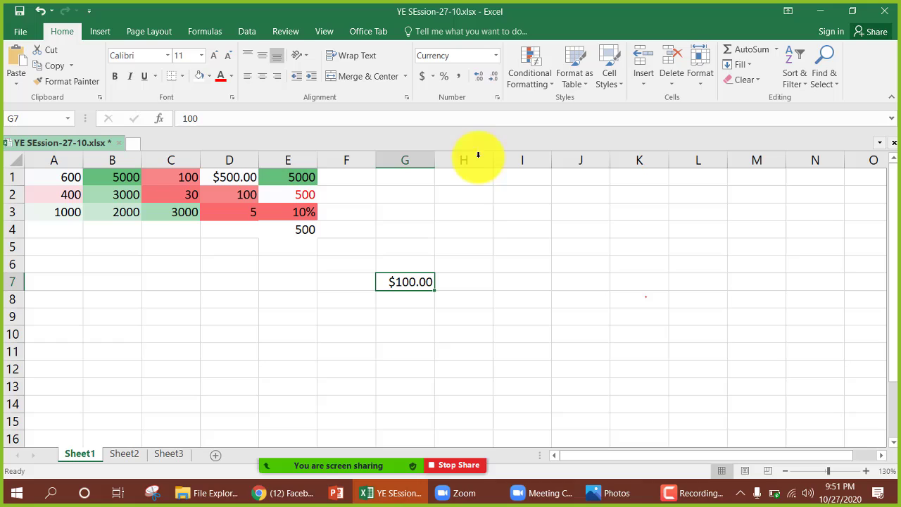
click(470, 247)
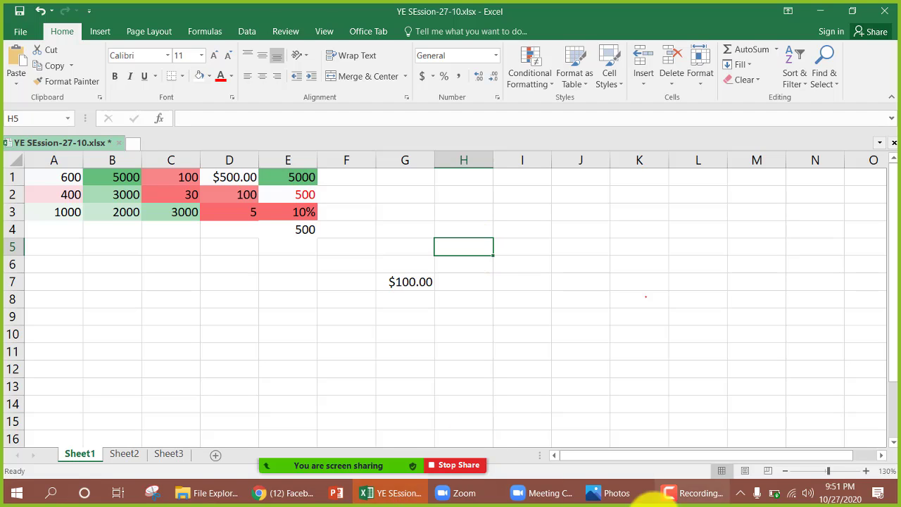
- Check the laptop's battery status, view the Zoom participants list, and return to the worksheet
click(775, 501)
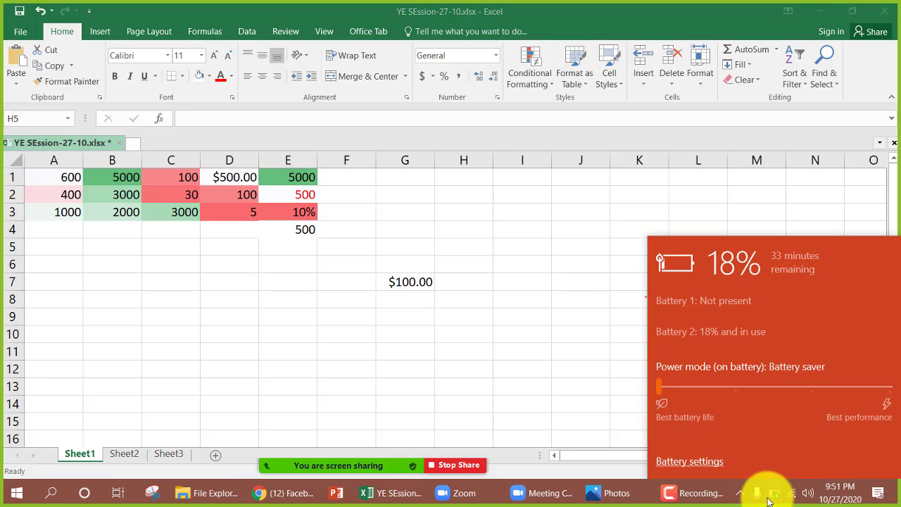
click(526, 299)
mouse_move(384, 461)
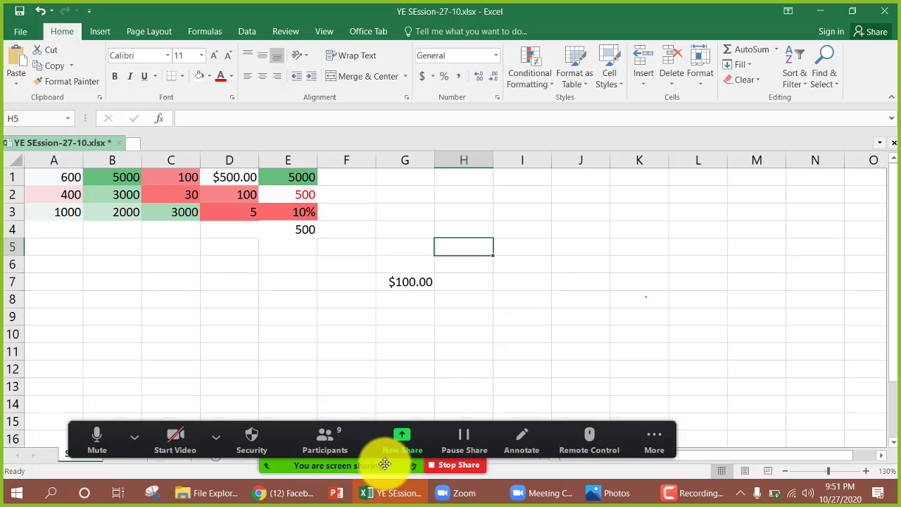
click(323, 440)
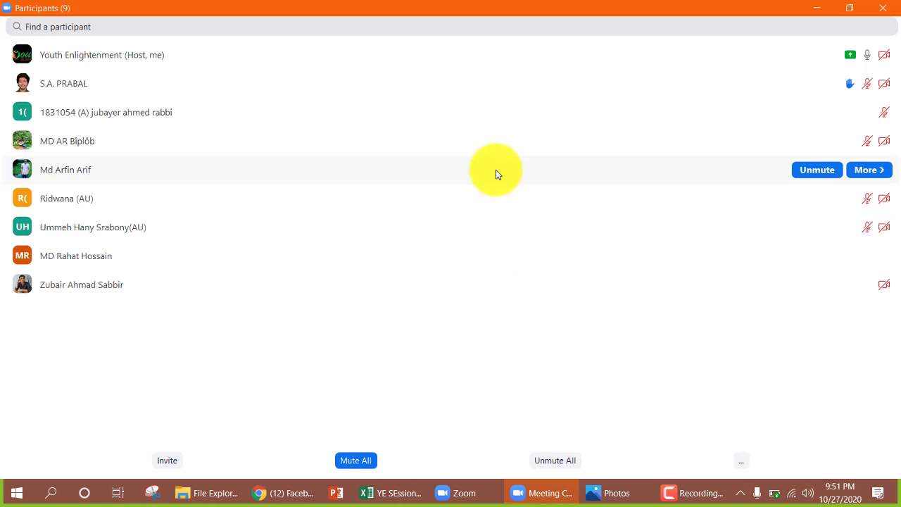
click(815, 8)
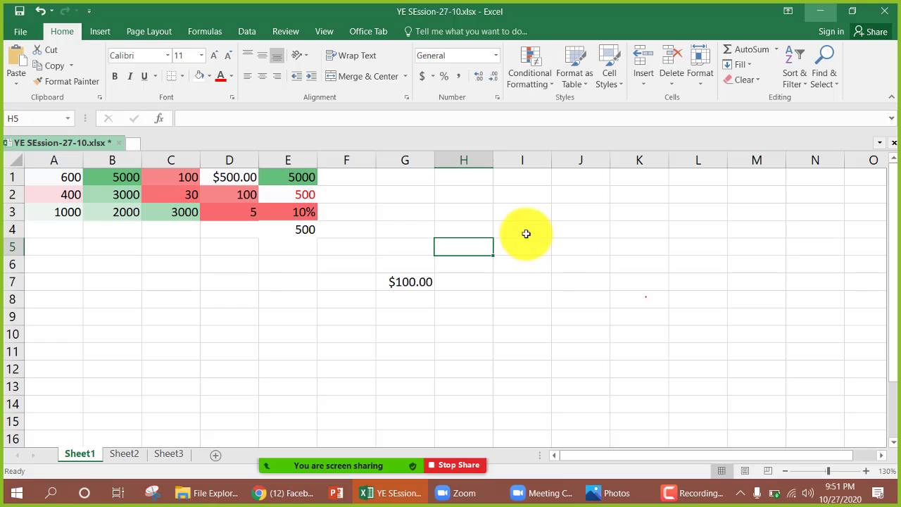
click(423, 214)
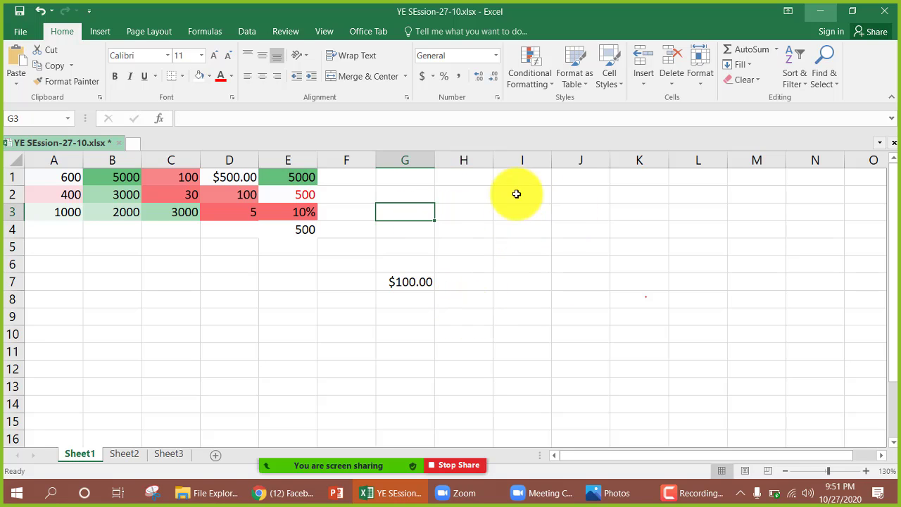
click(407, 194)
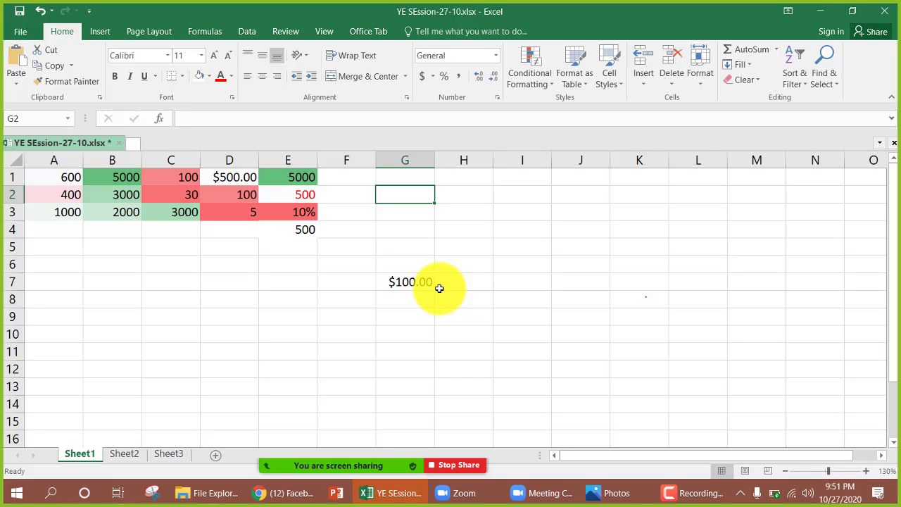
- Stop the Zoom screen share, end the meeting for all participants, and dismiss the Zoom Pro upgrade offer
click(463, 464)
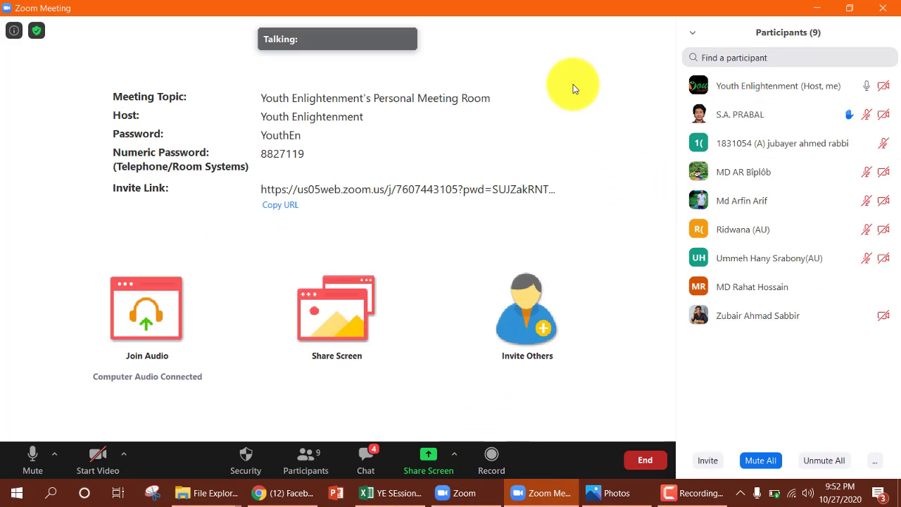
click(651, 459)
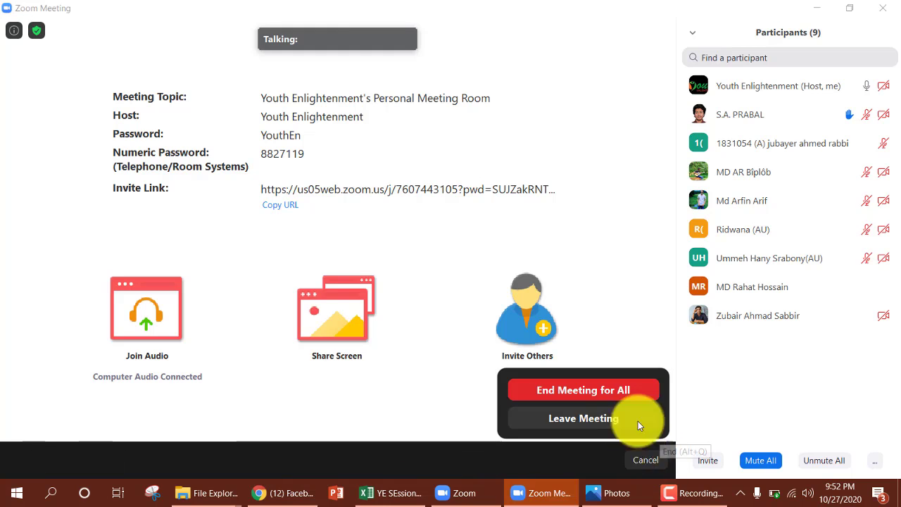
click(575, 390)
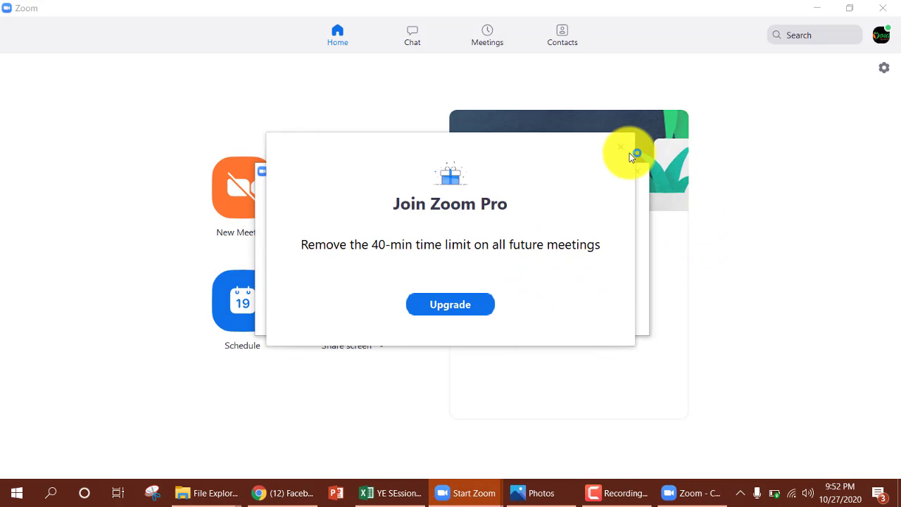
click(621, 146)
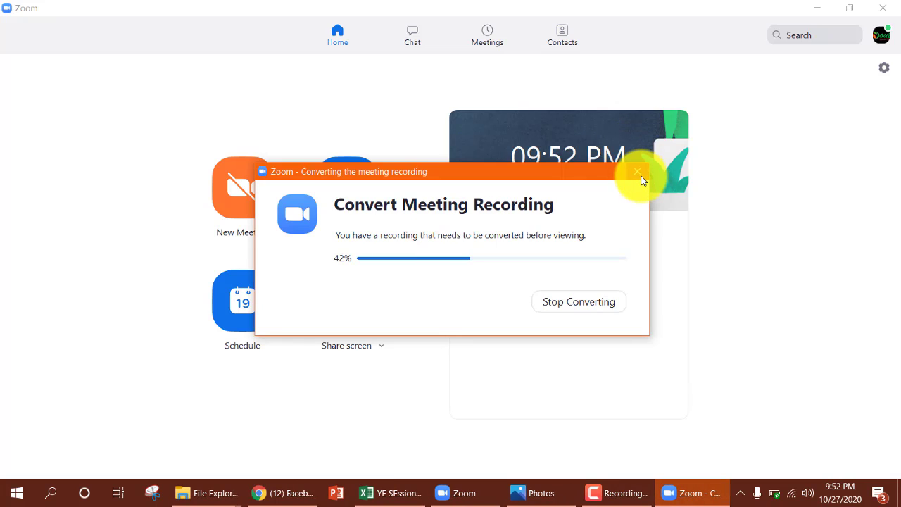